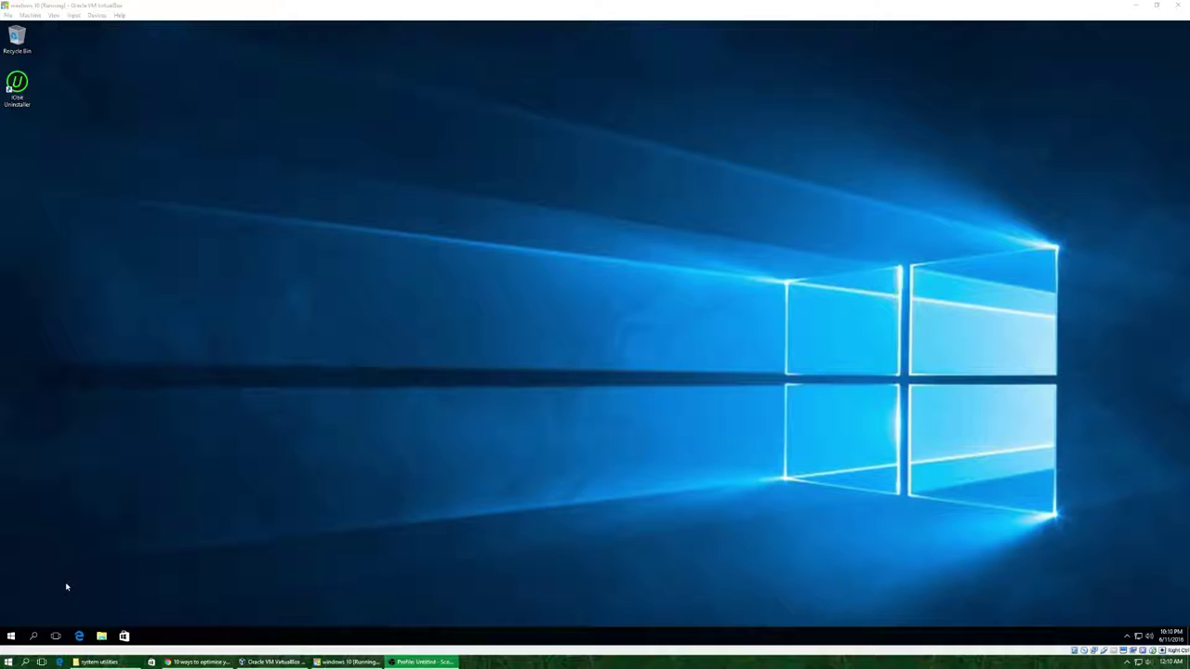
# Search Windows for "restore" and open the Create a restore point settings.
pyautogui.click(32, 639)
pyautogui.click(33, 639)
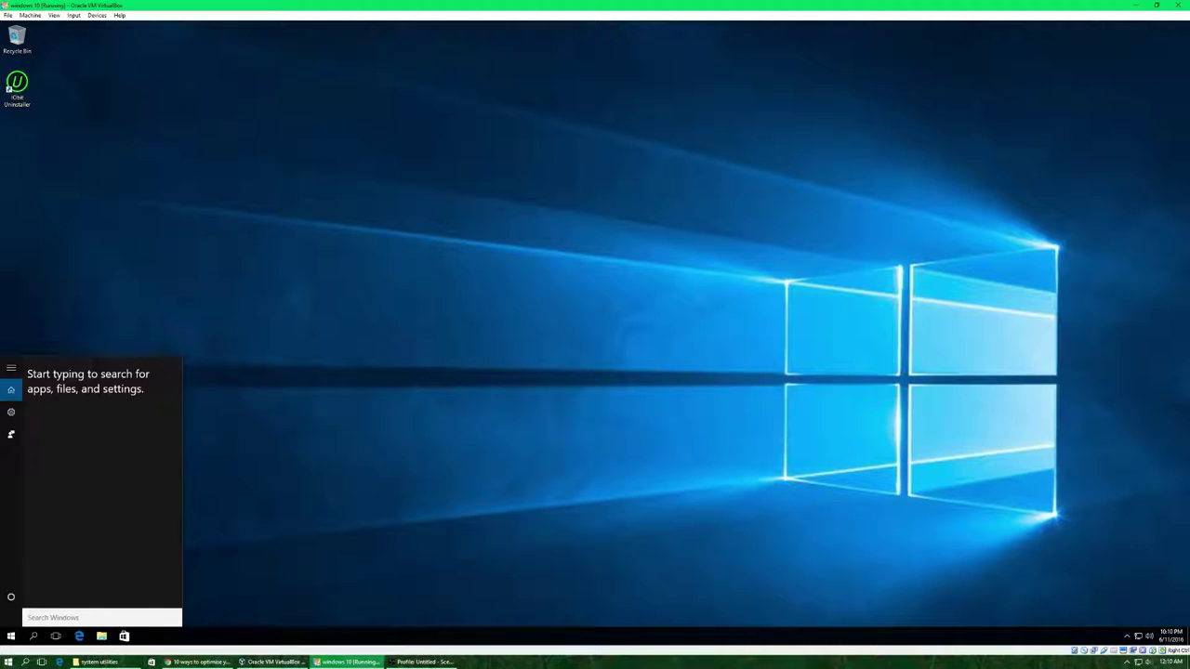
pyautogui.write('restore')
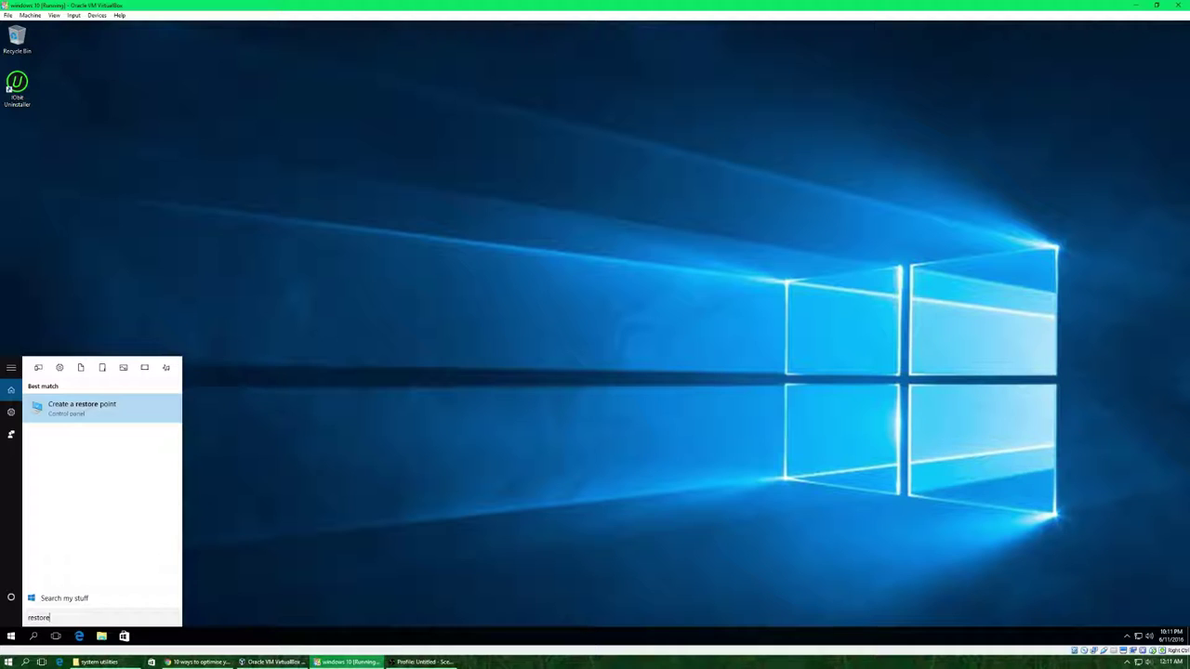
pyautogui.press('Return')
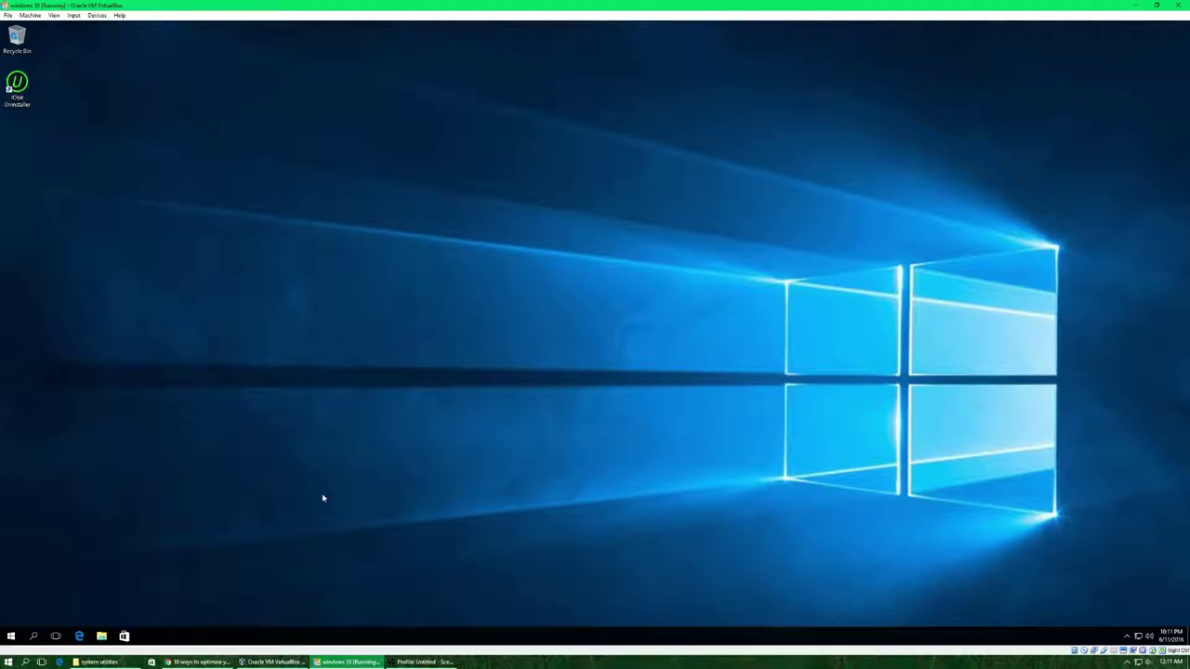
pyautogui.click(33, 636)
pyautogui.write('restore')
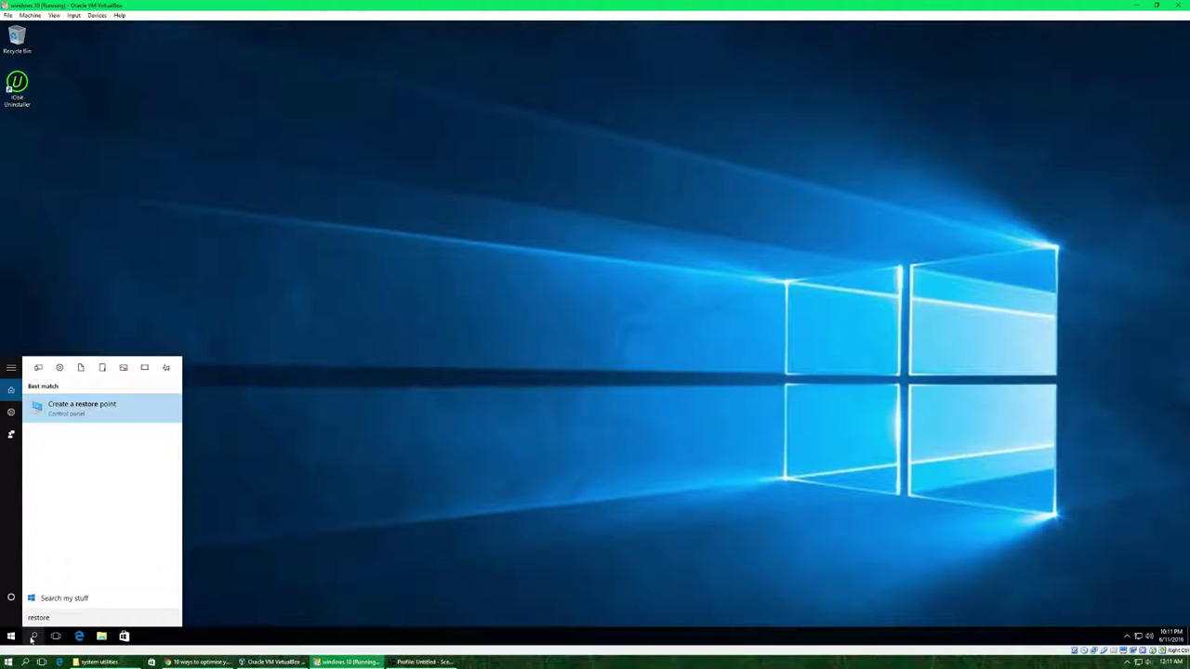
pyautogui.click(80, 413)
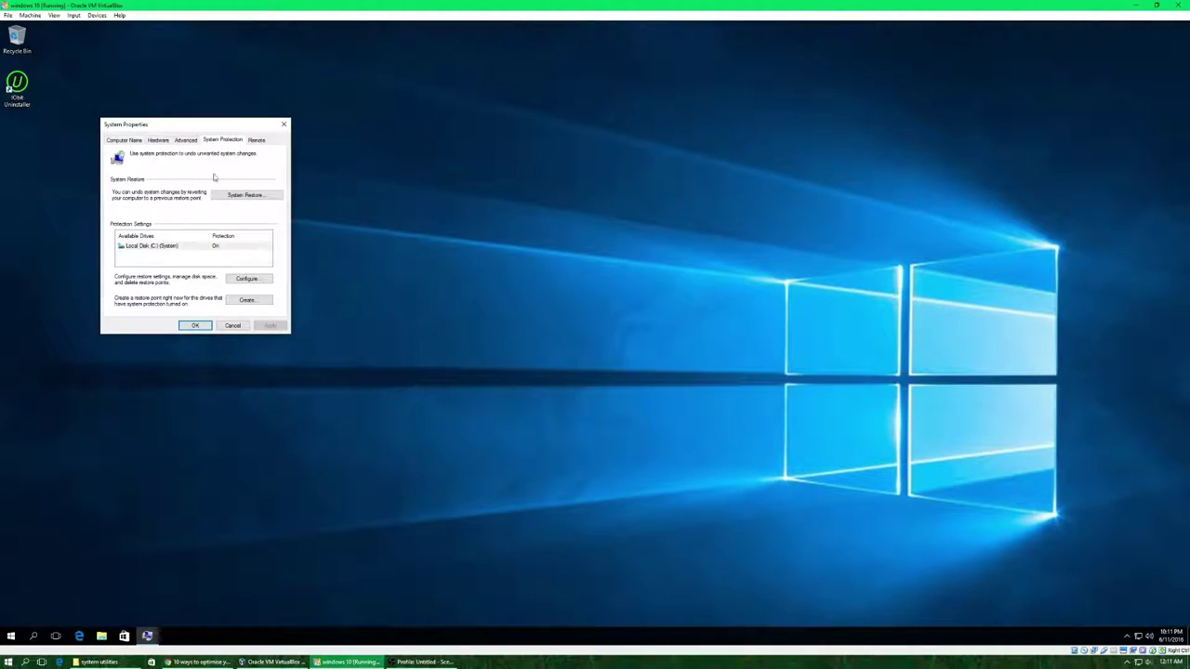
pyautogui.moveTo(186, 130); pyautogui.dragTo(467, 136)
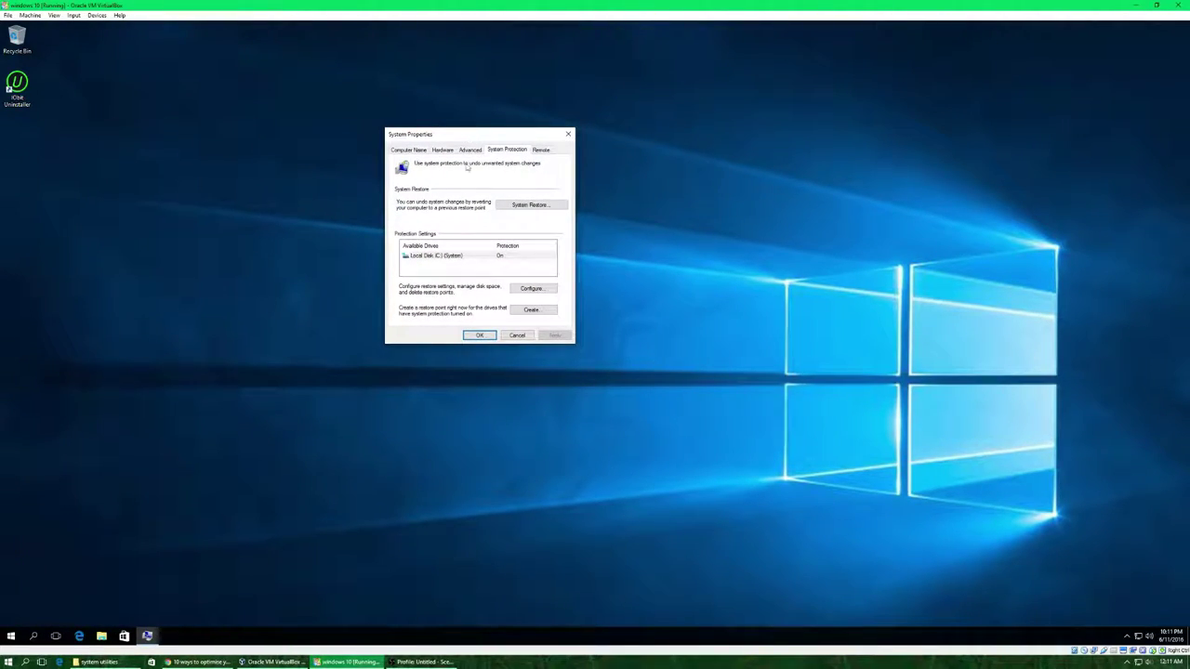
# Enter "beforeoptimizingwindows10" as the description of a new restore point for the system drive, and cancel its creation.
pyautogui.click(526, 313)
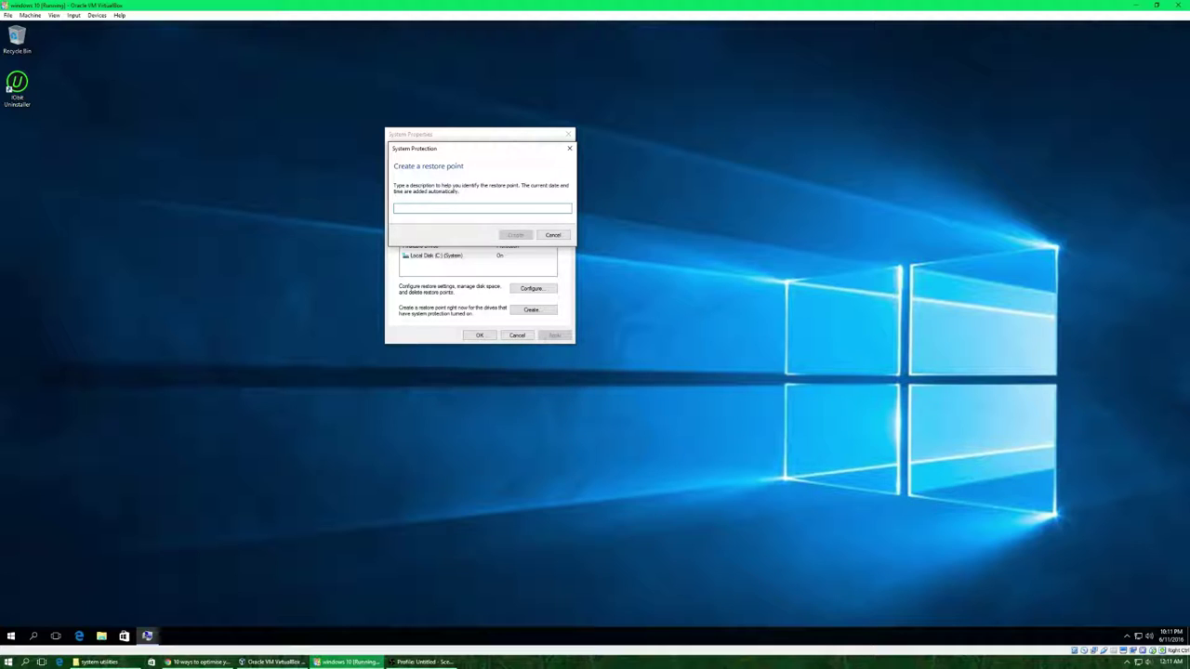
pyautogui.write('beforeoptimizingwindows10')
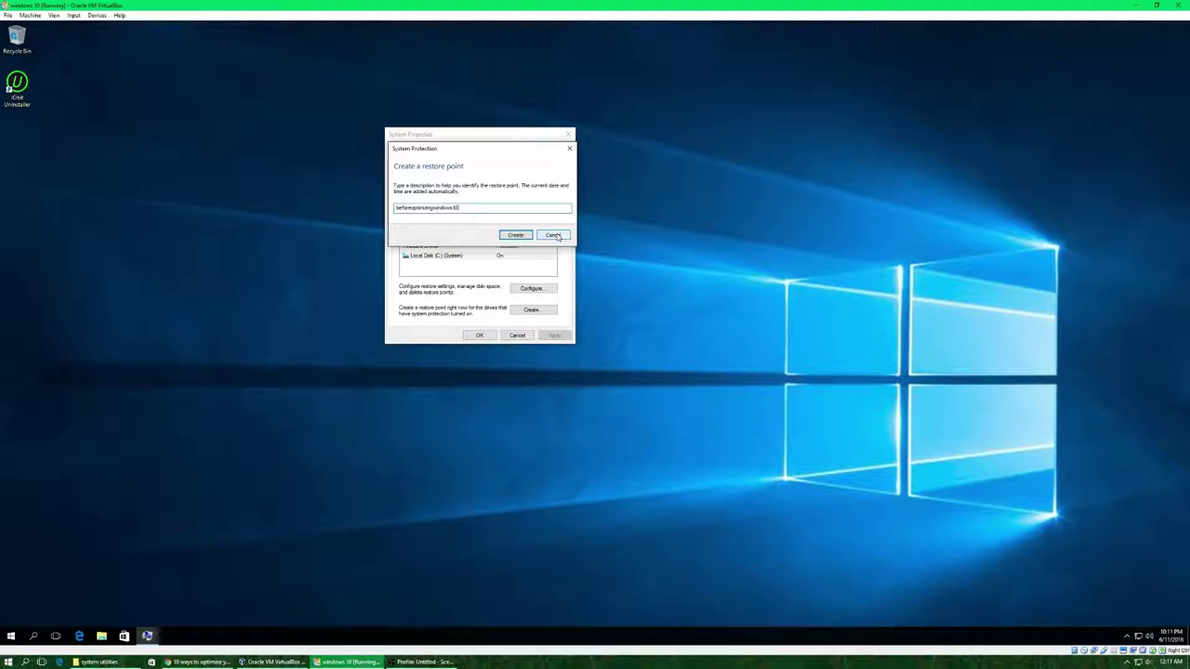
pyautogui.click(553, 235)
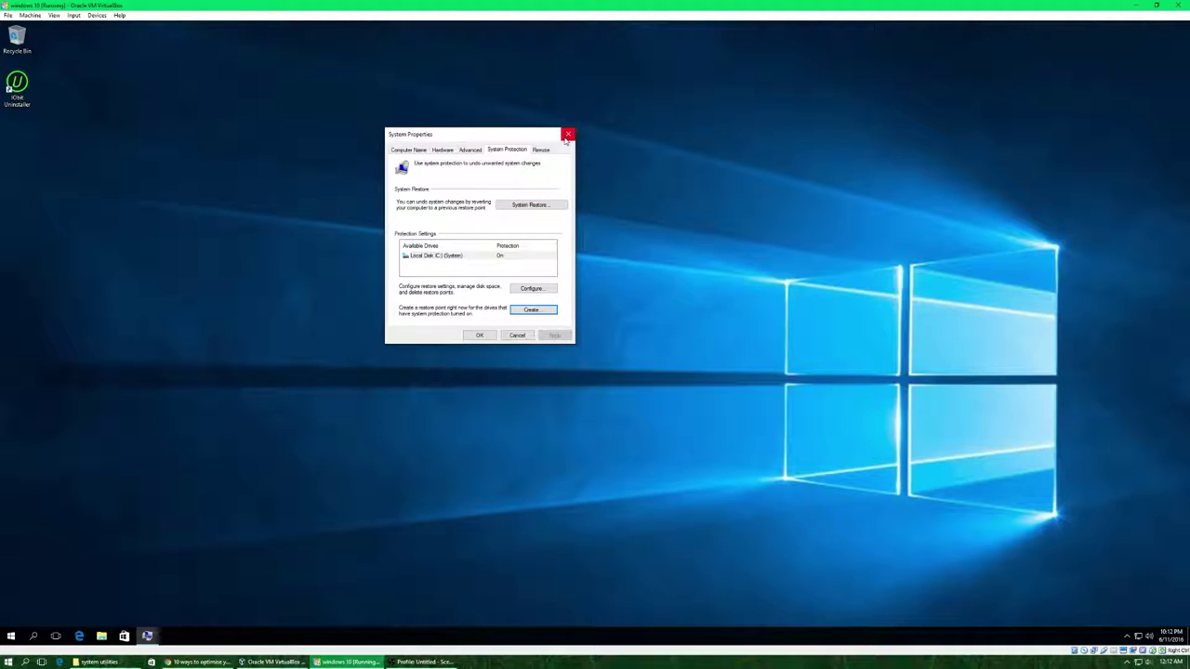
# Check System Restore for available restore points, and close it and System Properties without making changes.
pyautogui.click(511, 206)
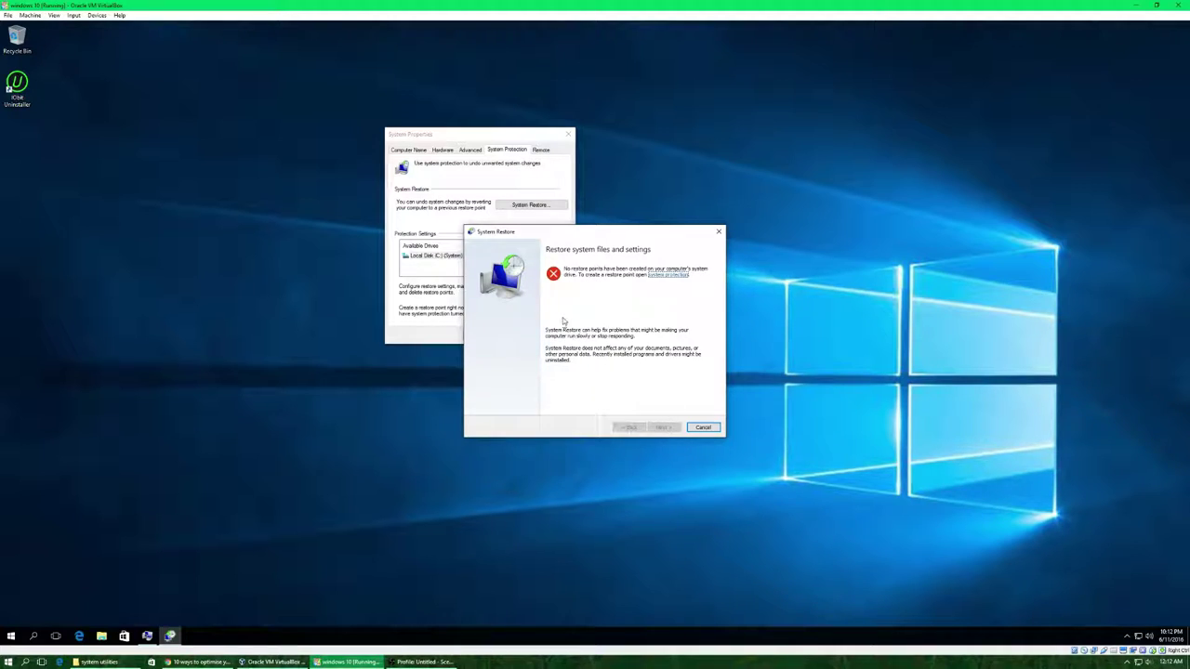
pyautogui.click(702, 427)
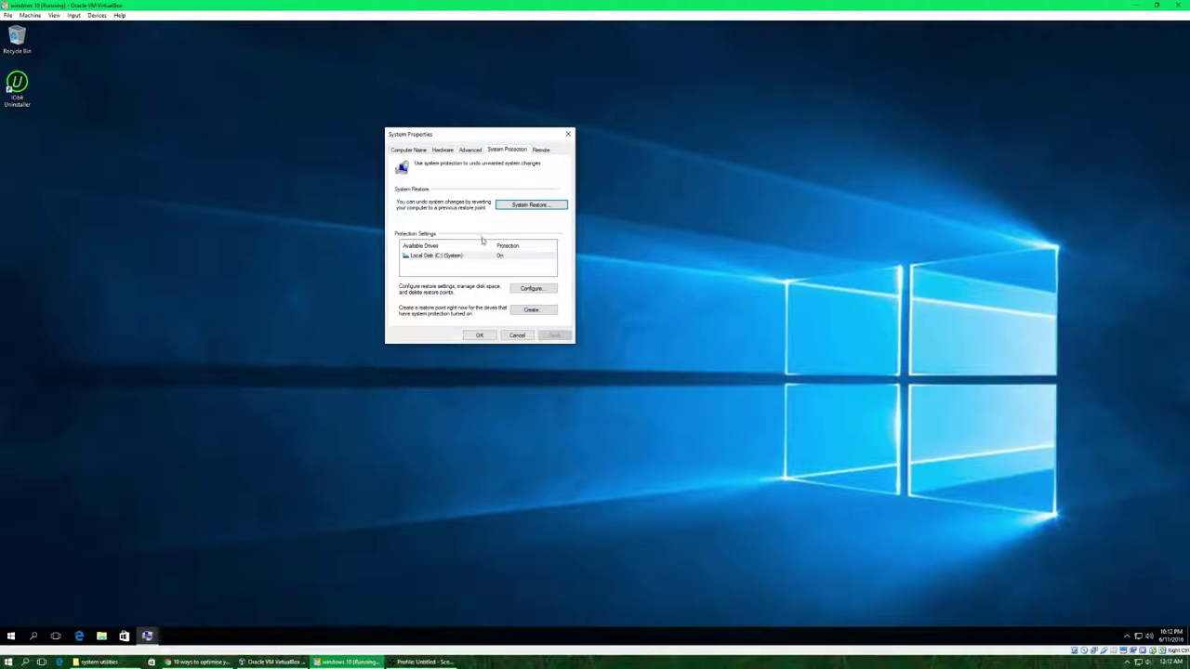
pyautogui.click(526, 336)
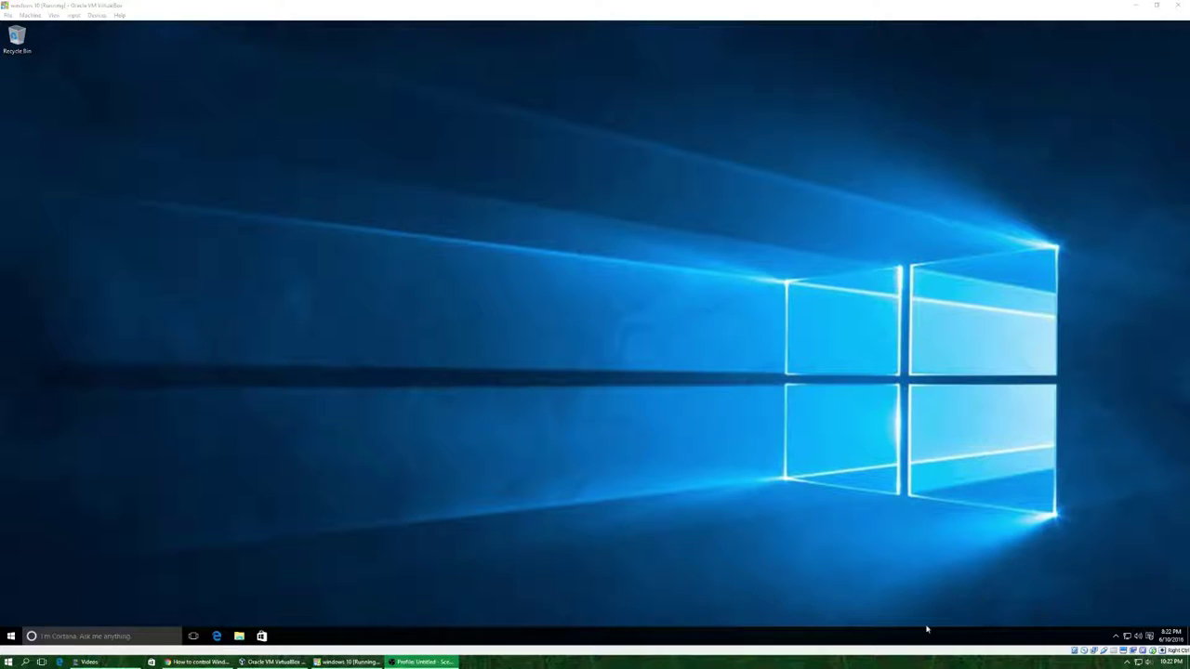
# View the Action Center's notifications and quick actions, and close it.
pyautogui.click(1150, 637)
pyautogui.click(1150, 638)
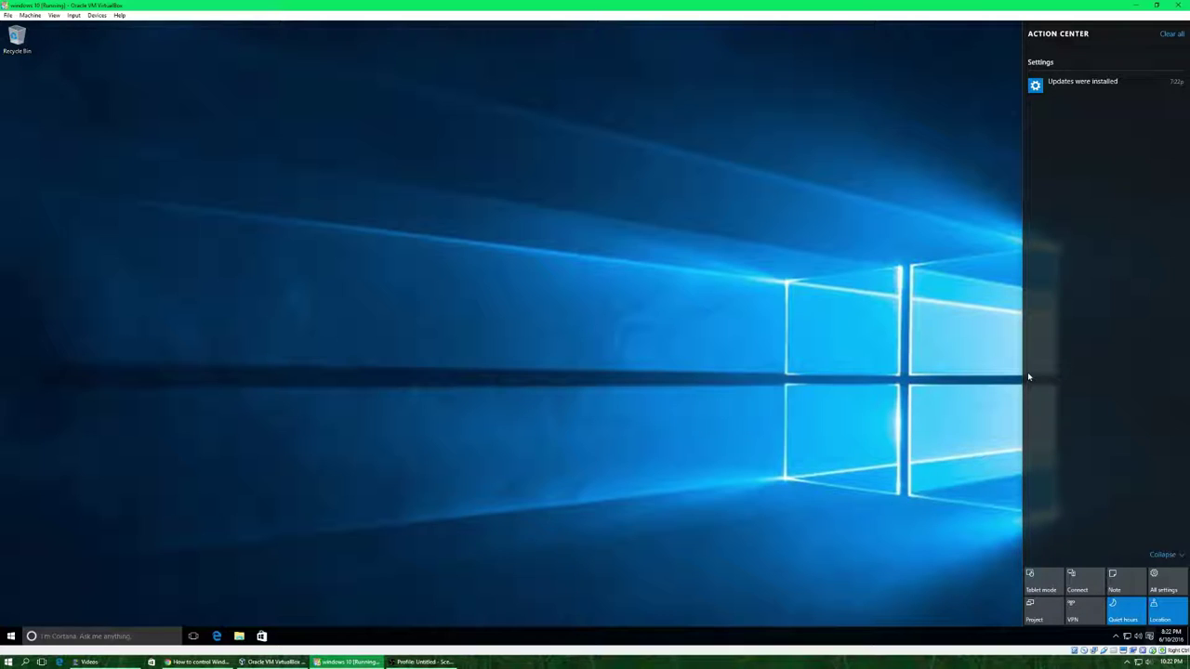
pyautogui.click(1003, 589)
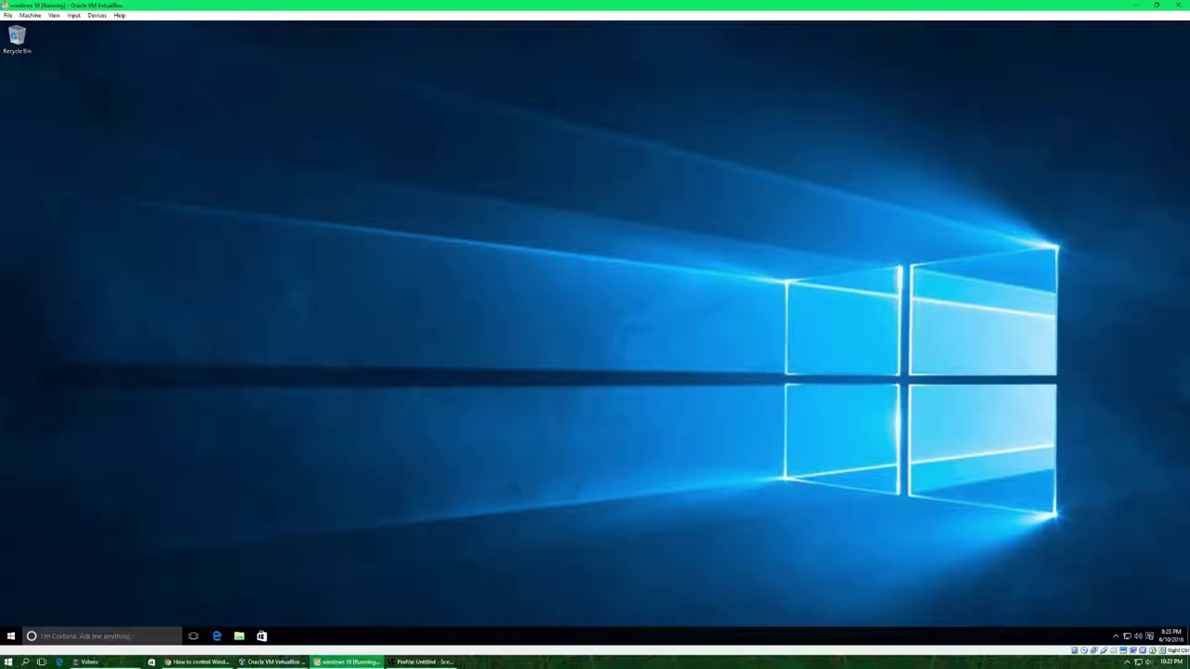
# In the system's notification settings, turn off tips about Windows, app notifications and lock screen notifications.
pyautogui.click(10, 636)
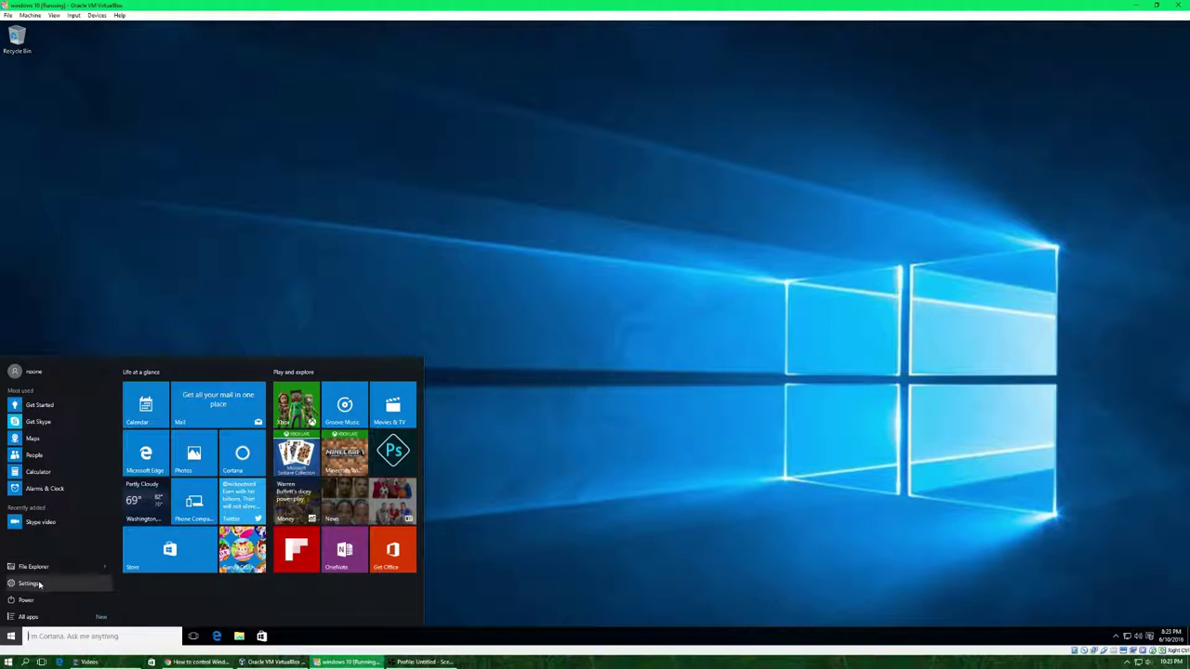
pyautogui.click(28, 583)
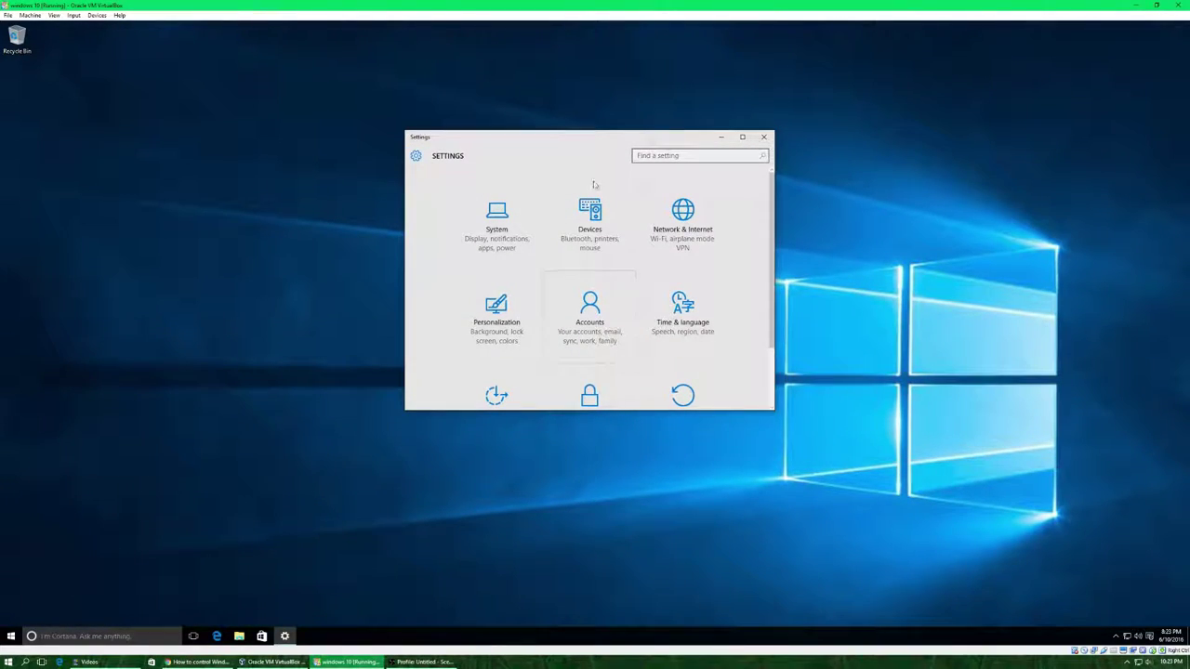
pyautogui.click(507, 216)
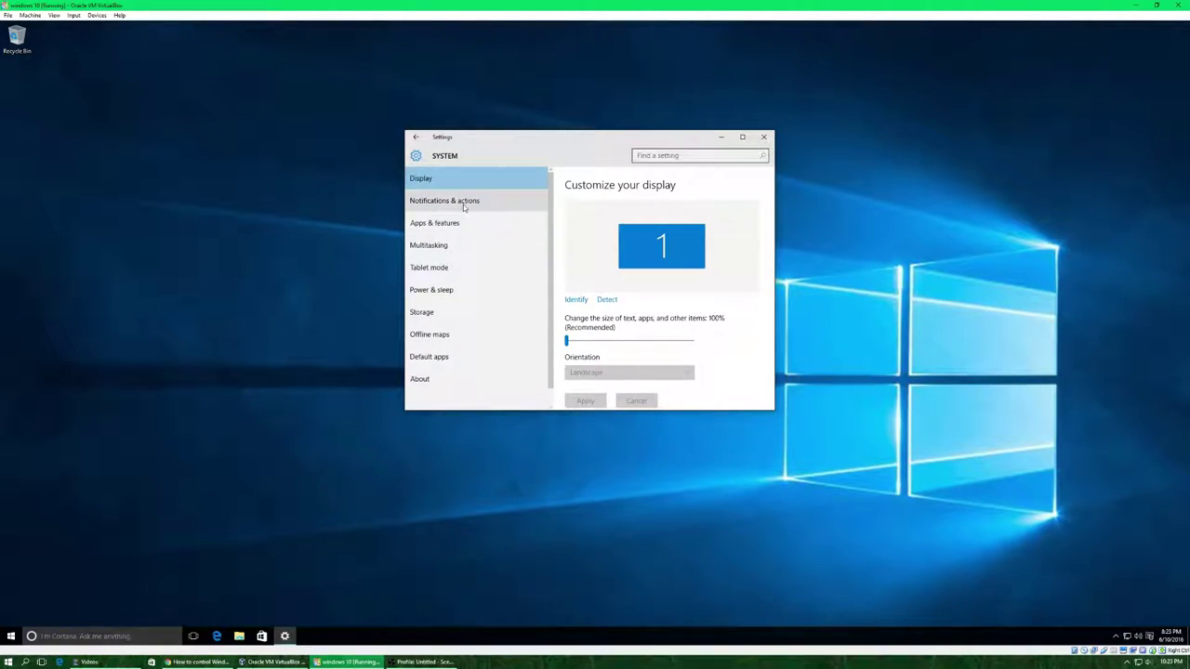
pyautogui.click(461, 205)
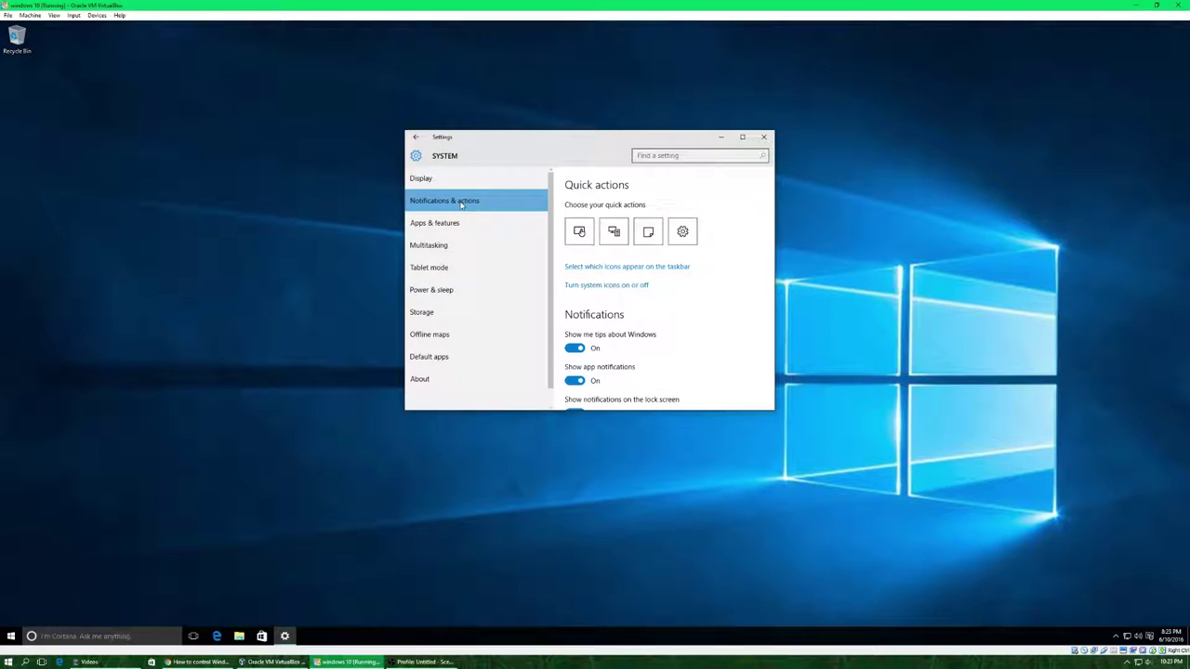
pyautogui.scroll(-2, 736, 219)
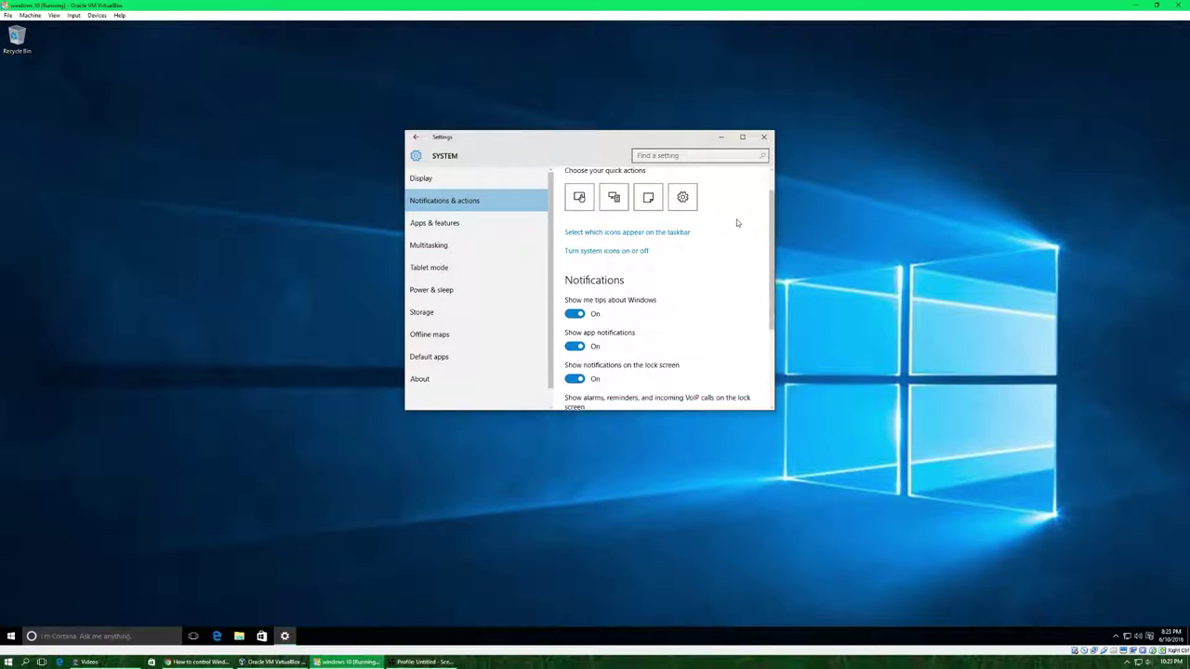
pyautogui.click(578, 275)
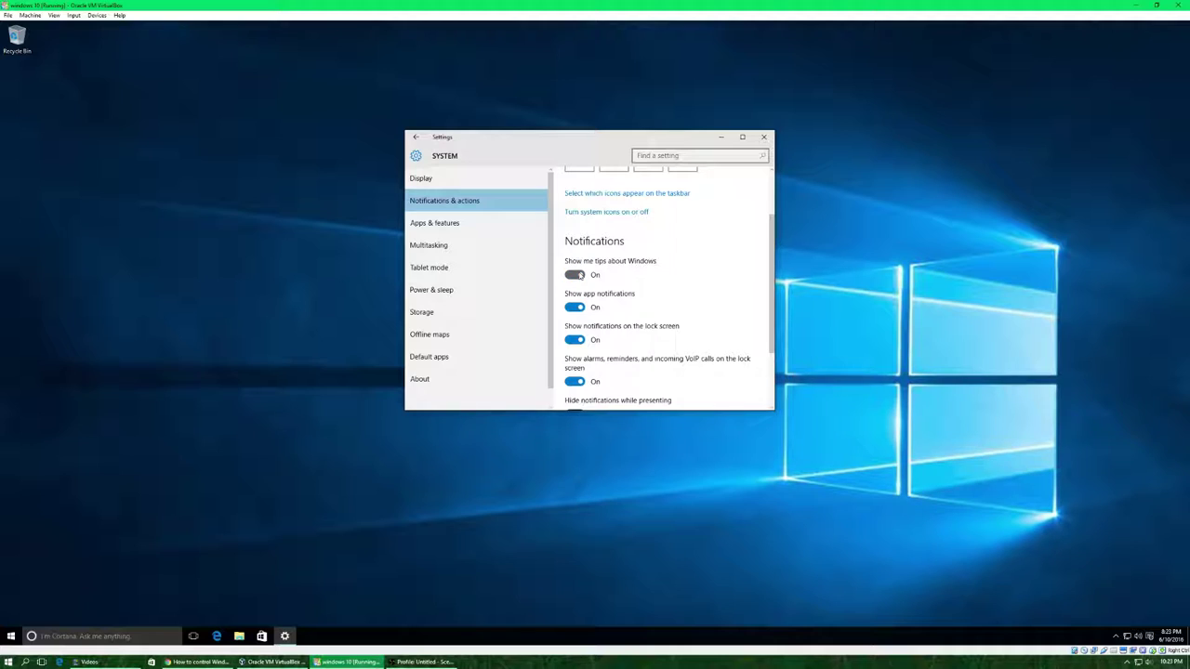
pyautogui.click(575, 341)
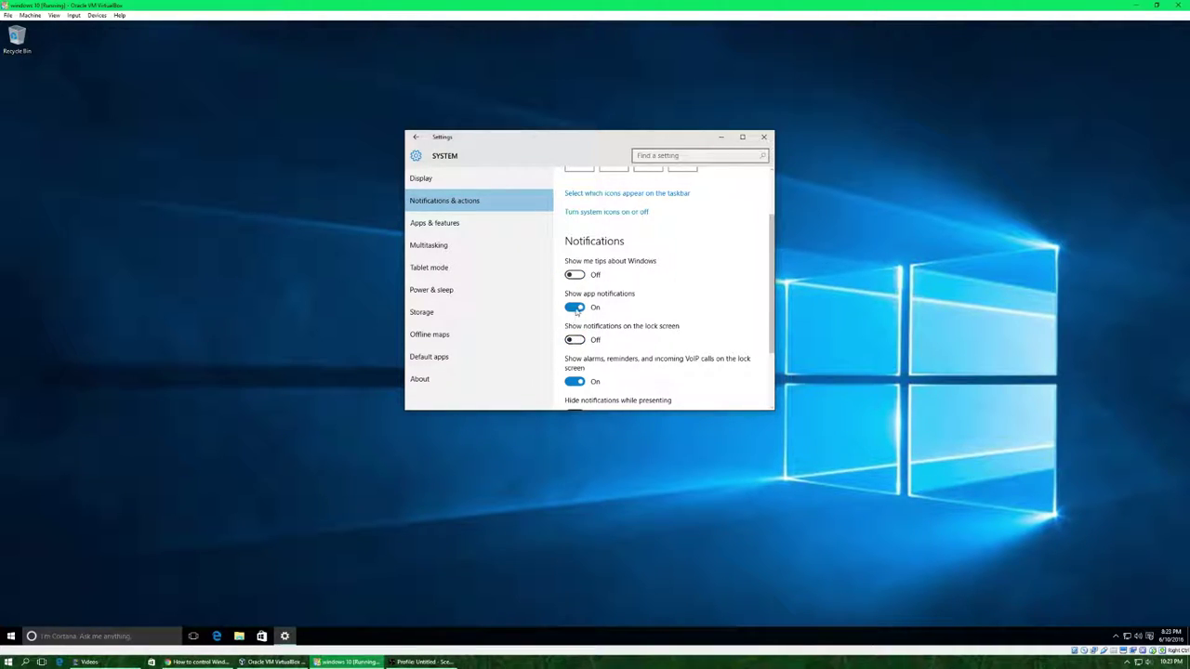
pyautogui.click(575, 307)
pyautogui.scroll(-2, 762, 293)
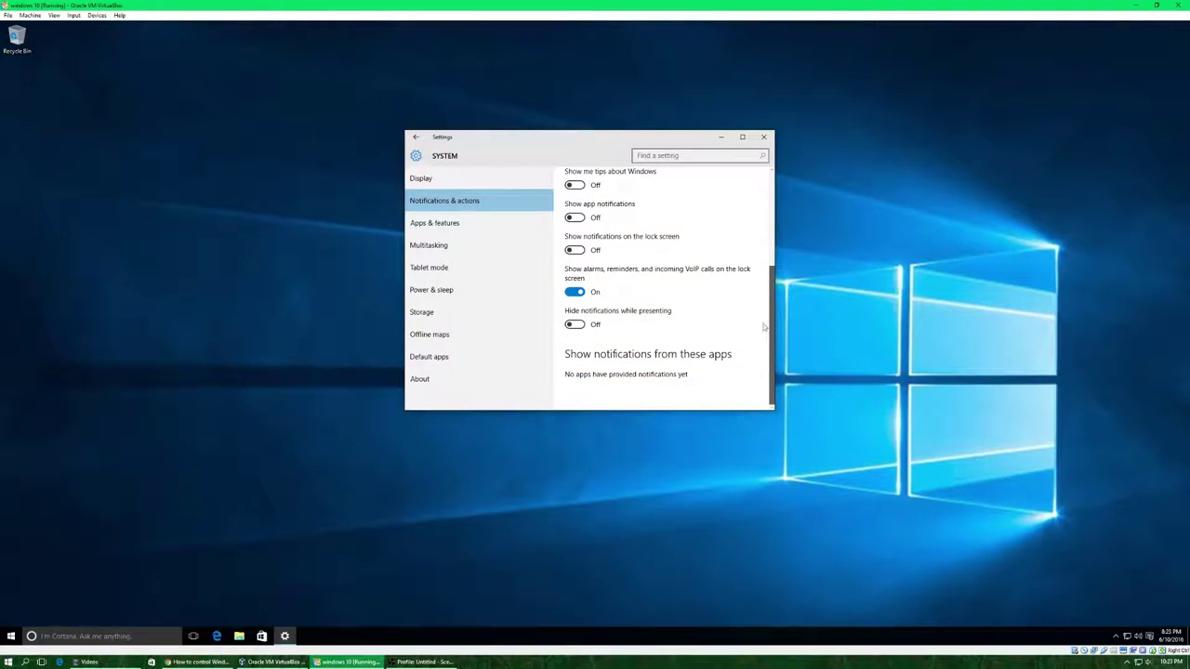
# Turn off the Action Center system icon, comparing the taskbar with it on and off, and close Settings.
pyautogui.moveTo(766, 337); pyautogui.dragTo(758, 245)
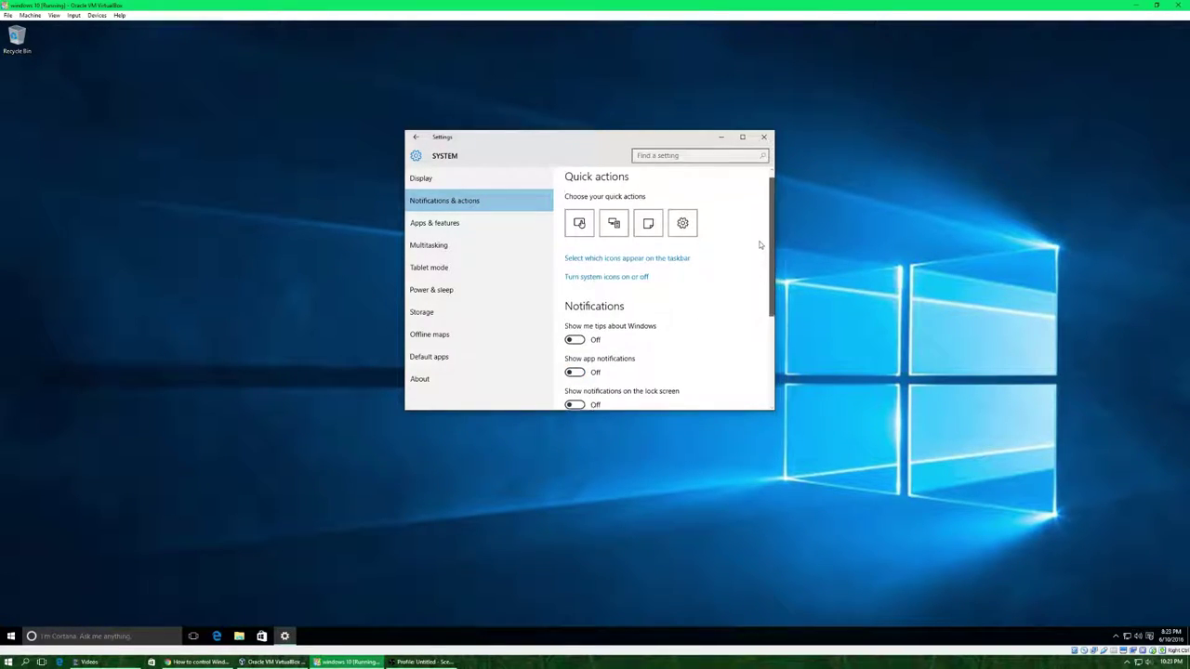
pyautogui.click(605, 279)
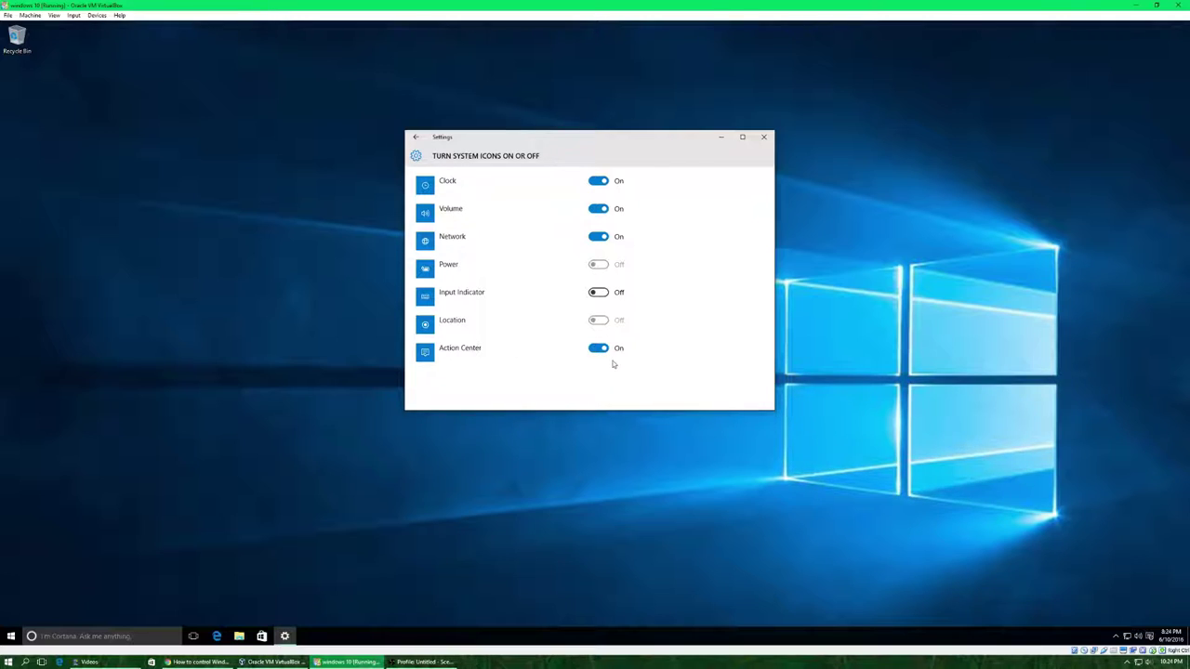
pyautogui.click(1149, 636)
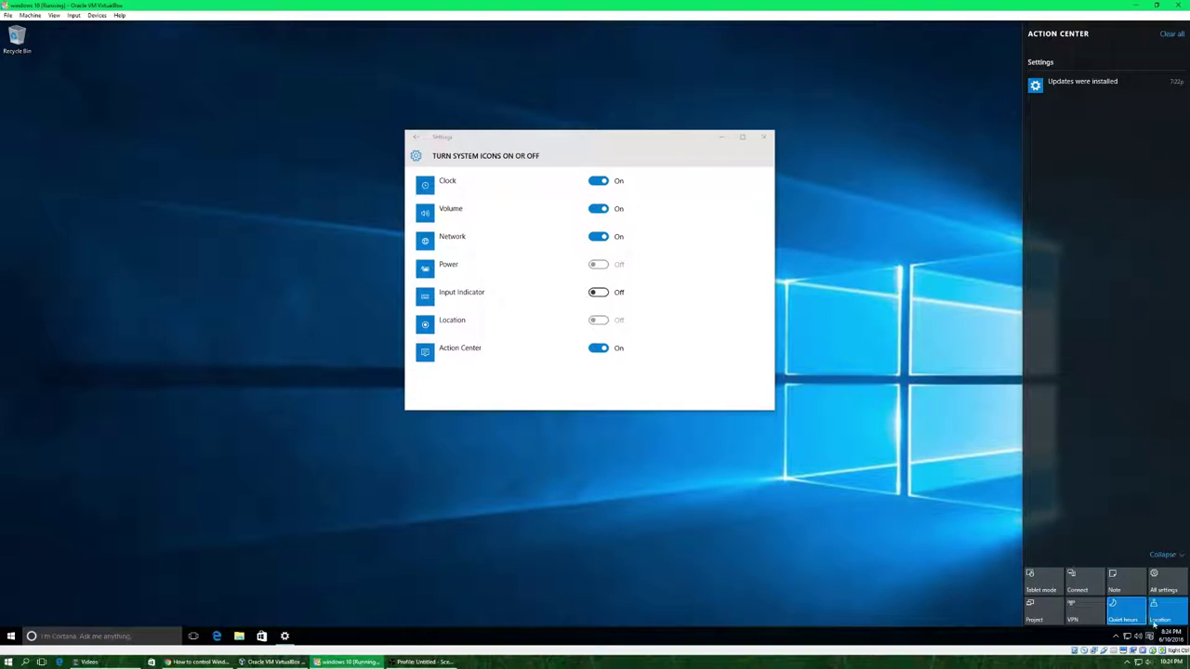
pyautogui.click(789, 521)
pyautogui.click(599, 350)
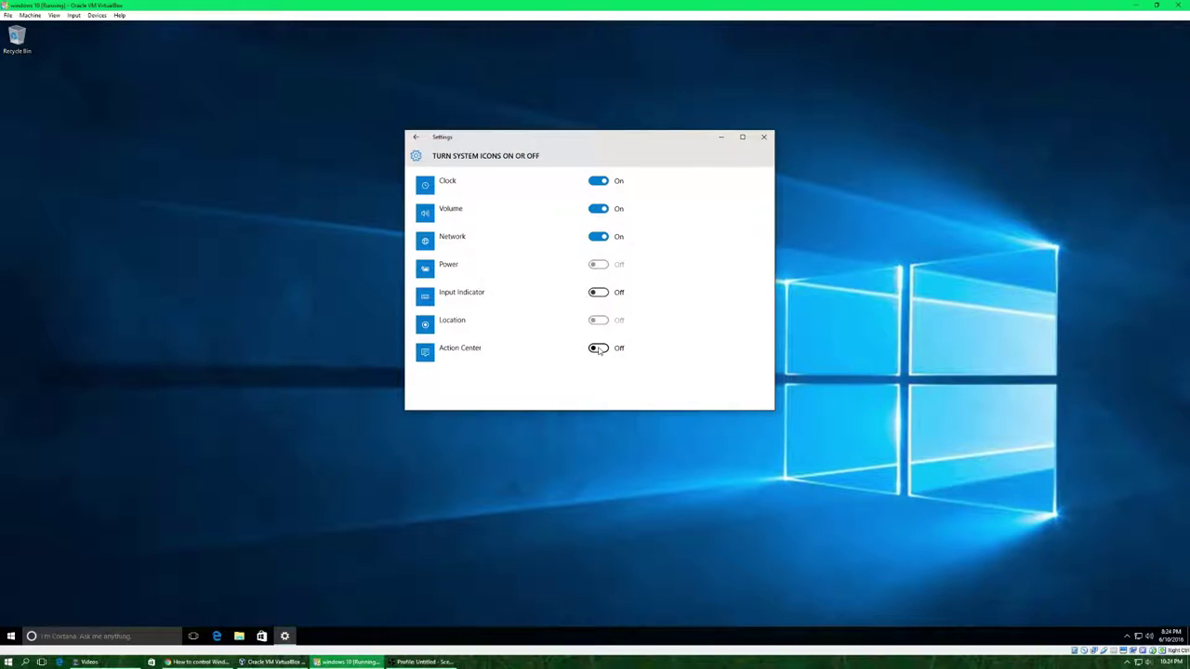
pyautogui.click(599, 350)
pyautogui.click(1149, 636)
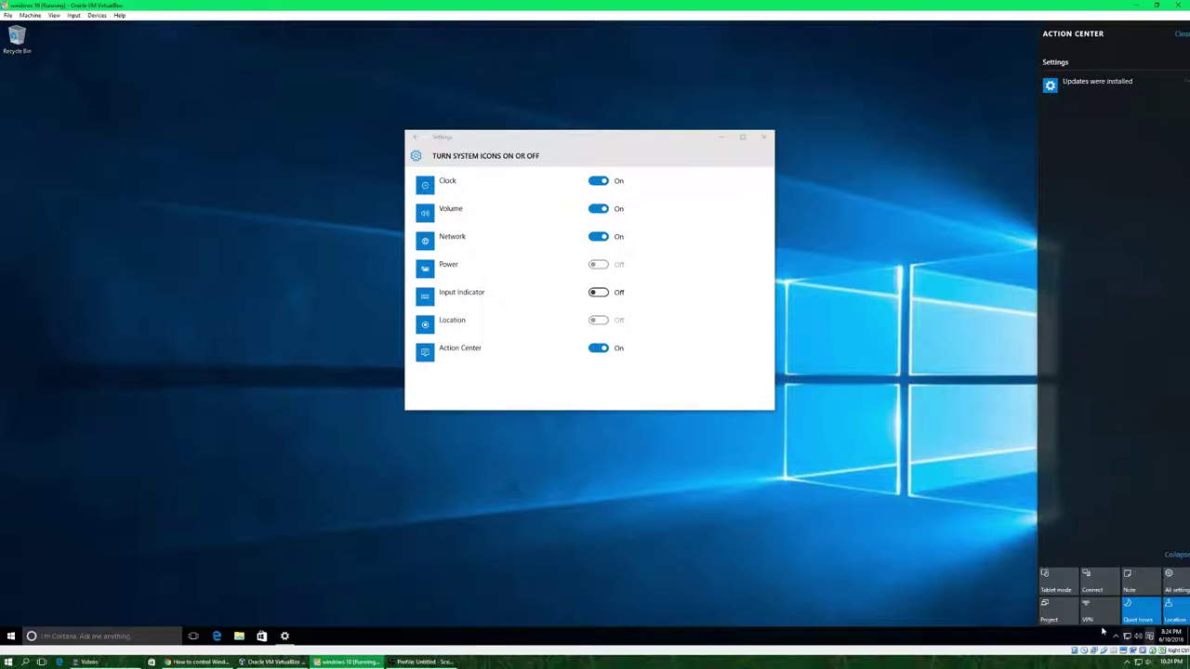
pyautogui.click(857, 560)
pyautogui.click(600, 348)
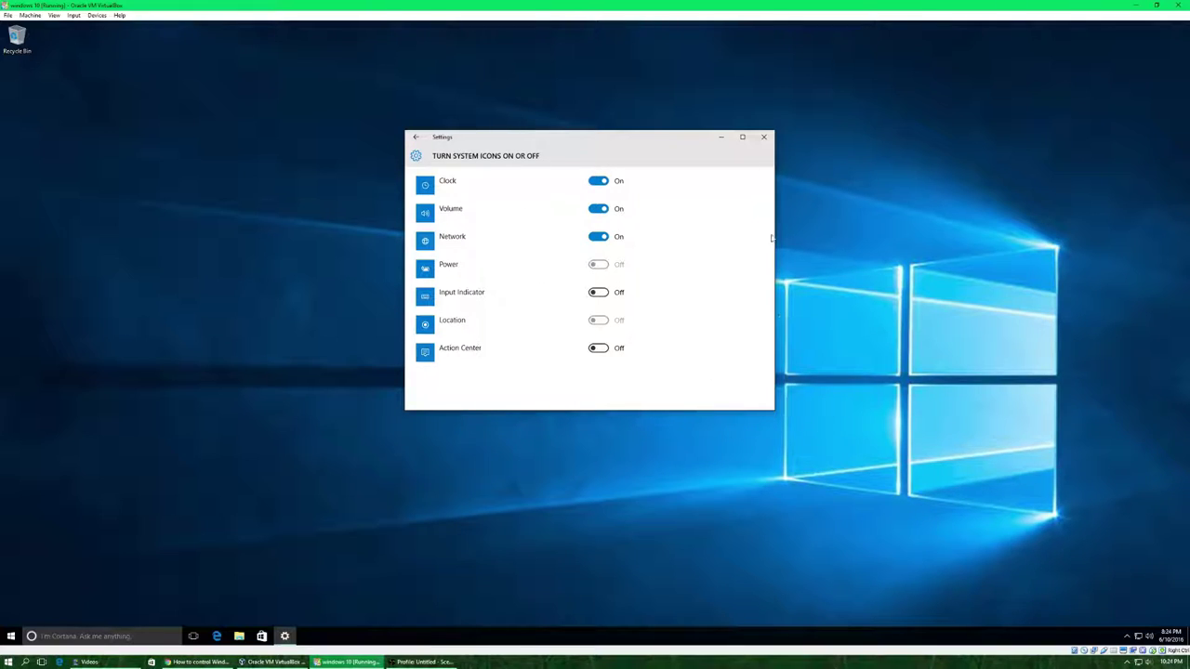
pyautogui.click(763, 138)
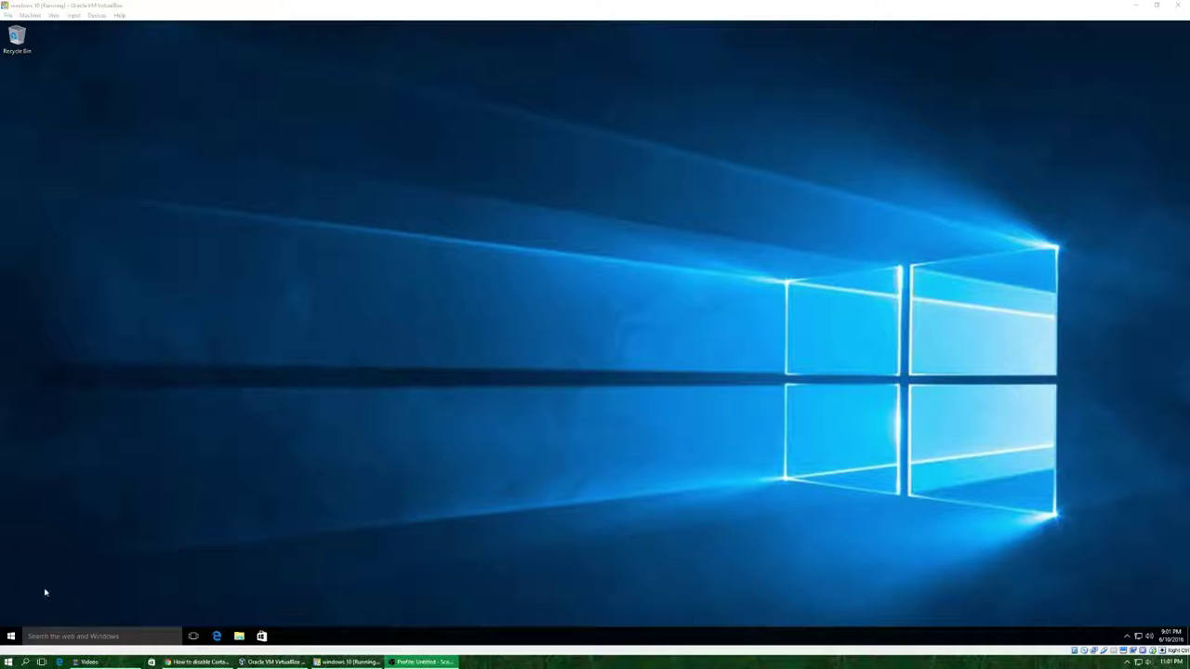
# Review the Cortana and search settings, including device search history and online results, and close them.
pyautogui.click(37, 640)
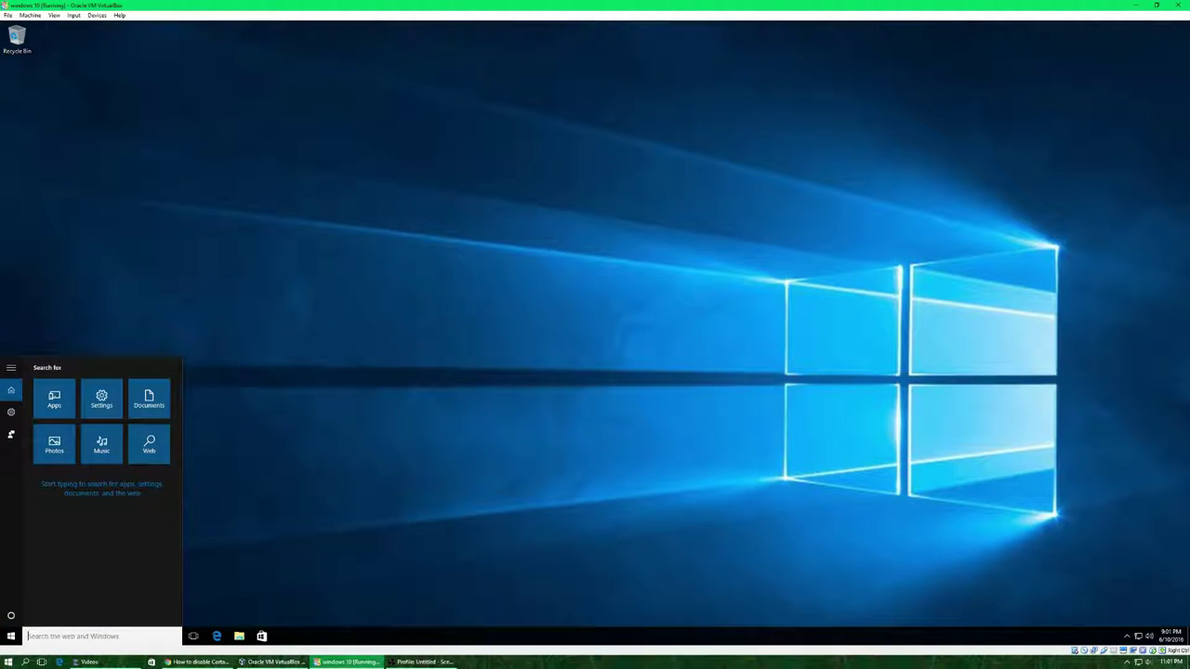
pyautogui.click(11, 414)
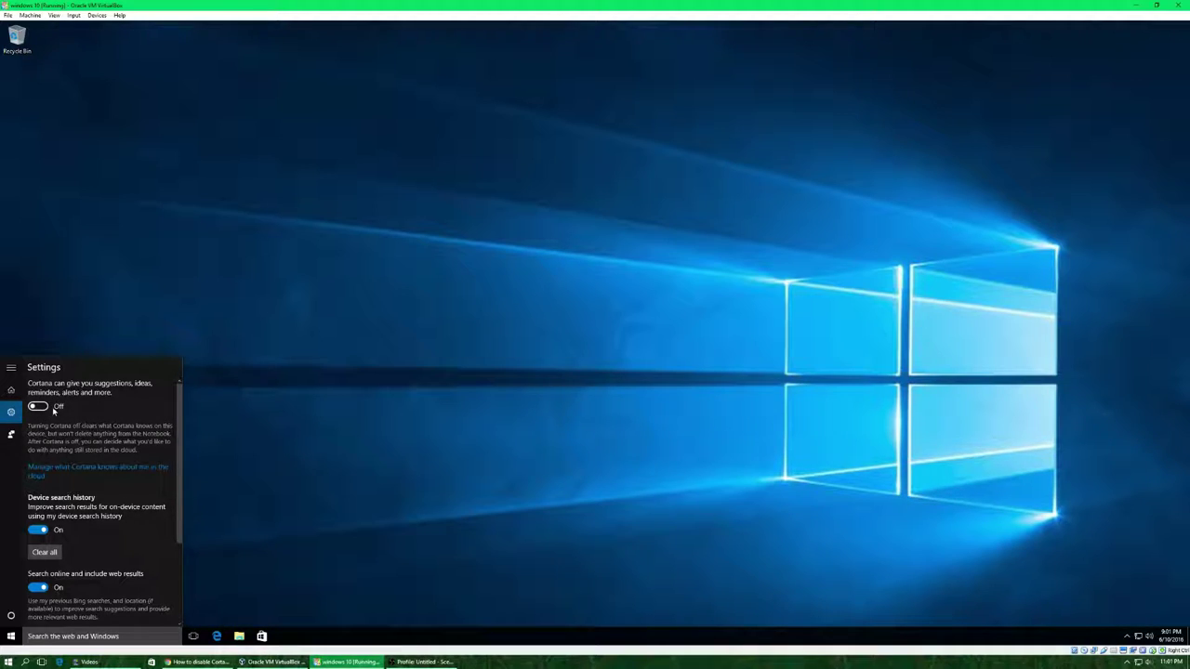
pyautogui.scroll(-2, 100, 454)
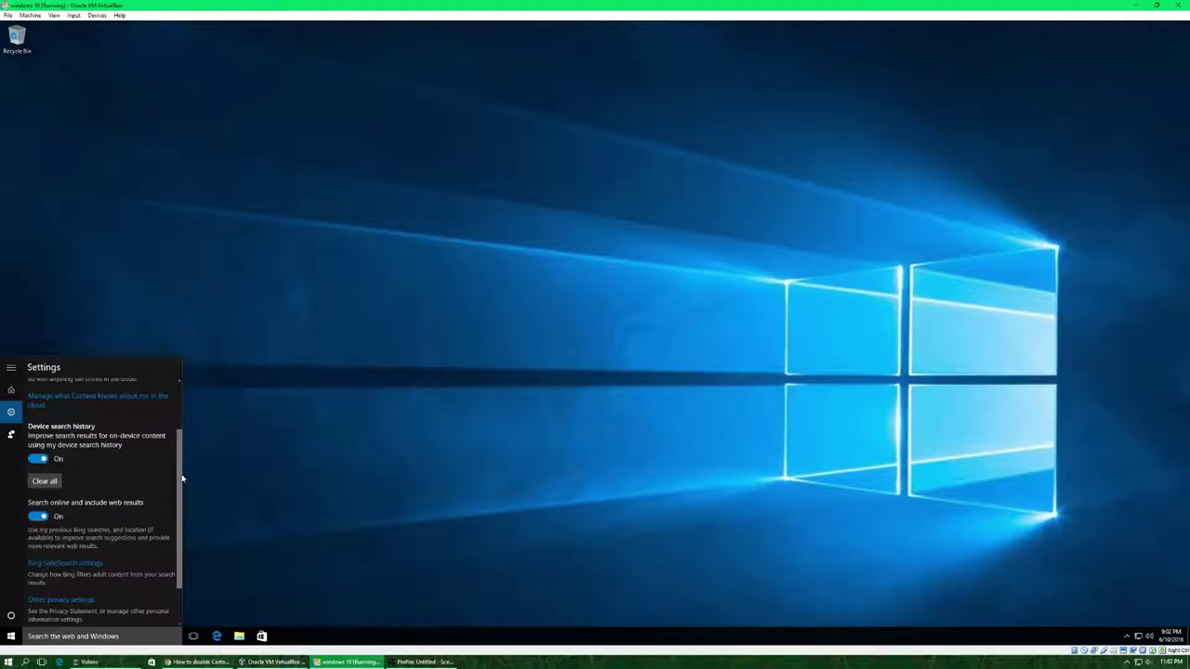
pyautogui.moveTo(180, 474); pyautogui.dragTo(176, 530)
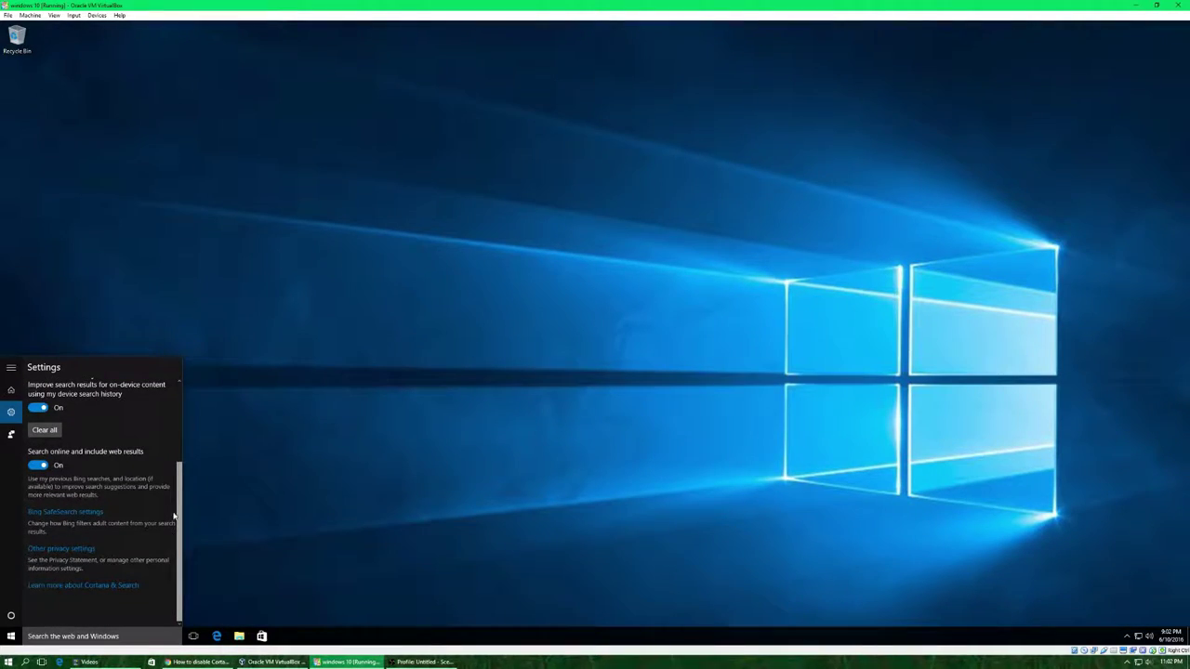
pyautogui.scroll(3, 175, 522)
pyautogui.scroll(-3, 180, 437)
pyautogui.click(269, 458)
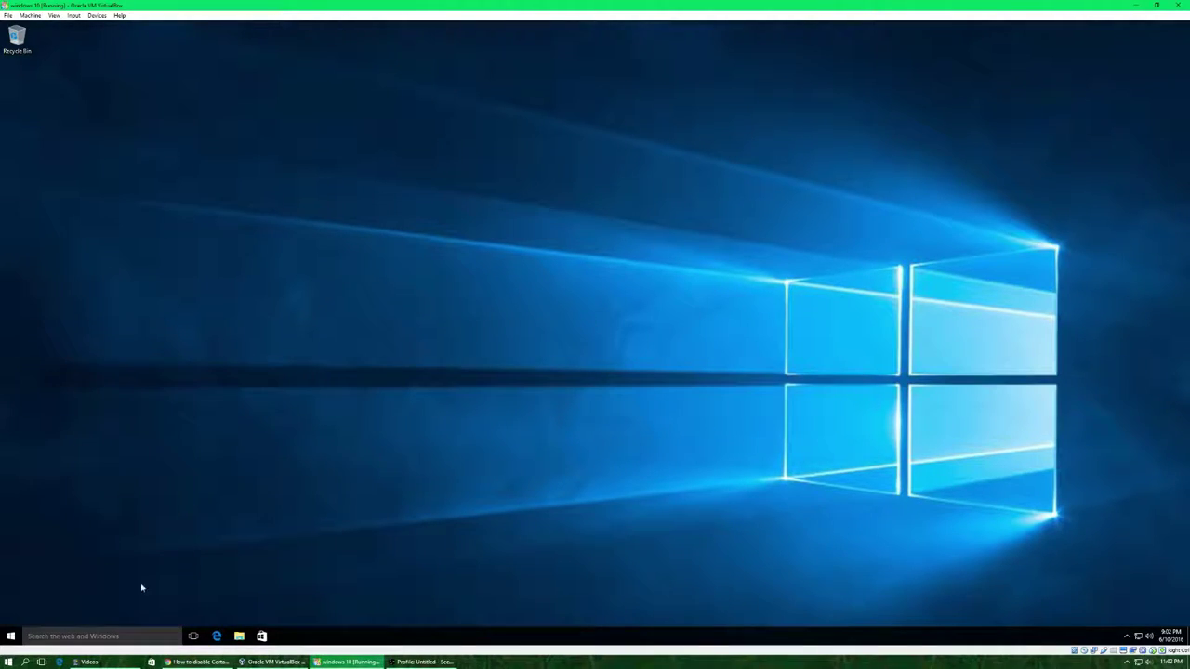
# Replace the taskbar's search box with the search icon.
pyautogui.rightClick(333, 638)
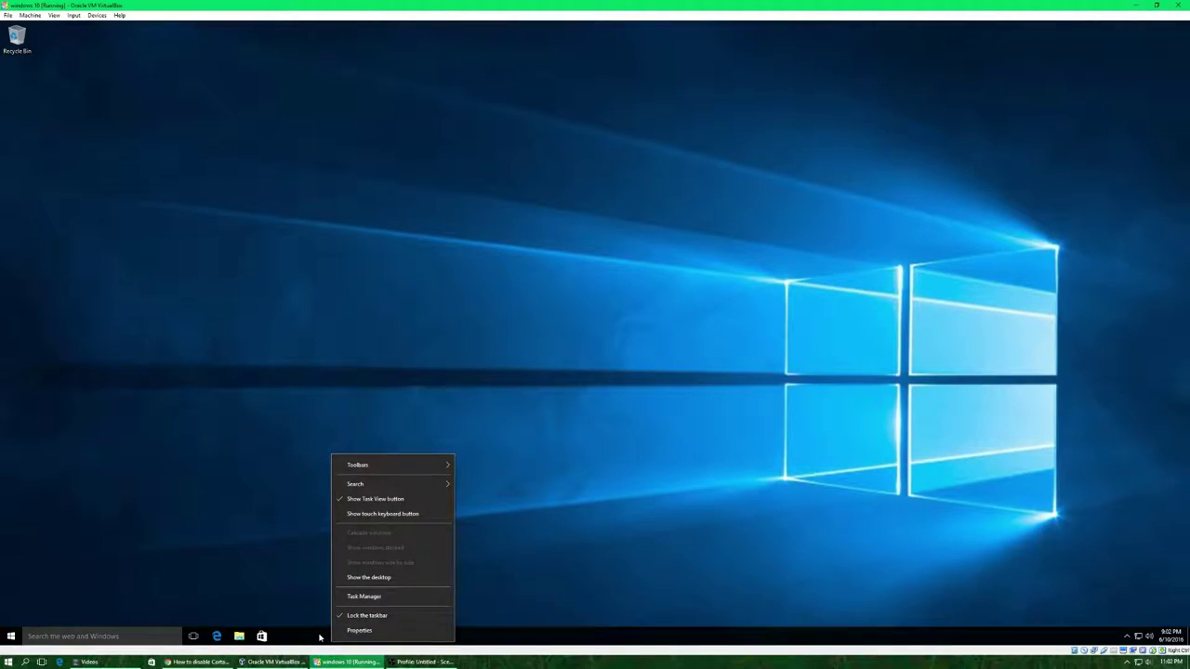
pyautogui.rightClick(321, 637)
pyautogui.rightClick(313, 638)
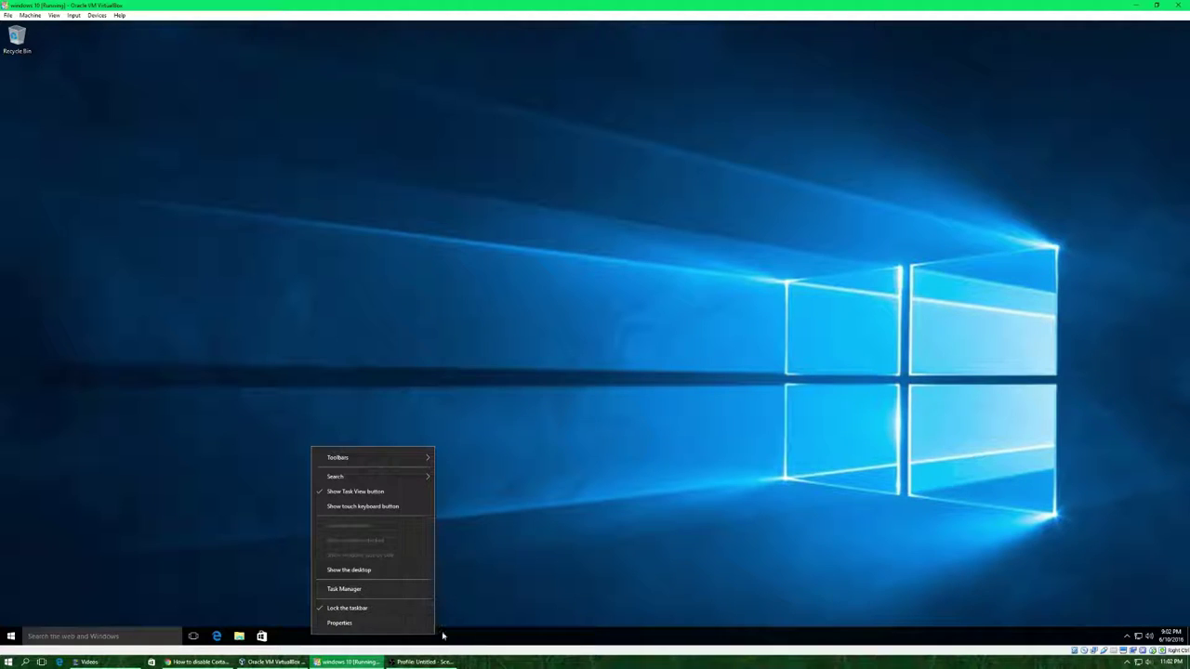
pyautogui.moveTo(375, 478)
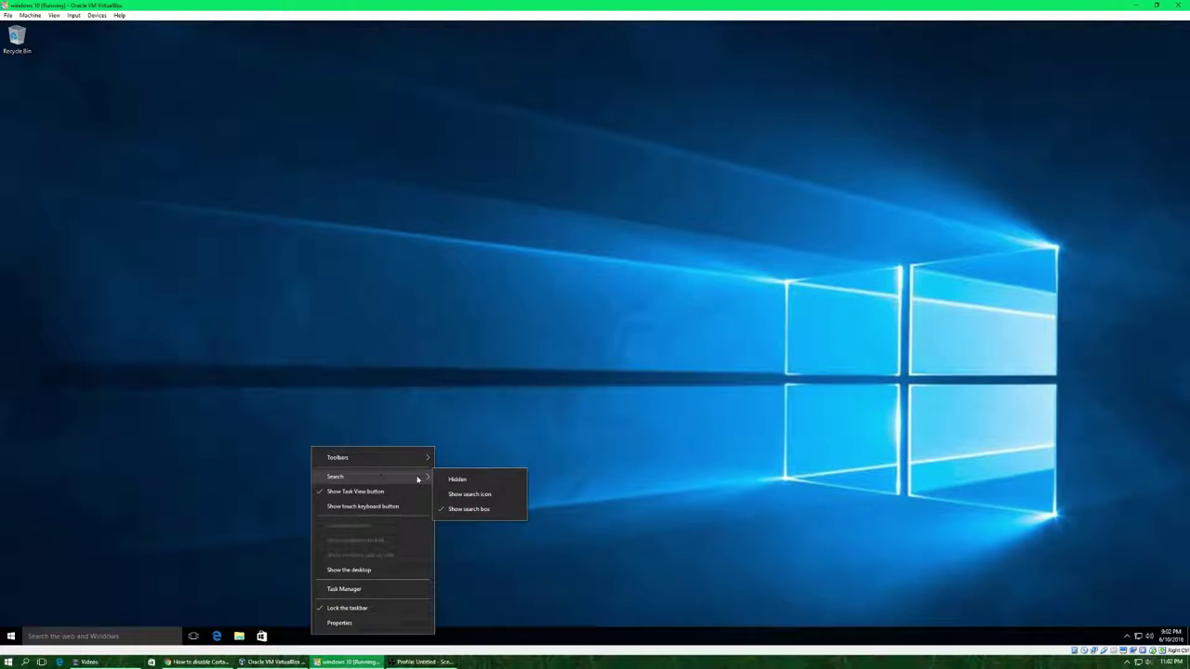
pyautogui.click(474, 497)
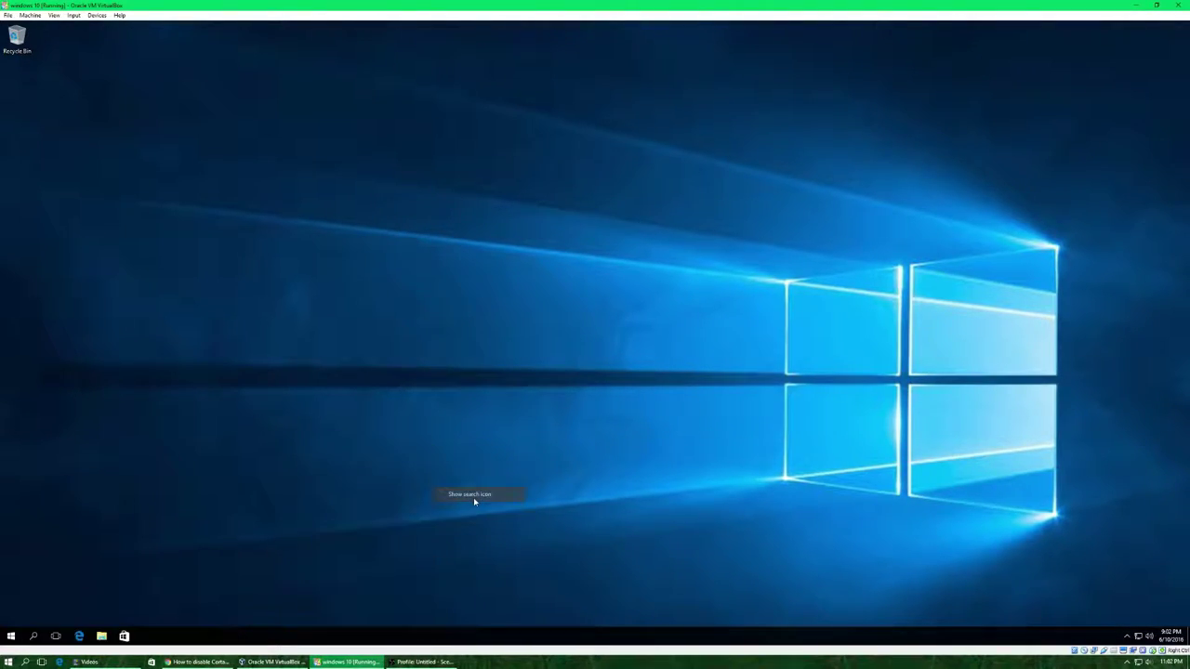
# Turn off searching online and including web results in the search settings, and check the search pane before closing it.
pyautogui.click(33, 637)
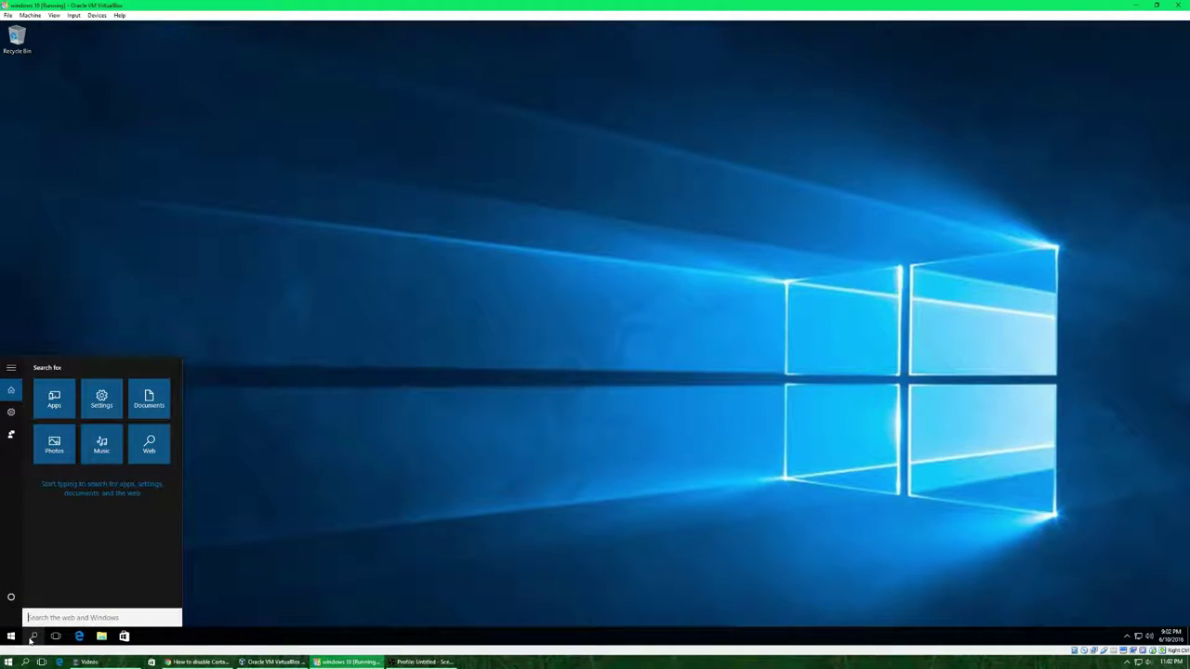
pyautogui.click(10, 413)
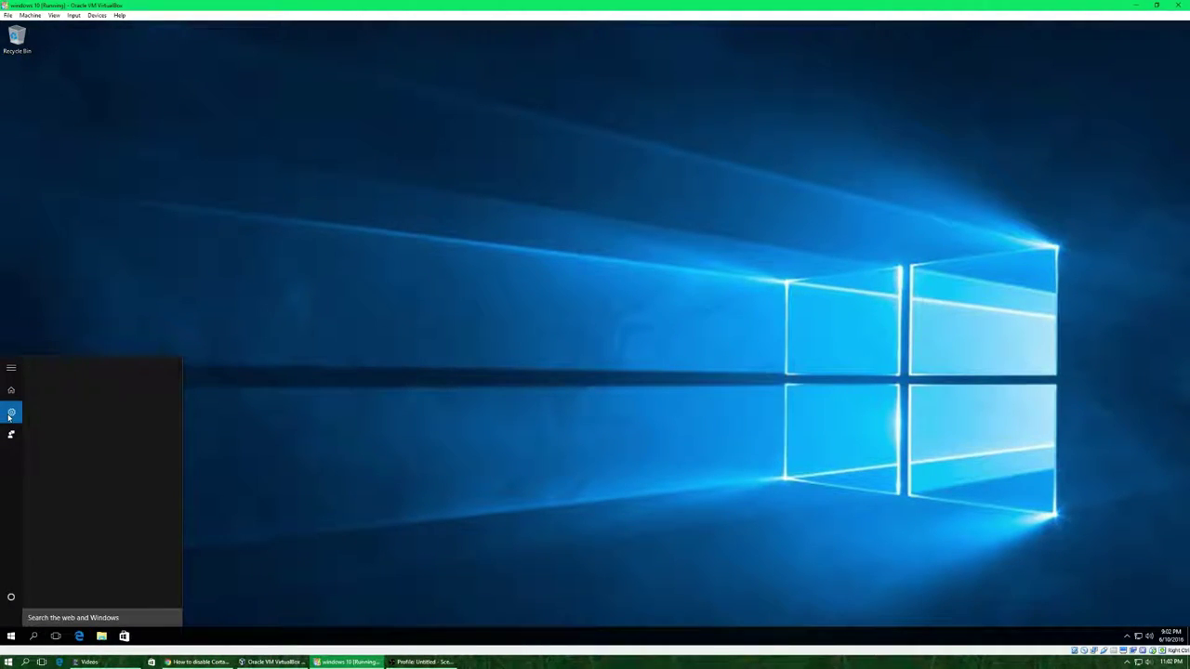
pyautogui.scroll(-2, 64, 442)
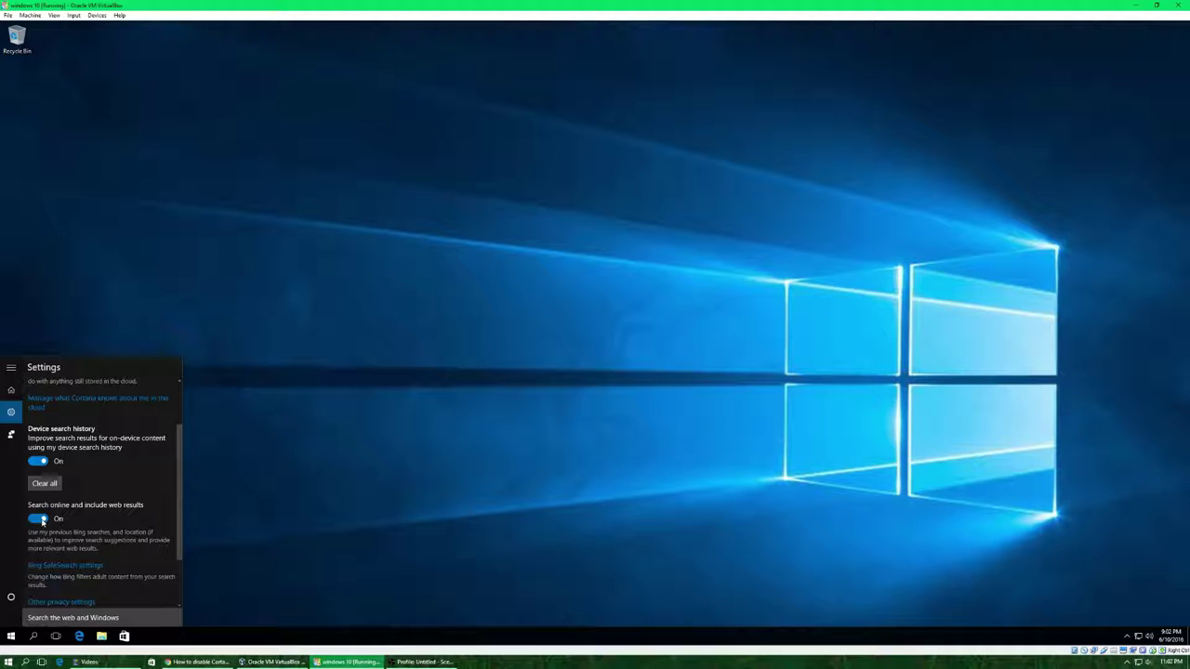
pyautogui.click(39, 518)
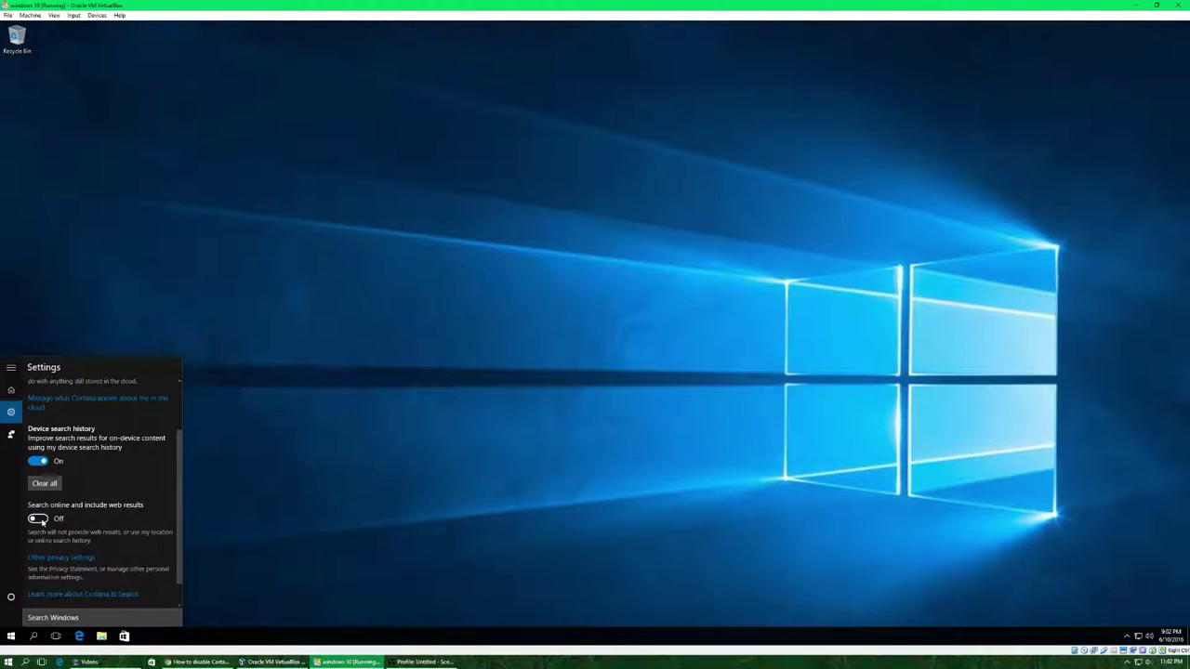
pyautogui.click(263, 516)
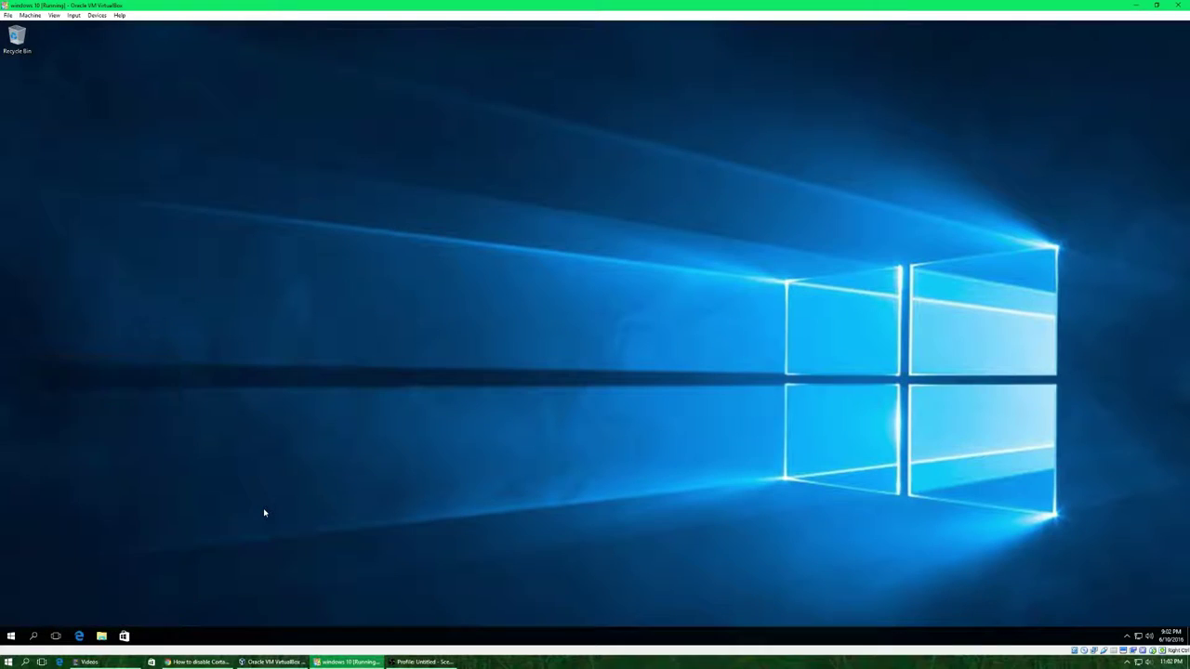
pyautogui.click(33, 636)
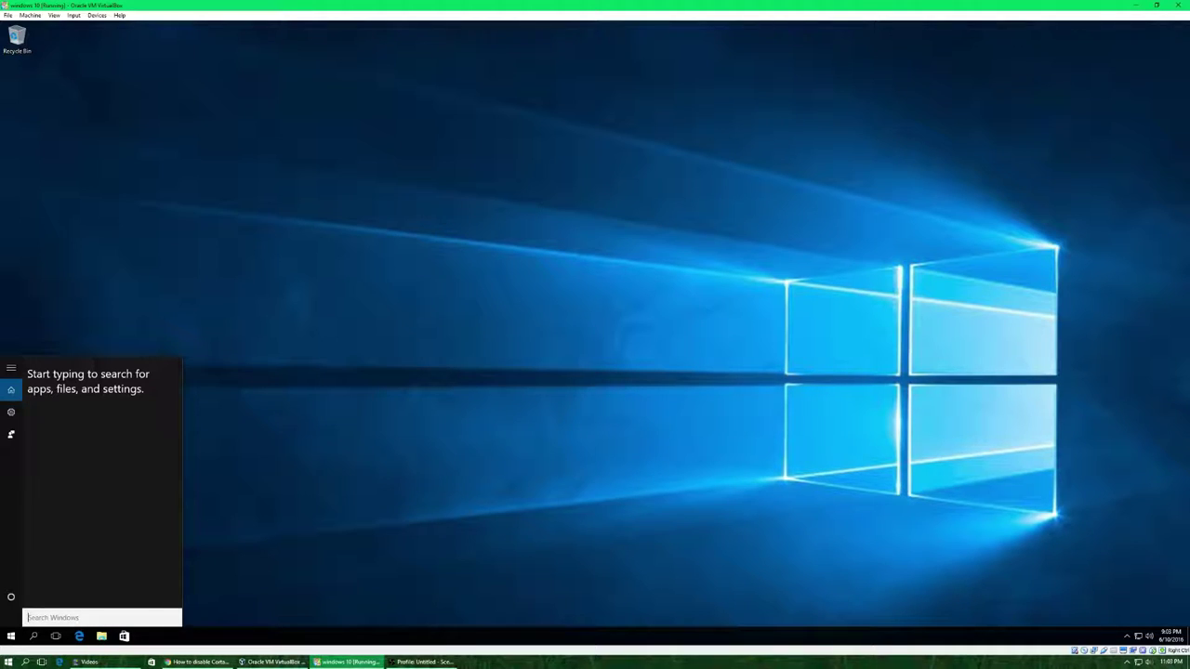
pyautogui.click(284, 513)
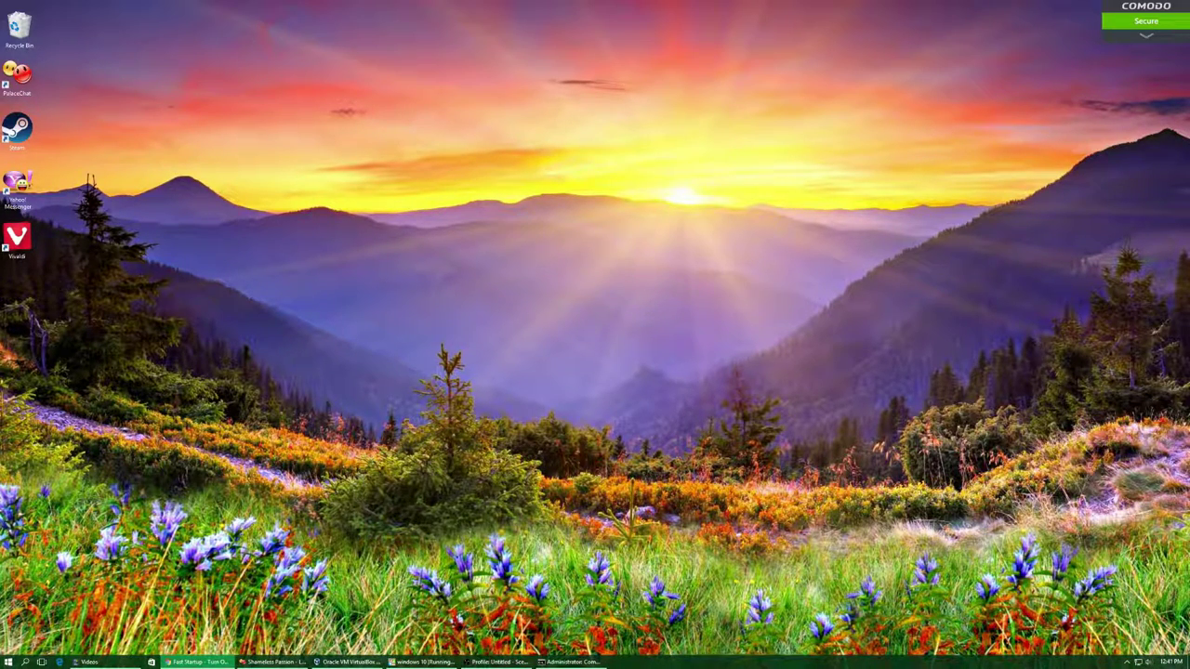
pyautogui.click(271, 661)
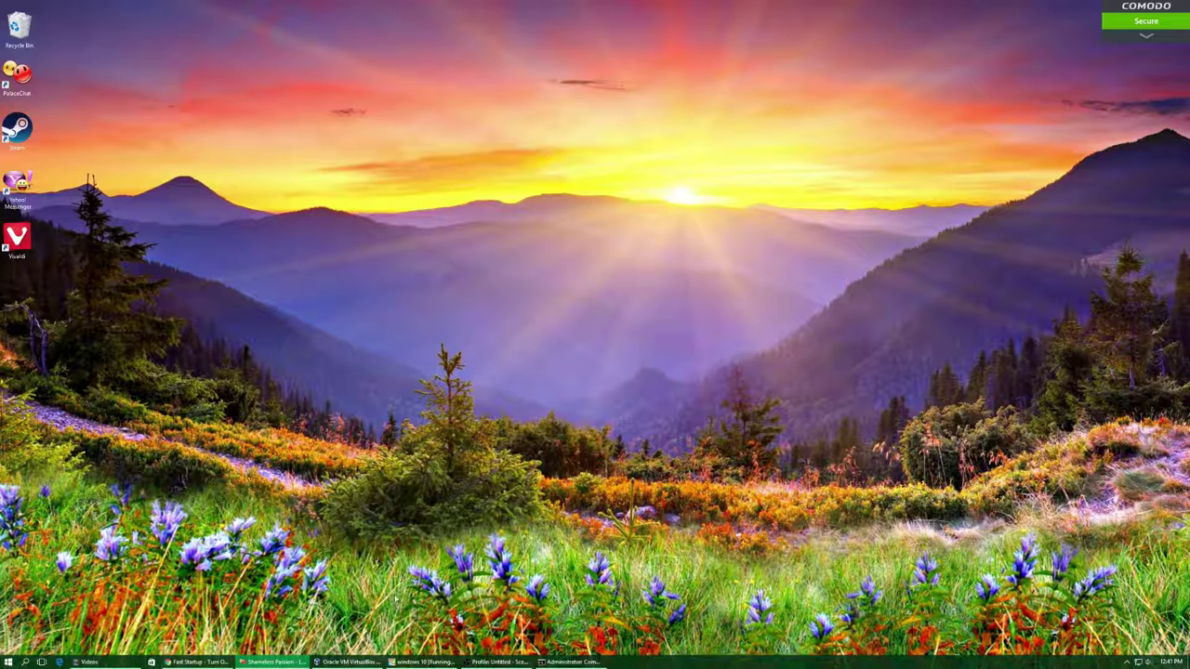
# Open the power button settings in Power Options, unlock the unavailable settings, and review fast startup and the other shutdown options.
pyautogui.moveTo(572, 661)
pyautogui.rightClick(8, 662)
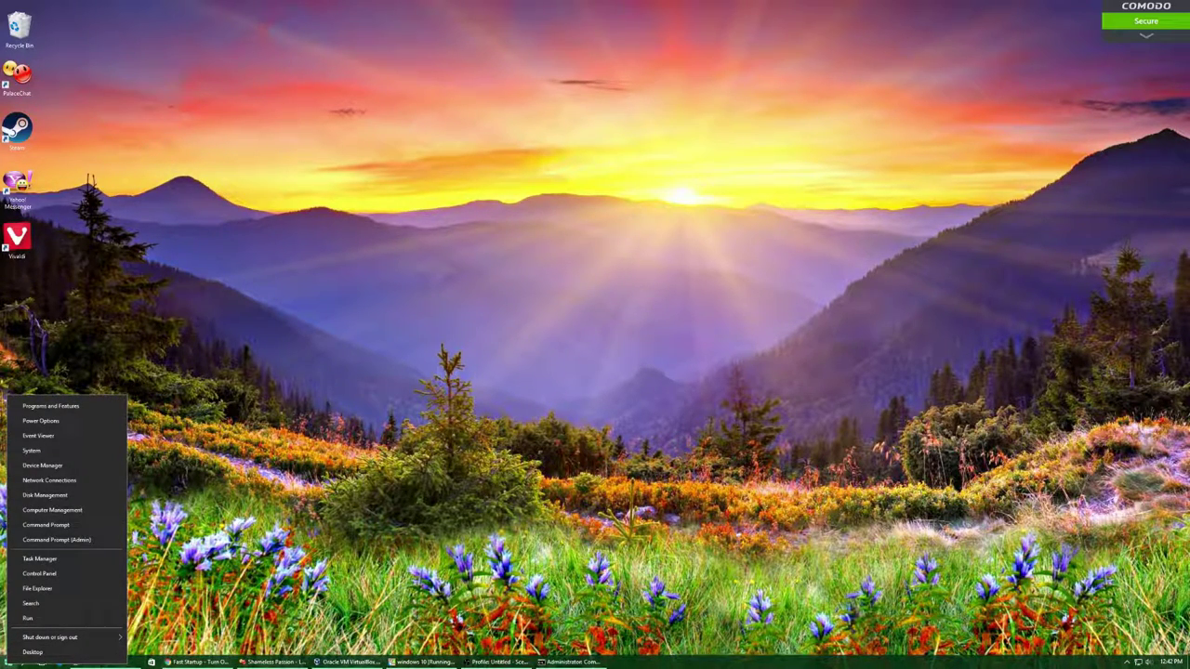
pyautogui.click(39, 574)
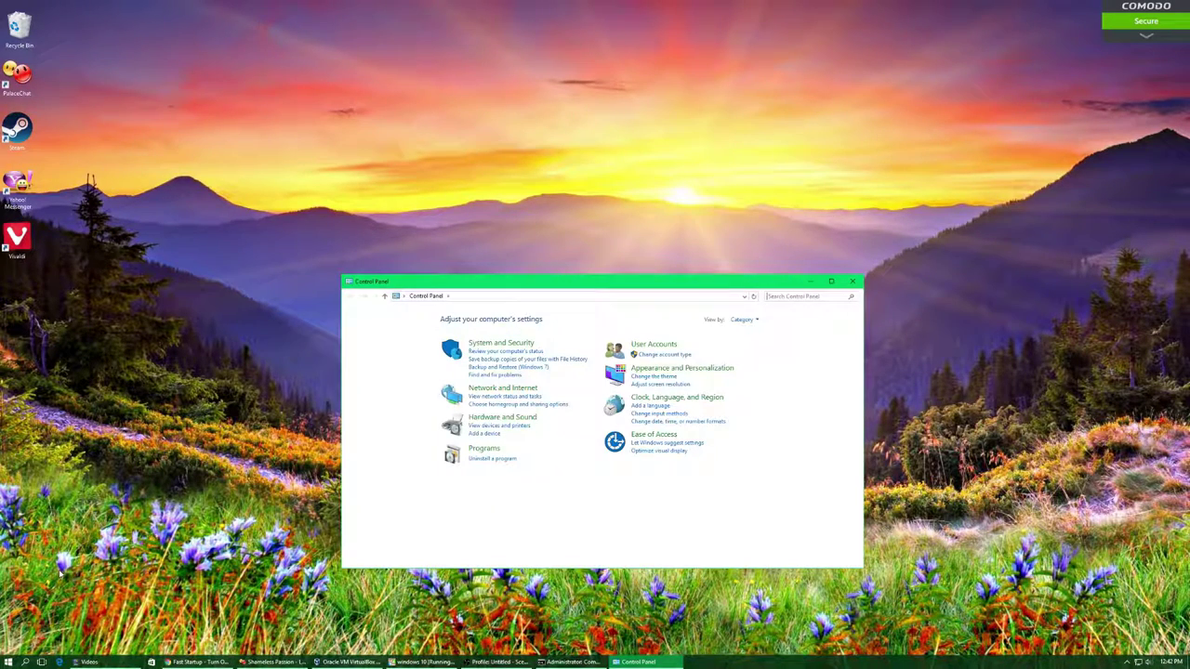
pyautogui.click(502, 343)
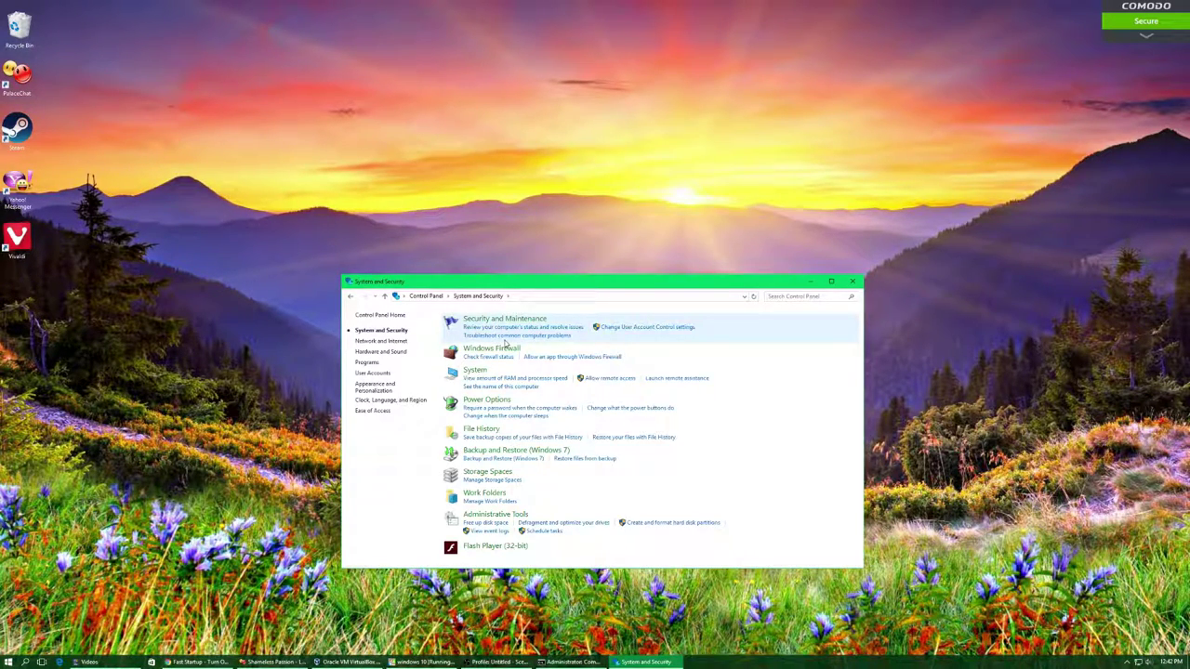
pyautogui.click(485, 400)
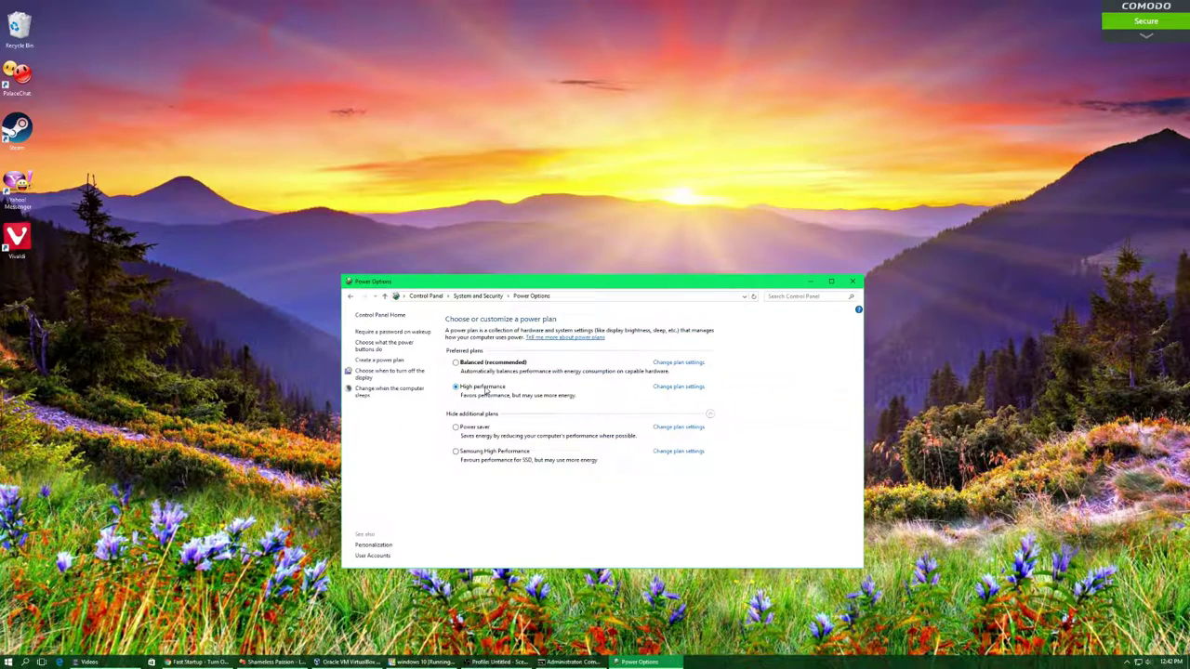
pyautogui.click(391, 348)
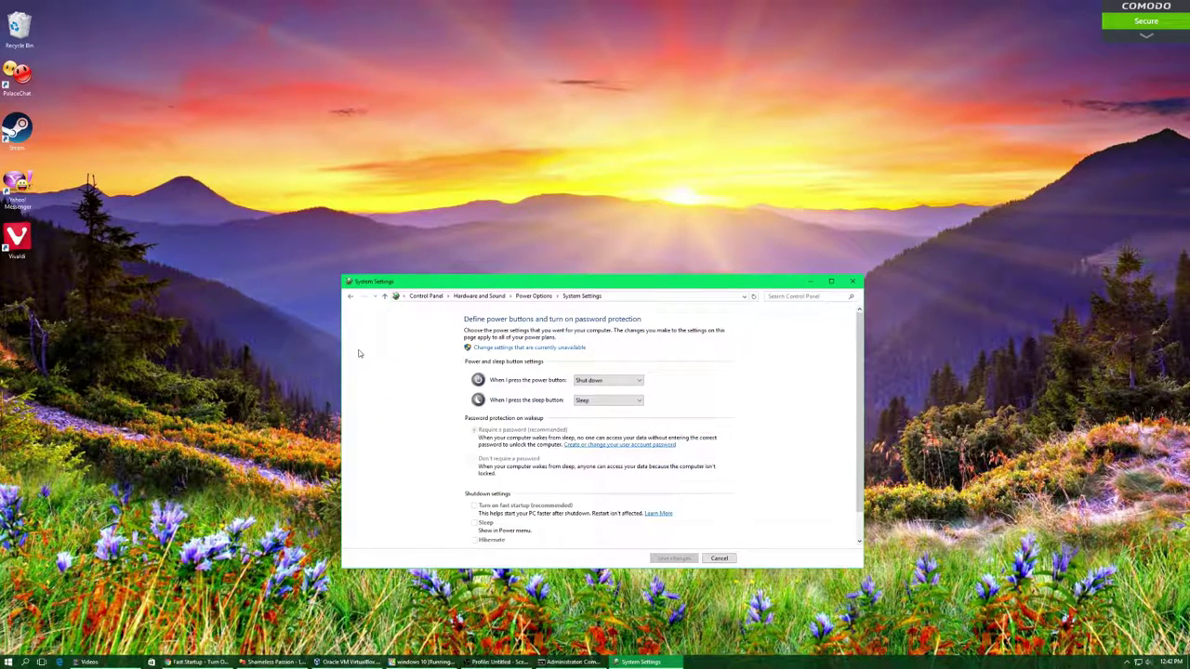
pyautogui.click(529, 350)
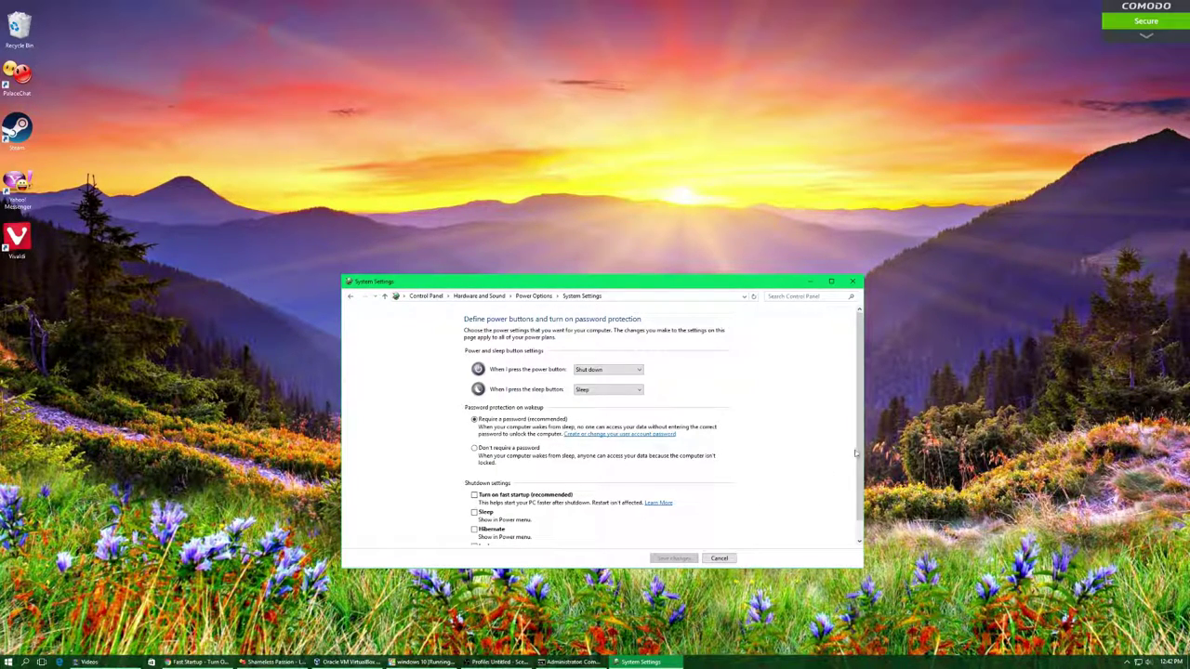
pyautogui.scroll(-2, 856, 446)
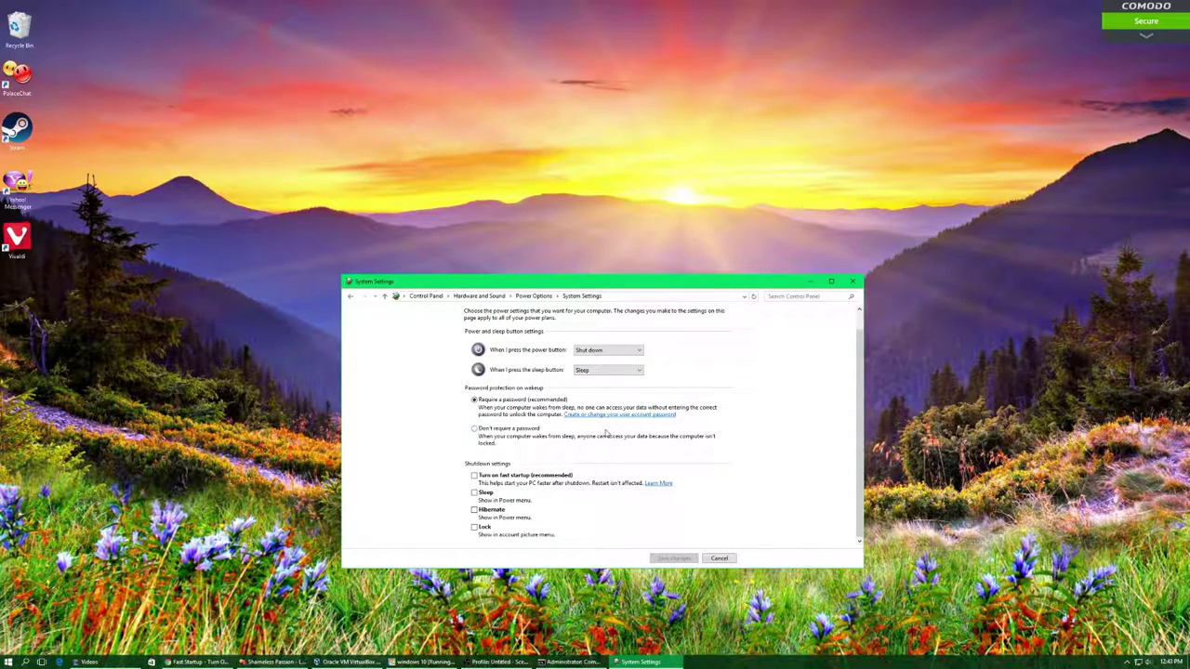
pyautogui.moveTo(861, 394)
pyautogui.mouseDown()
pyautogui.moveTo(859, 364)
pyautogui.moveTo(841, 396)
pyautogui.mouseUp()
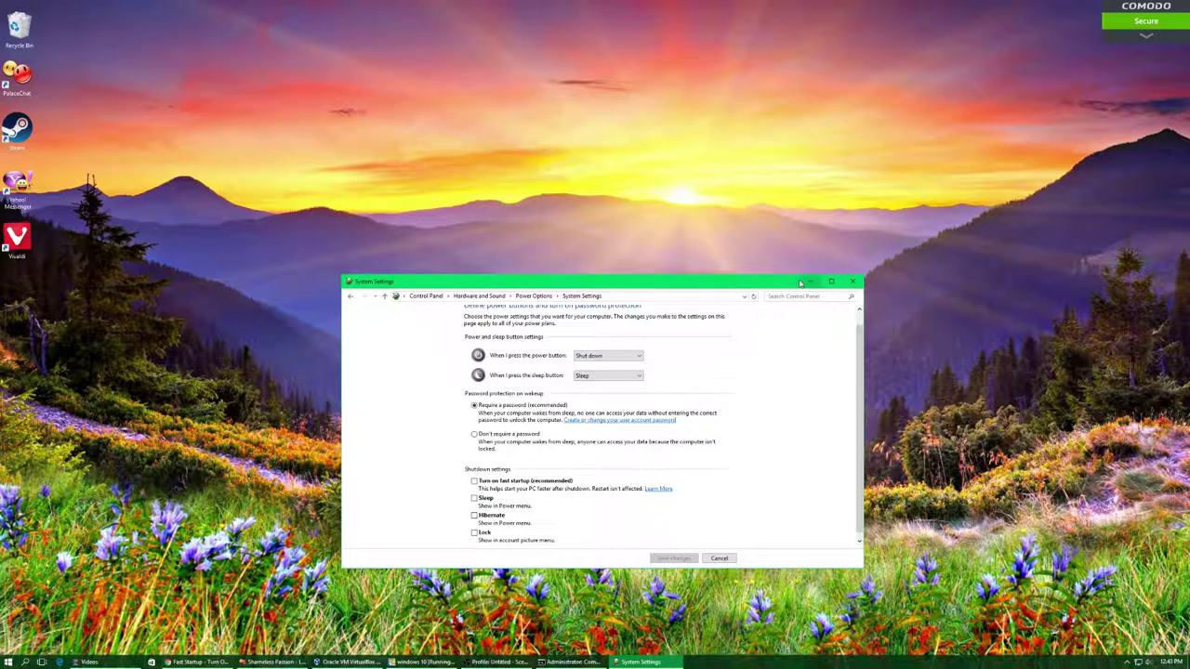
# Open an administrator Command Prompt and run powercfg -h on to enable hibernation.
pyautogui.hotkey('alt', 'Tab')
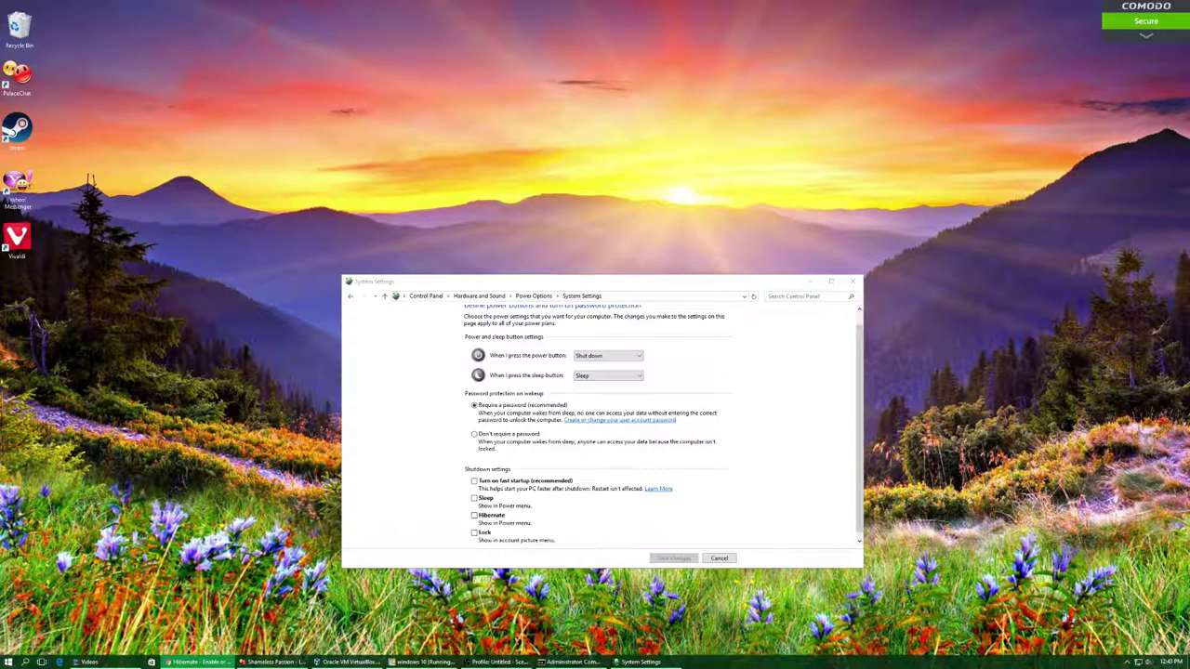
pyautogui.rightClick(5, 663)
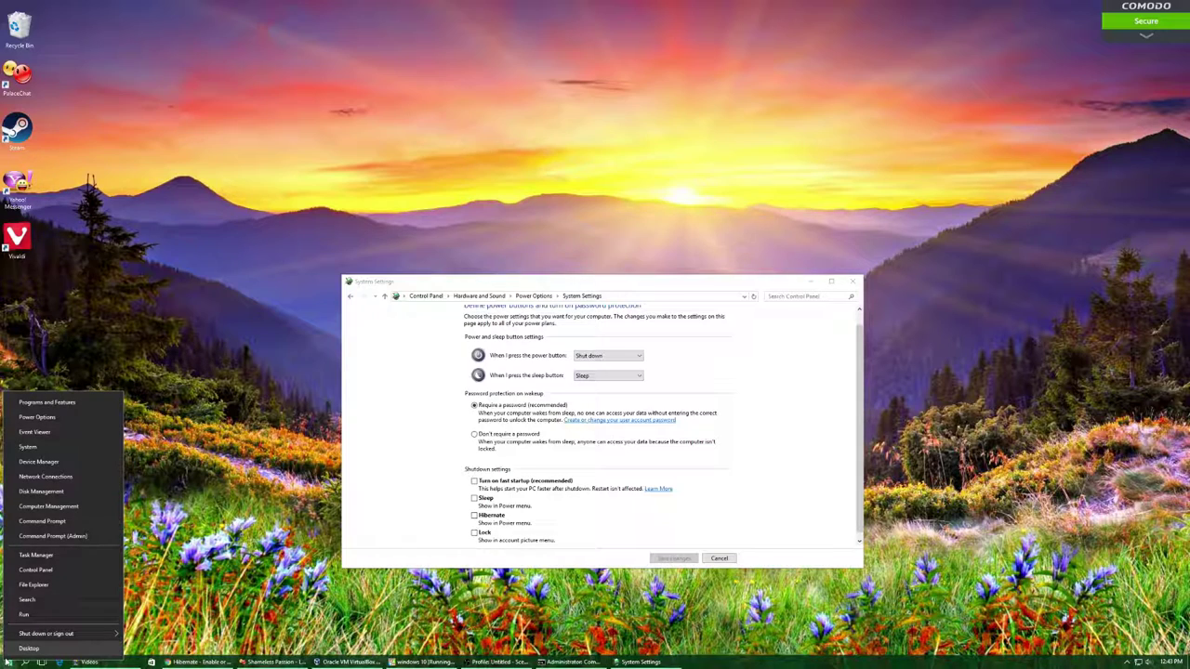
pyautogui.click(67, 539)
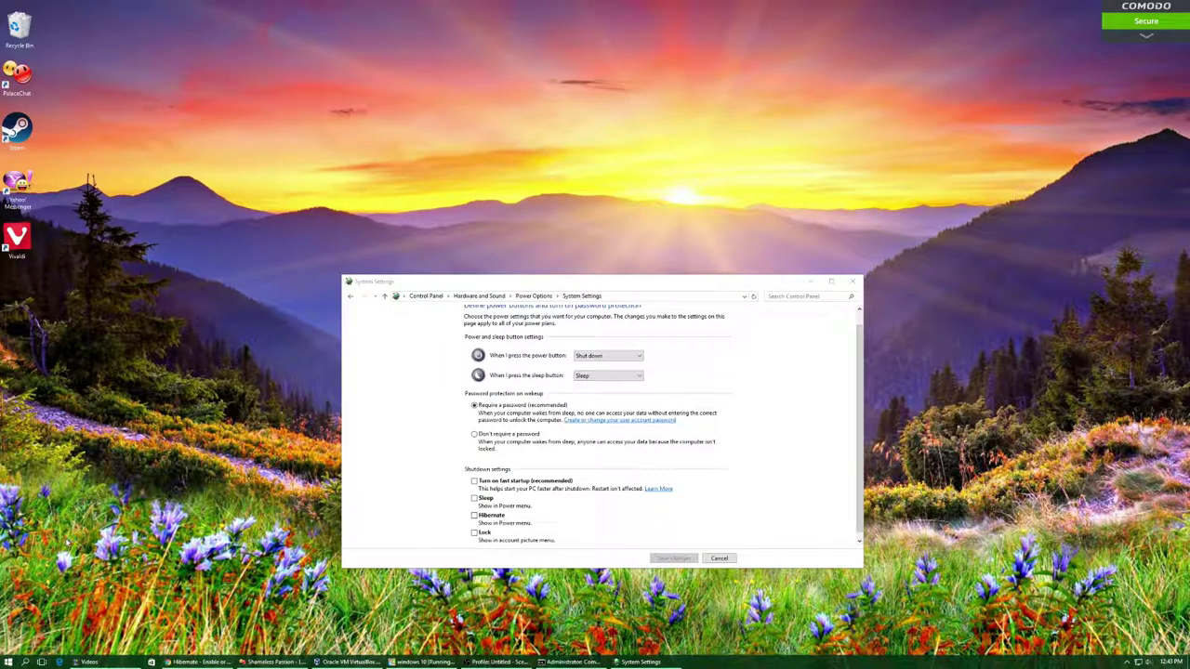
pyautogui.moveTo(329, 12); pyautogui.dragTo(724, 97)
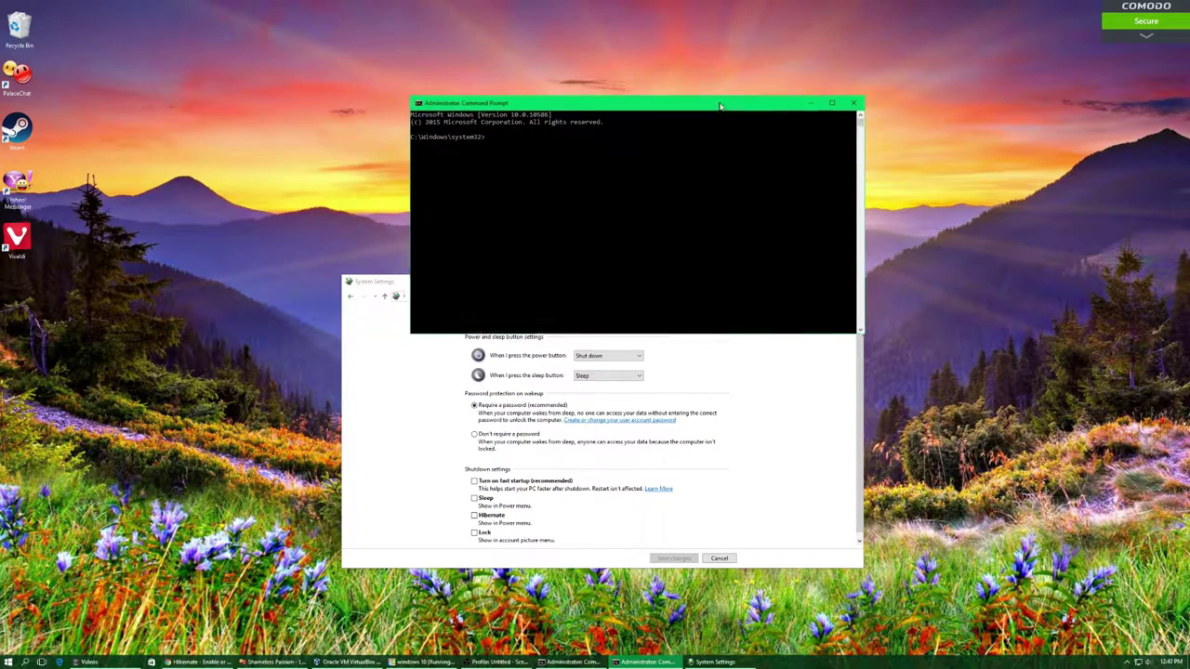
pyautogui.write('powercfg -h on')
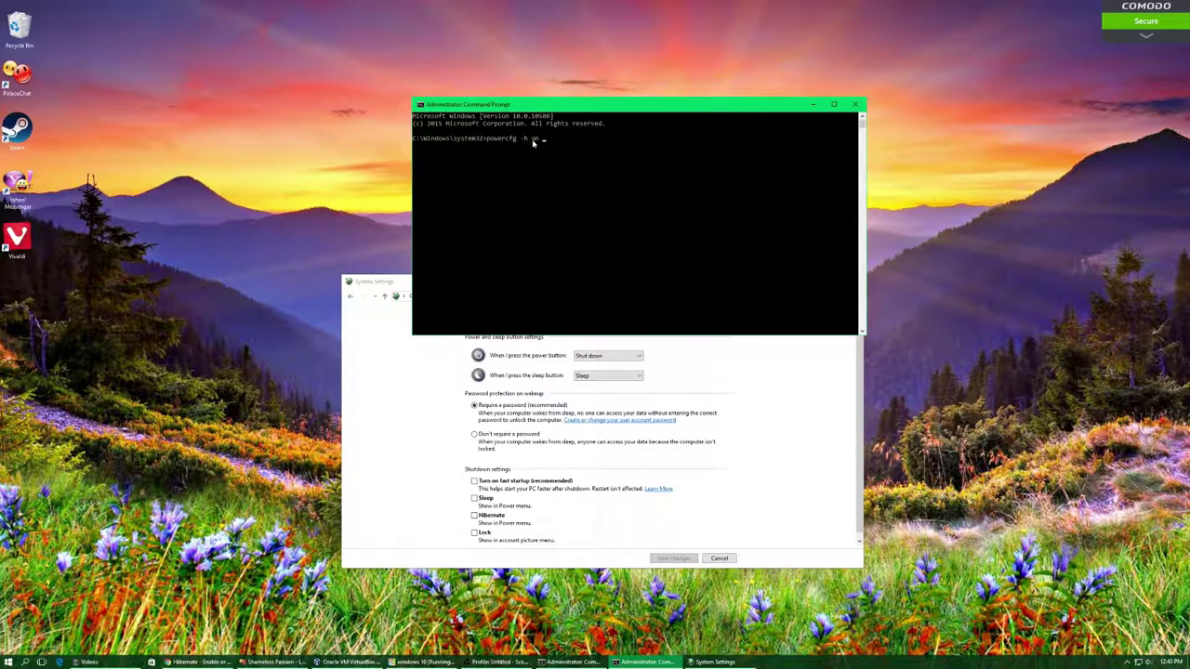
pyautogui.press('Return')
# Close and reopen the power button settings, unlock the unavailable settings, and review the shutdown options again.
pyautogui.moveTo(374, 283); pyautogui.dragTo(354, 289)
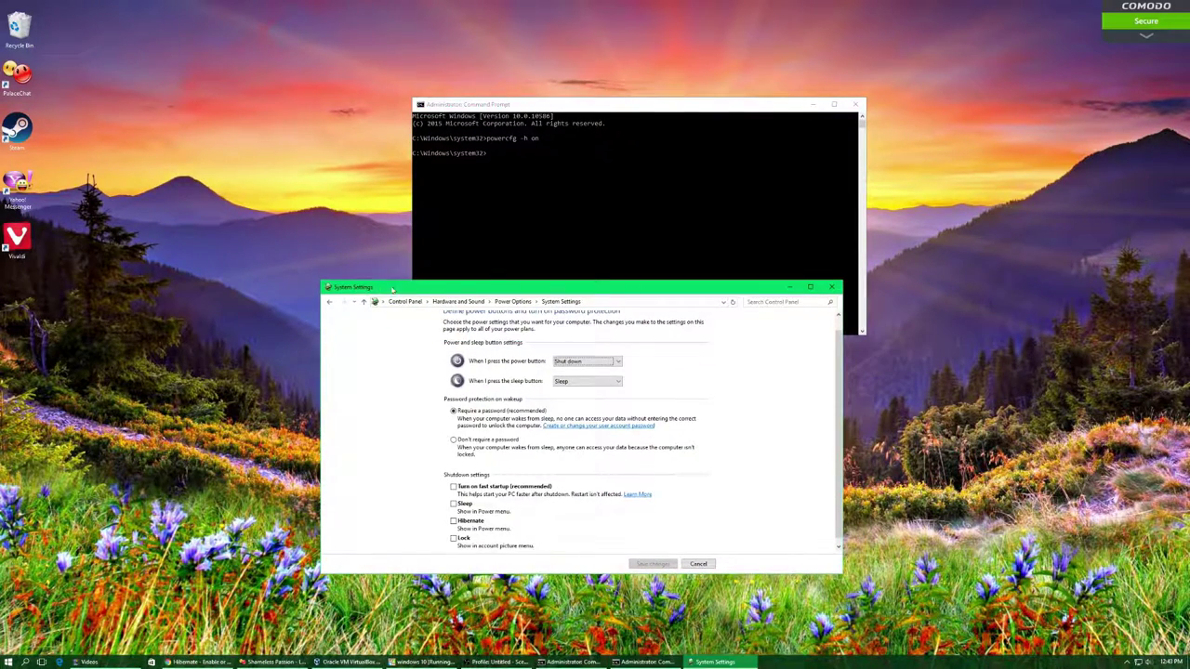
pyautogui.click(835, 287)
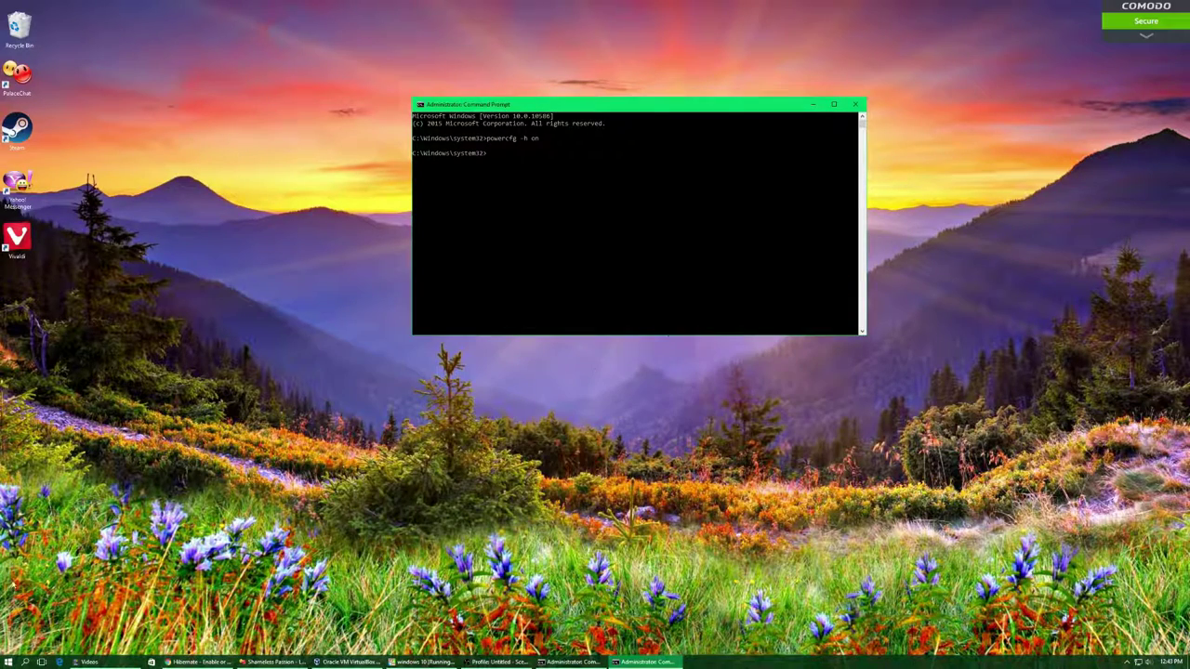
pyautogui.rightClick(11, 661)
pyautogui.click(61, 578)
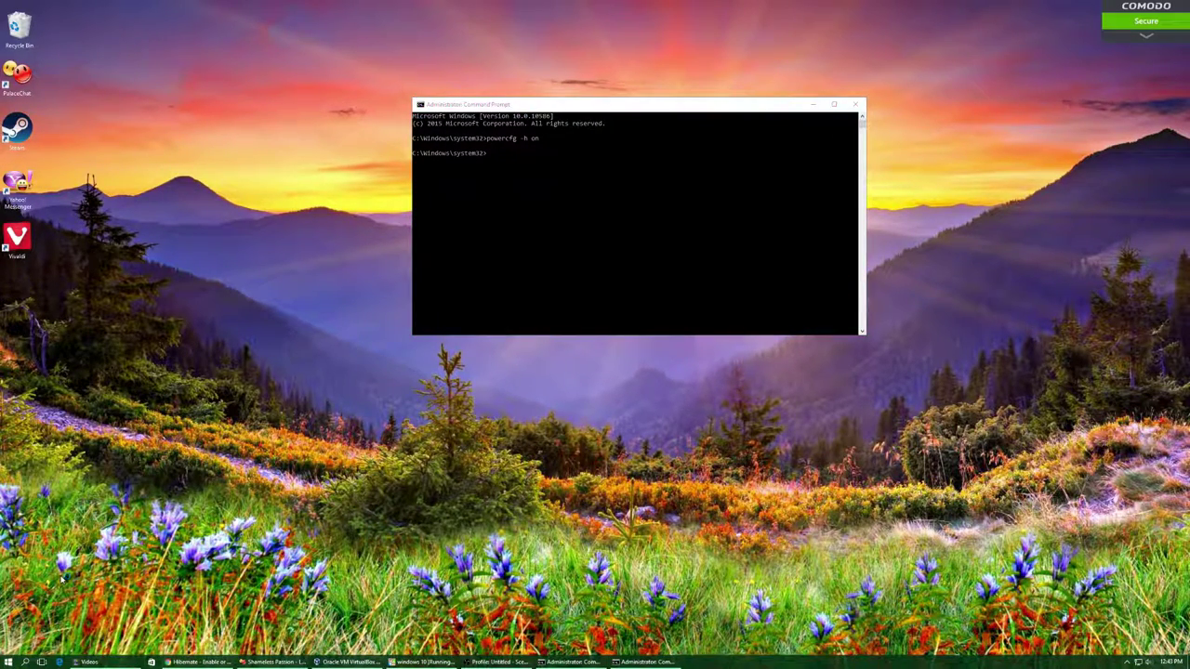
pyautogui.click(480, 351)
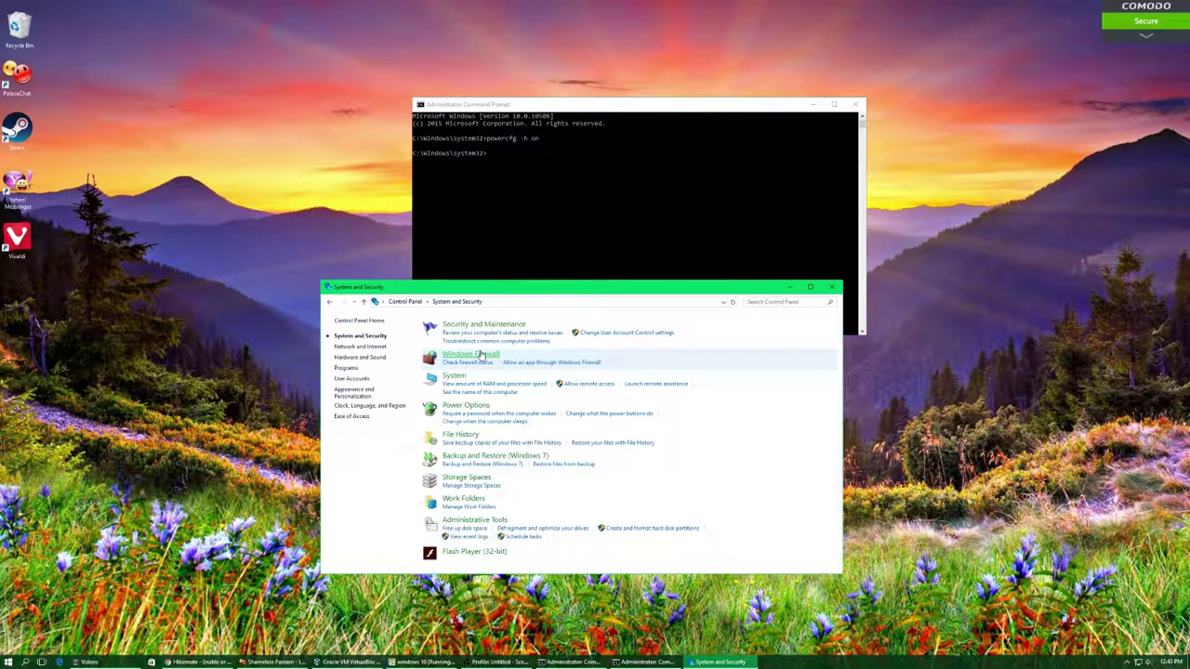
pyautogui.click(465, 406)
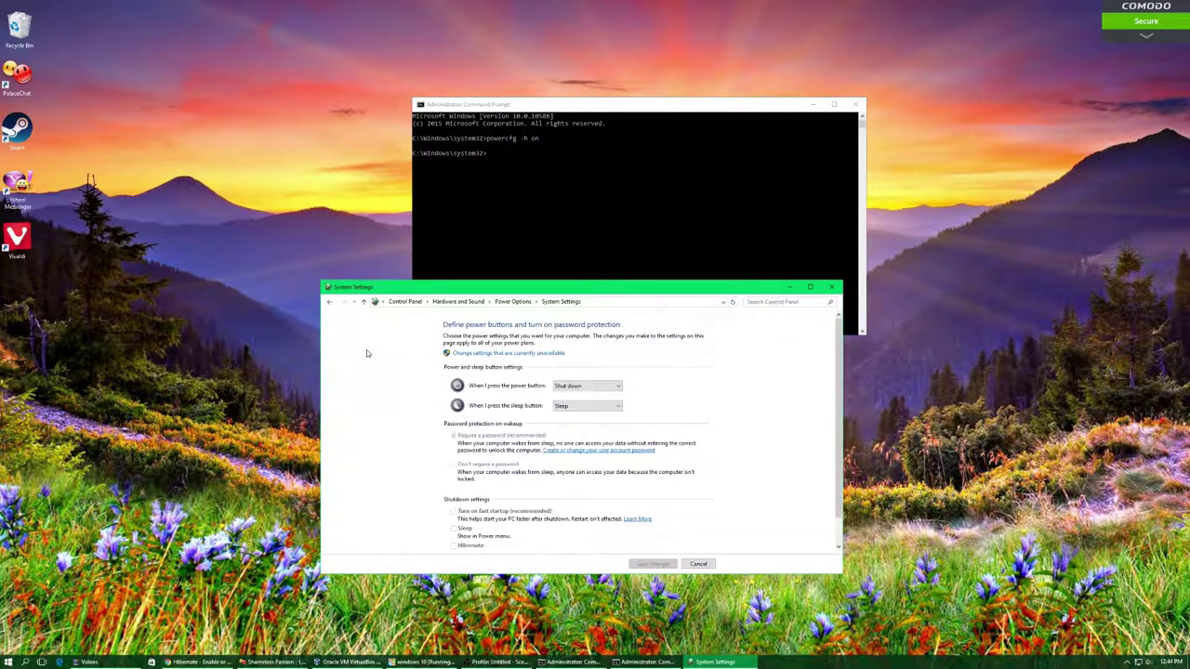
pyautogui.click(515, 354)
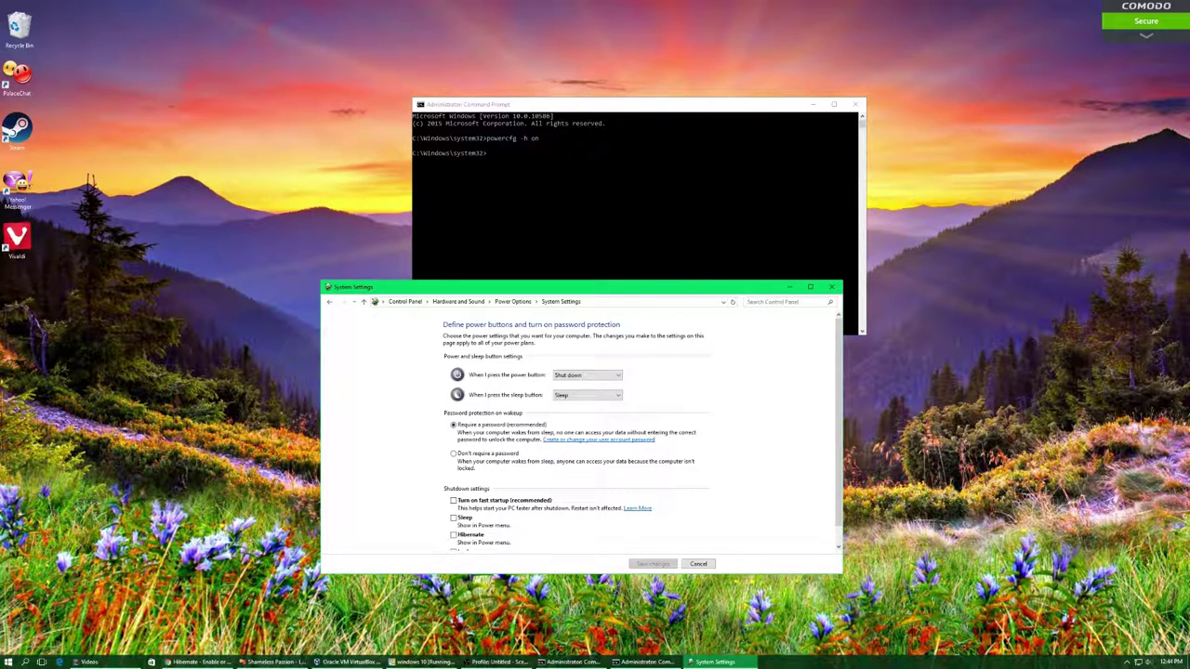
# Run powercfg -h off in the administrator Command Prompt to disable hibernation, and close the prompt and the power settings.
pyautogui.click(198, 662)
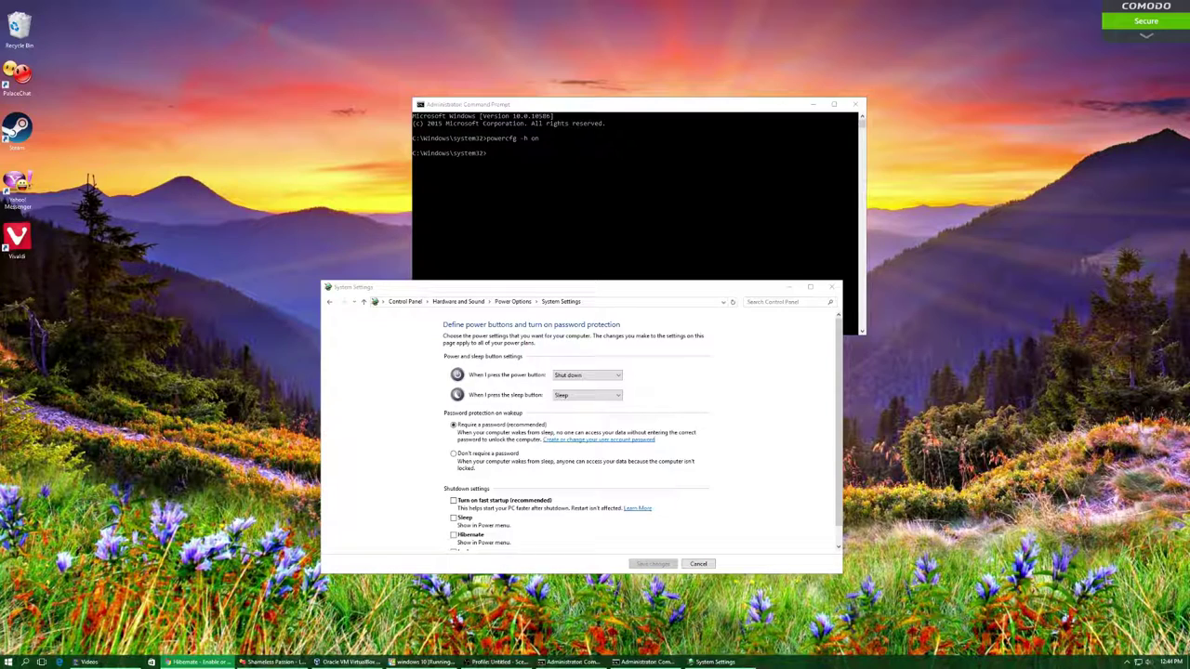
pyautogui.click(472, 184)
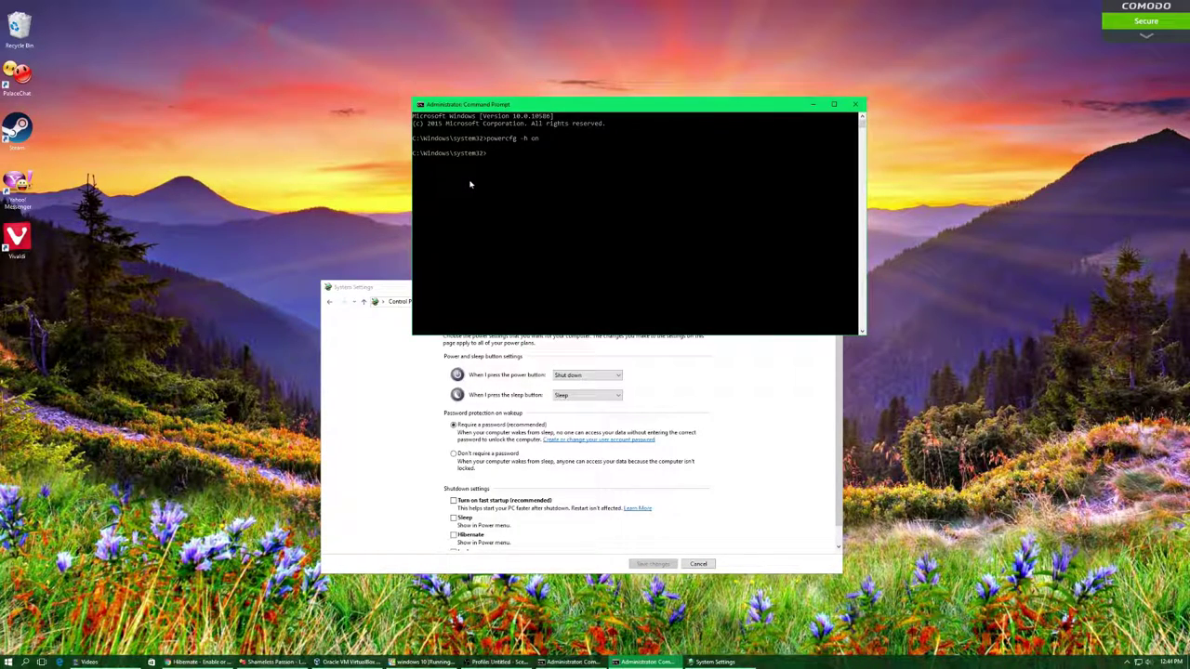
pyautogui.write('powercfg -h off')
pyautogui.press('Return')
pyautogui.click(850, 104)
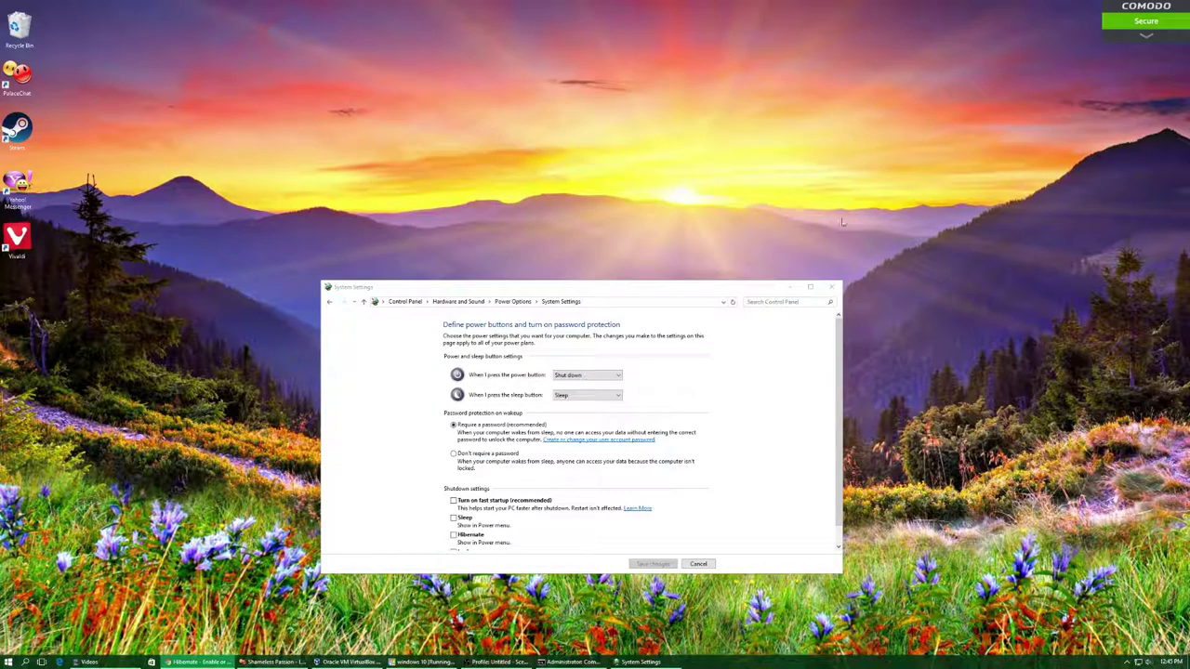
pyautogui.click(830, 286)
# Reopen the power button settings in Power Options, unlock the unavailable settings to review the shutdown options, and close the window.
pyautogui.rightClick(12, 662)
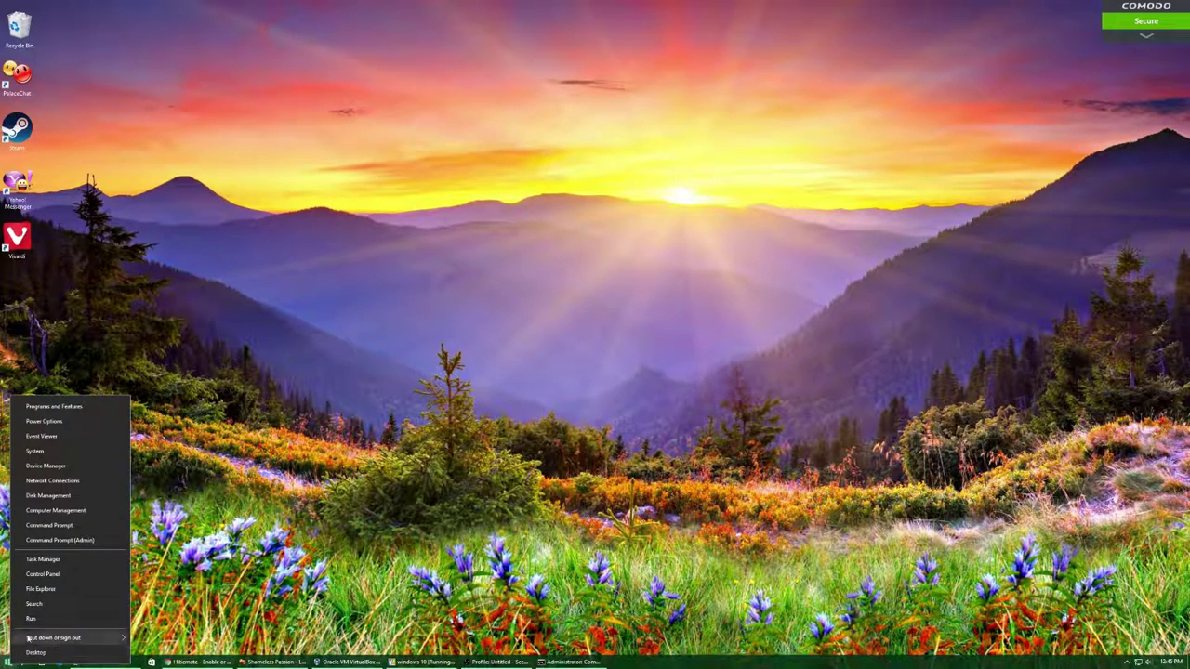
pyautogui.click(56, 574)
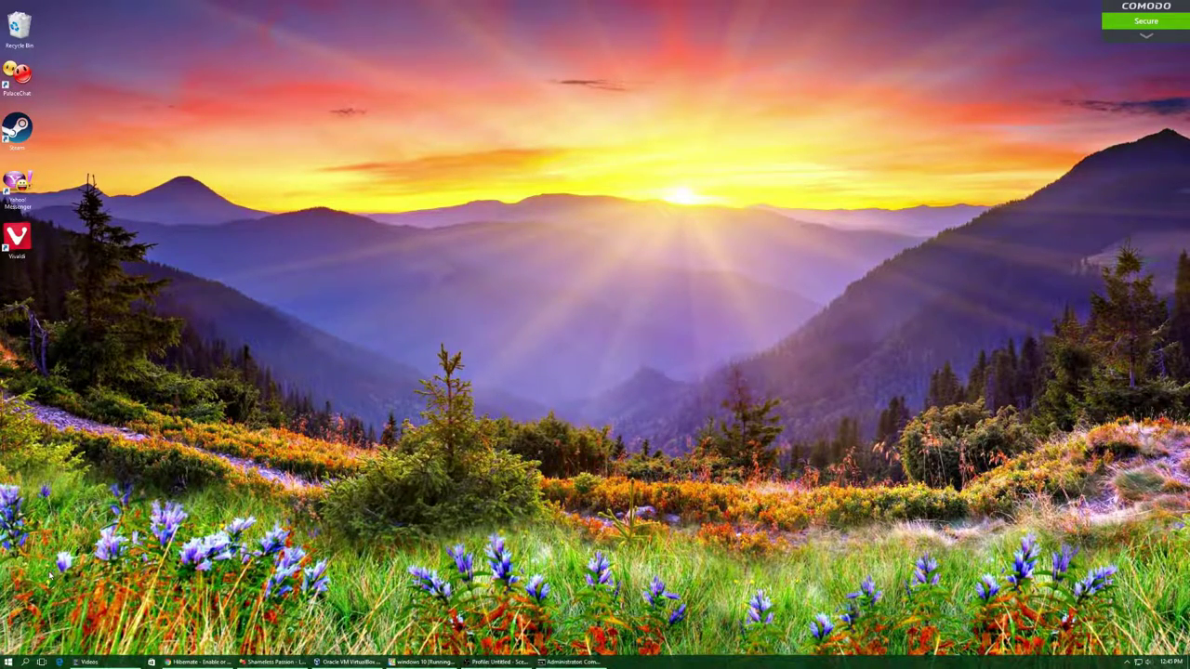
pyautogui.click(490, 351)
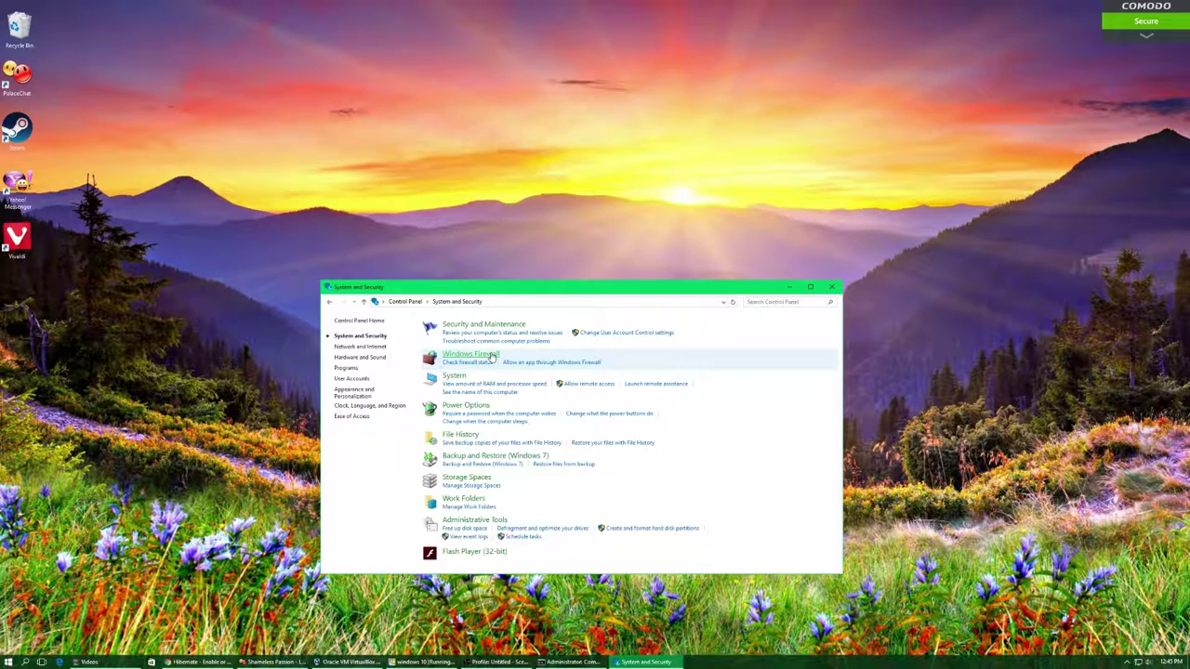
pyautogui.click(467, 405)
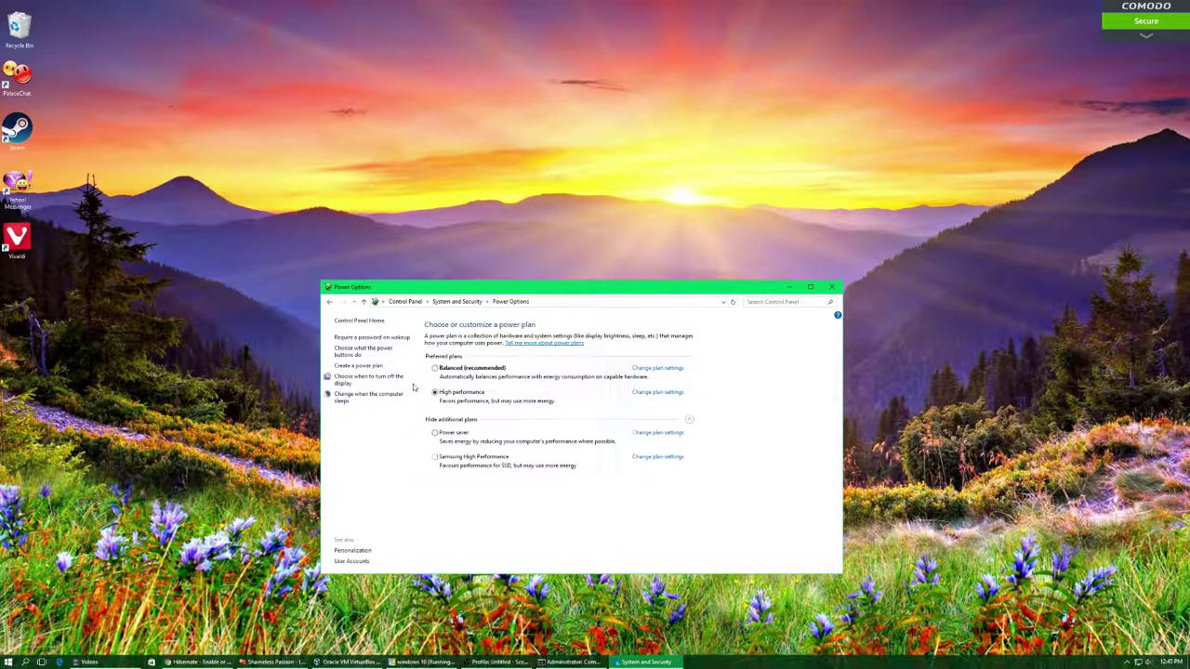
pyautogui.click(362, 351)
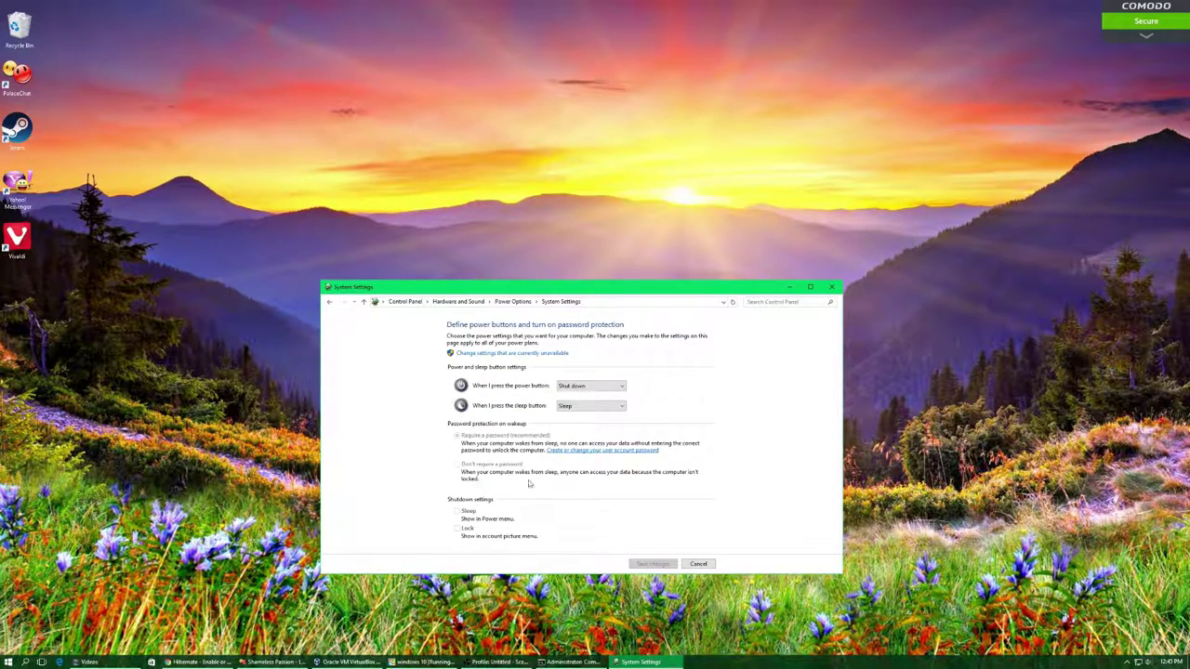
pyautogui.click(533, 353)
pyautogui.click(698, 564)
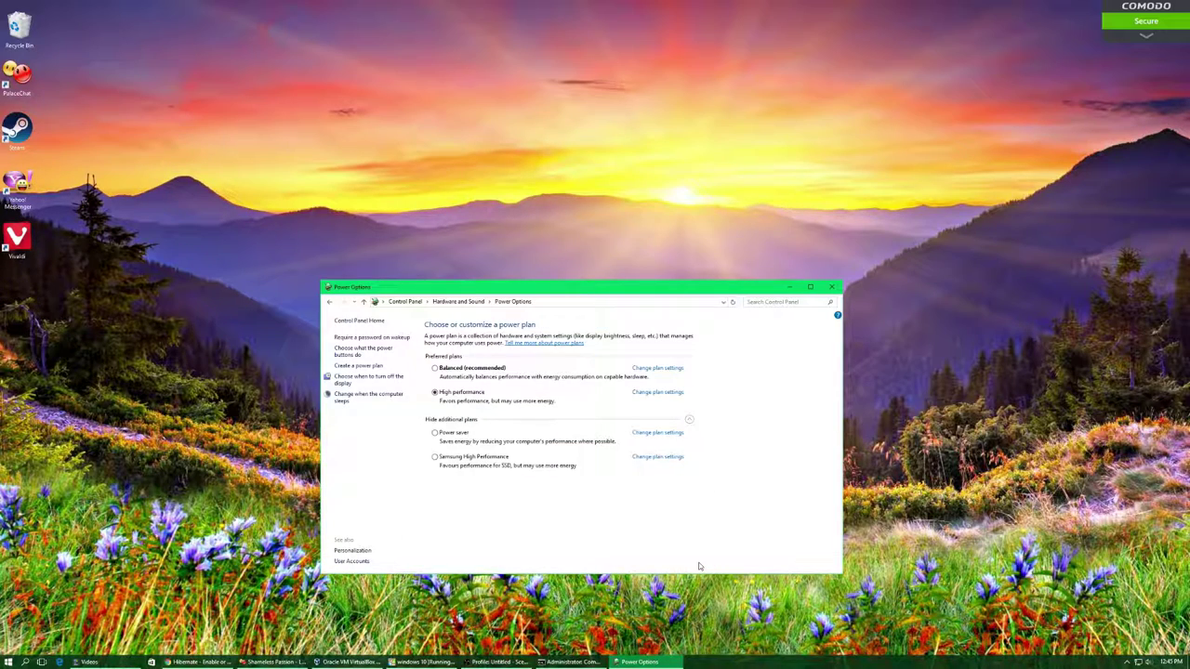
pyautogui.click(826, 291)
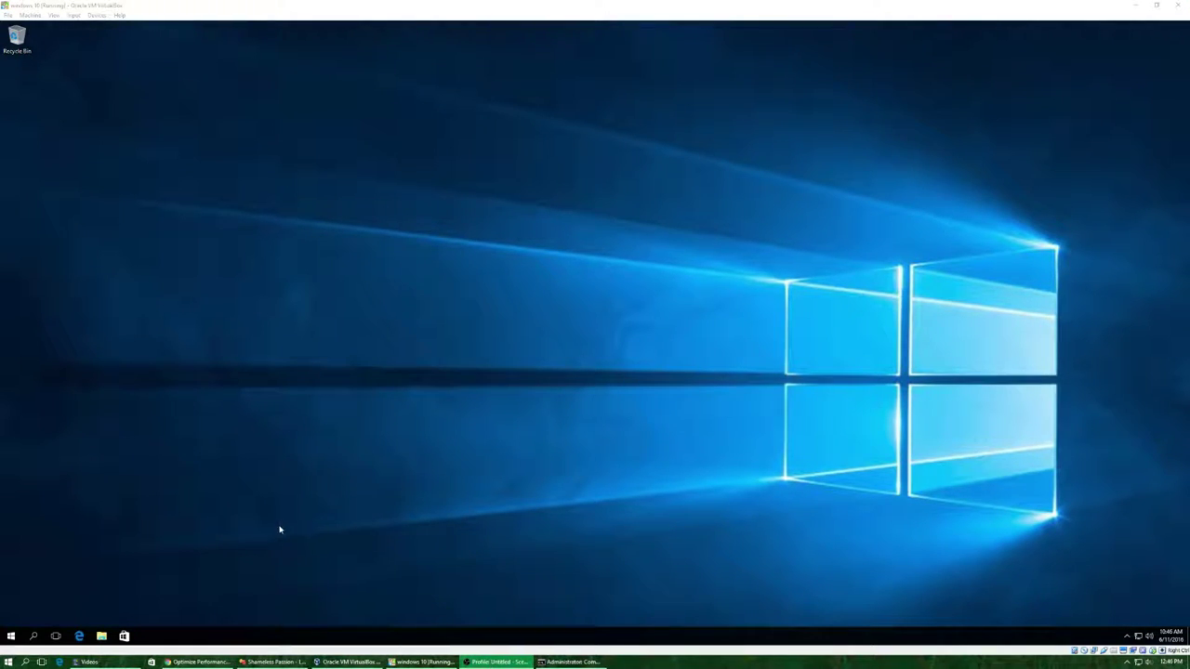
# Switch to the Windows 10 virtual machine, review the preinstalled app tiles in its Start menu, and close the menu.
pyautogui.click(8, 637)
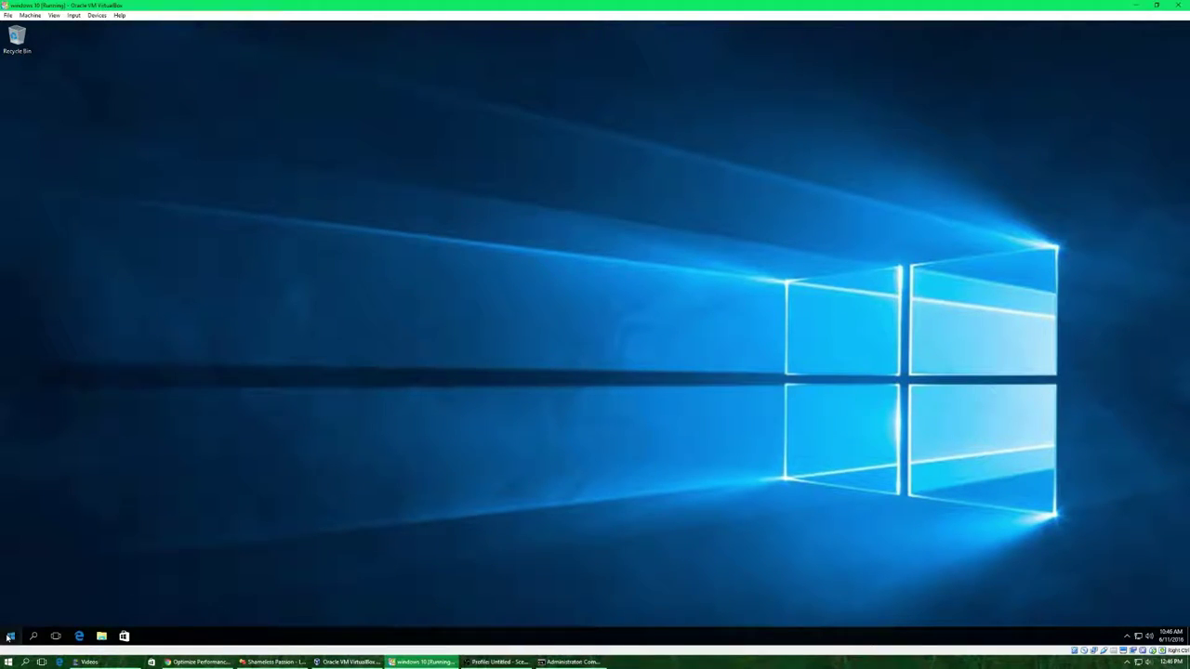
pyautogui.click(8, 637)
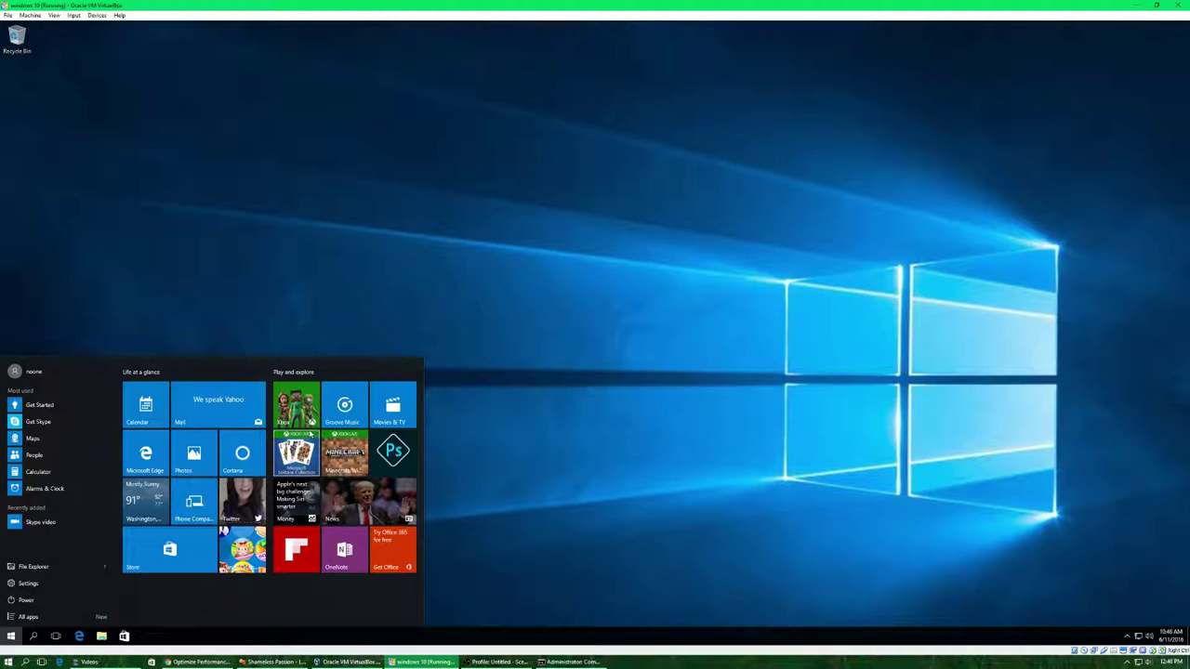
pyautogui.click(529, 411)
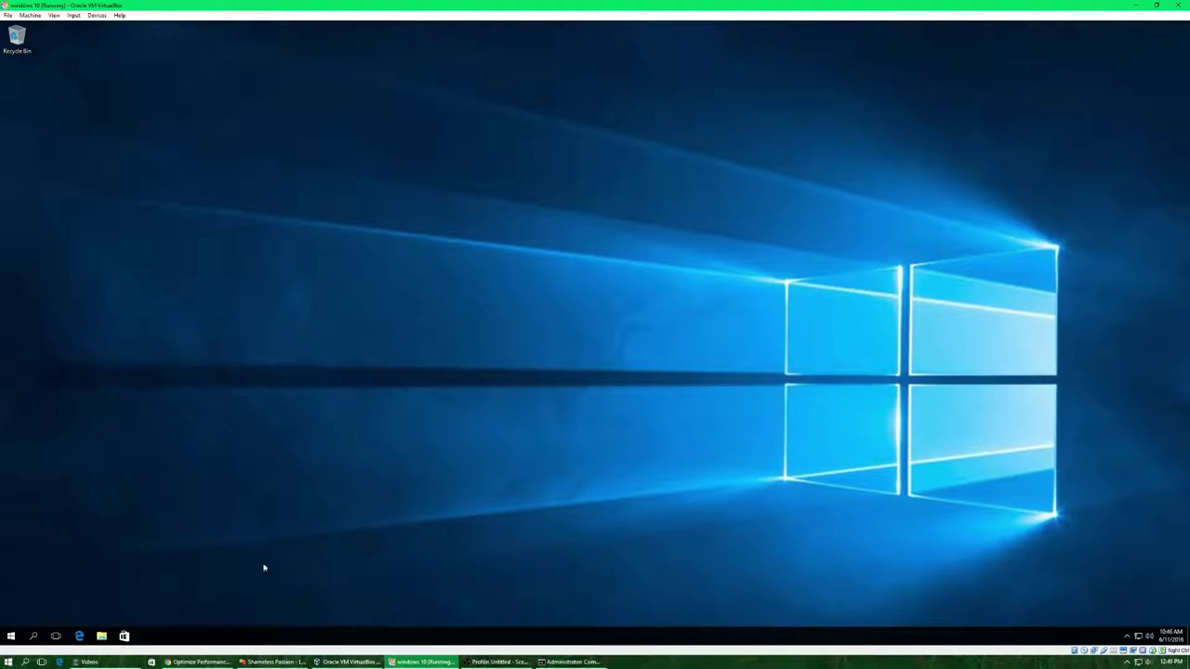
# Switch to Microsoft Edge in the virtual machine and search the web for "iobit uninstaller".
pyautogui.click(79, 637)
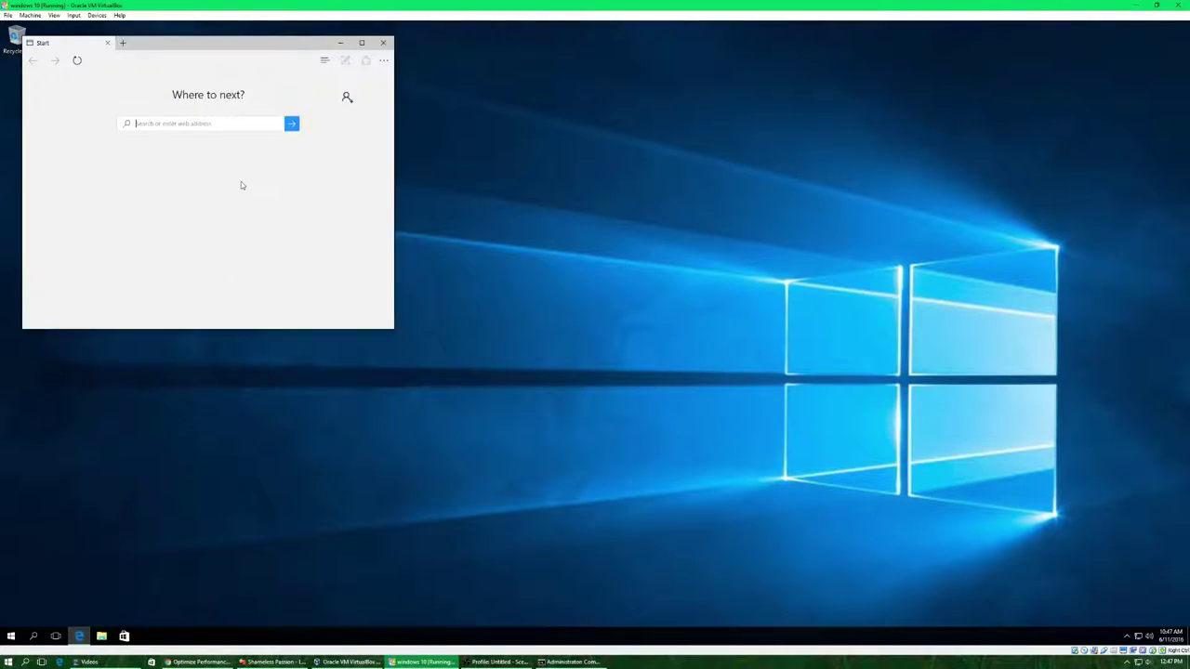
pyautogui.moveTo(212, 47); pyautogui.dragTo(484, 94)
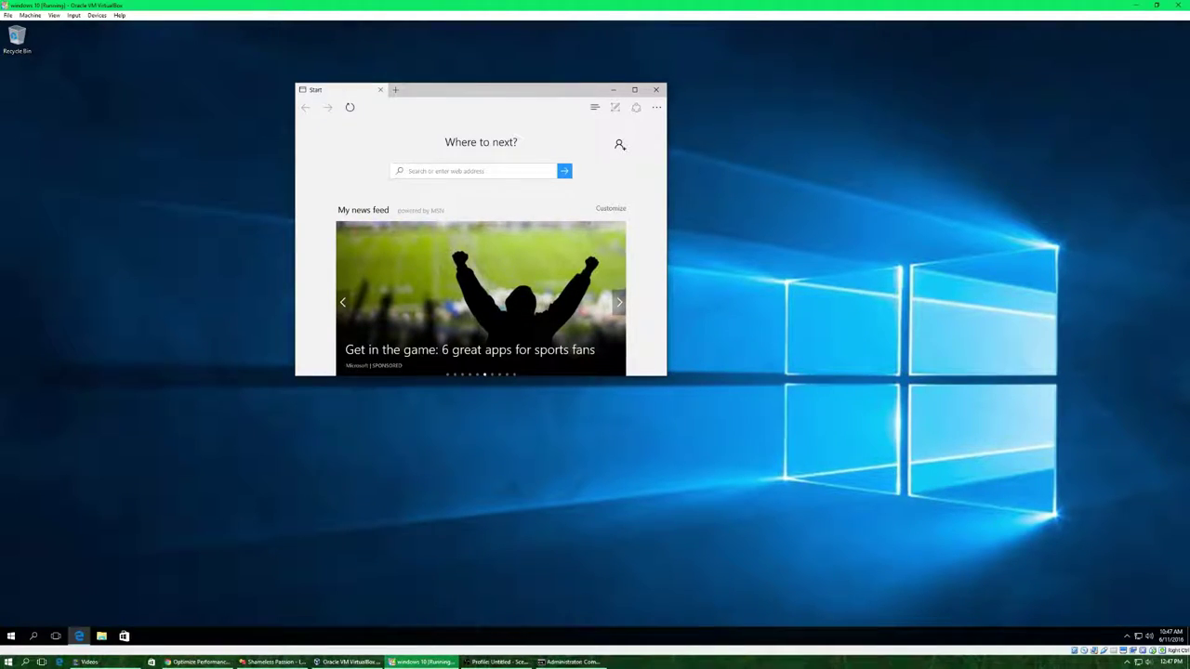
pyautogui.write('iobit uninstaller')
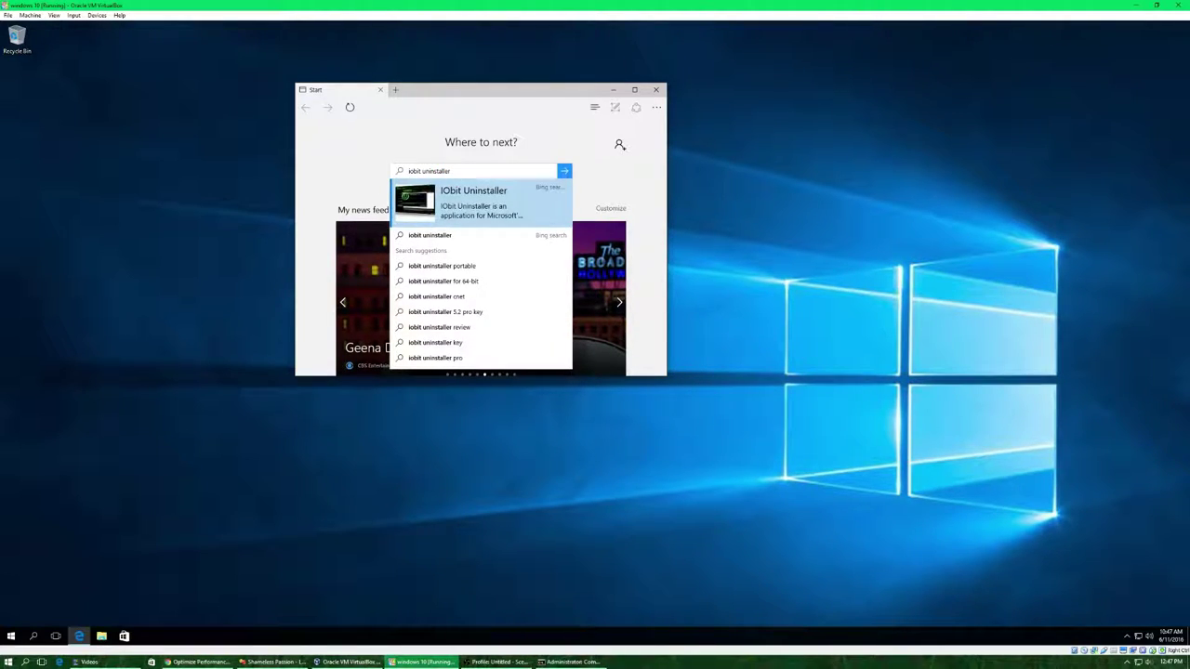
pyautogui.press('Return')
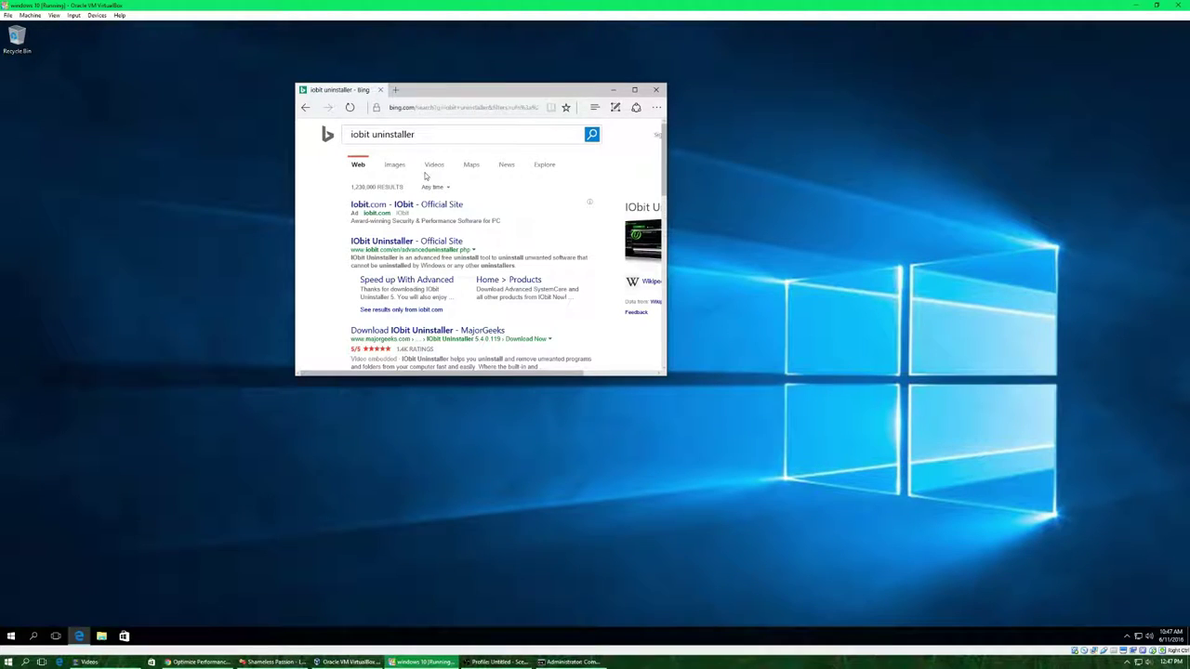
# Open the official IObit site from the search results and enlarge the browser window.
pyautogui.click(418, 206)
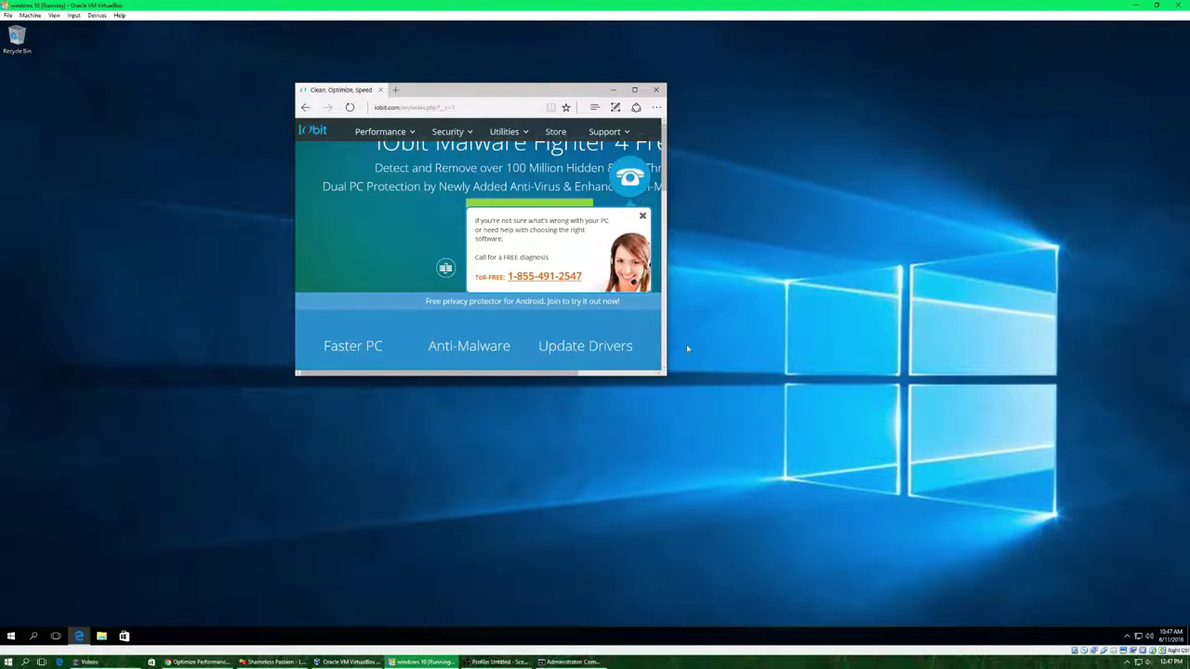
pyautogui.moveTo(664, 341); pyautogui.dragTo(991, 327)
pyautogui.moveTo(879, 377); pyautogui.dragTo(872, 453)
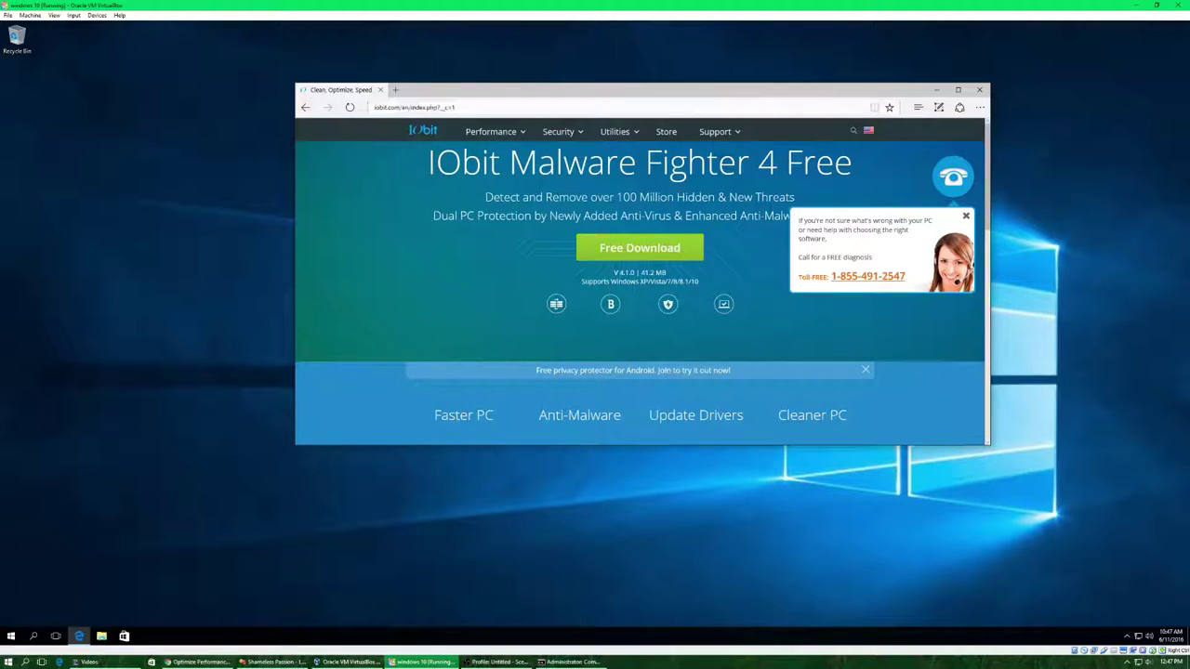
# Search again for "iobit uninstaller" from the address bar and get to IObit's products page.
pyautogui.moveTo(468, 107); pyautogui.dragTo(330, 108)
pyautogui.moveTo(511, 108); pyautogui.dragTo(386, 109)
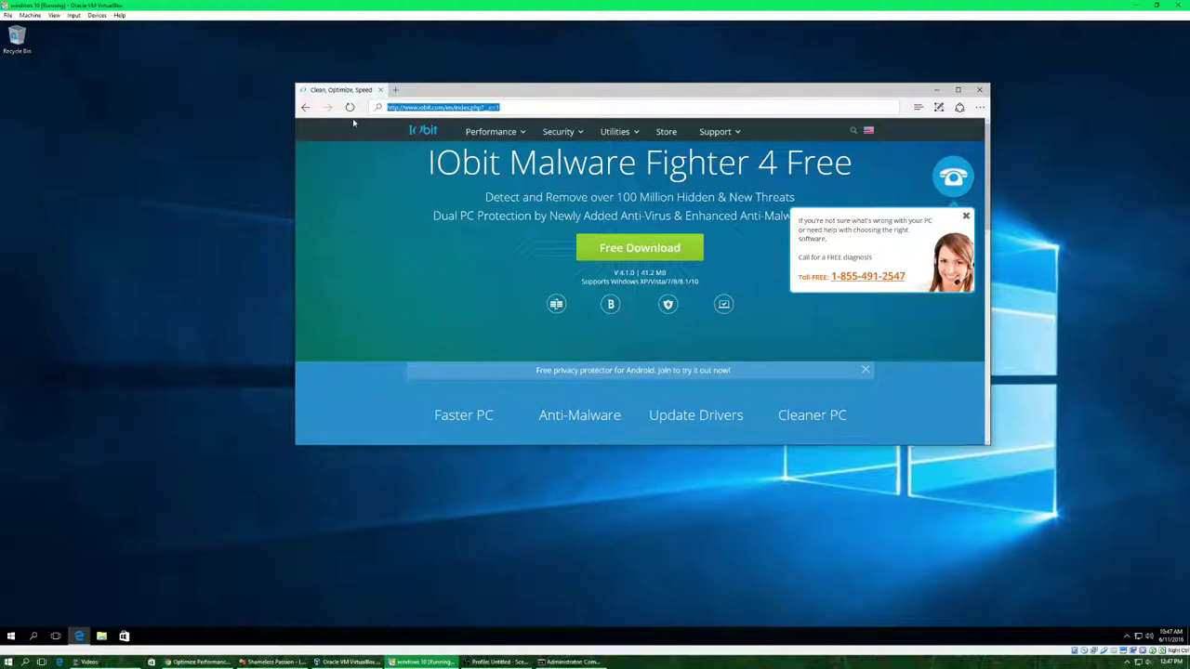
pyautogui.write('iobit uninstaller')
pyautogui.press('Return')
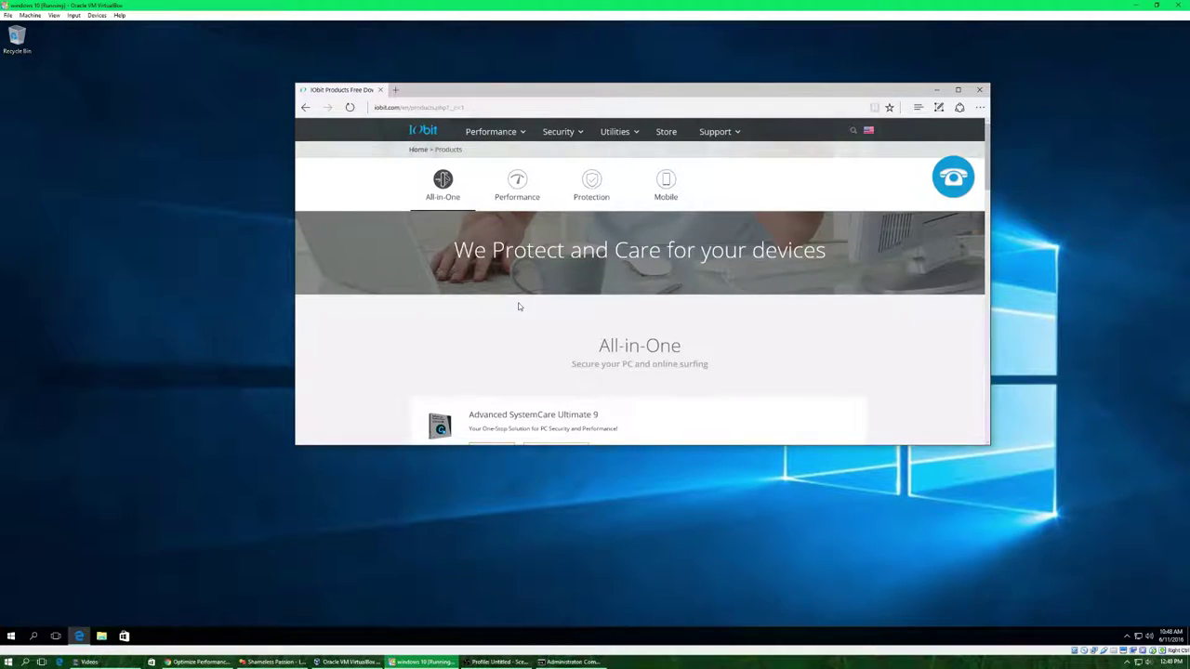
# Download the free IObit Uninstaller 5 from the products page through a MajorGeeks download location, and dismiss the site's pop-up.
pyautogui.scroll(-3, 524, 300)
pyautogui.scroll(2, 519, 306)
pyautogui.scroll(-5, 518, 306)
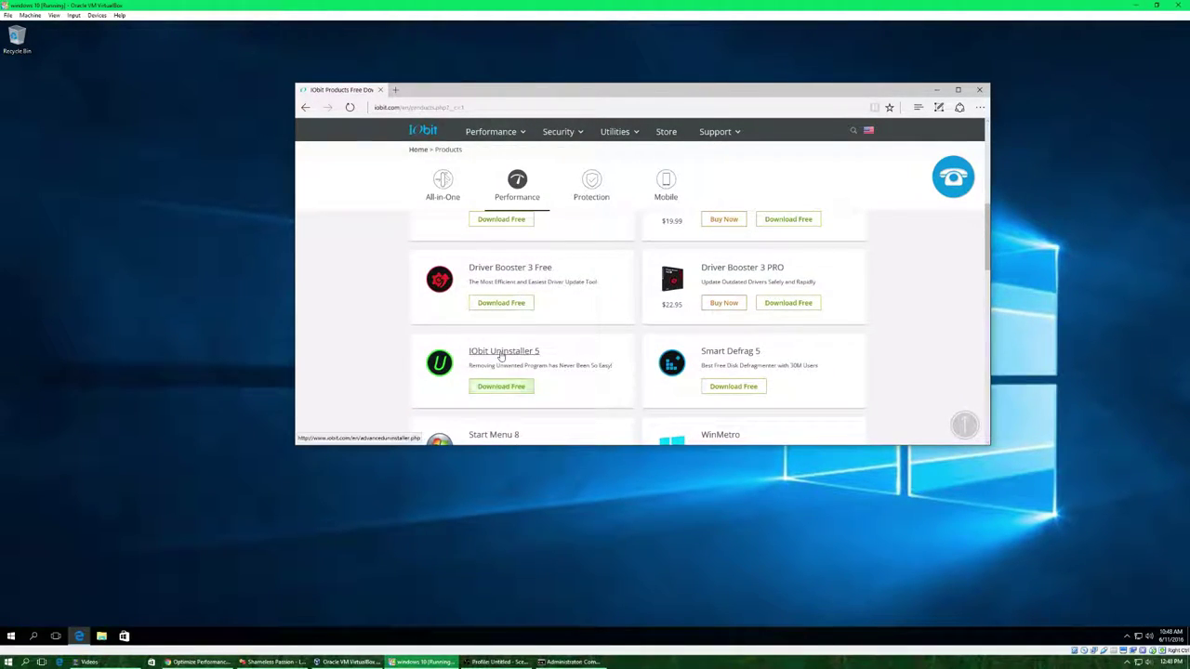
pyautogui.click(512, 389)
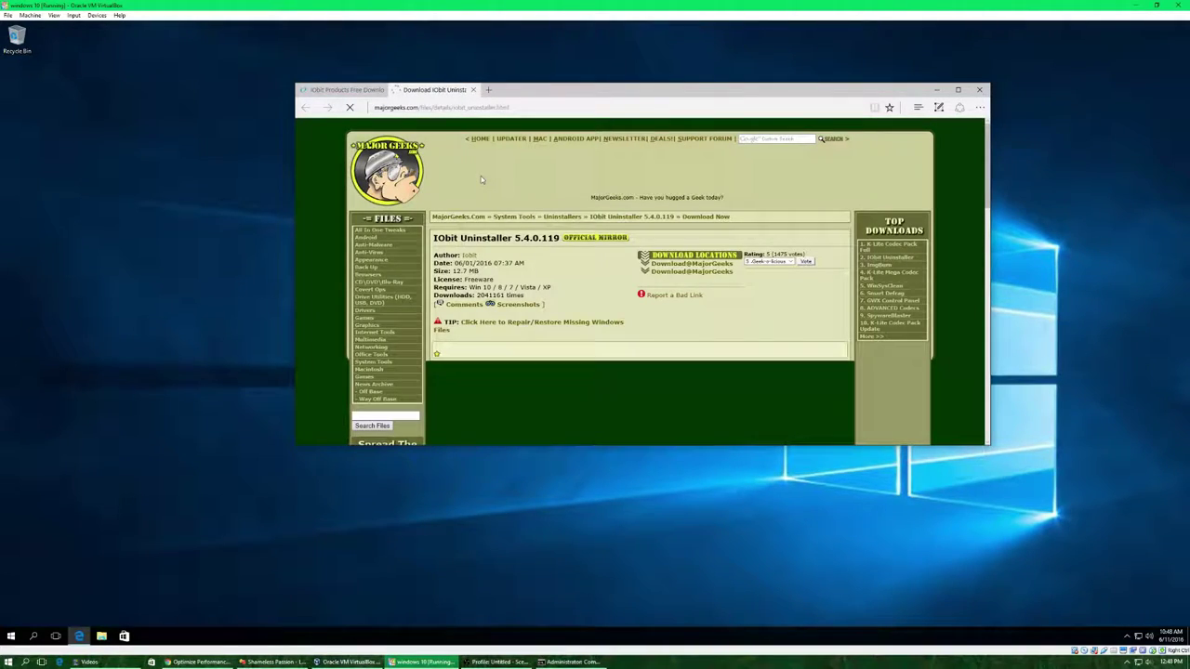
pyautogui.click(681, 270)
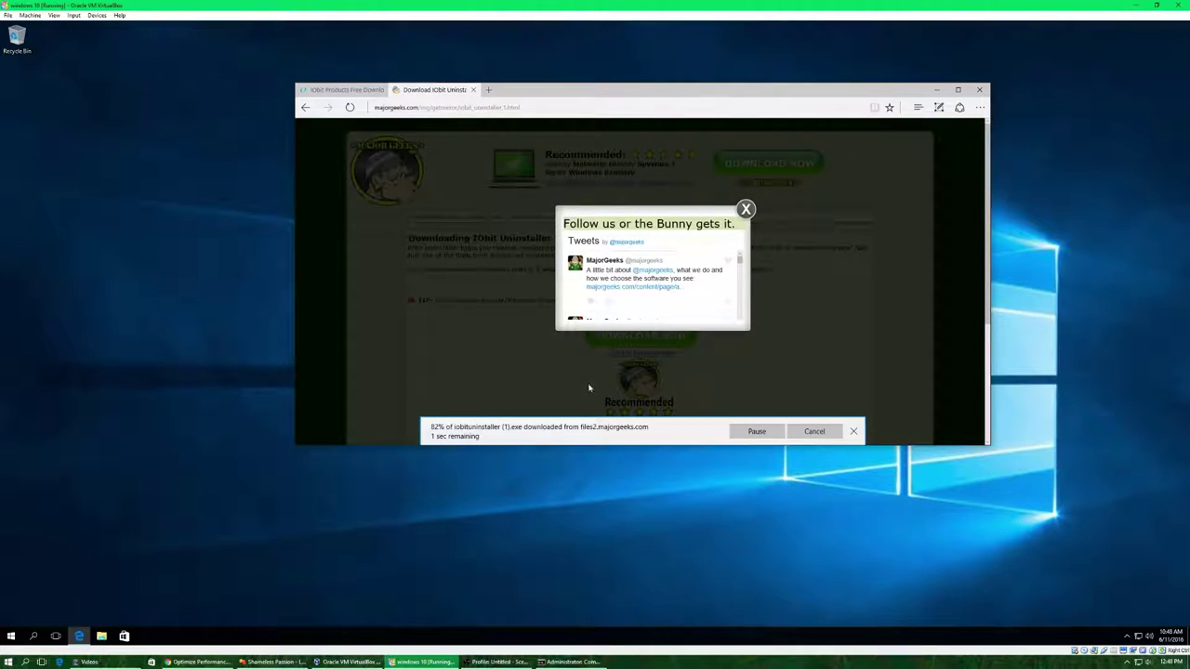
pyautogui.click(746, 209)
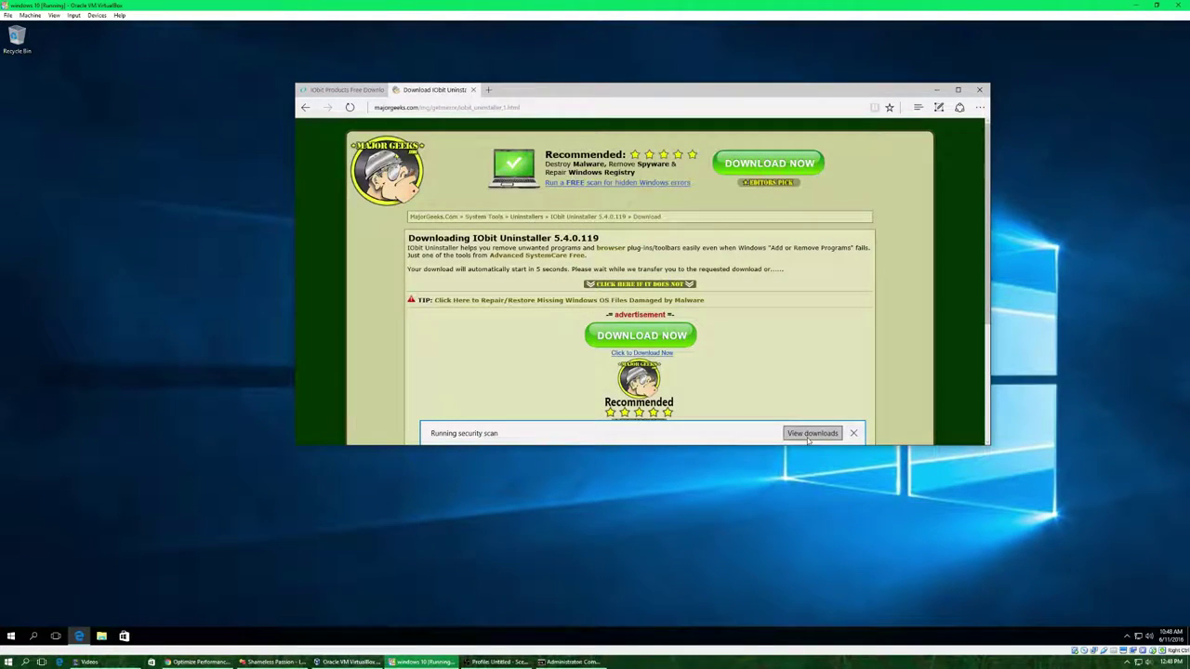
# Run the downloaded iobituninstaller (1).exe from the browser's downloads and allow it to make changes to the PC.
pyautogui.click(810, 434)
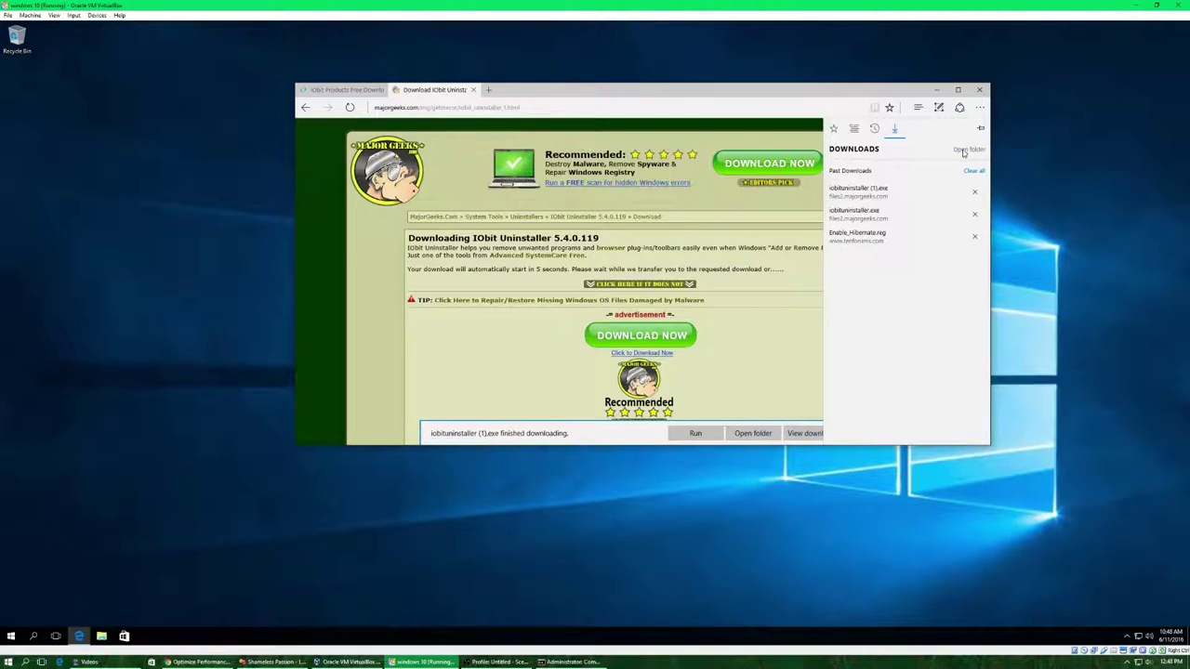
pyautogui.click(866, 196)
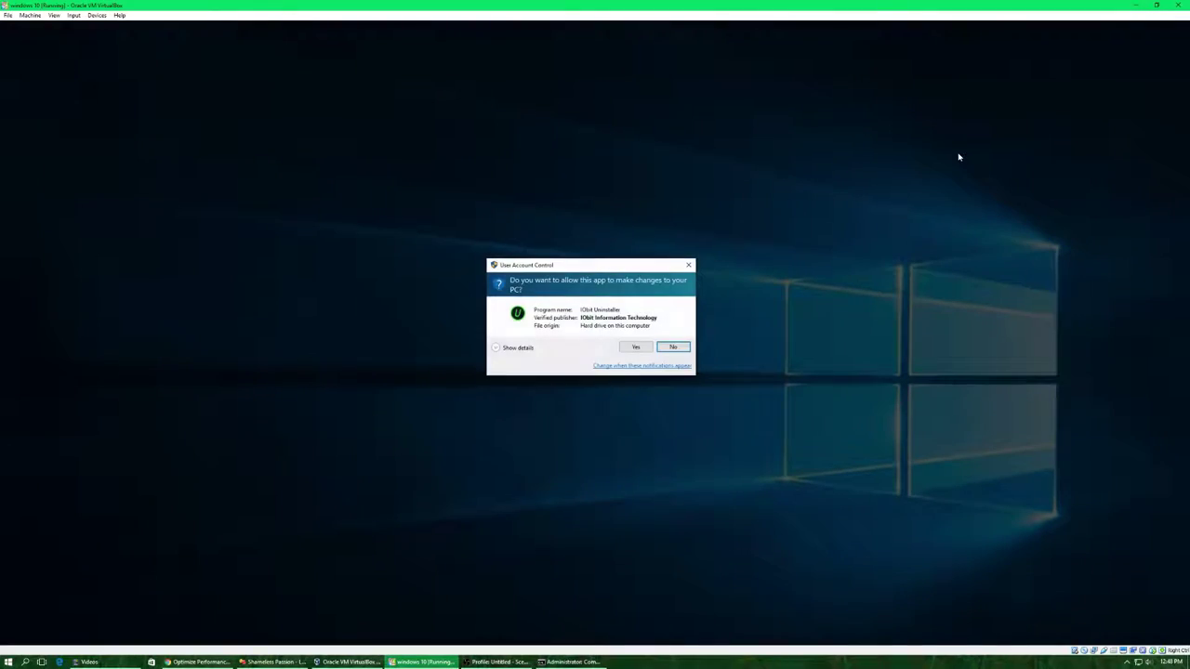
pyautogui.click(635, 348)
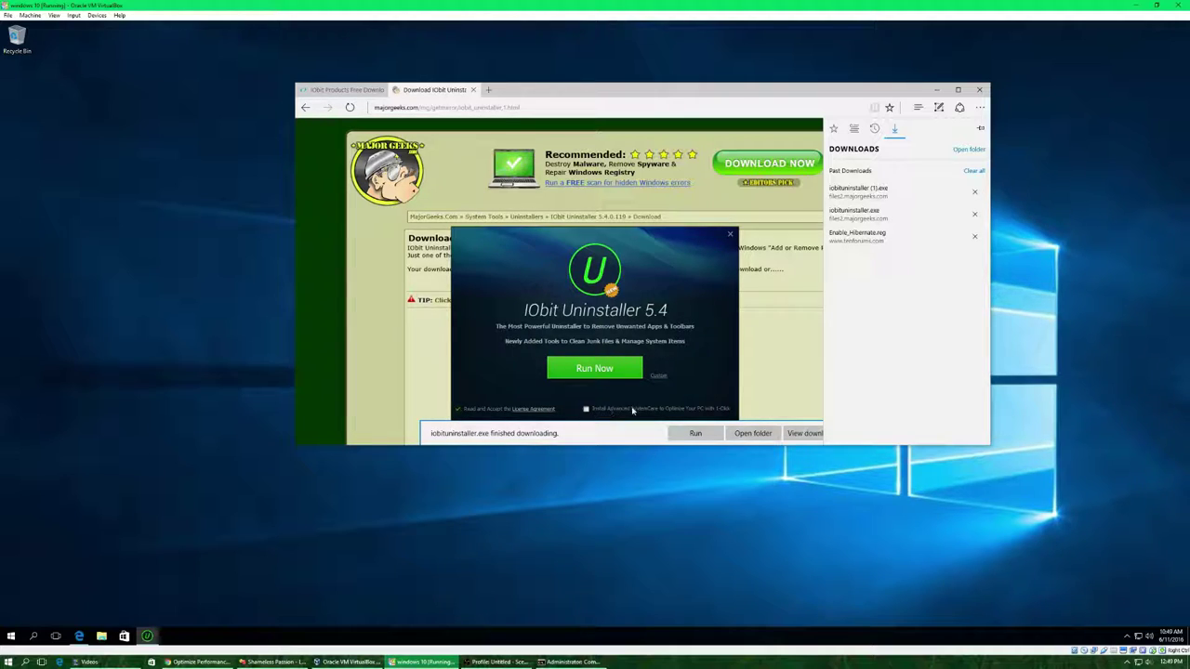
# Install IObit Uninstaller 5.4 with the optional Advanced SystemCare offer left unticked.
pyautogui.click(587, 410)
pyautogui.click(586, 409)
pyautogui.click(658, 375)
pyautogui.click(641, 453)
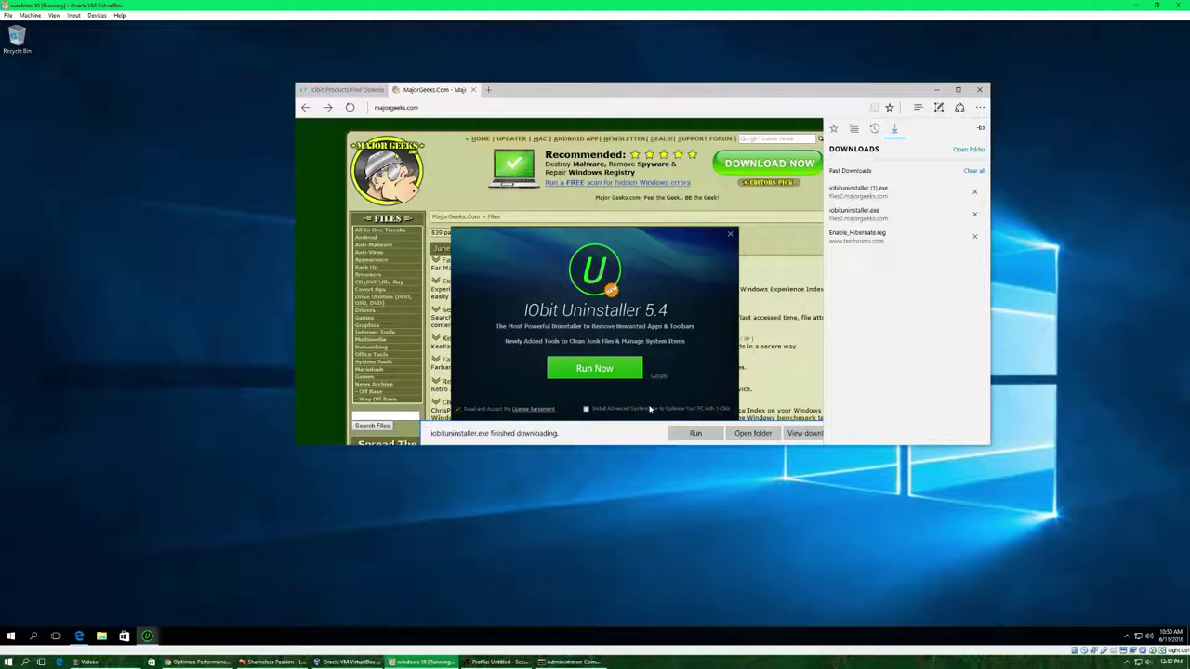
pyautogui.click(592, 370)
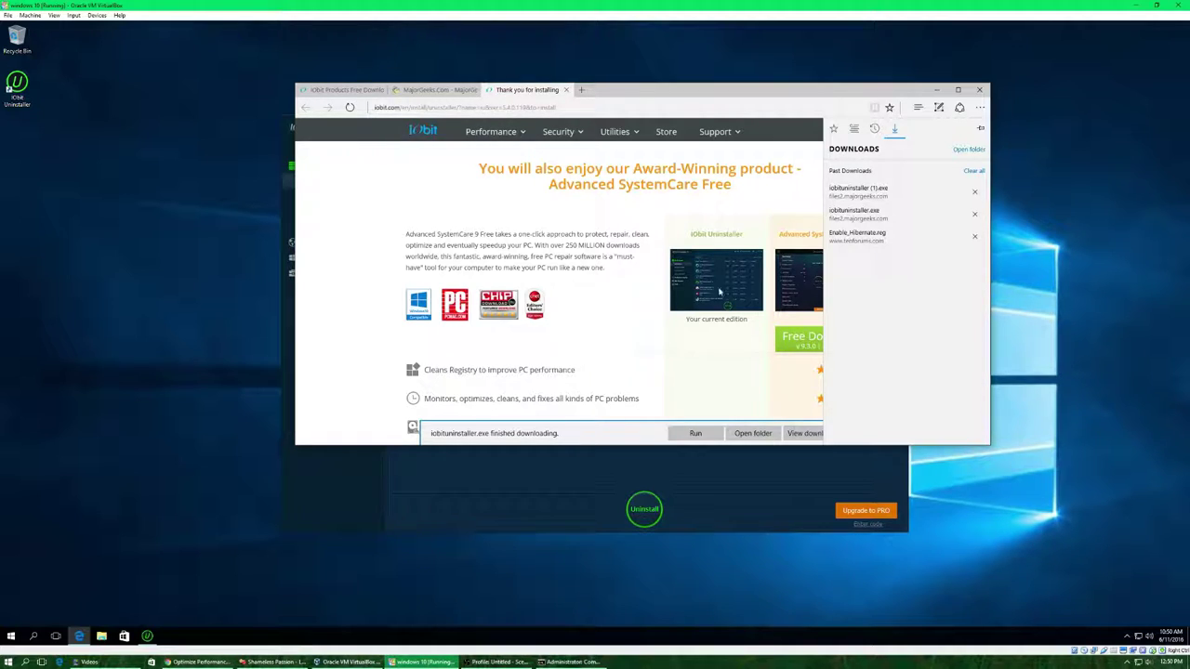
# Close Microsoft Edge along with all its open tabs.
pyautogui.click(614, 90)
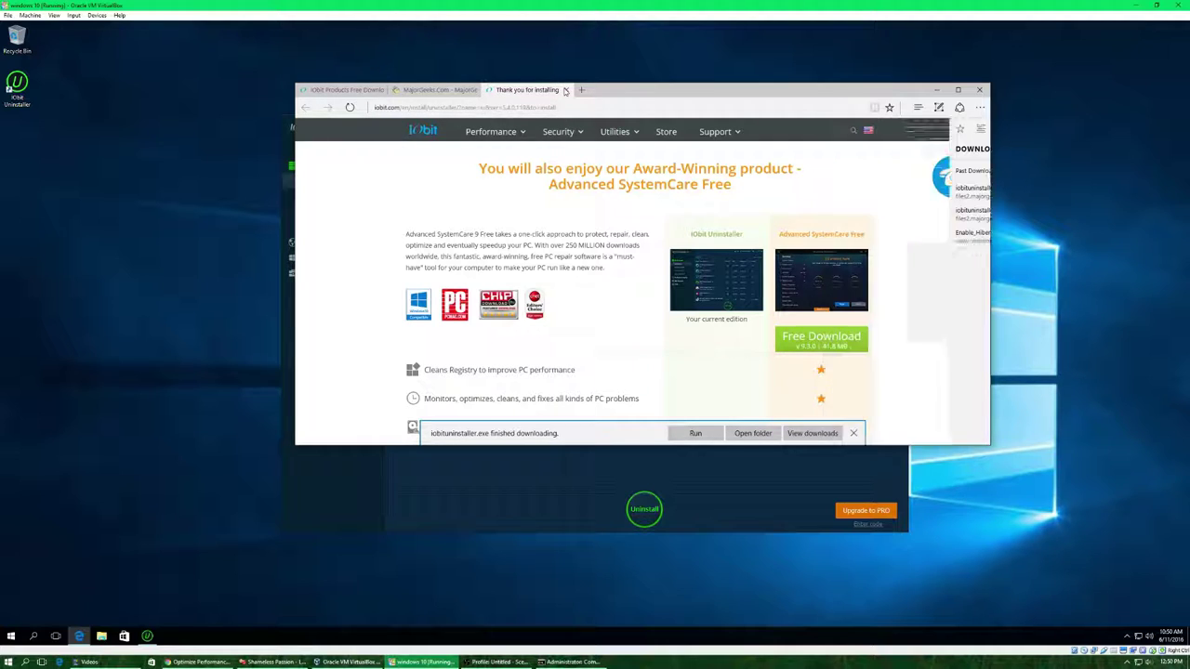
pyautogui.click(978, 92)
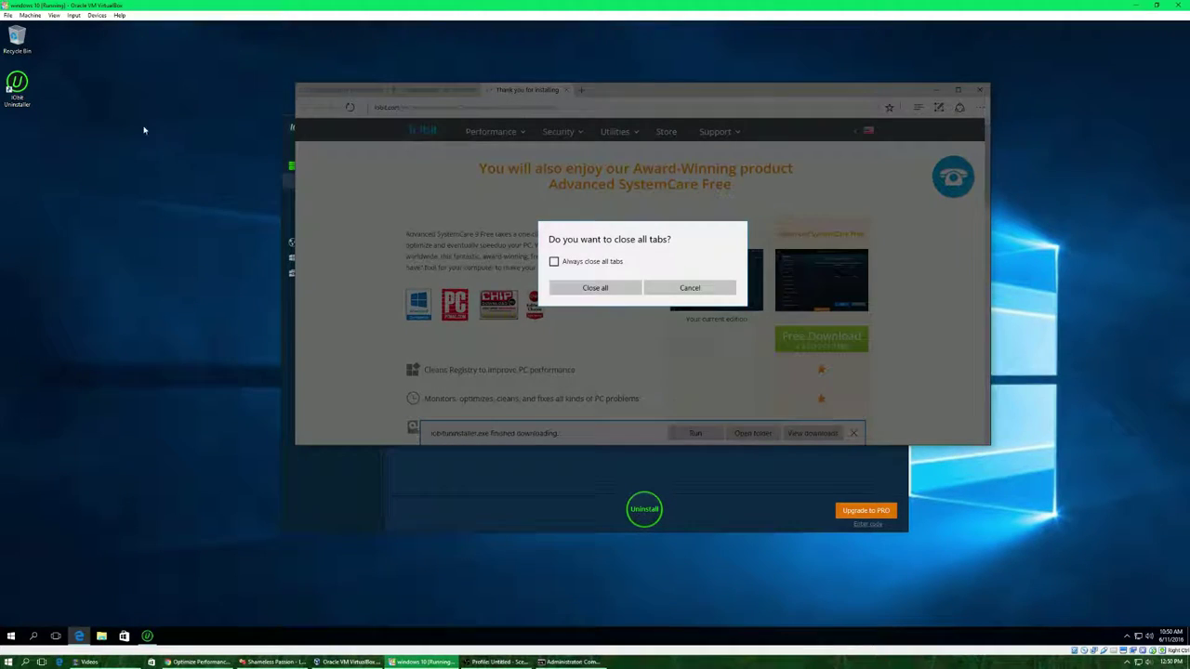
pyautogui.click(615, 288)
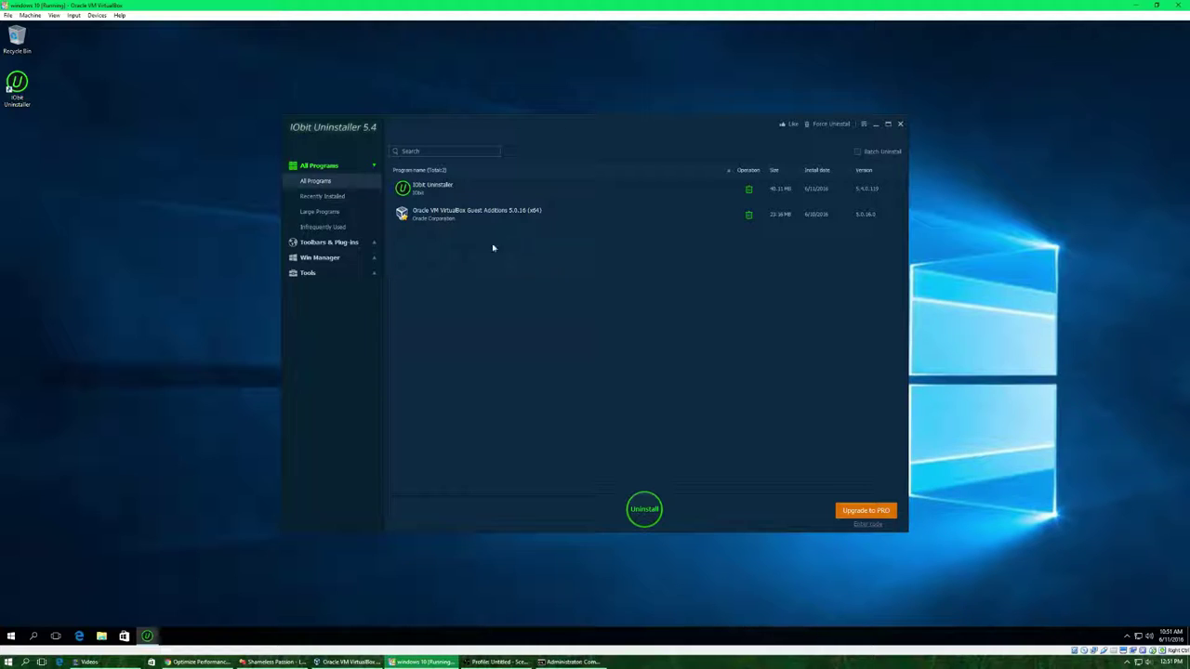
# Look through IObit Uninstaller's Toolbars & Plug-ins, Win Manager and Tools categories, including the Windows Apps, Startup and Process views.
pyautogui.click(346, 241)
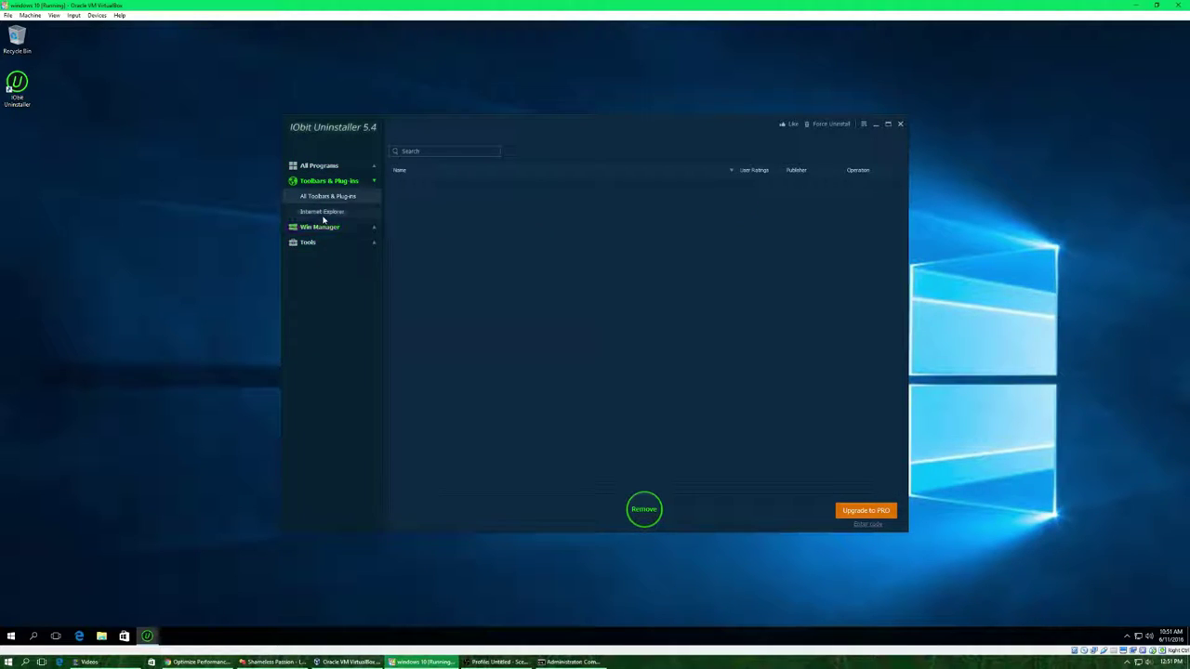
pyautogui.click(316, 226)
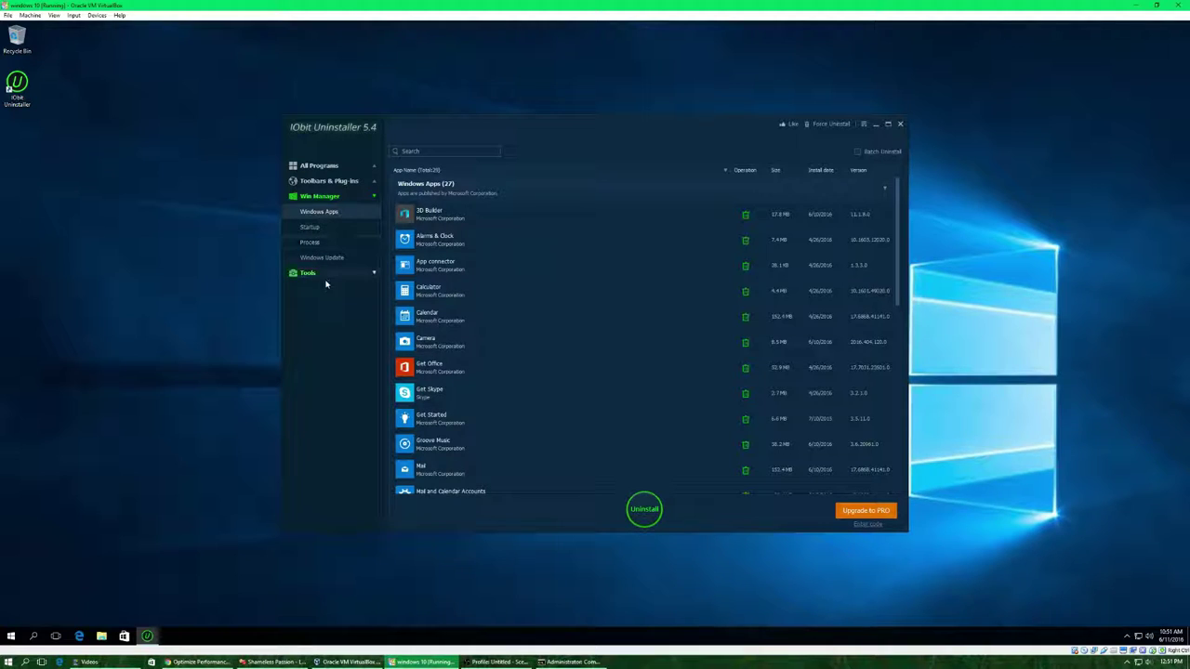
pyautogui.click(327, 276)
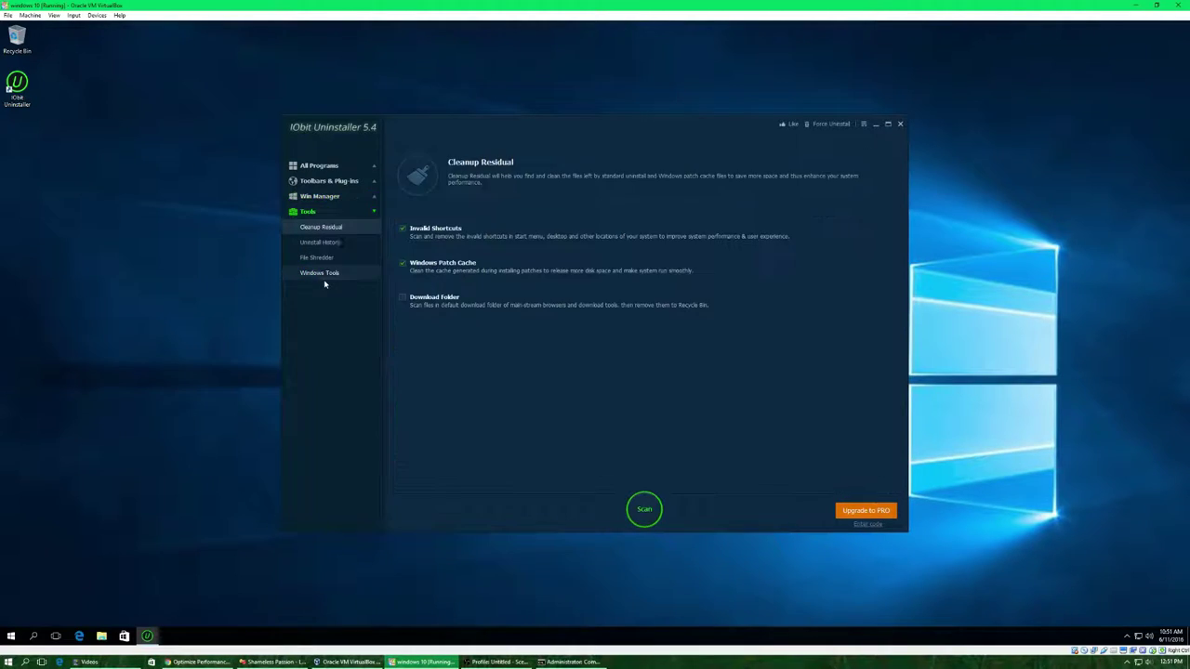
pyautogui.click(310, 198)
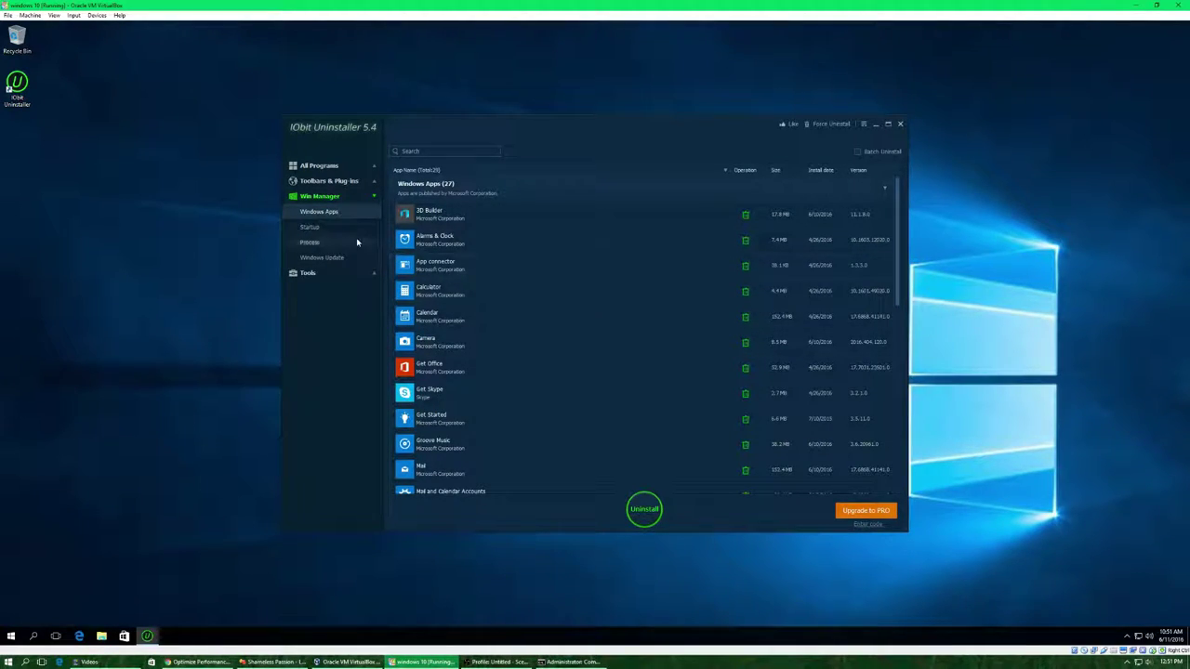
pyautogui.click(328, 232)
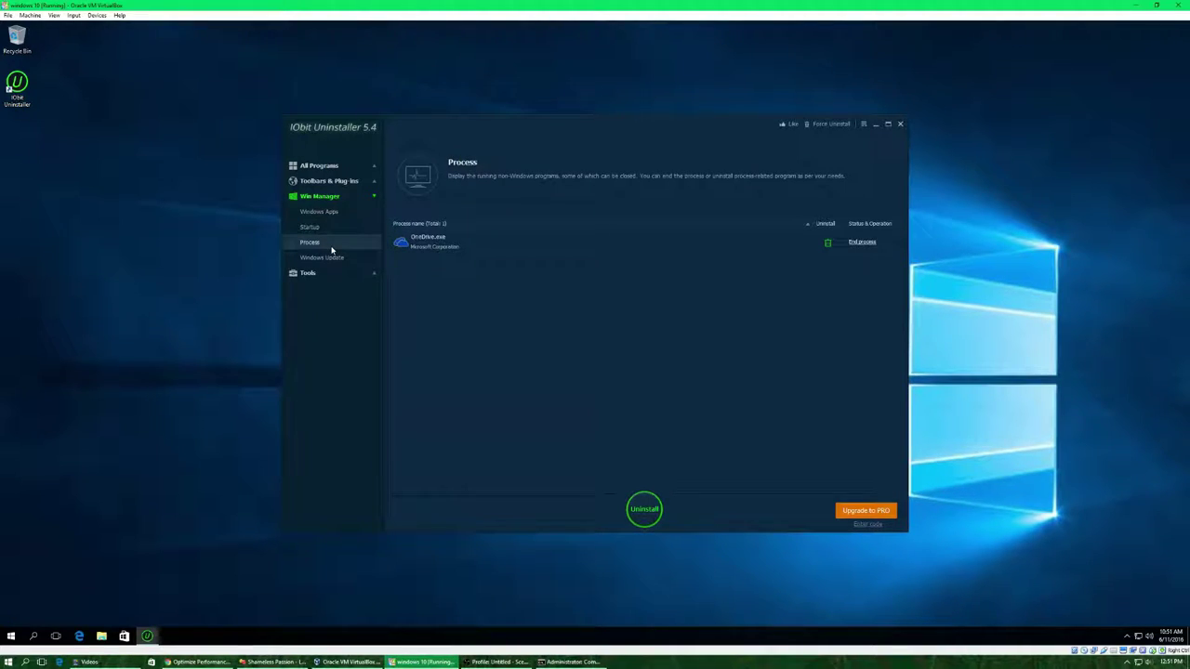
# Review IObit Uninstaller's Windows Update list, the Cleanup Residual tool and the All Programs list.
pyautogui.click(327, 259)
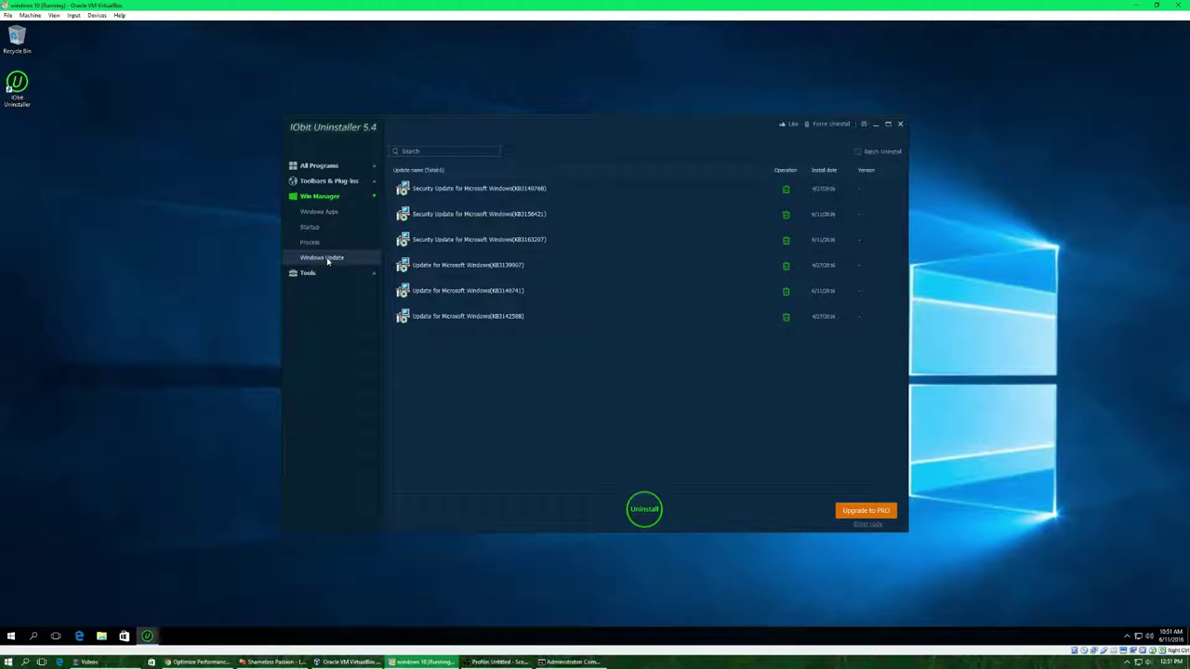
pyautogui.click(314, 273)
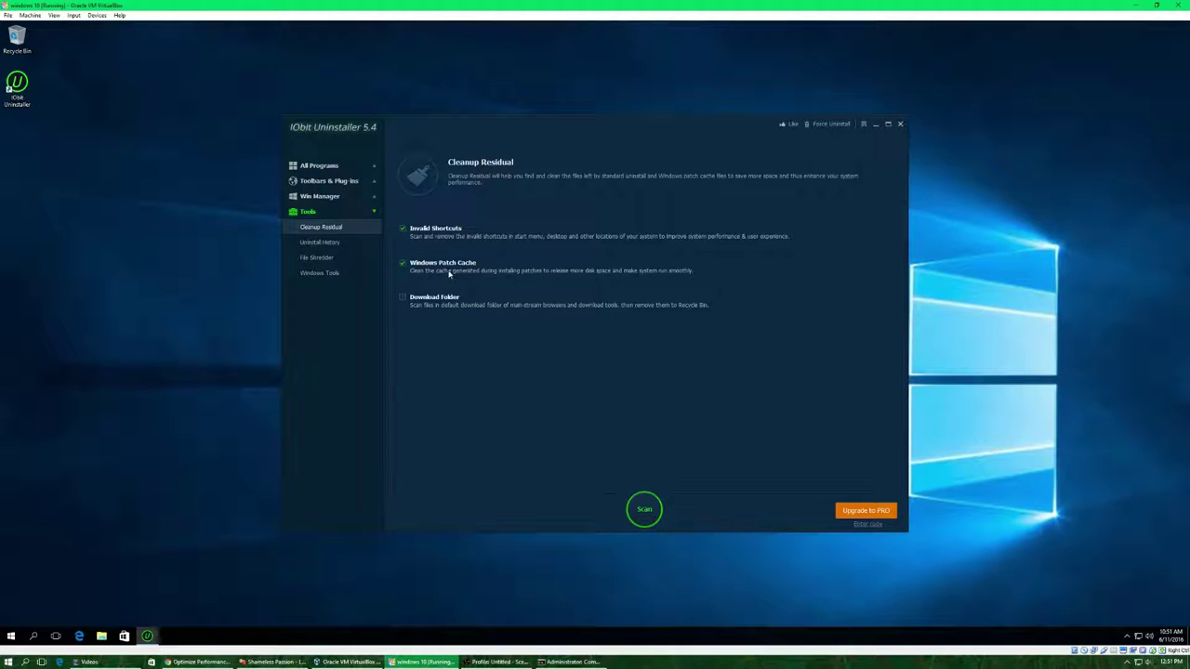
pyautogui.click(327, 167)
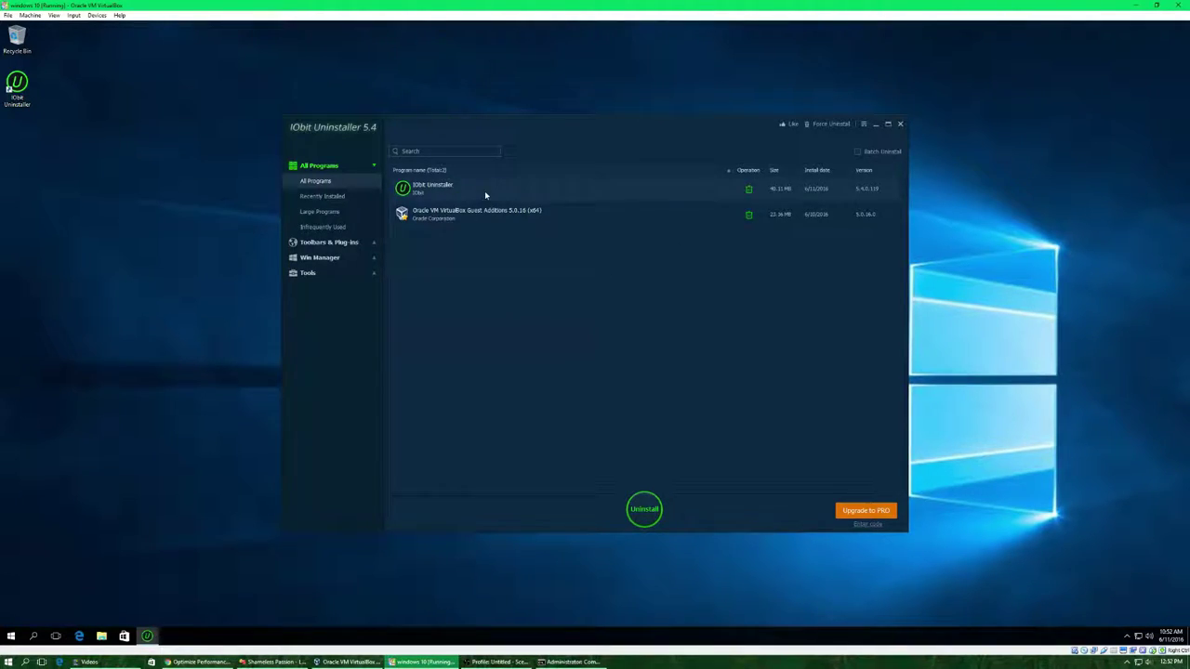
# Uninstall Groove Music from the Windows Apps list in Win Manager without creating a restore point.
pyautogui.click(325, 261)
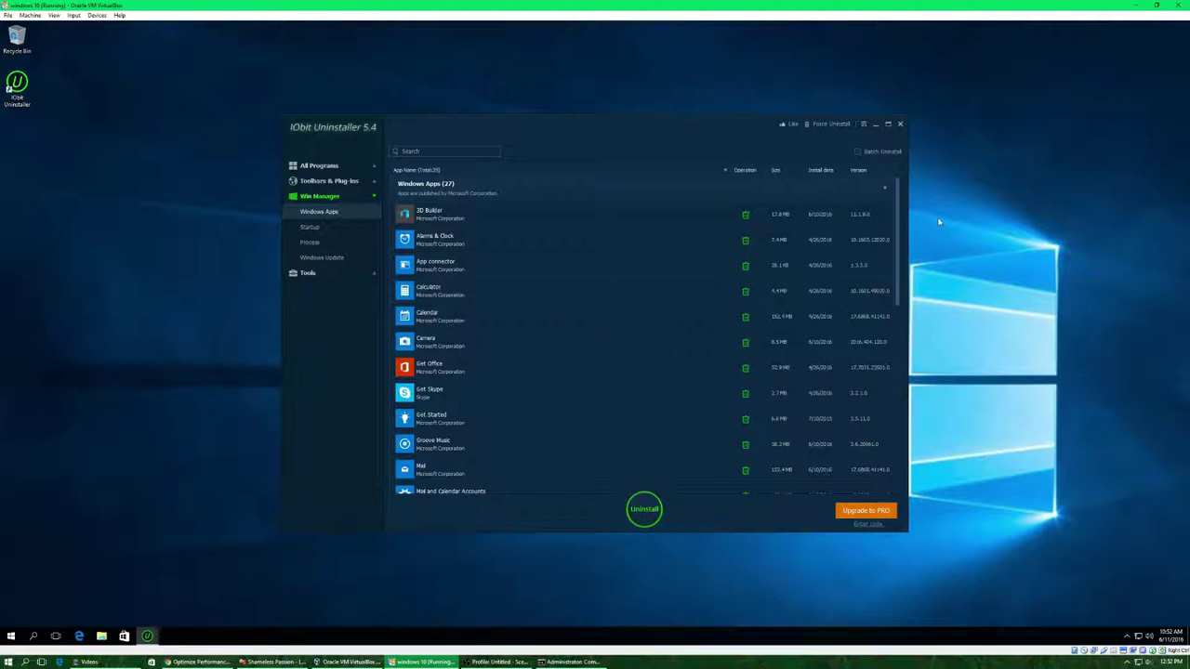
pyautogui.scroll(-5, 904, 206)
pyautogui.scroll(5, 892, 195)
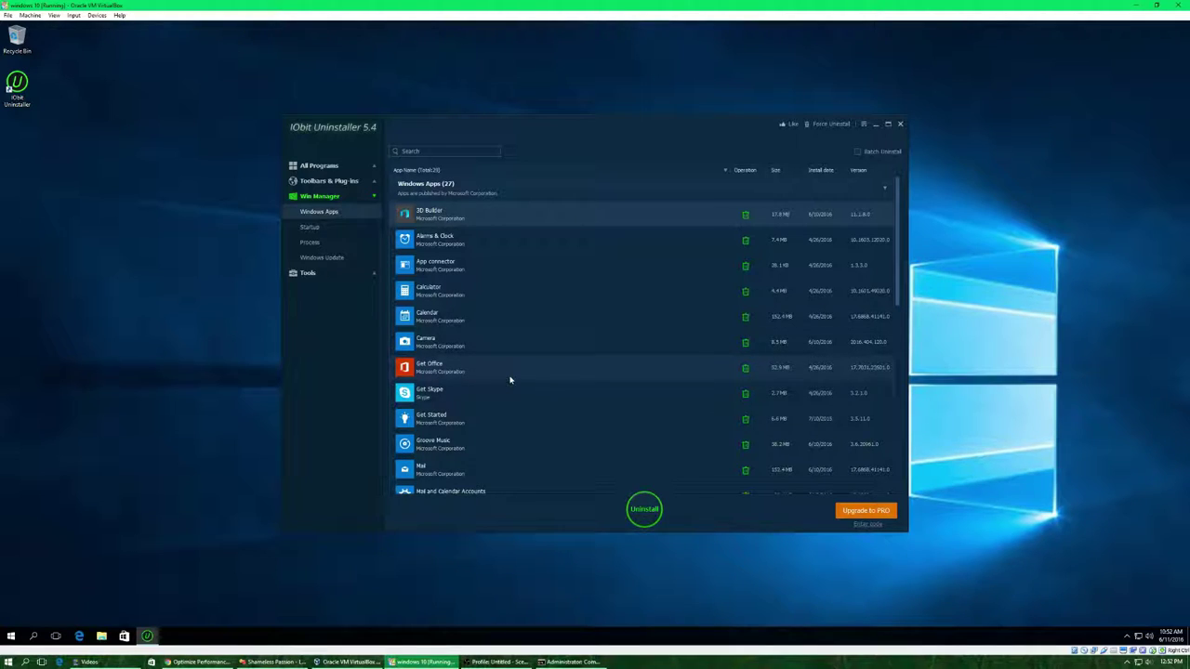
pyautogui.scroll(-1, 444, 398)
pyautogui.click(444, 370)
pyautogui.click(641, 506)
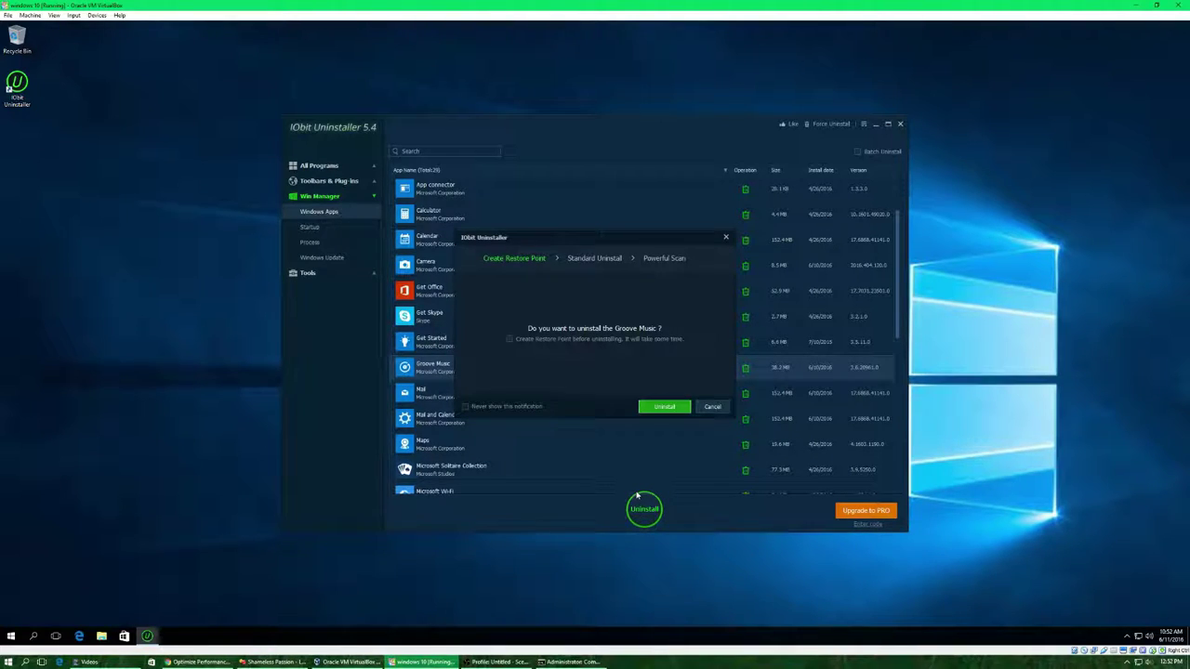
pyautogui.click(671, 407)
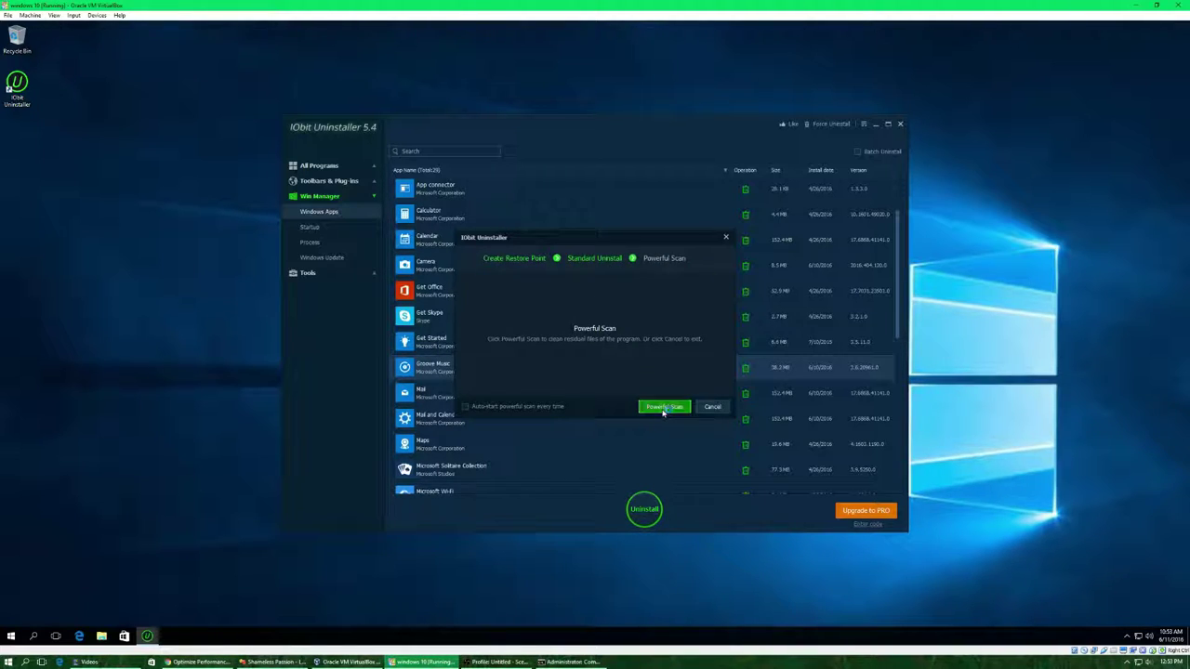
# Run a Powerful Scan for Groove Music, delete all its leftover registry items and close the report without installing Advanced SystemCare.
pyautogui.click(663, 408)
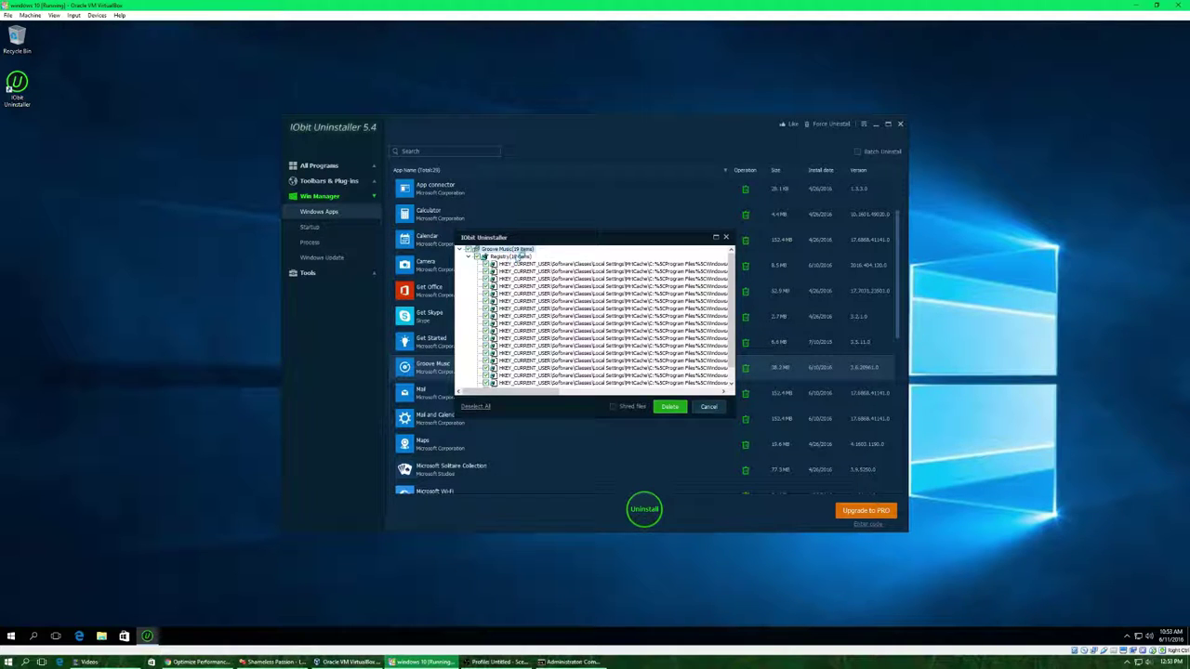
pyautogui.moveTo(510, 393); pyautogui.dragTo(475, 399)
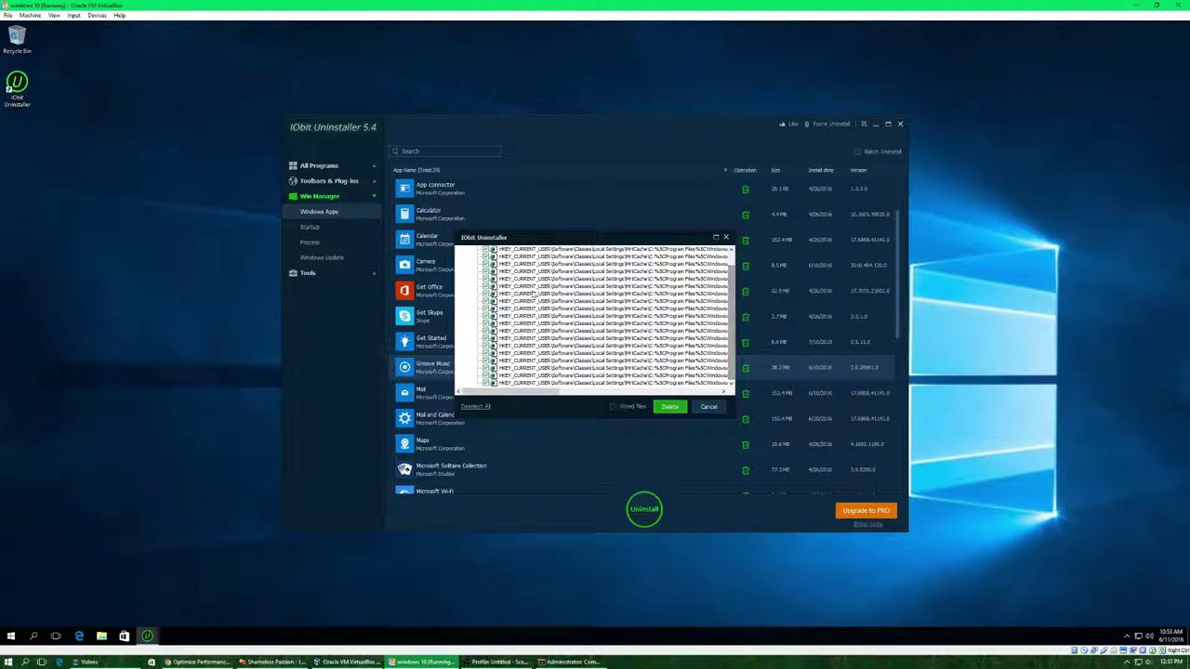
pyautogui.scroll(1, 730, 316)
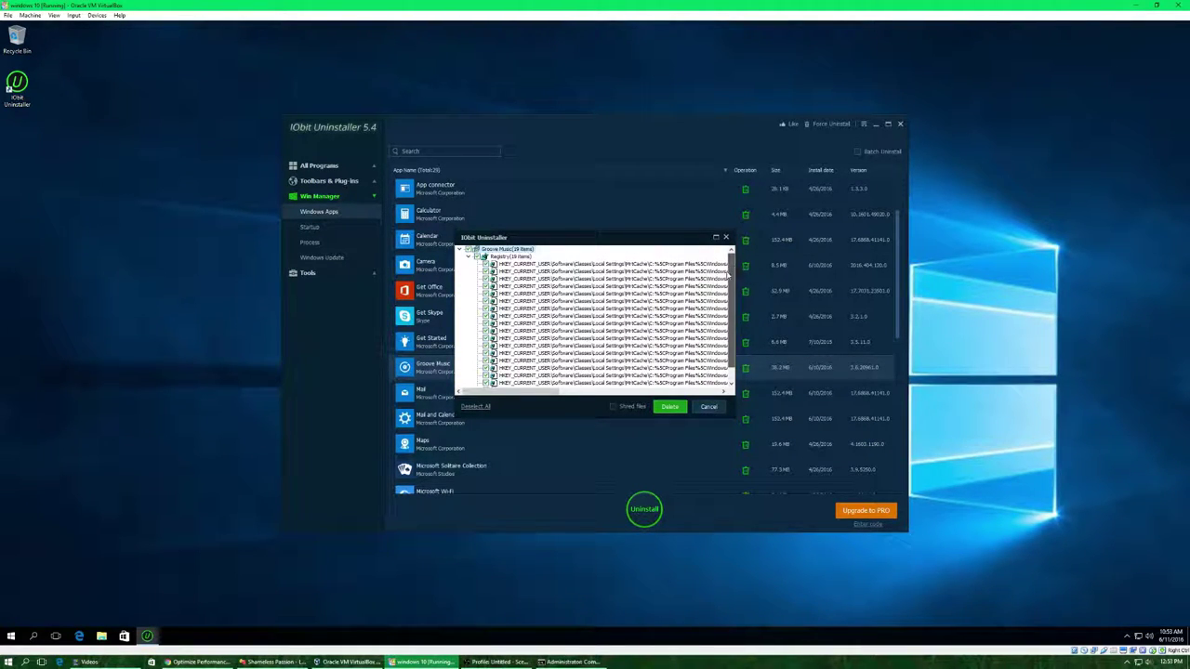
pyautogui.click(671, 407)
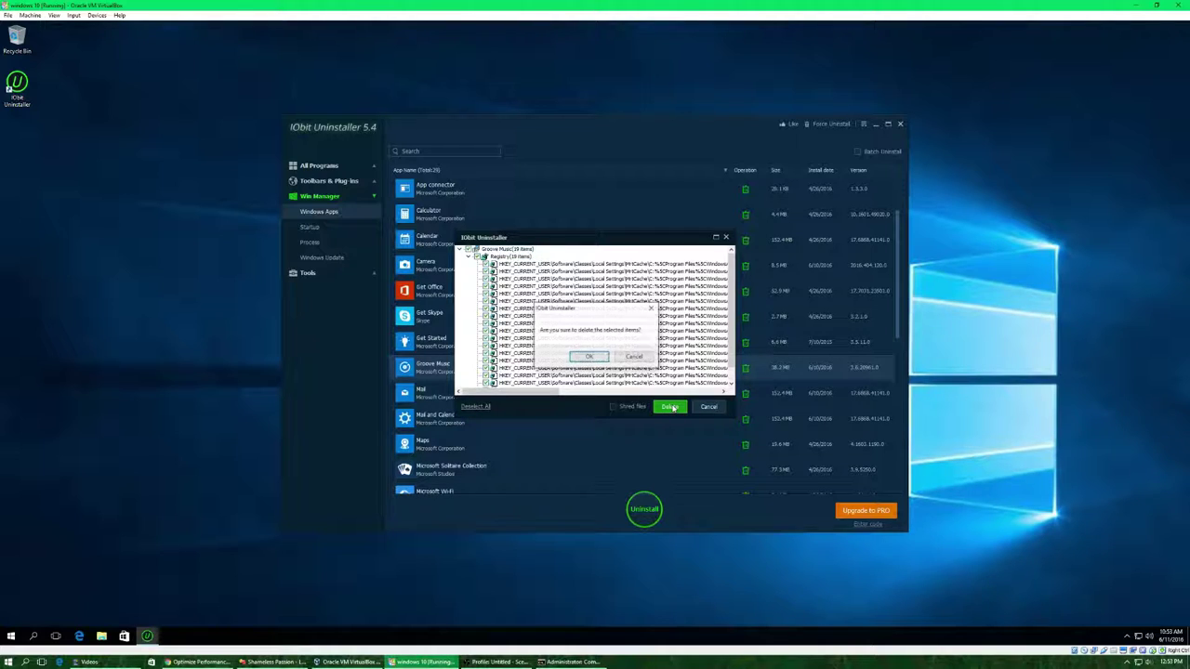
pyautogui.click(589, 357)
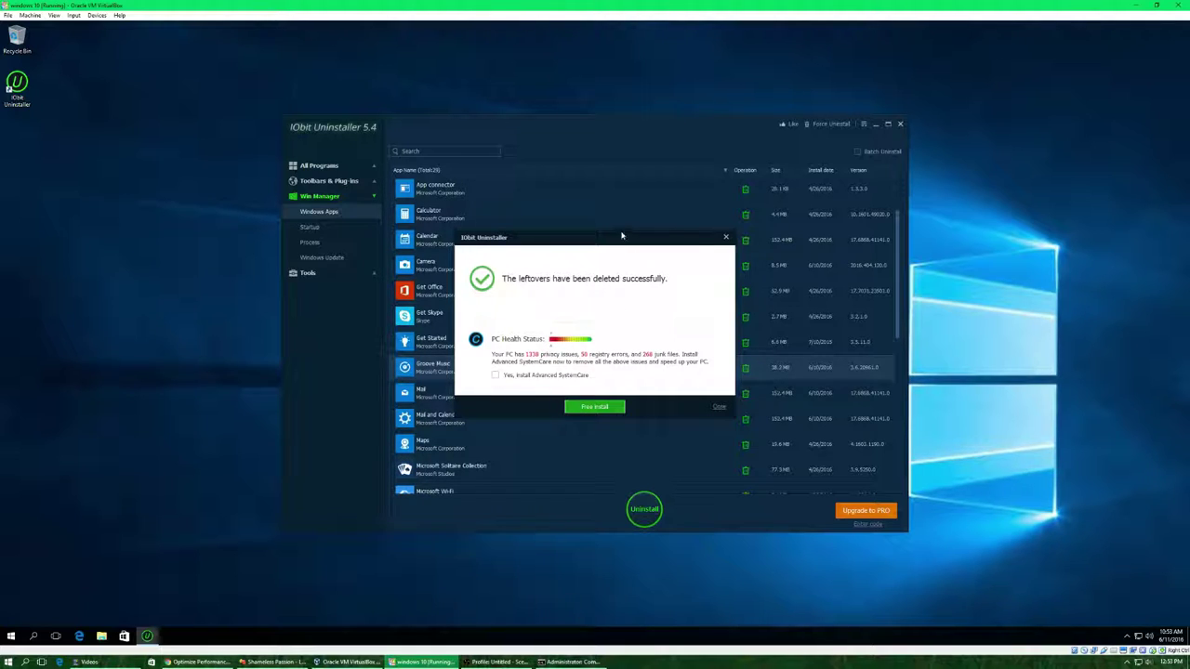
pyautogui.moveTo(633, 232); pyautogui.dragTo(665, 217)
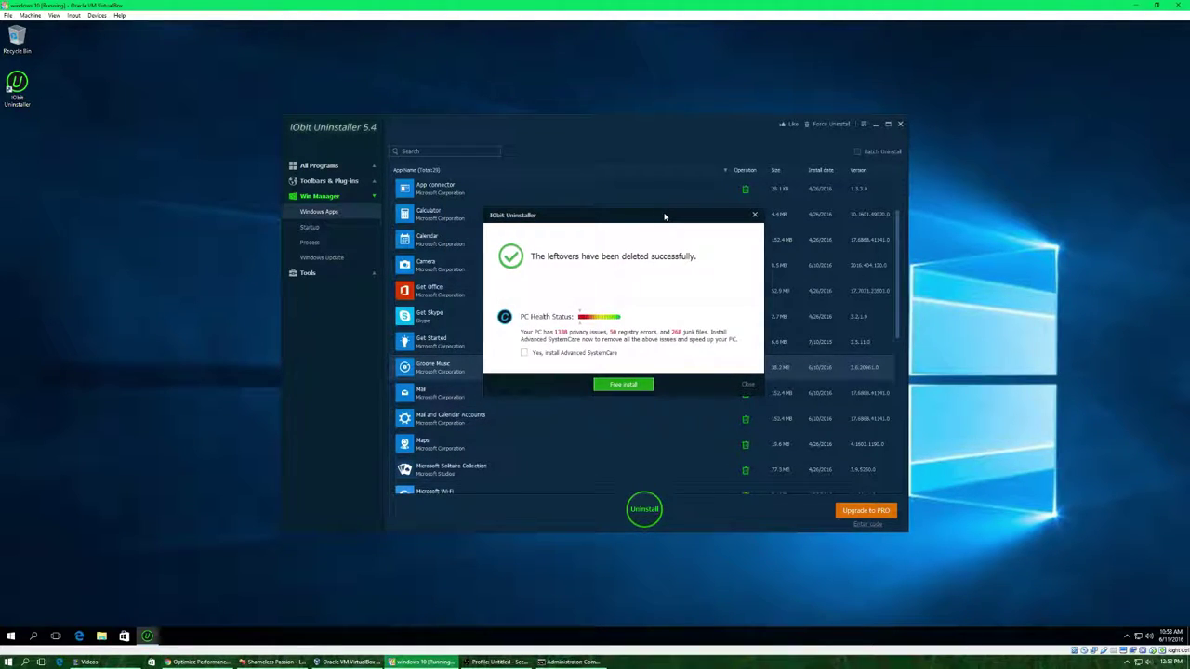
pyautogui.click(746, 386)
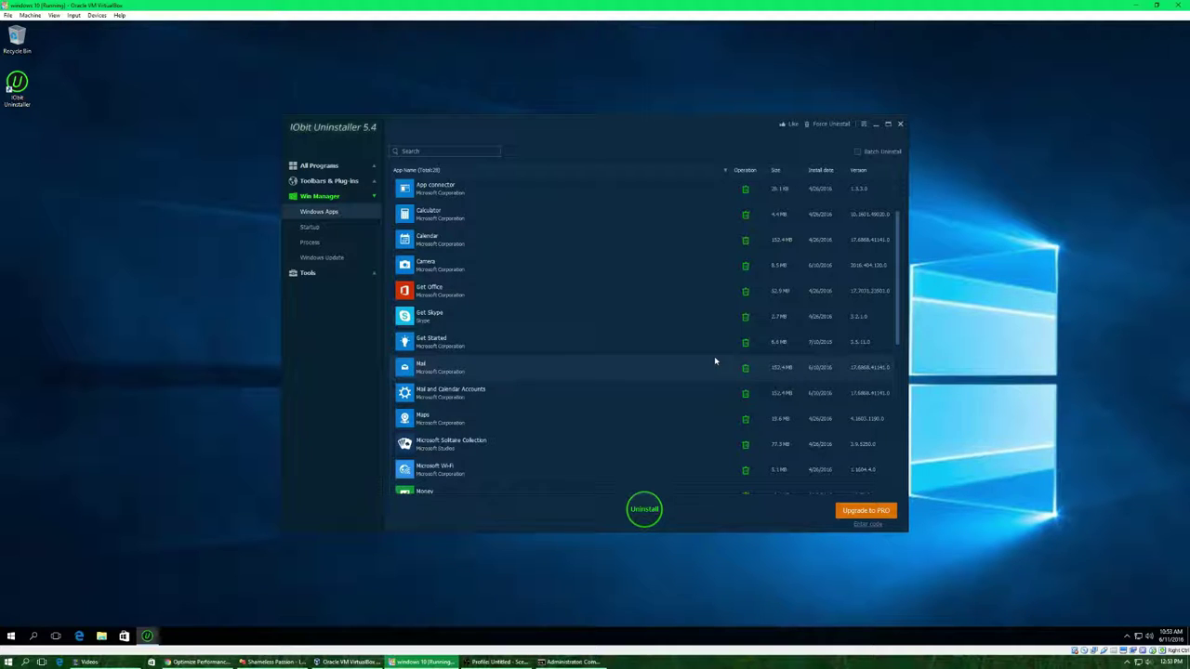
# Look through the remaining Windows Apps and the Recently Installed, Large Programs and Infrequently Used views, and close IObit Uninstaller.
pyautogui.scroll(3, 892, 223)
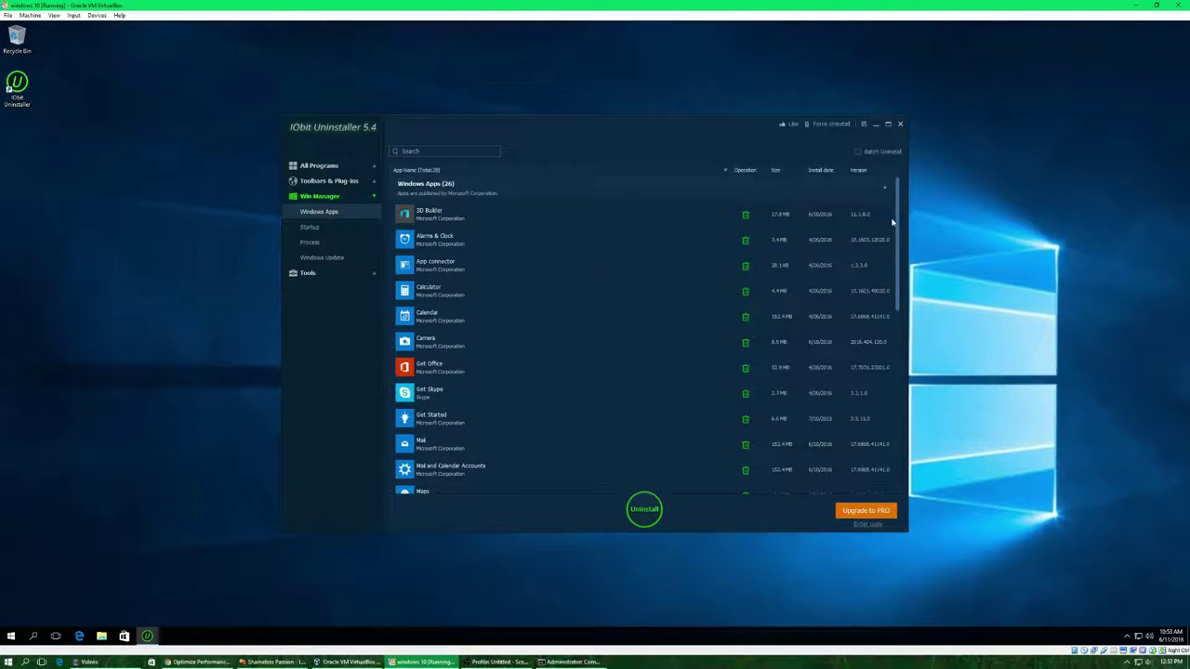
pyautogui.scroll(-6, 663, 412)
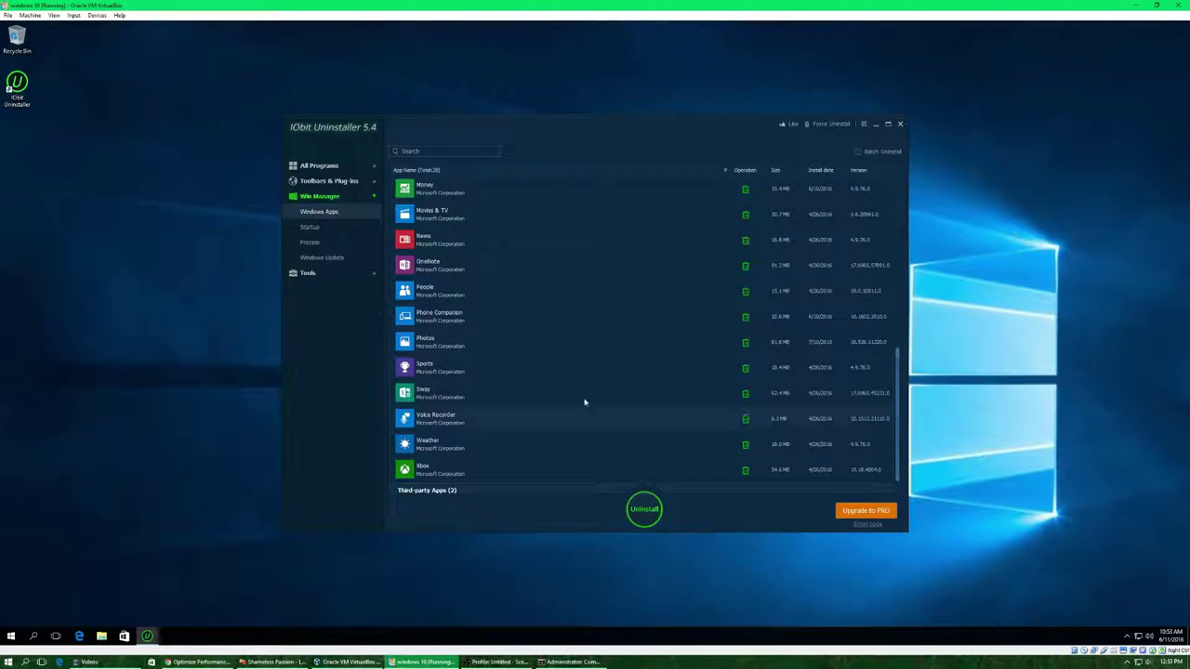
pyautogui.click(325, 166)
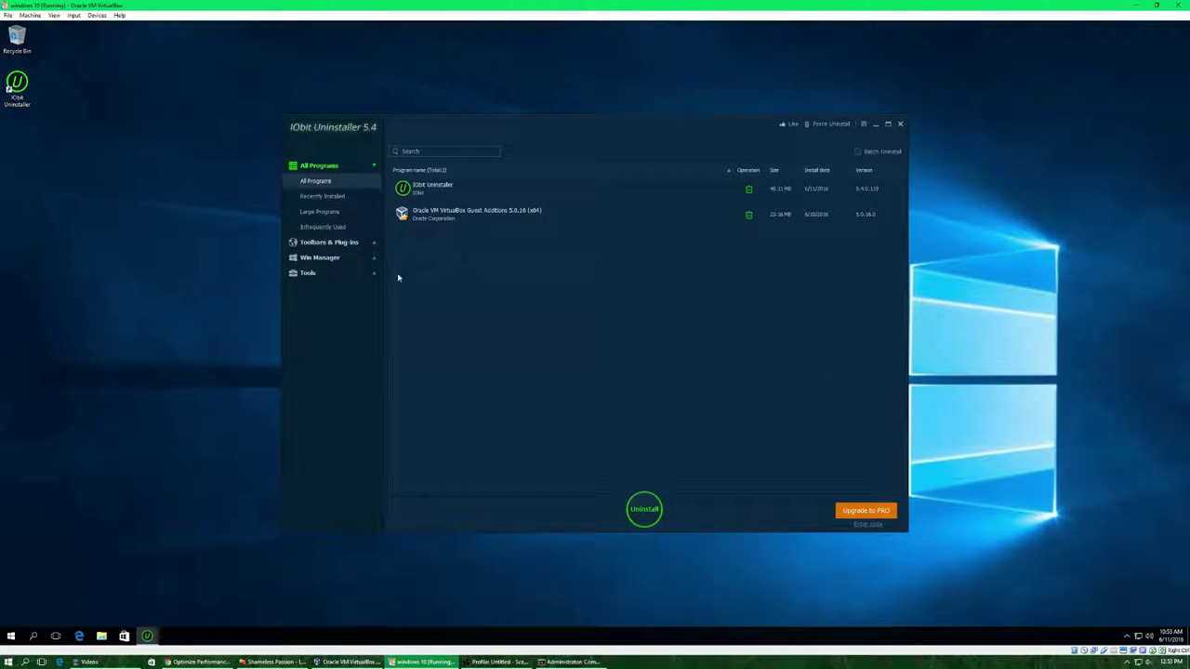
pyautogui.click(336, 196)
pyautogui.click(326, 213)
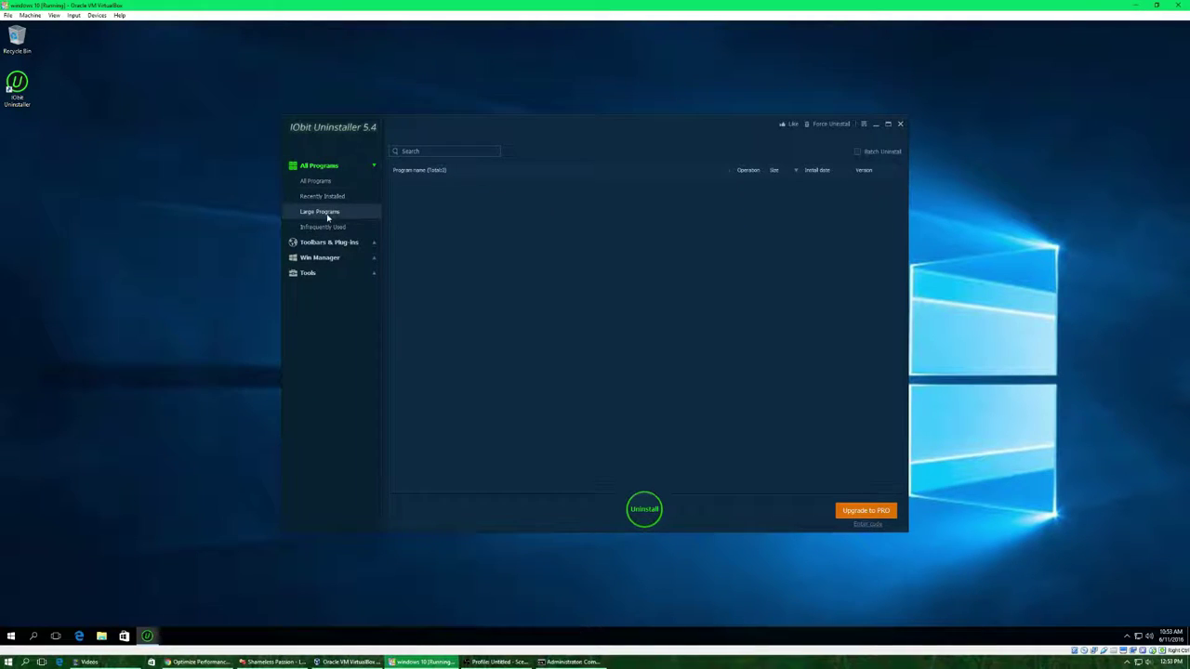
pyautogui.click(326, 228)
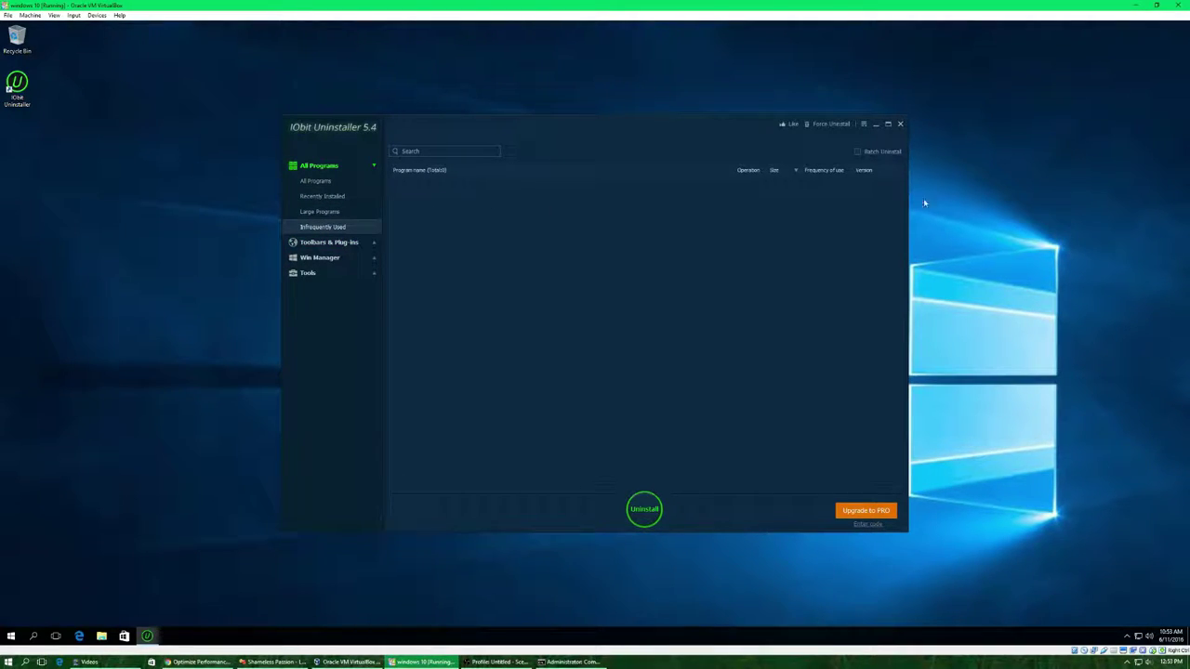
pyautogui.click(901, 126)
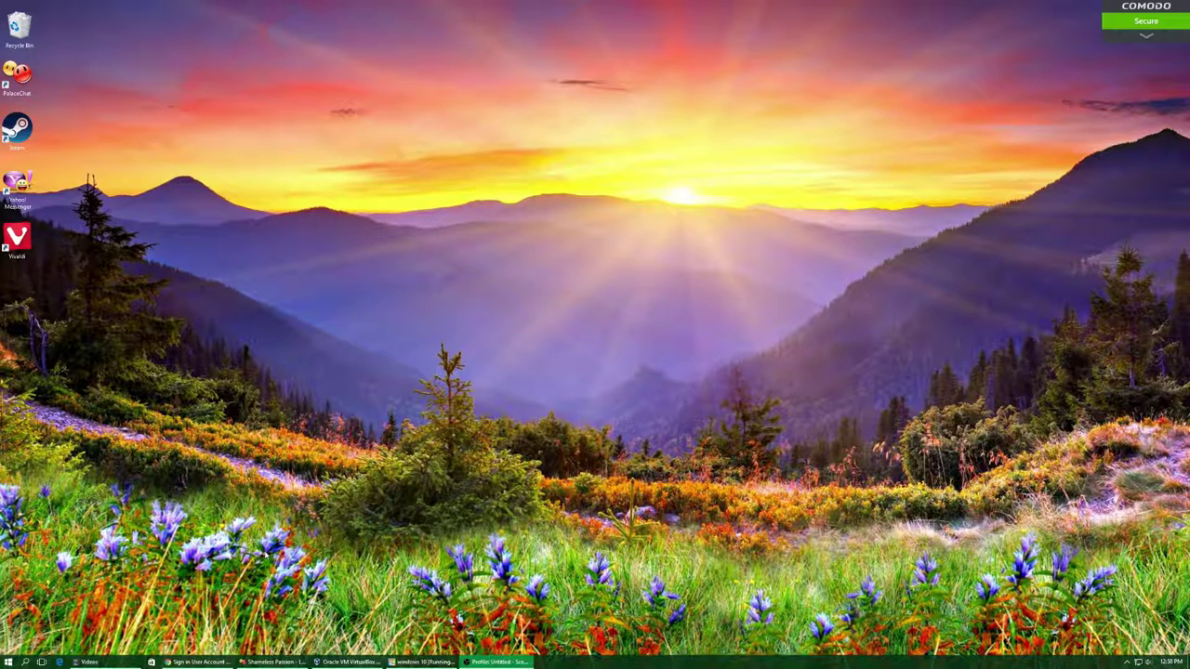
# Run netplwiz on the host PC and toggle the User Accounts requirement to enter a user name and password.
pyautogui.press('super+r')
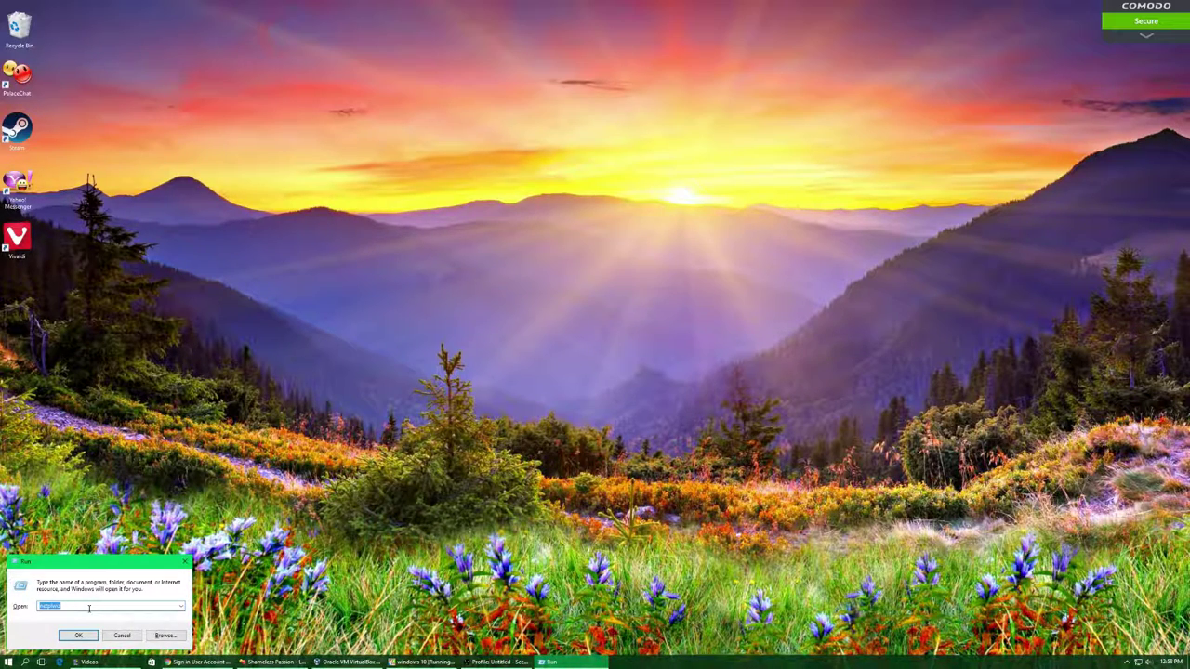
pyautogui.press('Return')
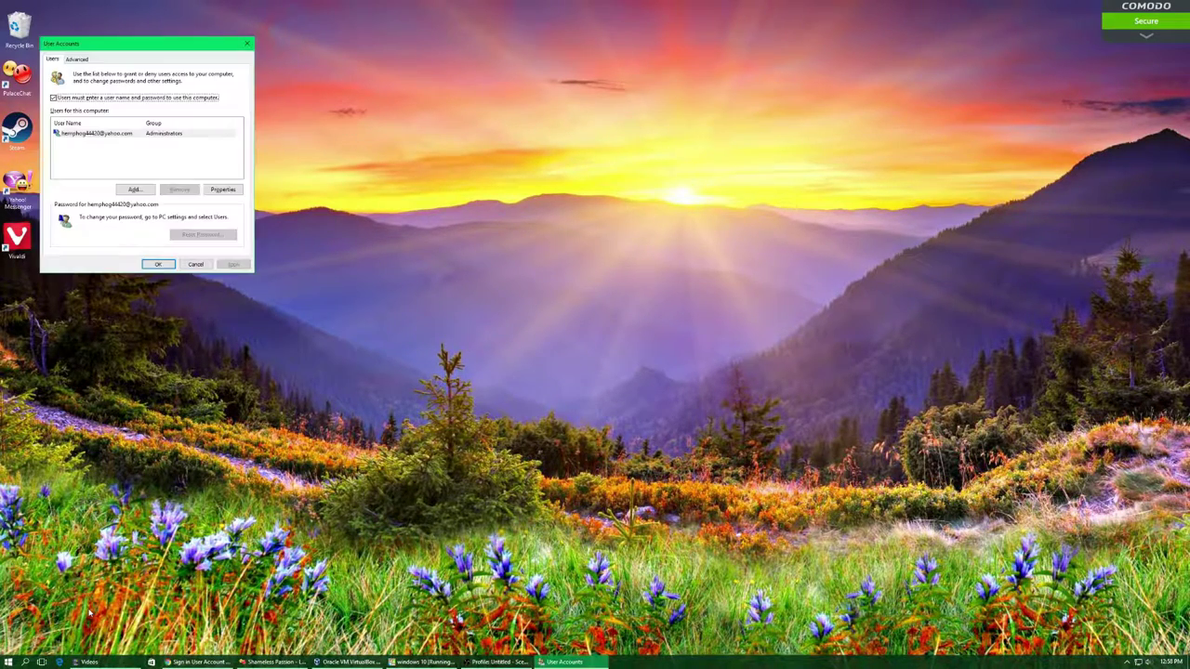
pyautogui.moveTo(135, 48); pyautogui.dragTo(549, 176)
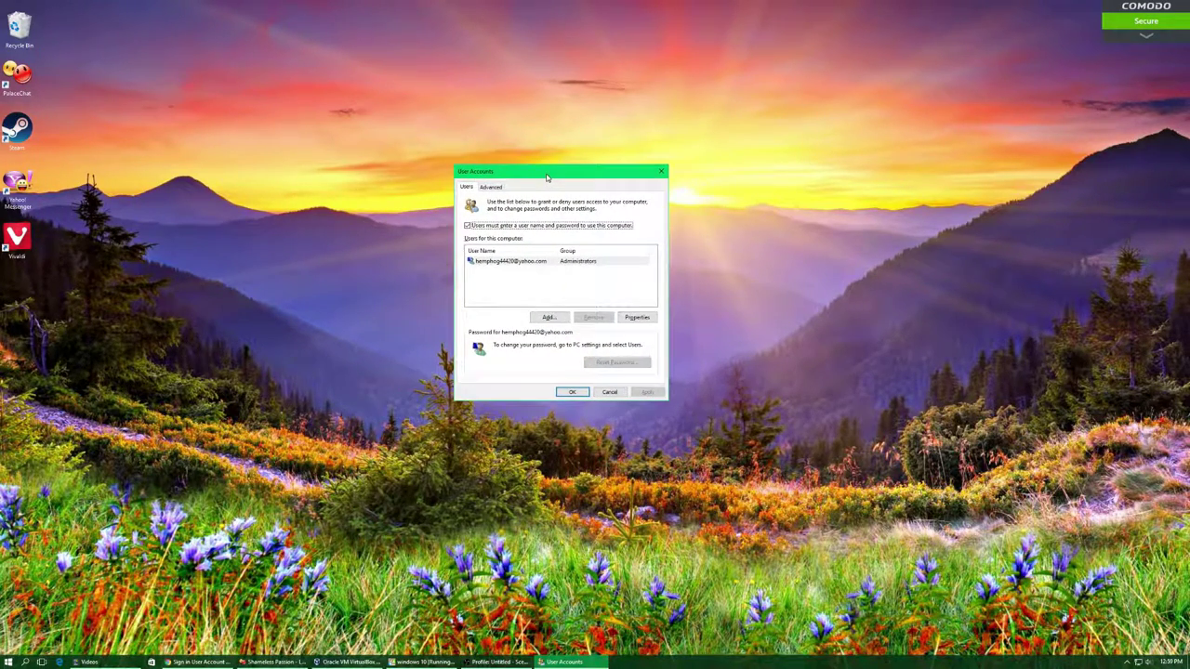
pyautogui.click(476, 227)
pyautogui.click(467, 226)
pyautogui.click(467, 226)
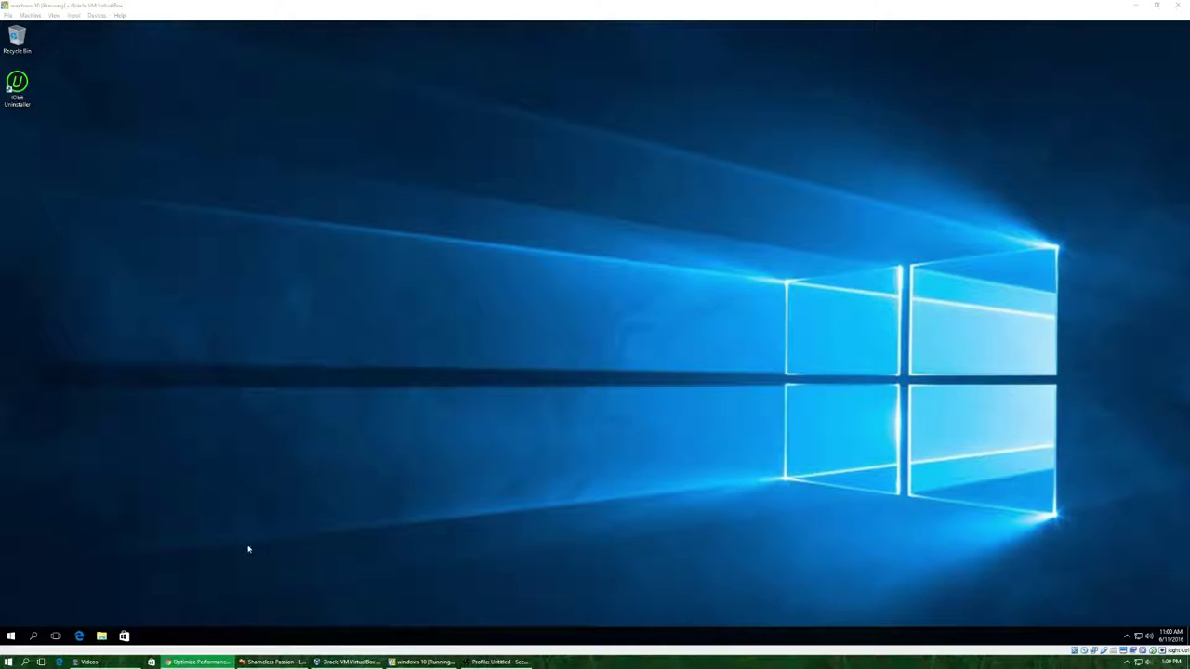
# In the virtual machine's Control Panel Power Options, open the advanced power settings of the High performance plan.
pyautogui.rightClick(12, 637)
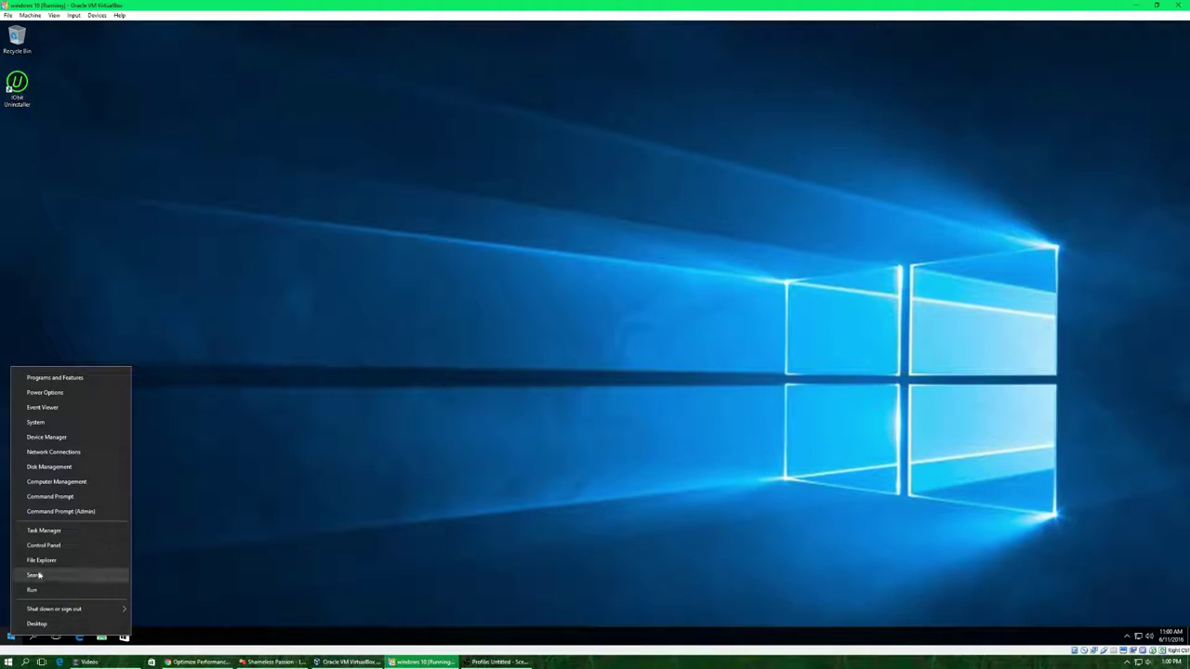
pyautogui.click(52, 546)
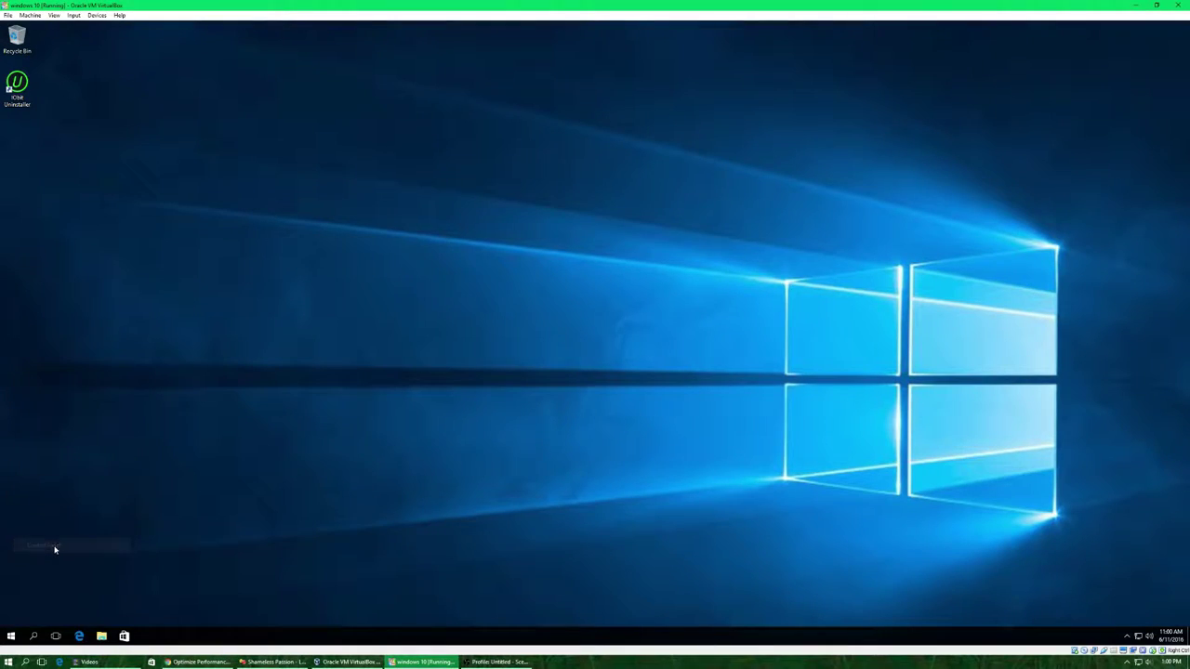
pyautogui.click(499, 249)
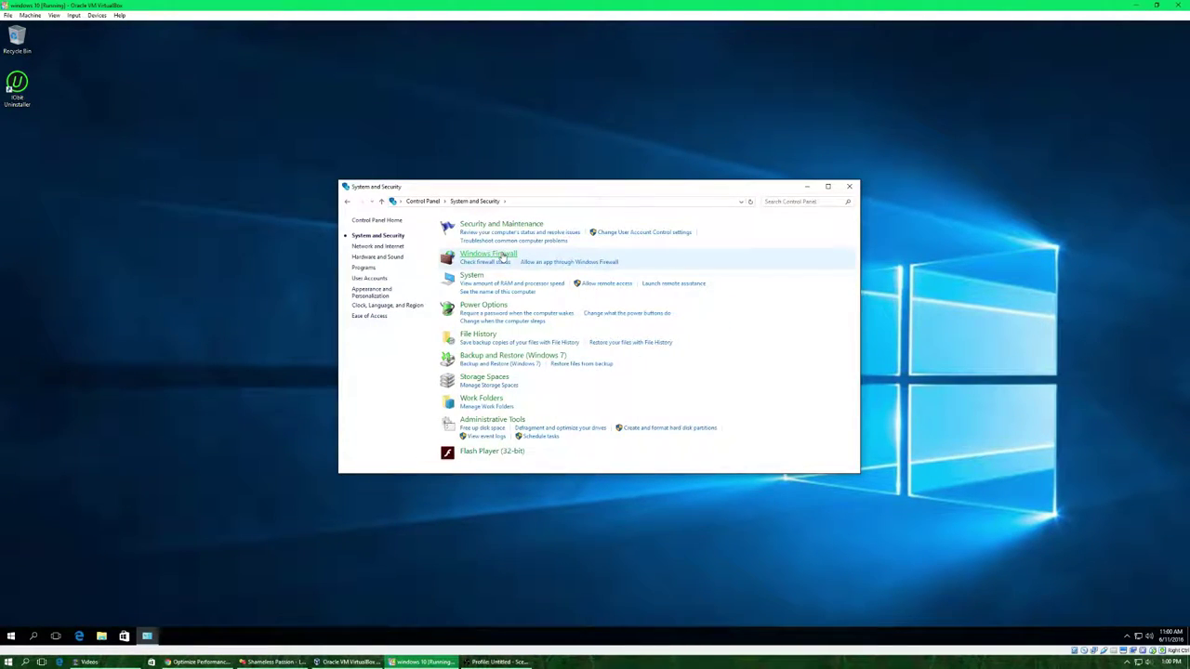
pyautogui.click(483, 305)
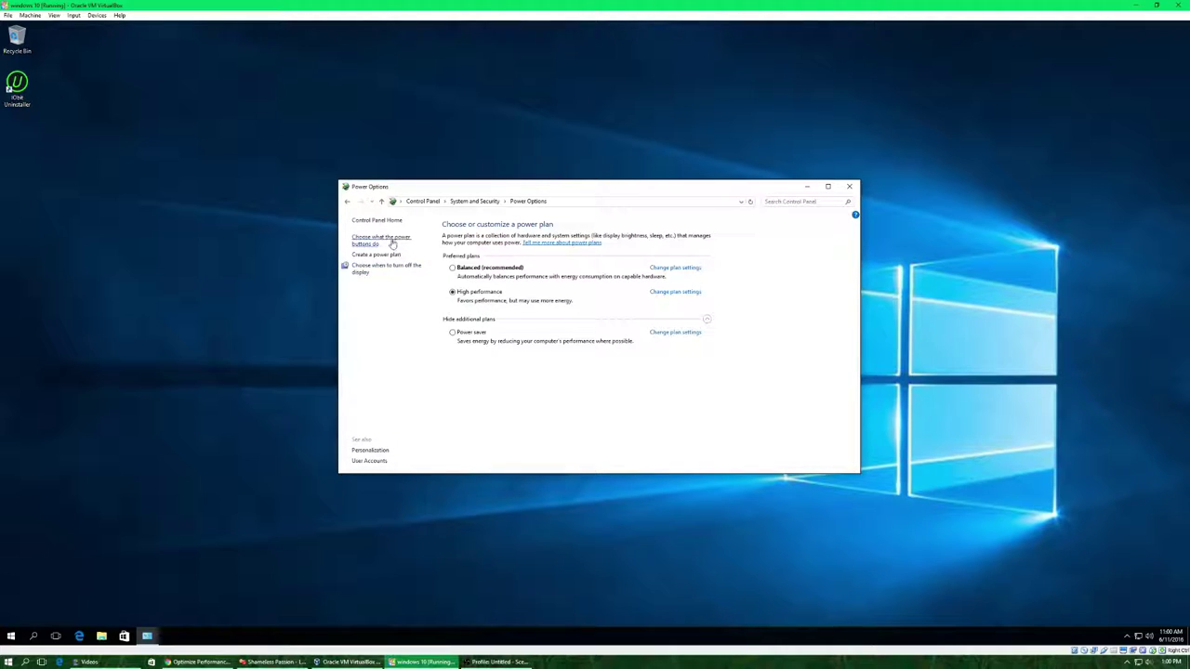
pyautogui.click(690, 293)
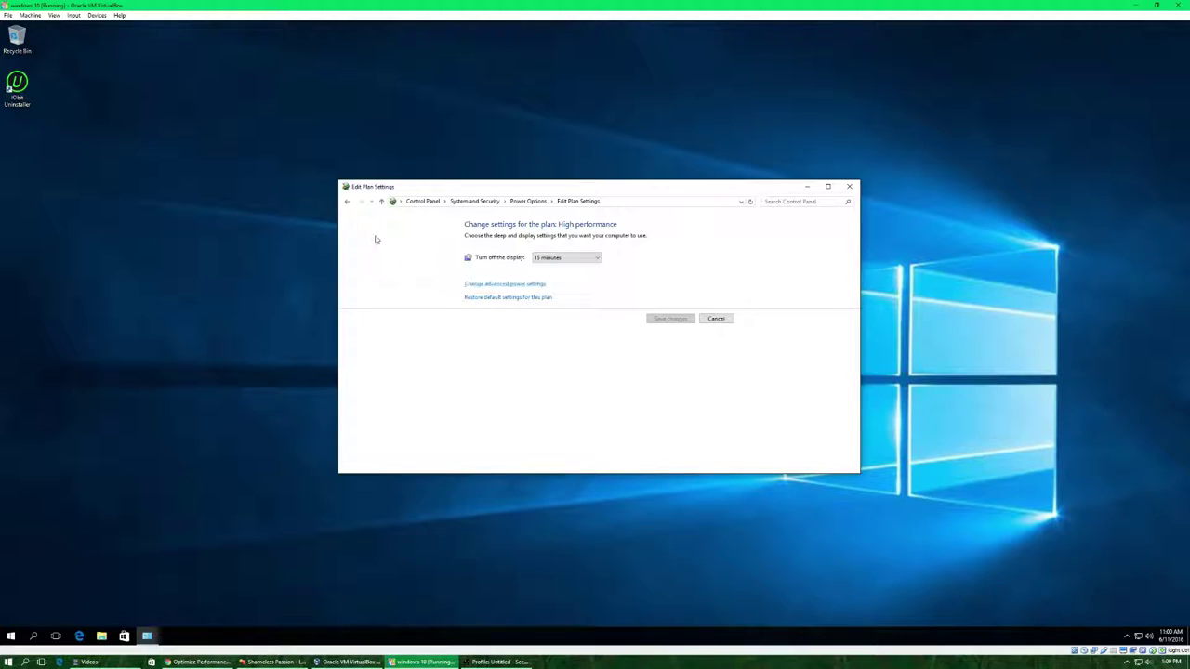
pyautogui.click(347, 201)
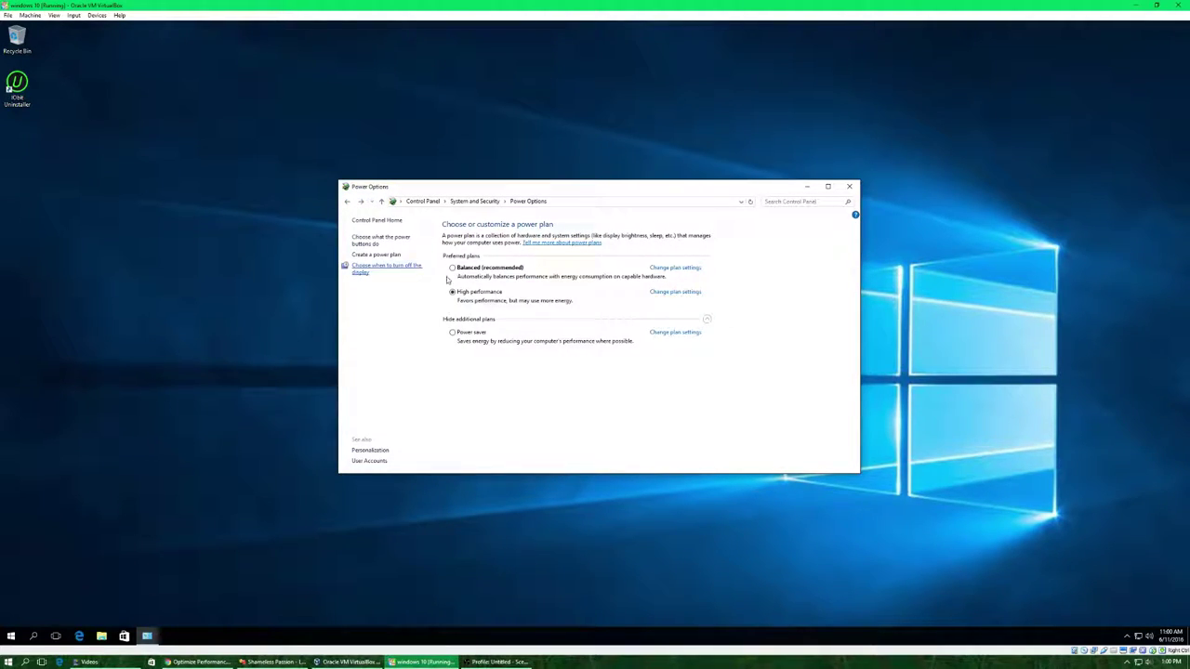
pyautogui.click(665, 295)
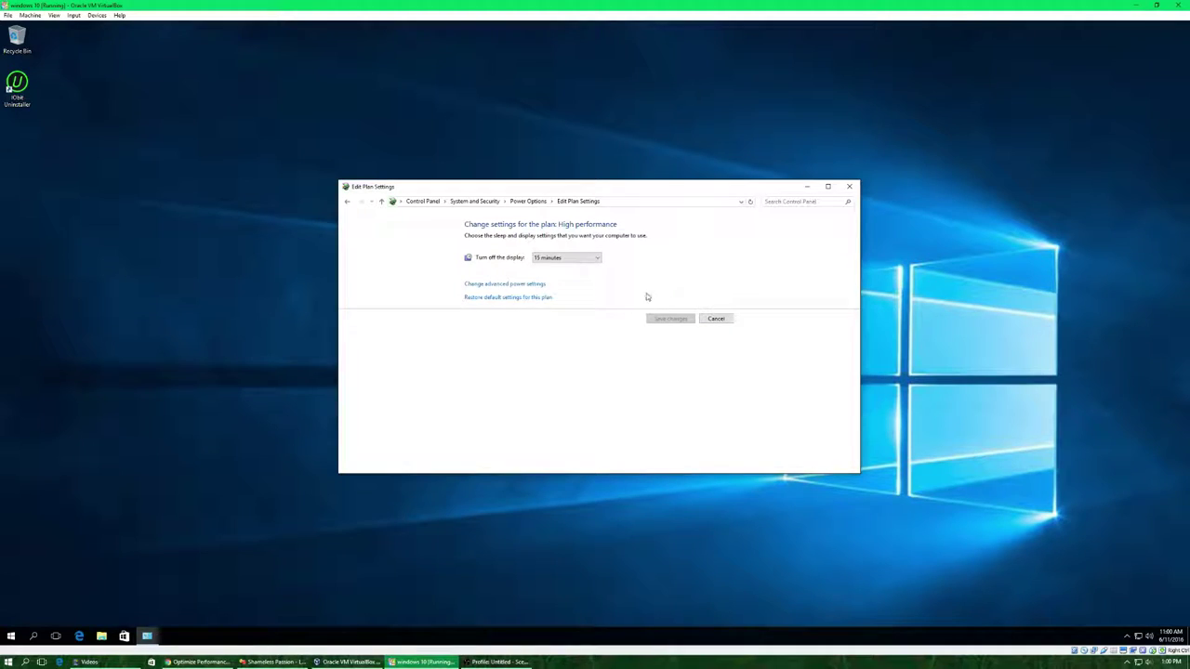
pyautogui.click(509, 284)
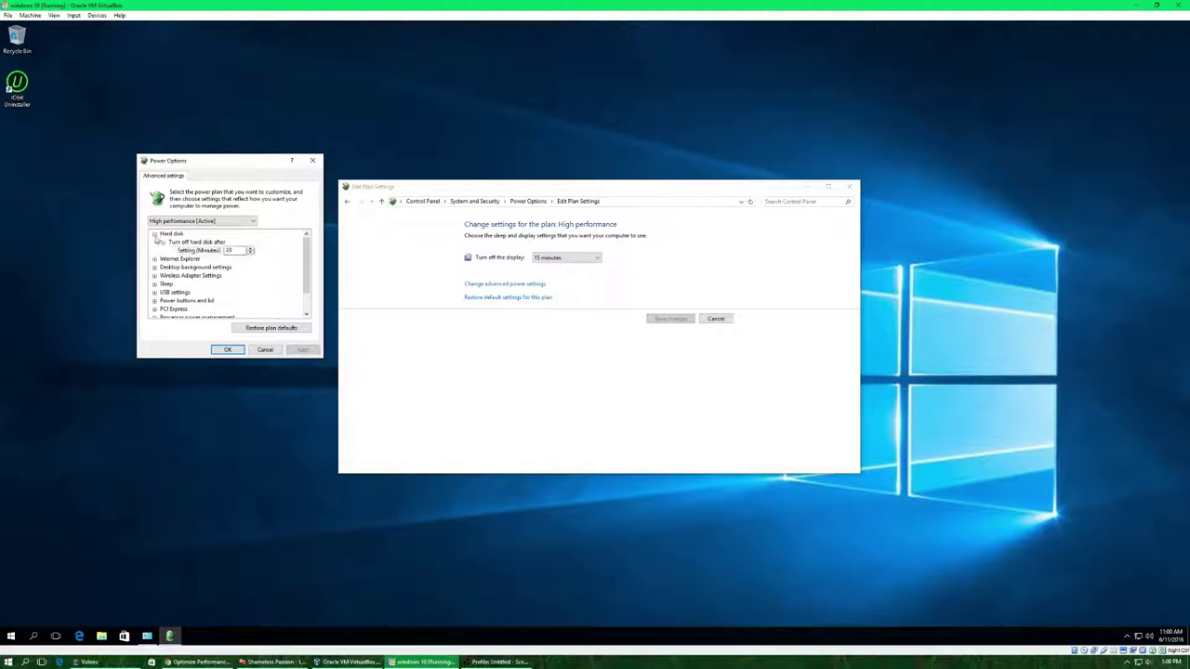
# Set the High performance plan's hard disk turn-off time to 0 minutes, apply it and close the power settings windows.
pyautogui.click(154, 235)
pyautogui.click(154, 234)
pyautogui.click(155, 234)
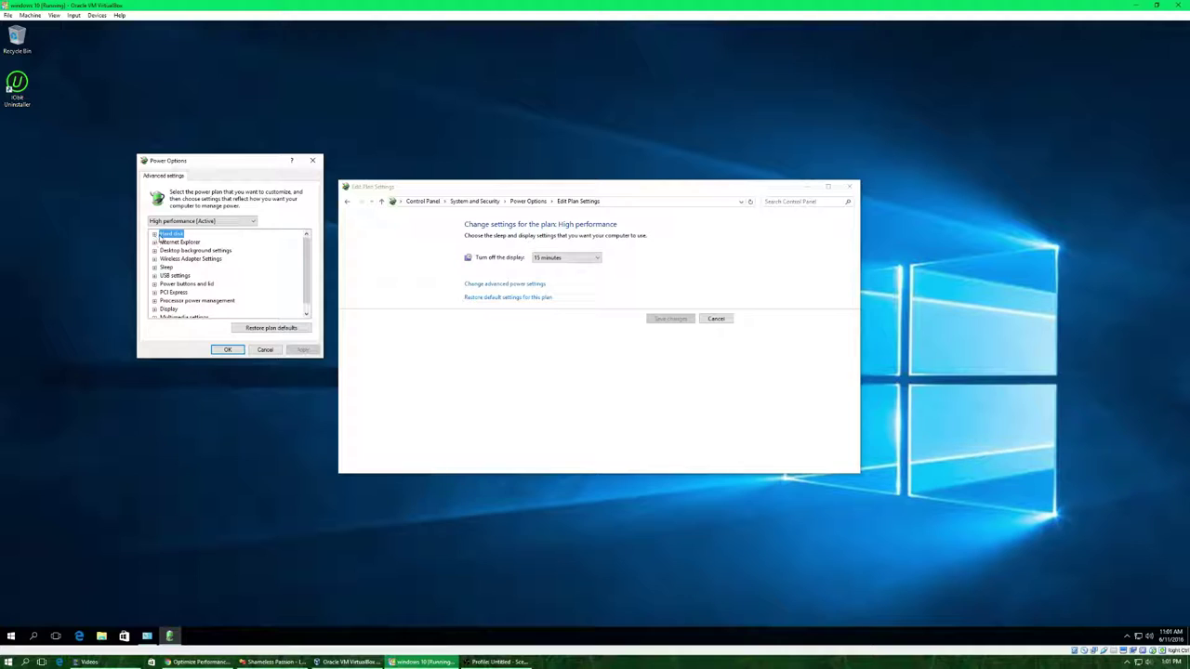
pyautogui.click(155, 234)
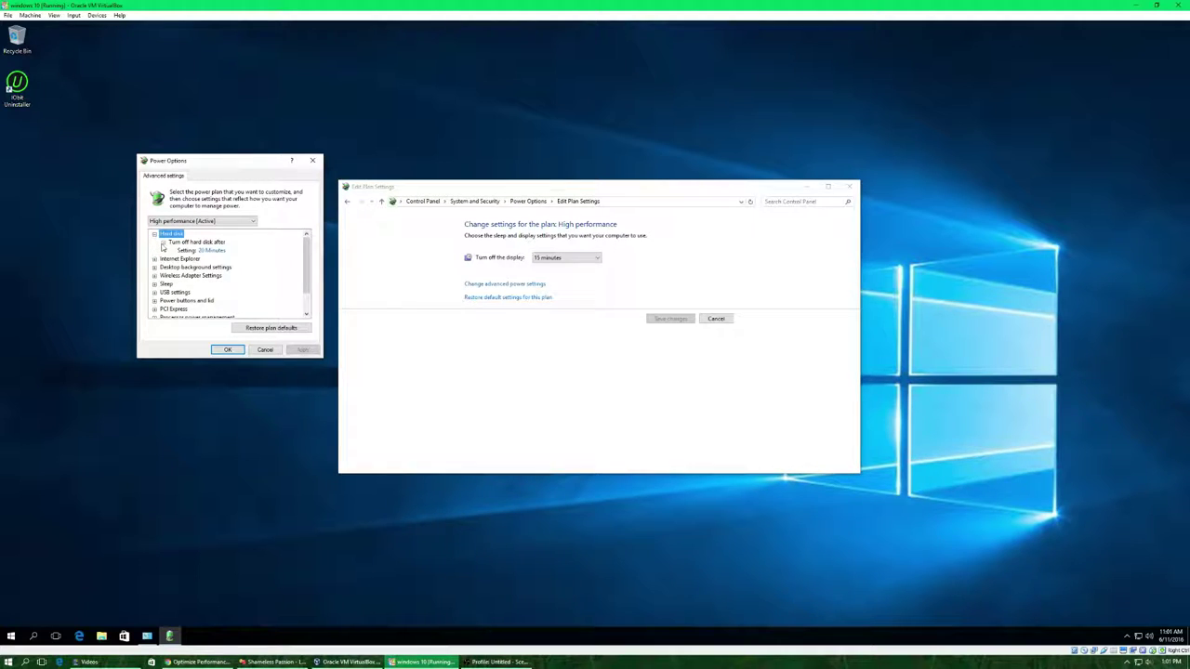
pyautogui.click(164, 242)
pyautogui.click(163, 243)
pyautogui.click(210, 253)
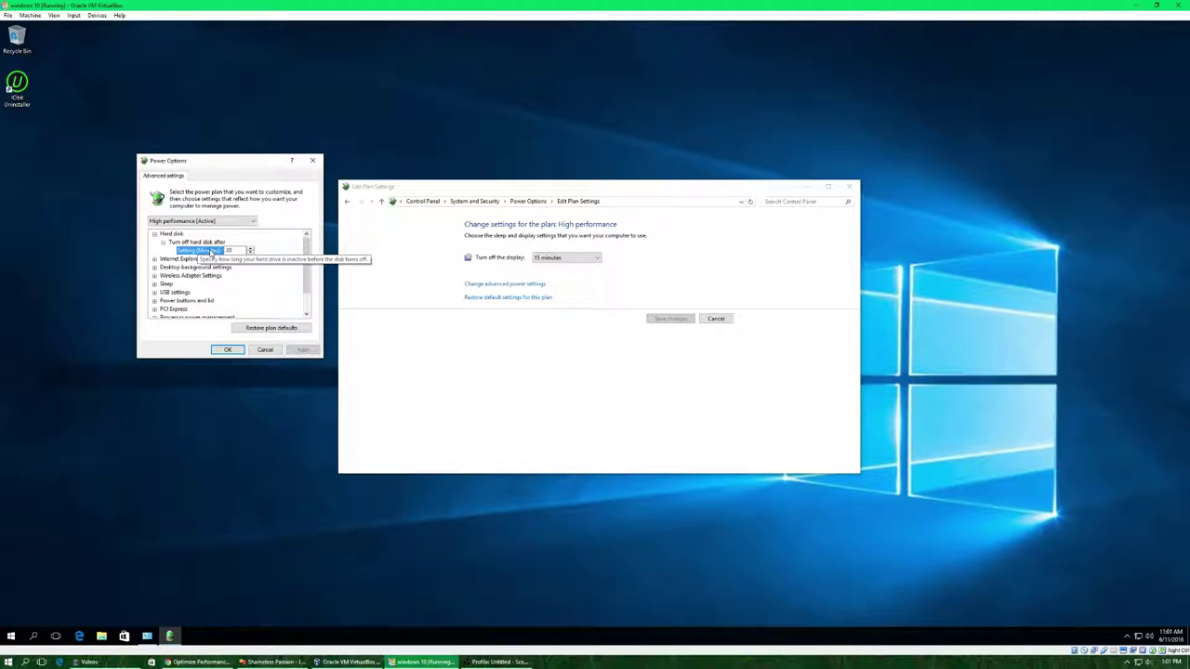
pyautogui.write('0')
pyautogui.click(303, 350)
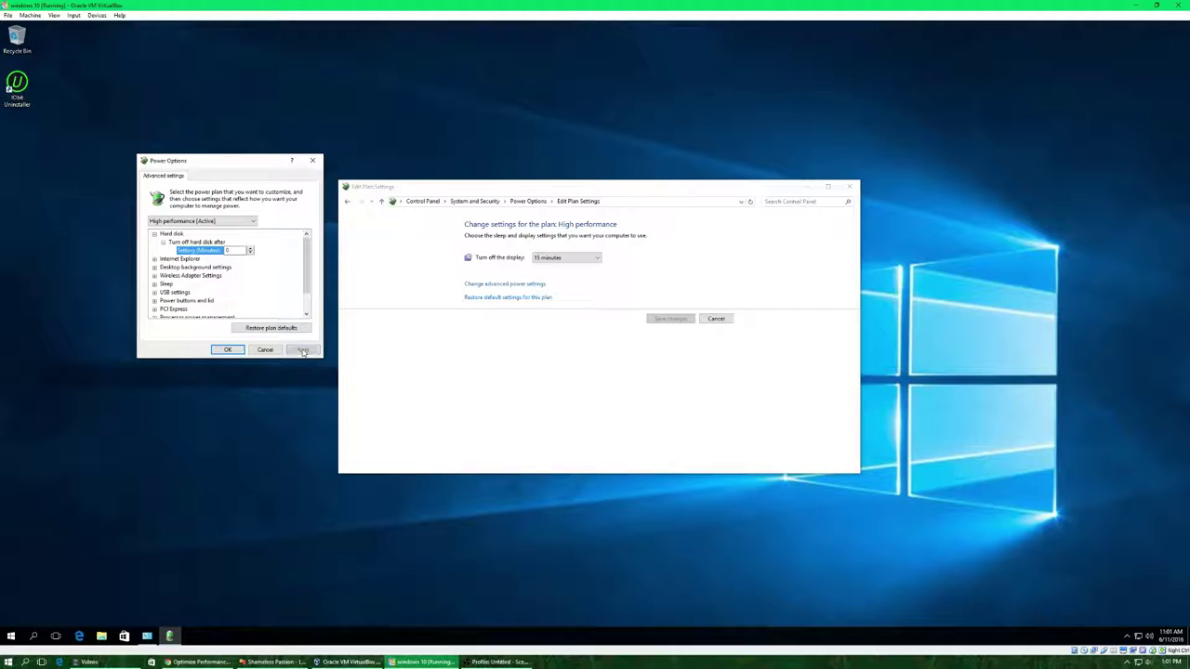
pyautogui.click(186, 241)
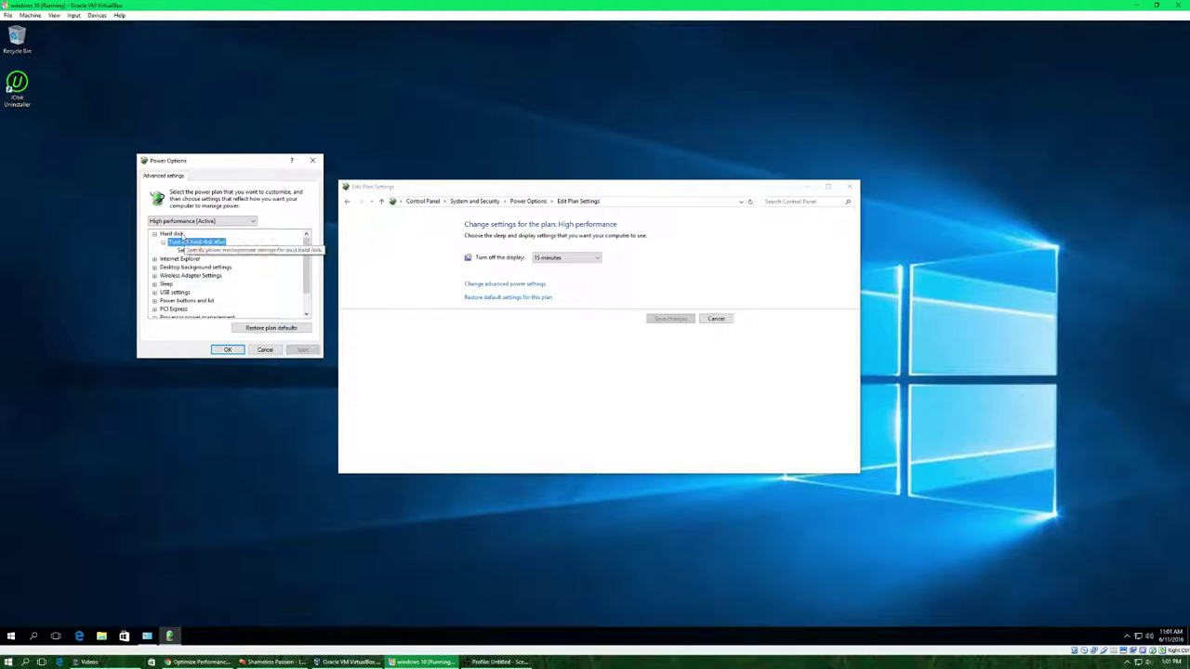
pyautogui.click(179, 235)
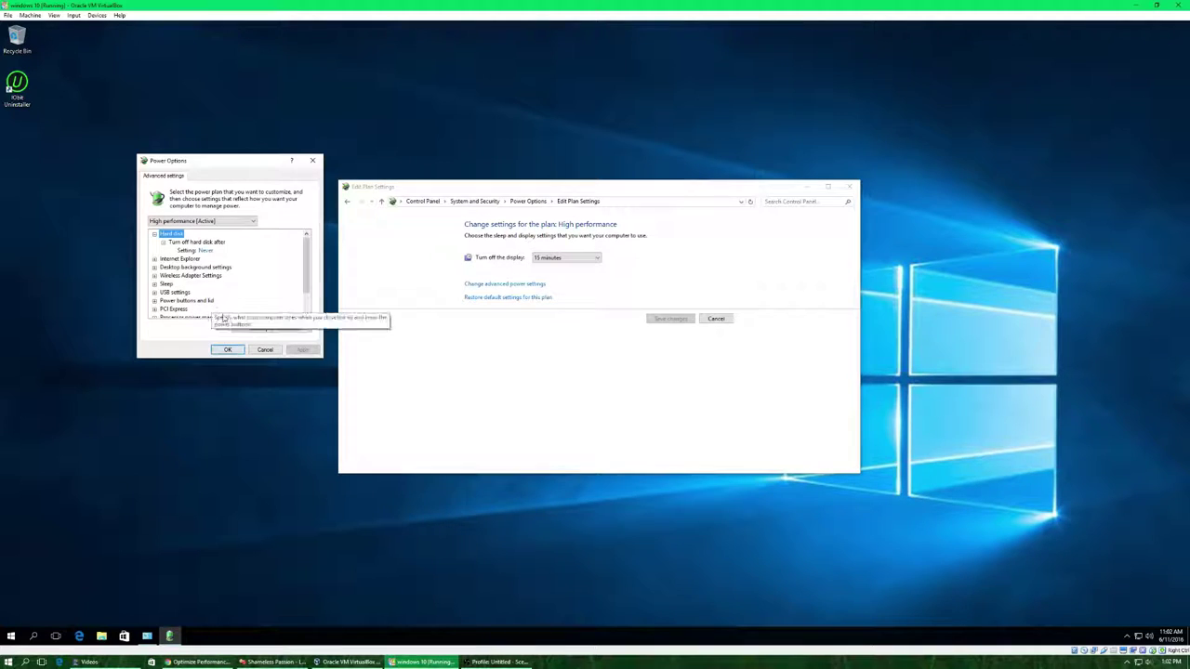
pyautogui.click(237, 349)
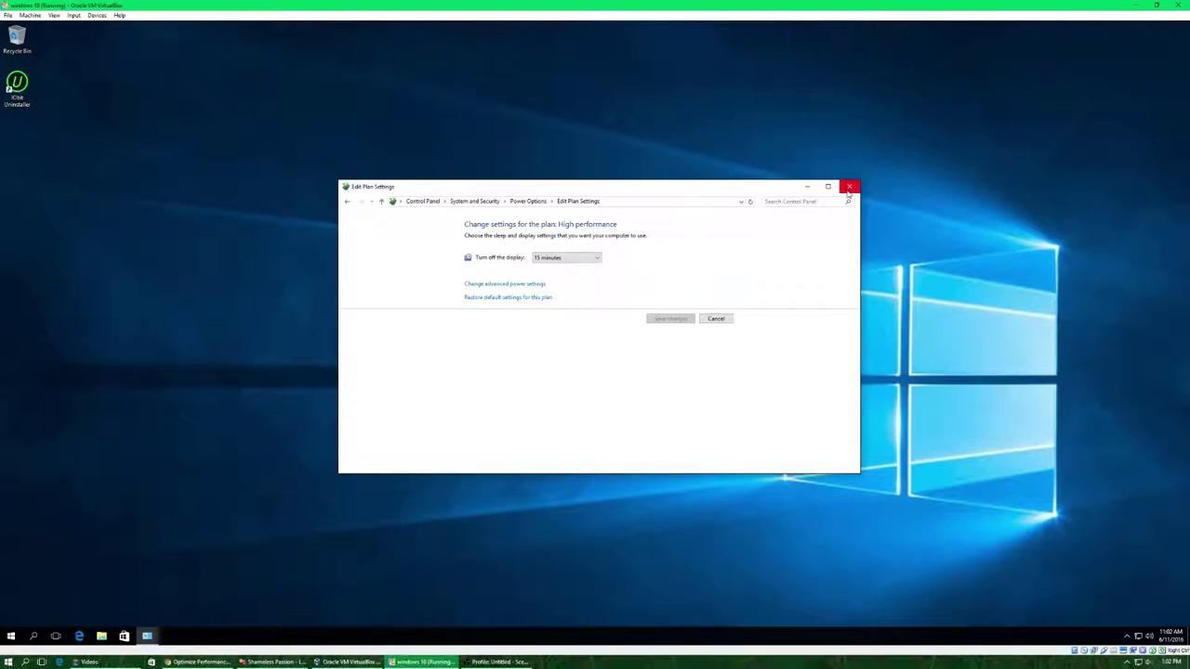
pyautogui.click(848, 188)
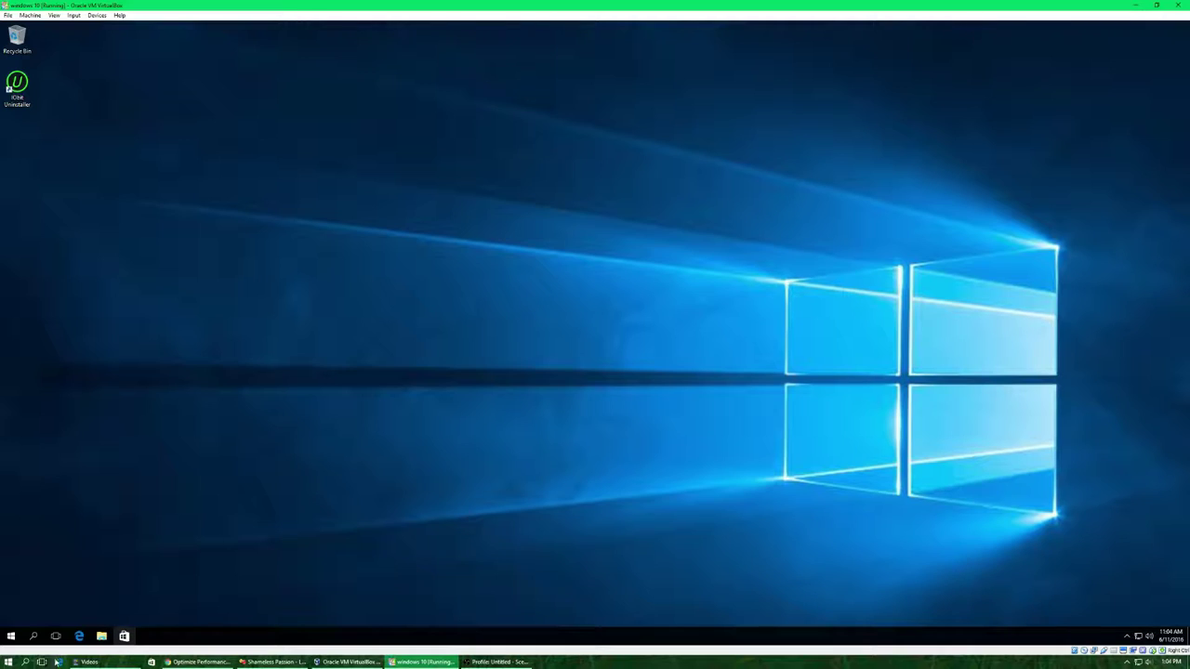
# Open Microsoft Edge in the virtual machine, move its window toward the middle of the desktop and go to dell.com.
pyautogui.click(77, 637)
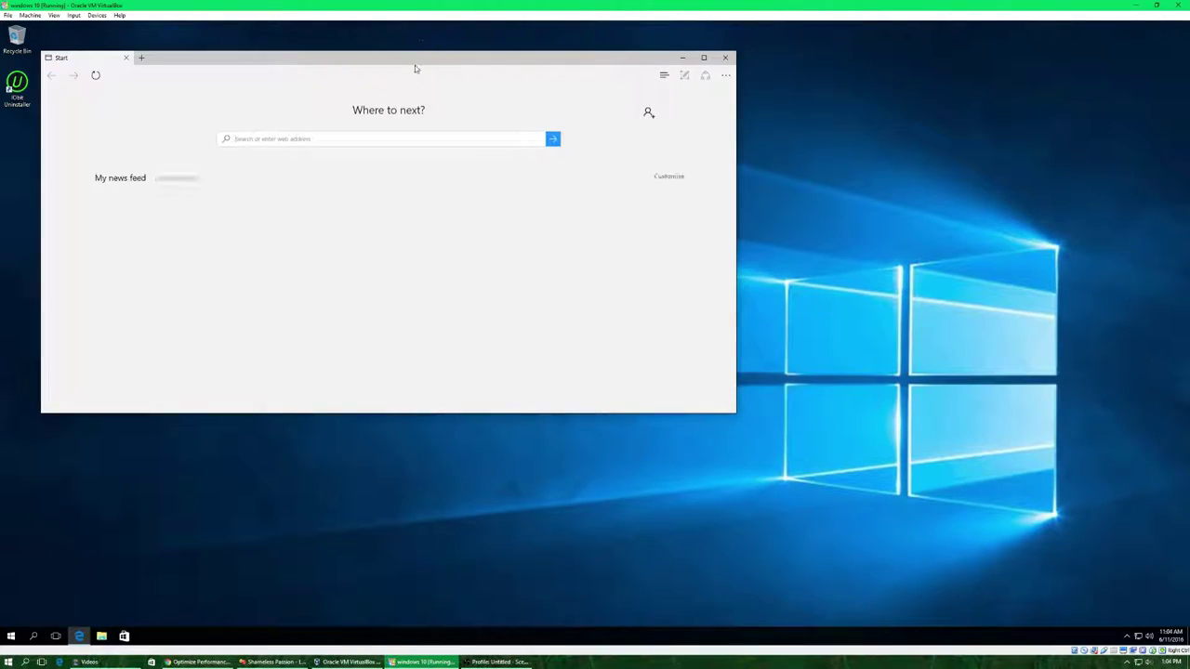
pyautogui.moveTo(415, 65); pyautogui.dragTo(635, 115)
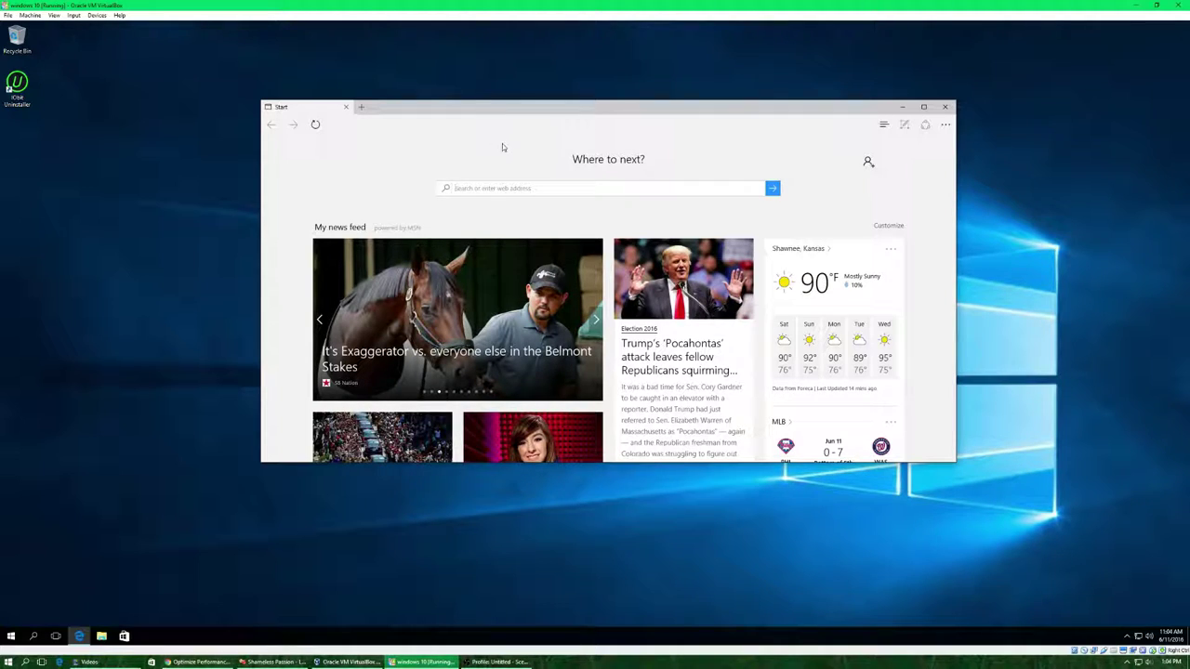
pyautogui.click(464, 186)
pyautogui.write('dell.com')
pyautogui.press('Return')
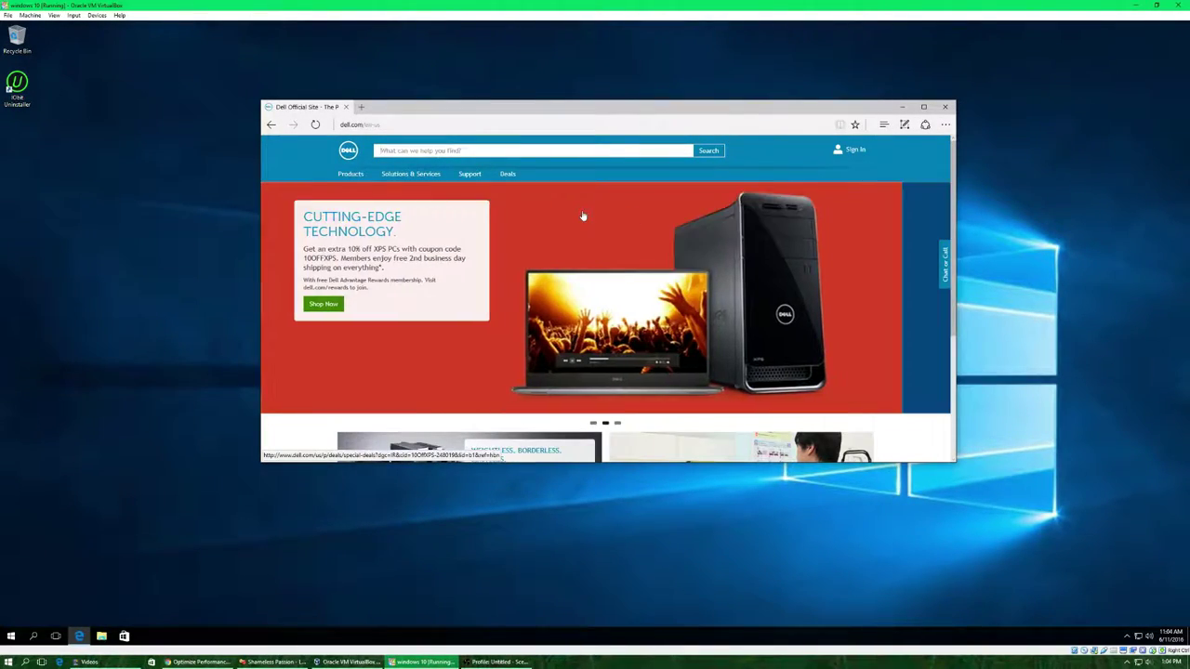
# Open Dell's page with all support options and examine the ways to identify a product.
pyautogui.moveTo(465, 176)
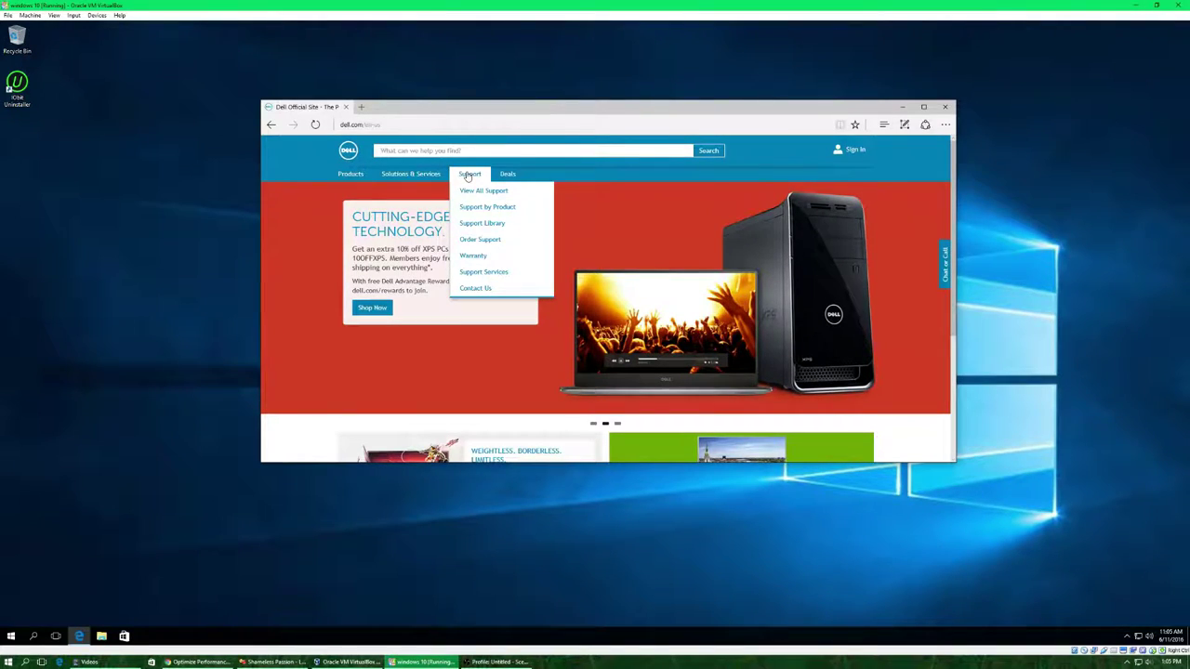
pyautogui.click(469, 177)
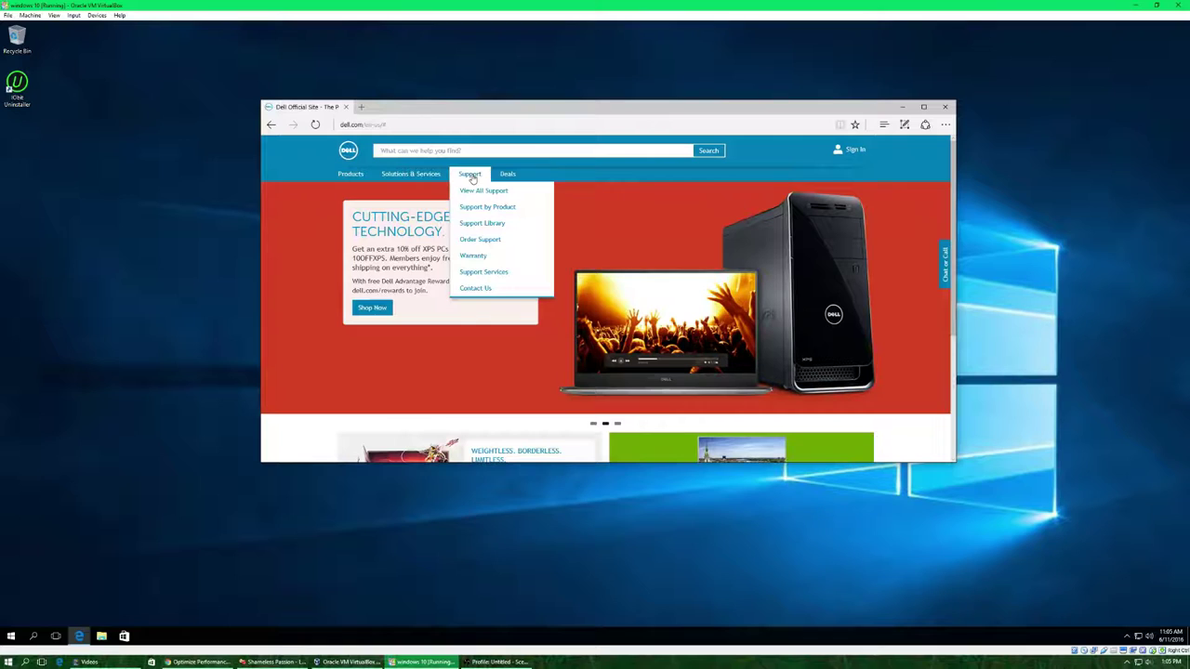
pyautogui.click(476, 192)
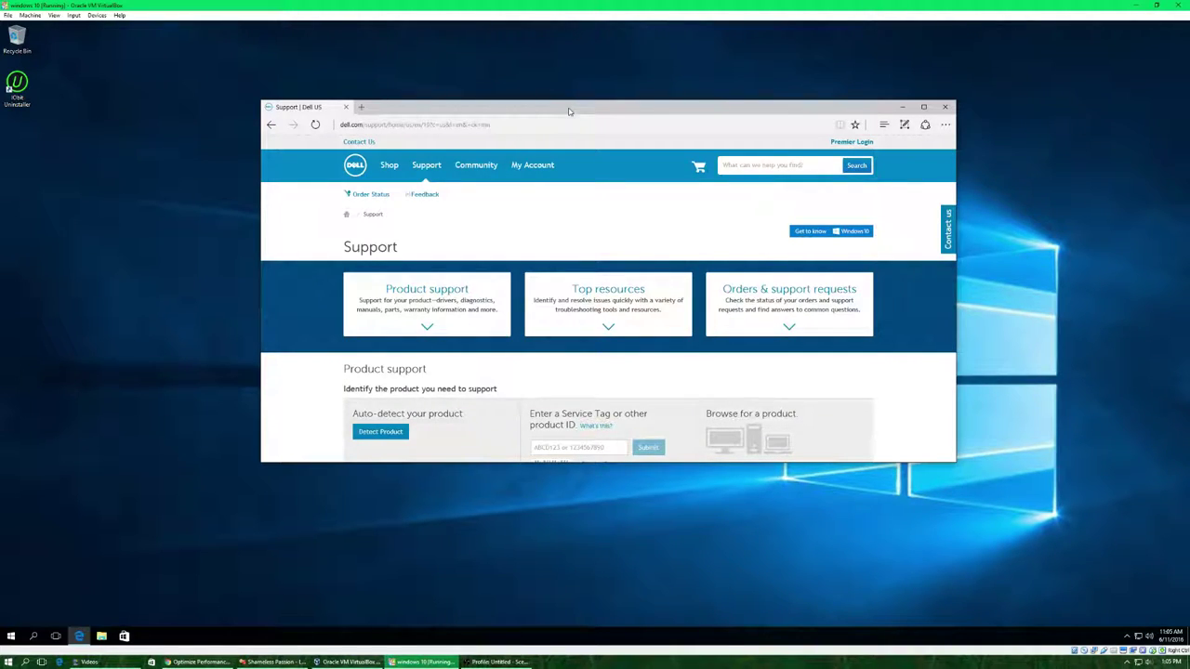
pyautogui.scroll(-2, 653, 226)
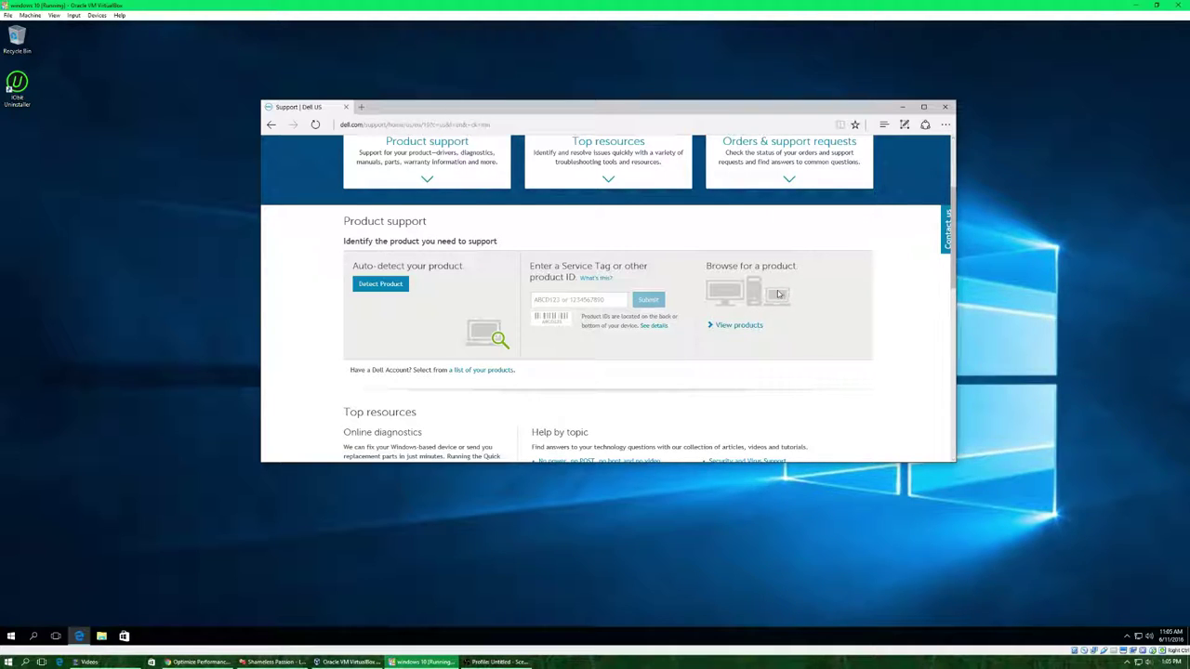
pyautogui.scroll(3, 775, 294)
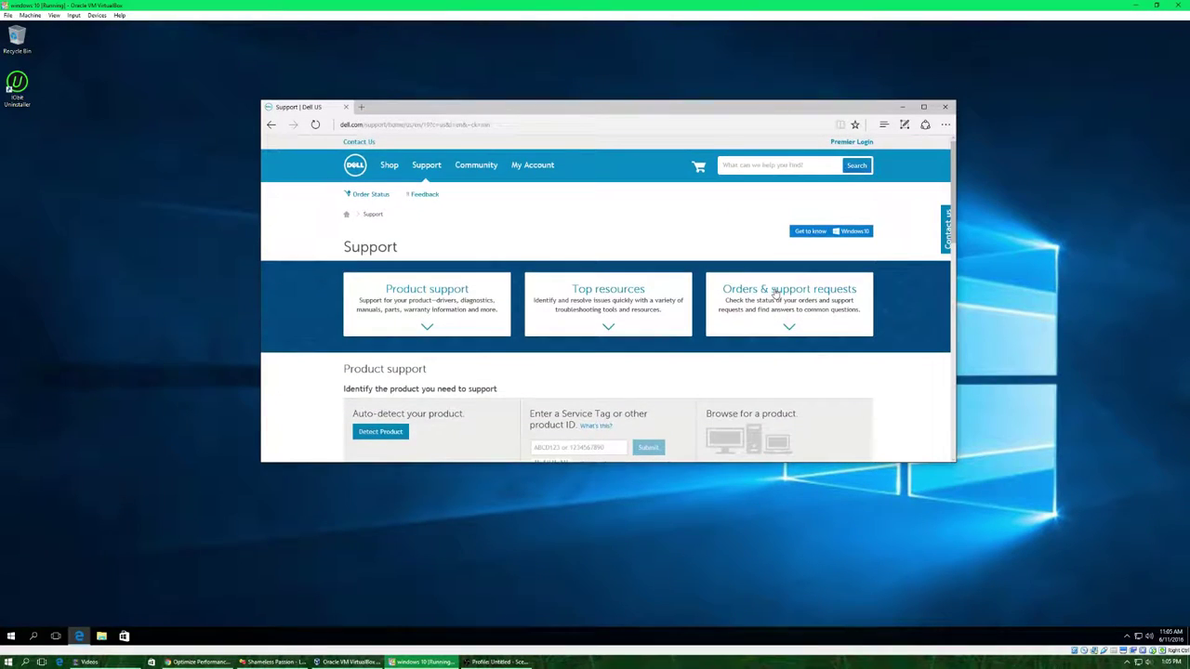
pyautogui.scroll(-3, 775, 294)
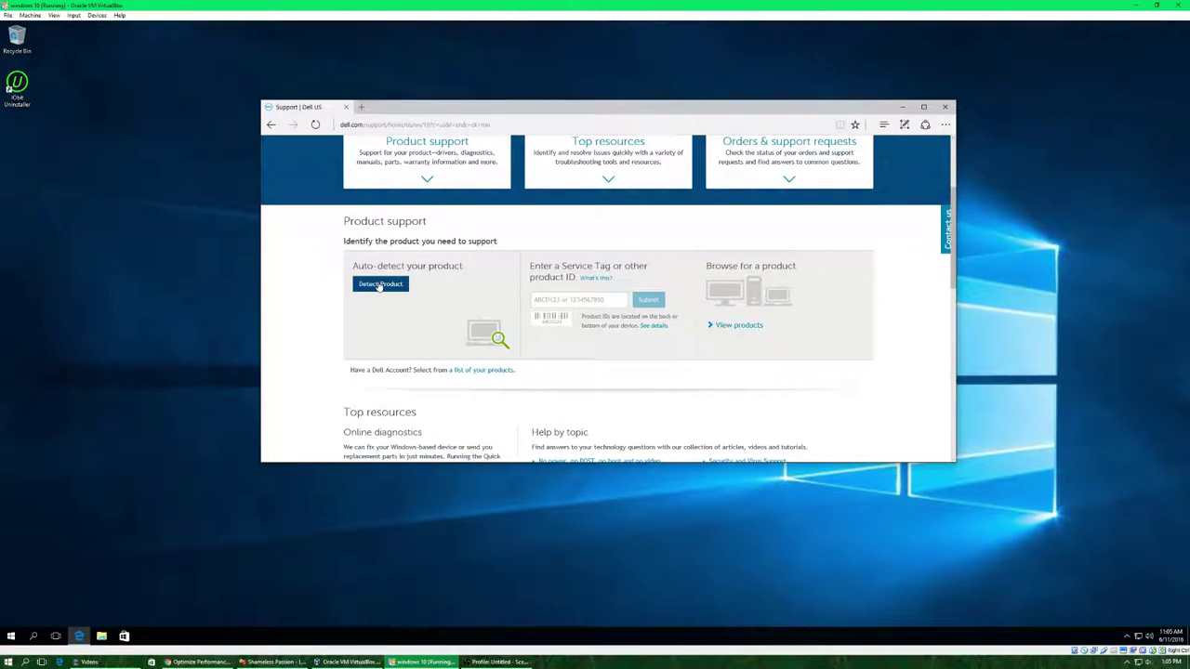
pyautogui.scroll(-3, 671, 352)
pyautogui.scroll(5, 670, 352)
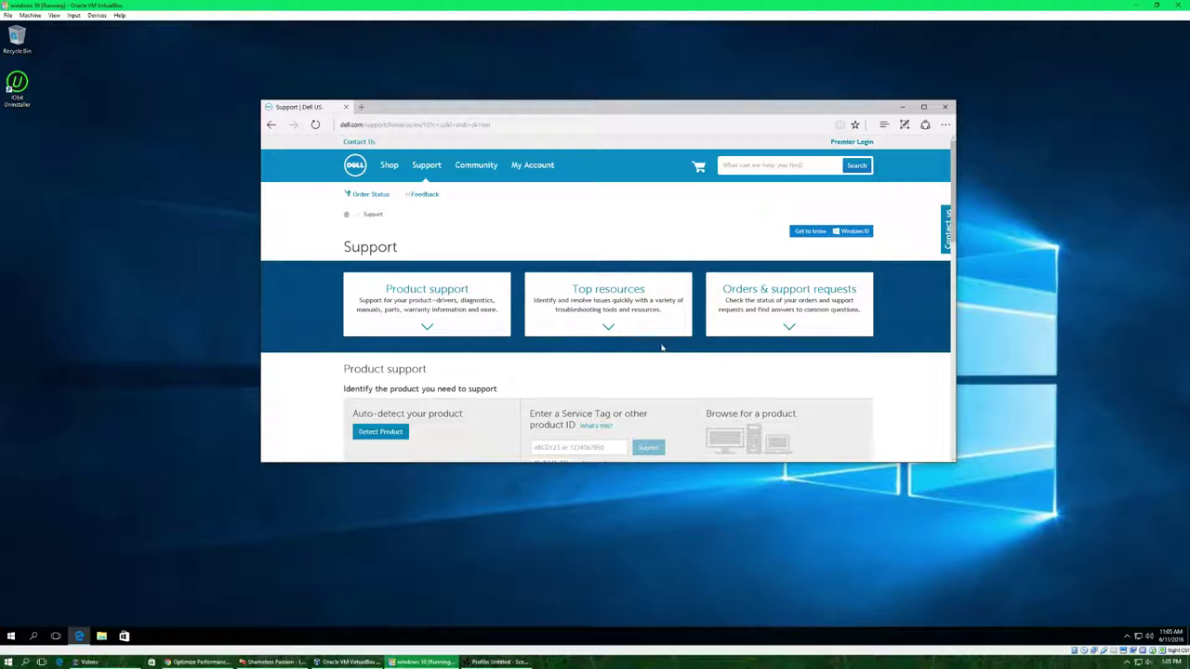
# In Dell's product support, browse the laptops in the Alienware family and open the Alienware 18 support page.
pyautogui.click(423, 316)
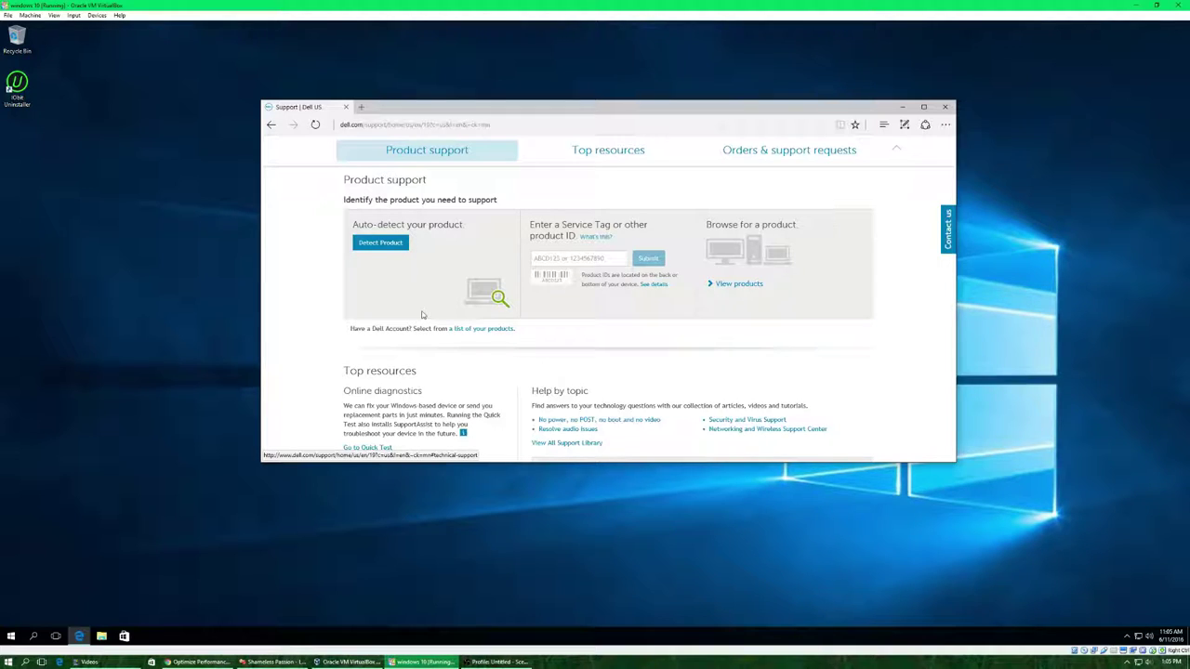
pyautogui.click(721, 287)
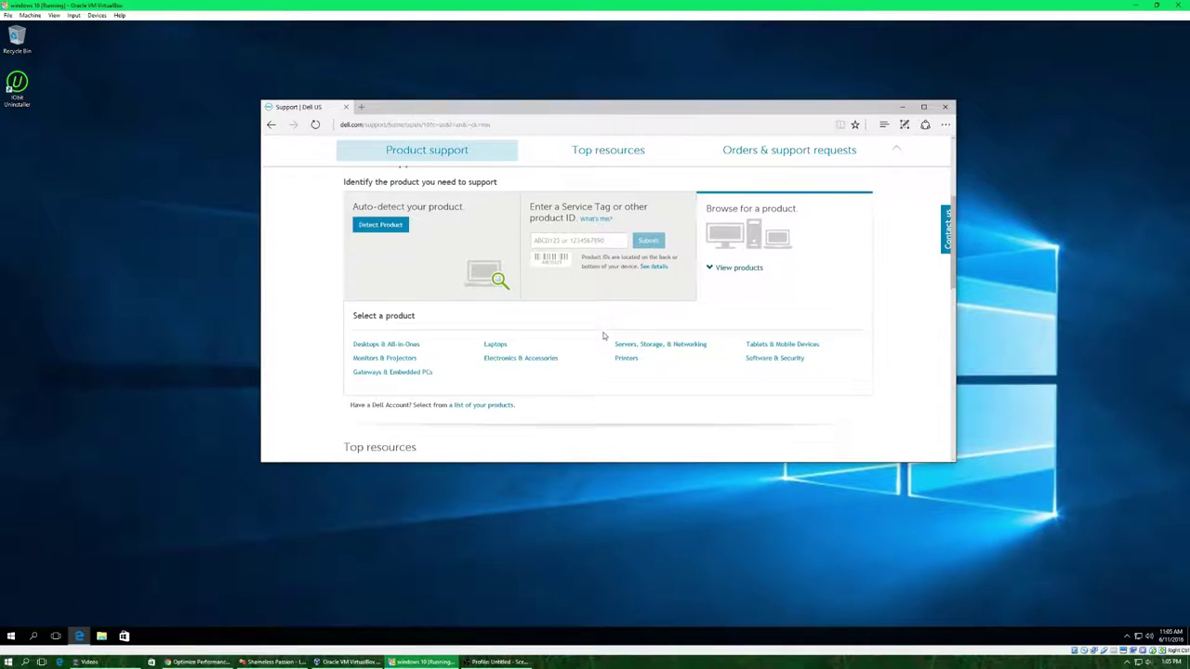
pyautogui.click(495, 215)
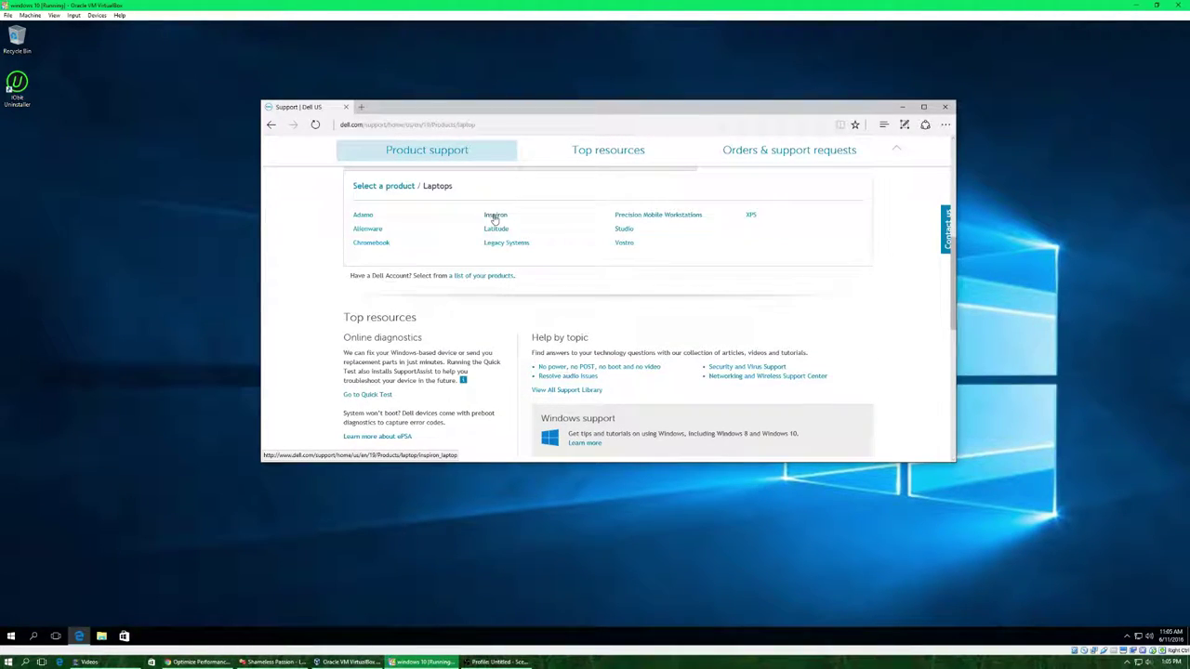
pyautogui.click(367, 230)
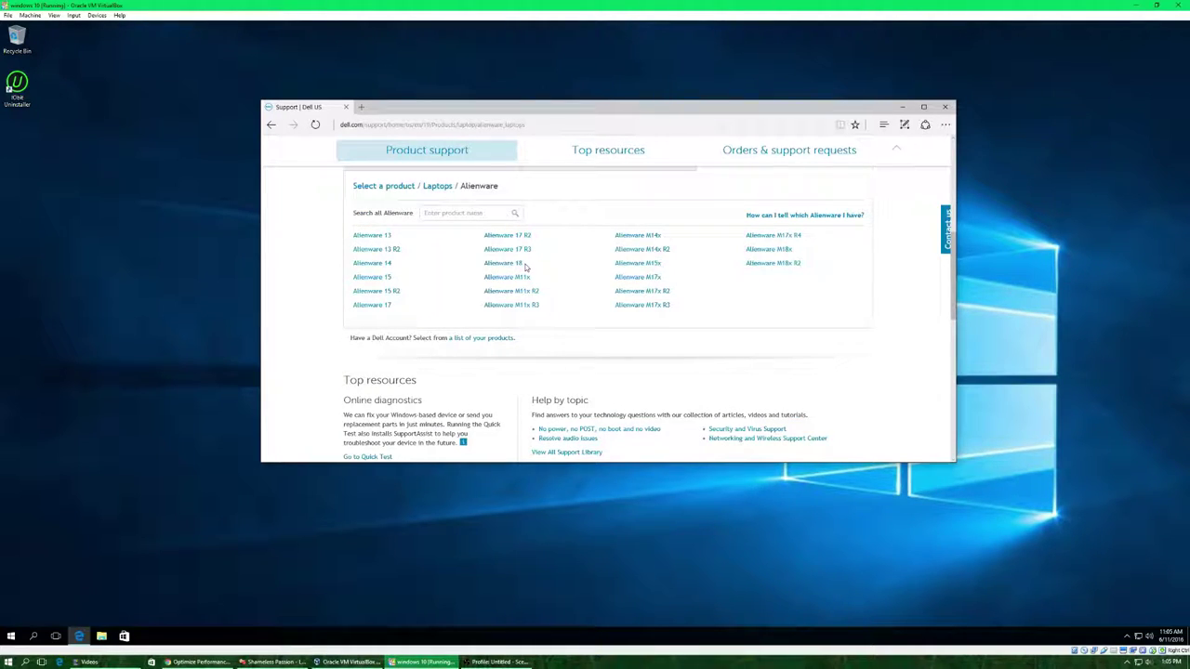
pyautogui.click(507, 264)
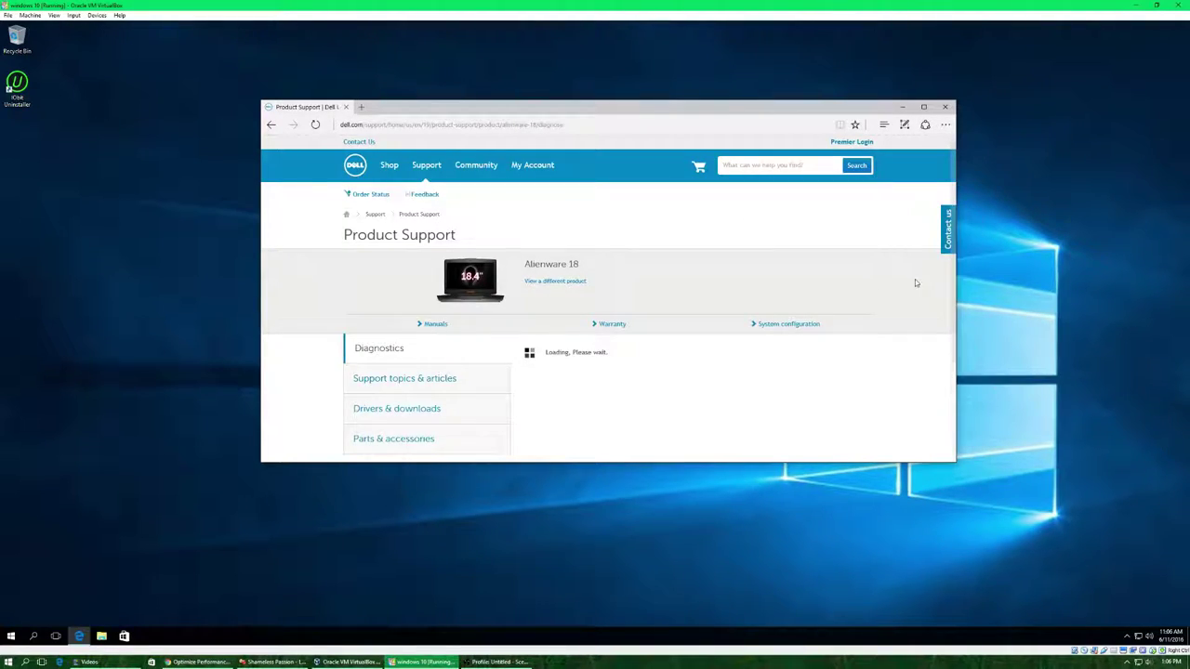
# Open Drivers & downloads for the Alienware 18 and examine the driver update options.
pyautogui.scroll(-1, 915, 282)
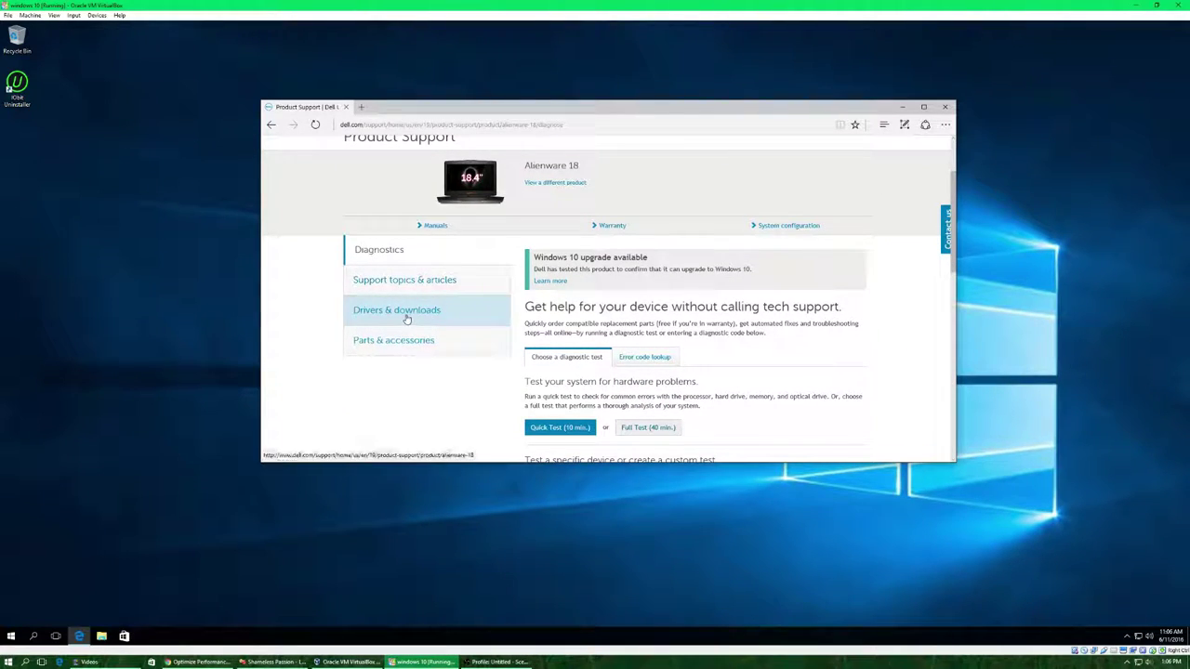
pyautogui.click(406, 318)
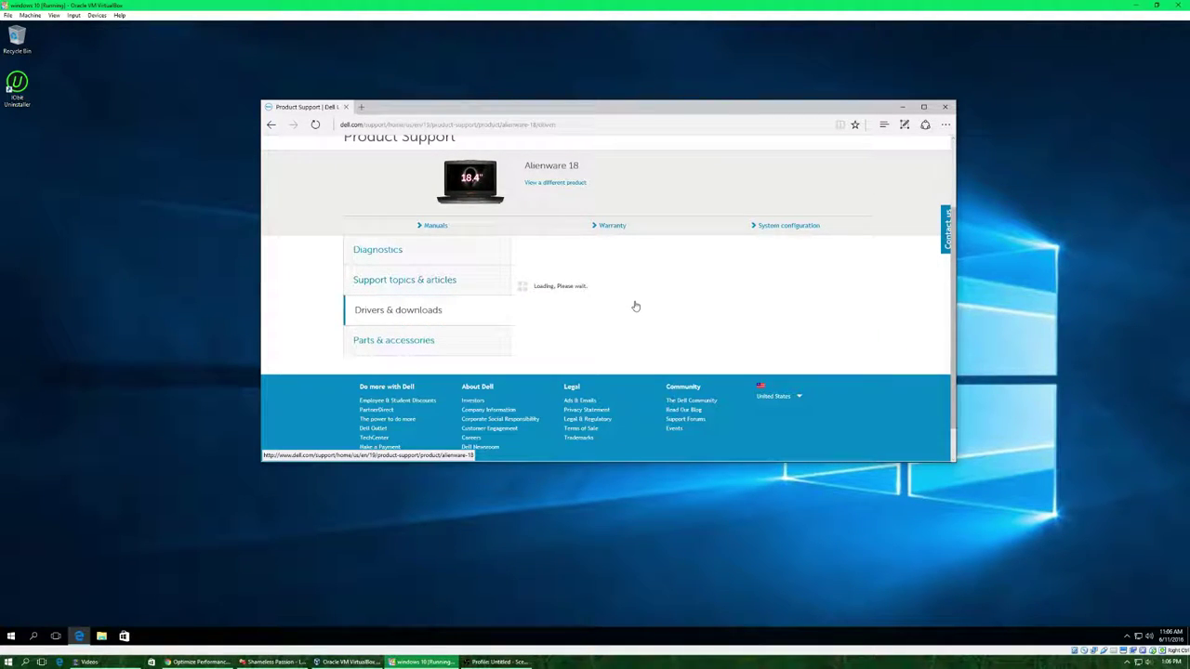
pyautogui.scroll(-1, 635, 306)
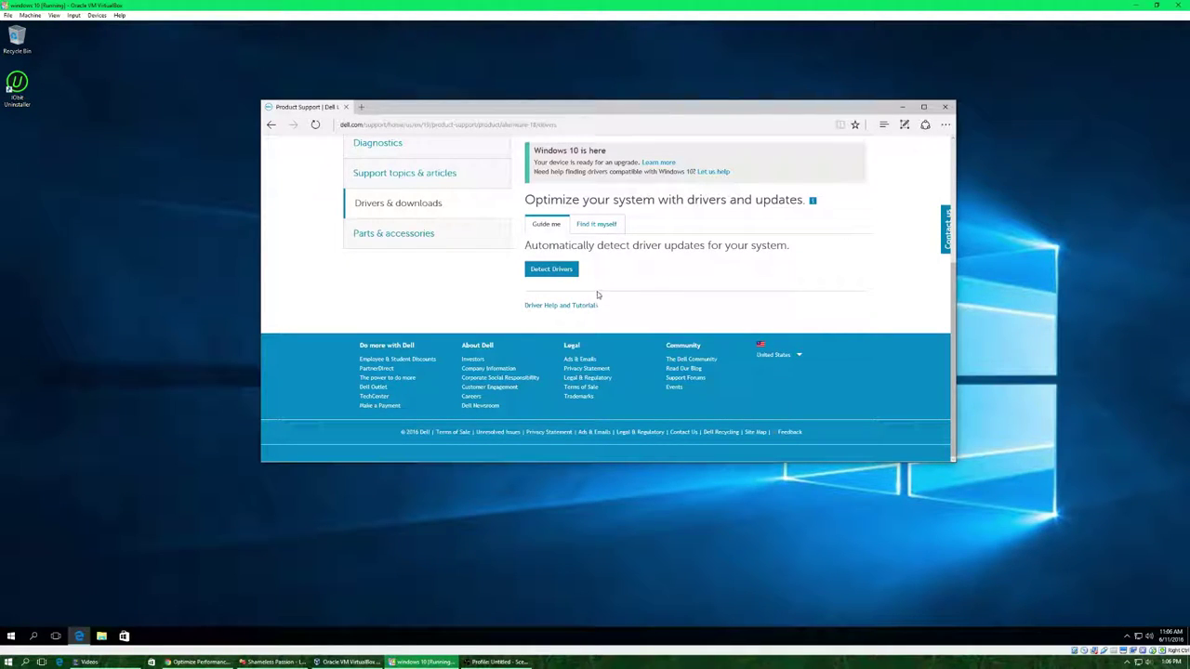
pyautogui.scroll(2, 565, 305)
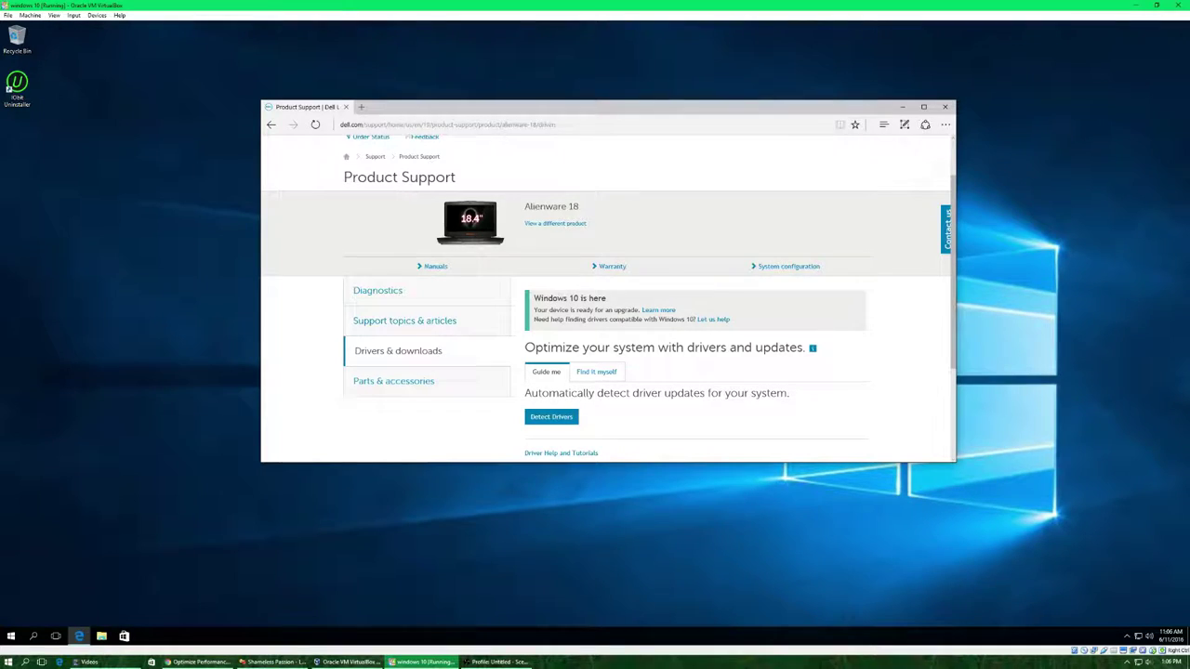
# Go to the asus.com website in the same browser tab.
pyautogui.click(501, 126)
pyautogui.write('asus')
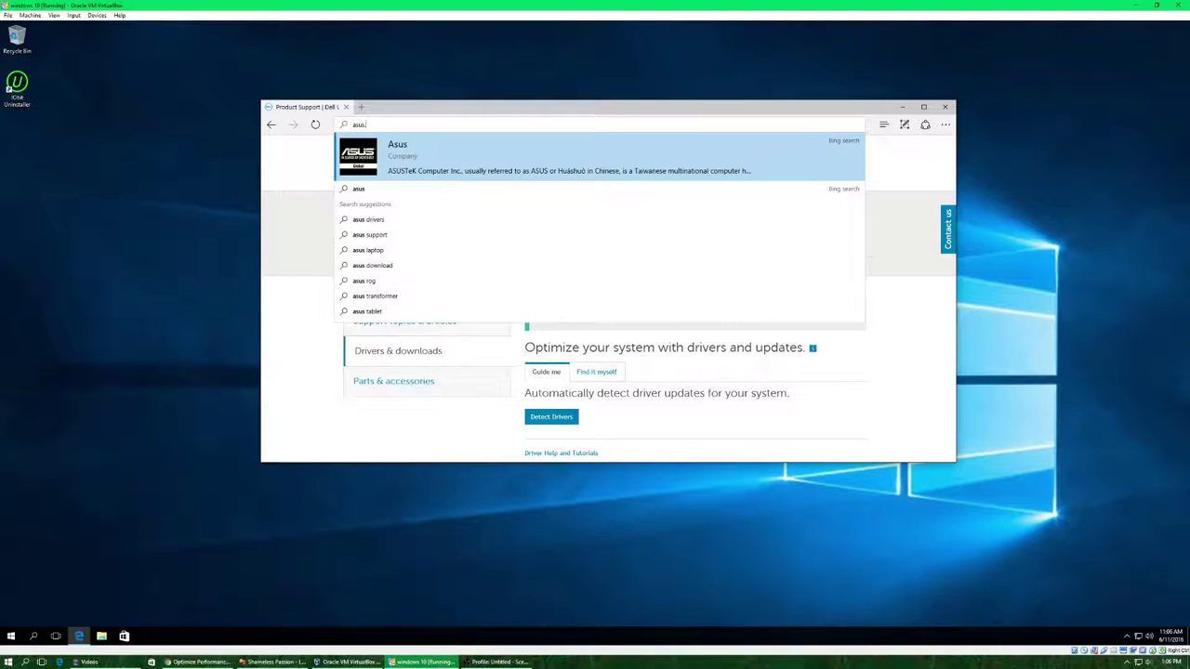
pyautogui.write('.com')
pyautogui.press('Return')
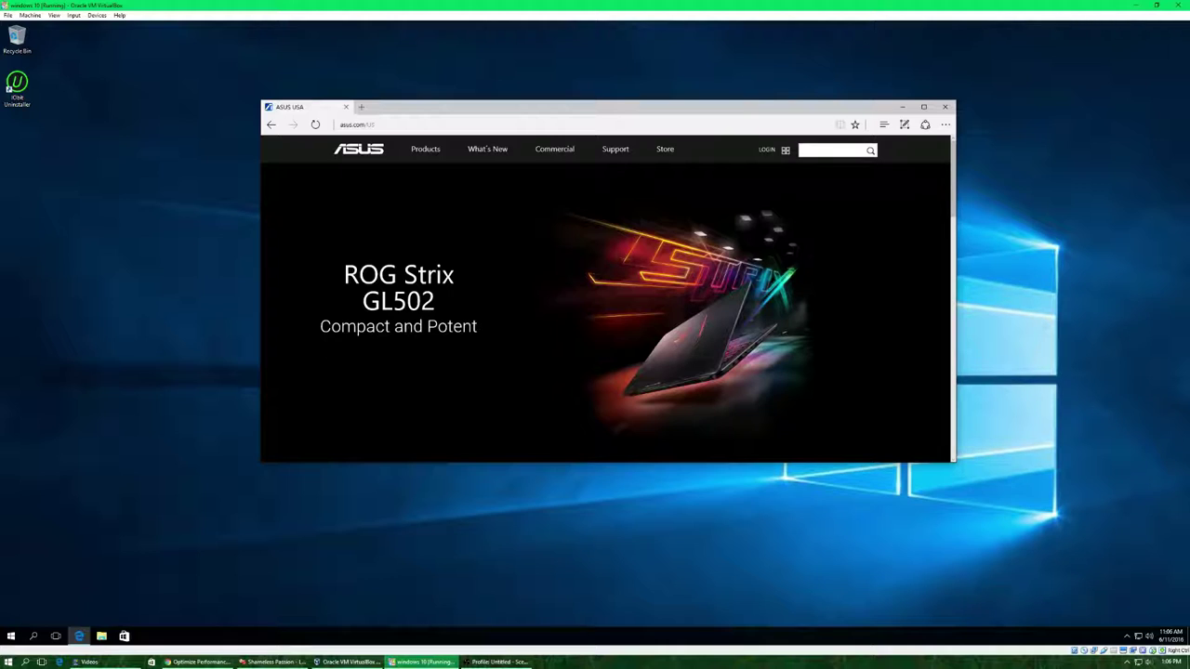
# Open the ASUS Support page and look through its model search, quick service and contact sections.
pyautogui.moveTo(622, 154)
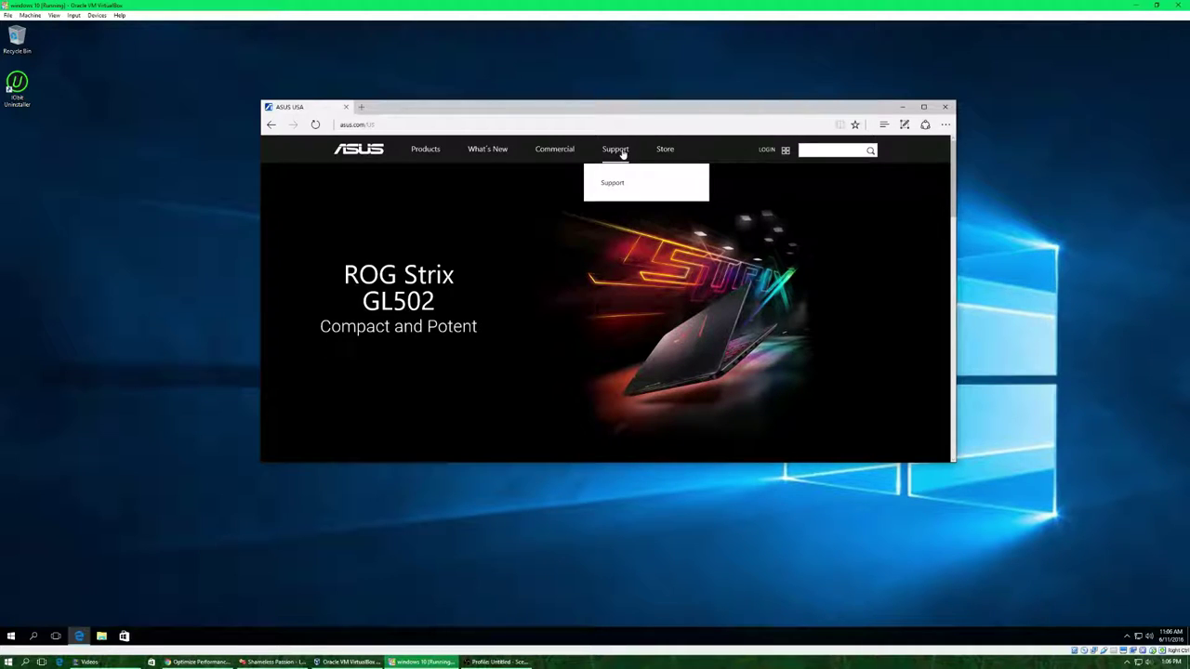
pyautogui.click(611, 189)
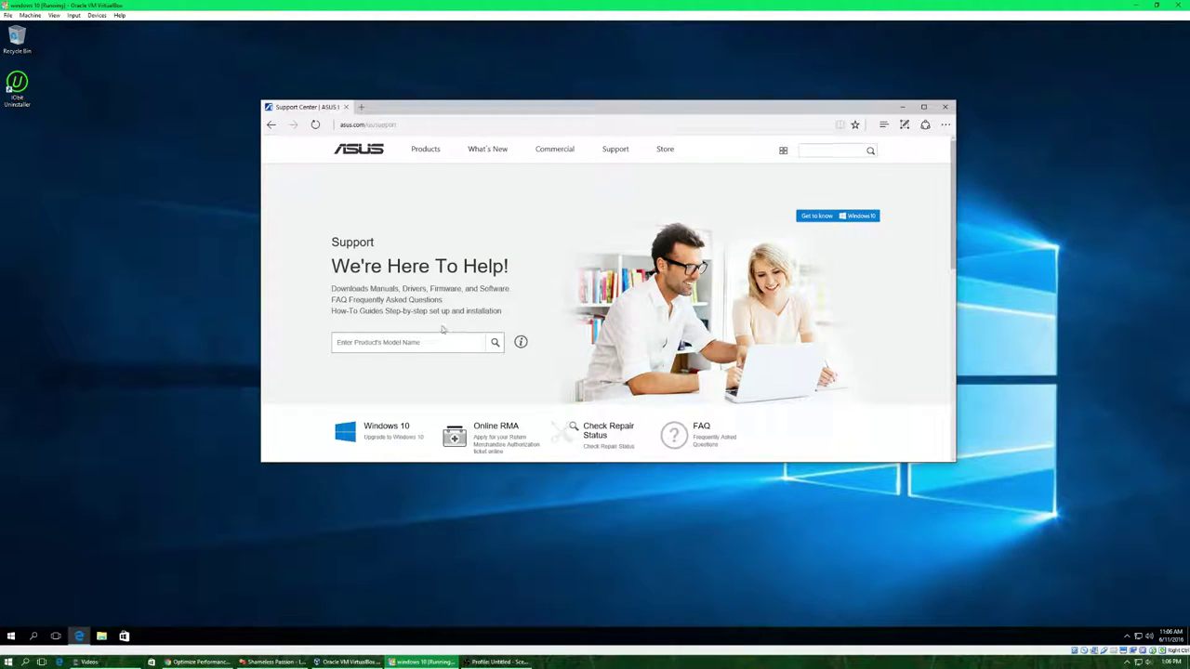
pyautogui.scroll(-1, 557, 239)
pyautogui.scroll(-2, 609, 298)
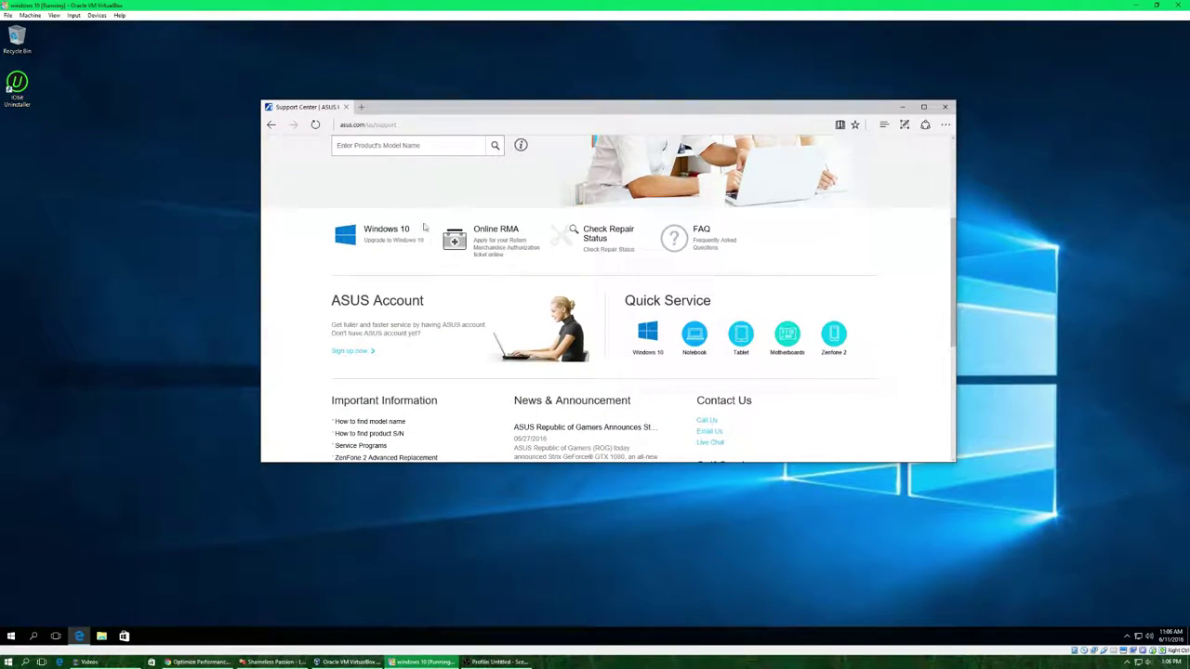
pyautogui.scroll(3, 609, 298)
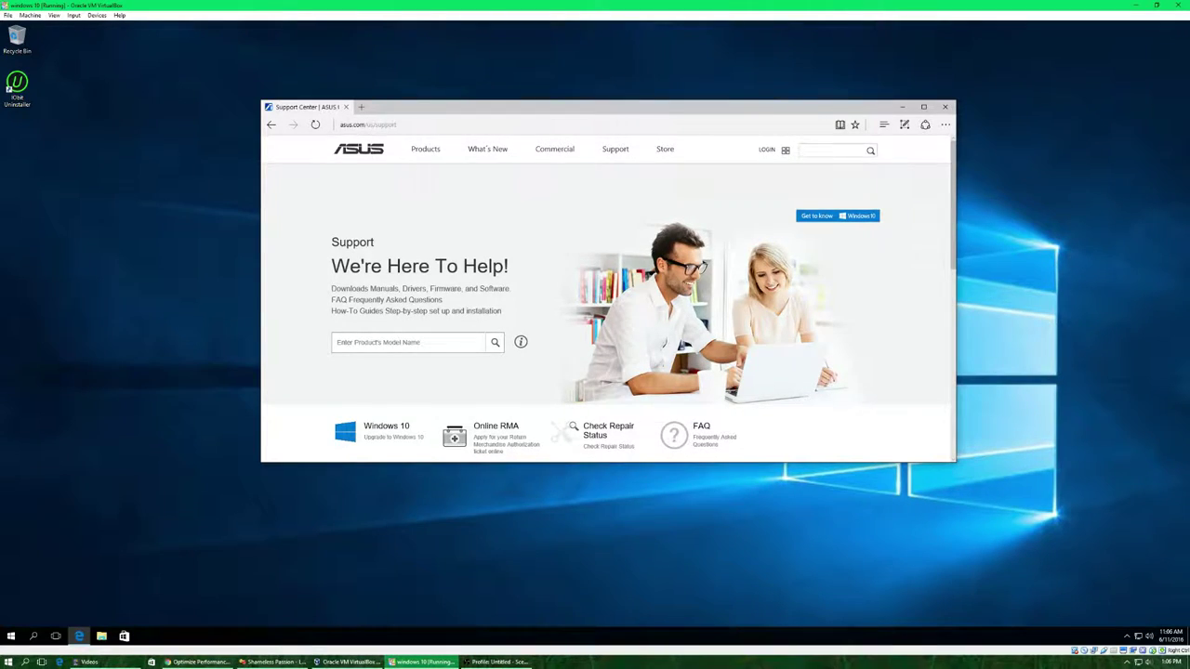
pyautogui.scroll(-5, 479, 347)
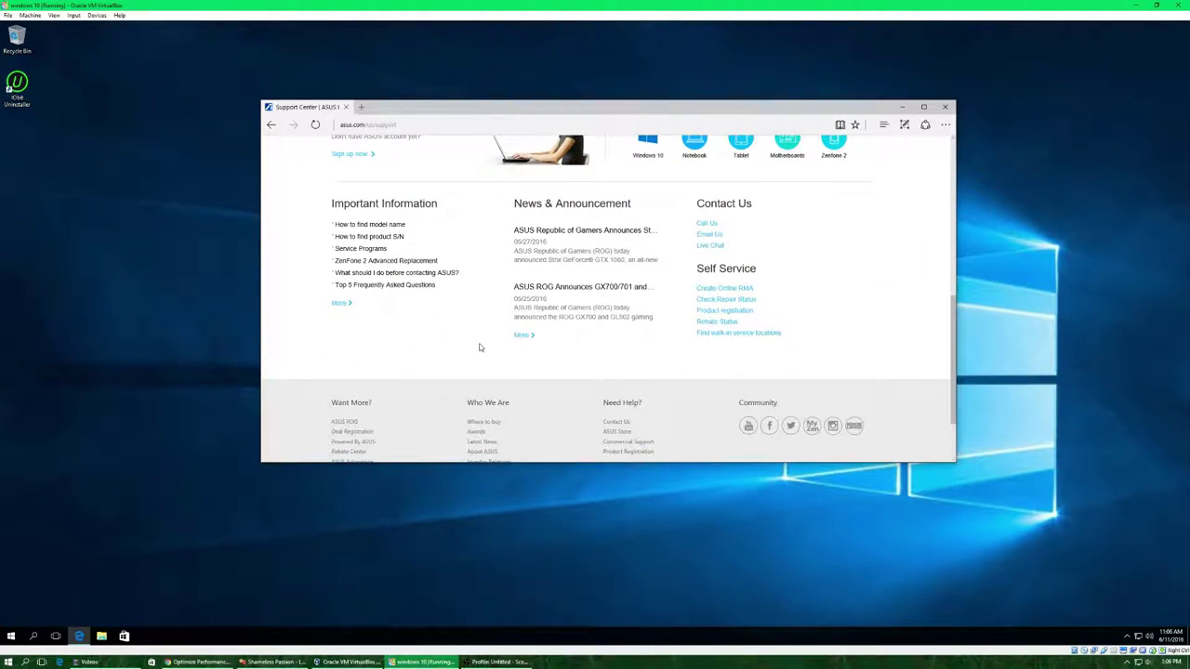
pyautogui.scroll(5, 480, 347)
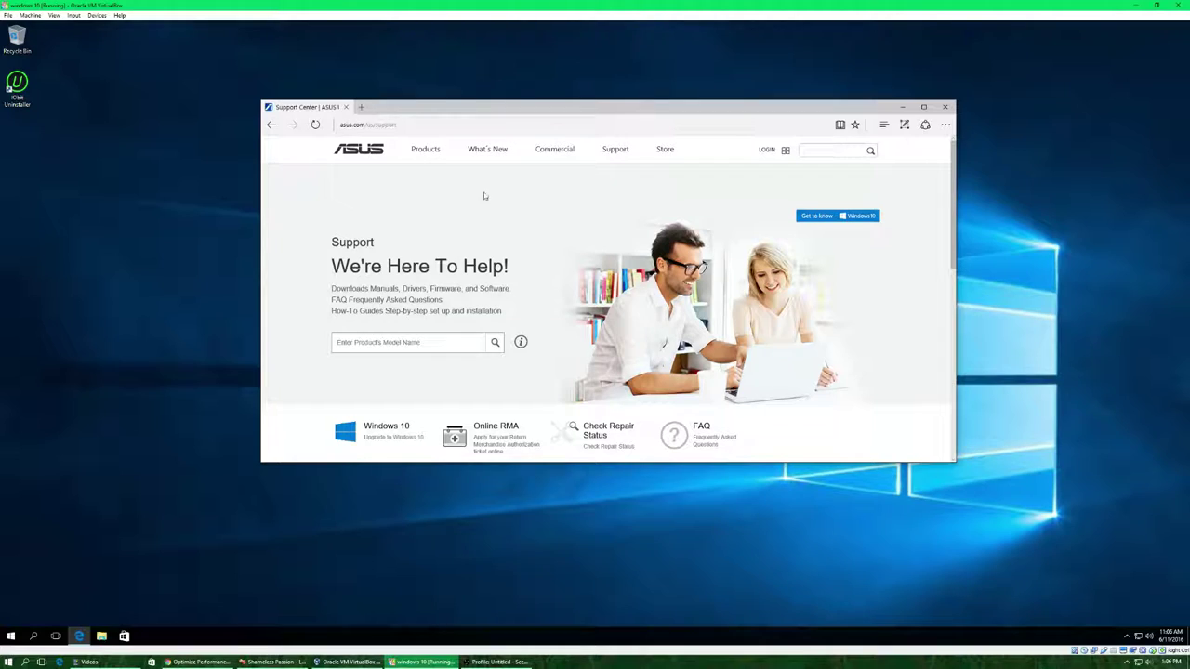
# Open the ASUS ZenBook Pro UX501VW product page from the ZenBook series notebooks.
pyautogui.moveTo(423, 153)
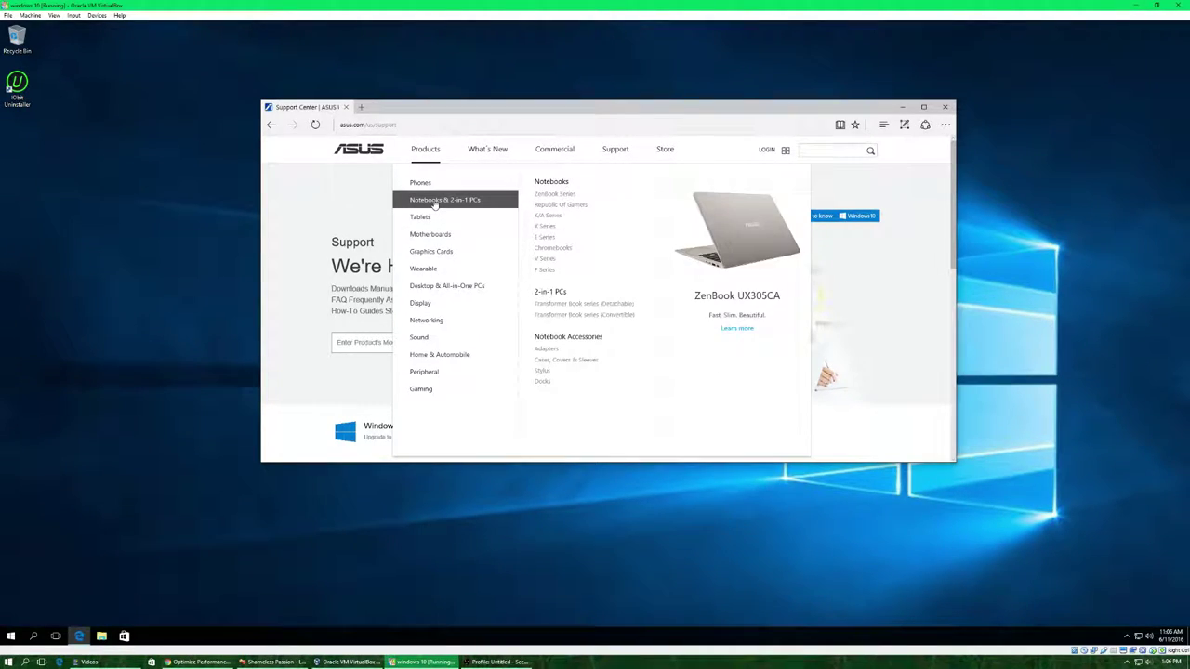
pyautogui.click(558, 194)
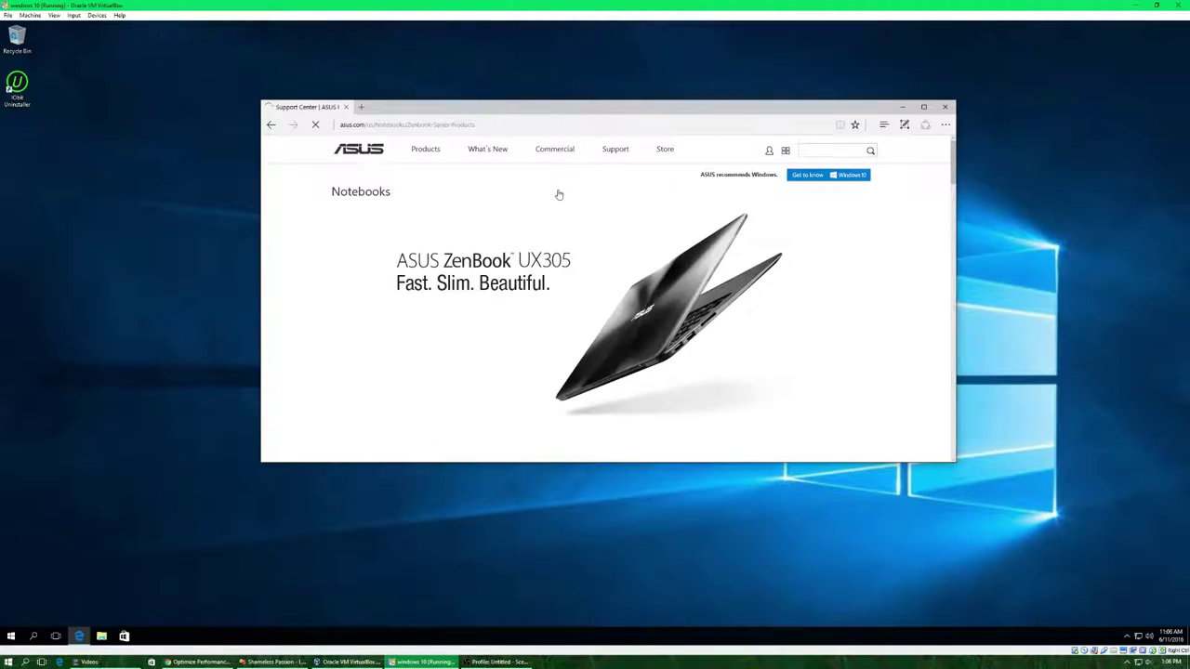
pyautogui.scroll(-3, 584, 295)
pyautogui.click(524, 267)
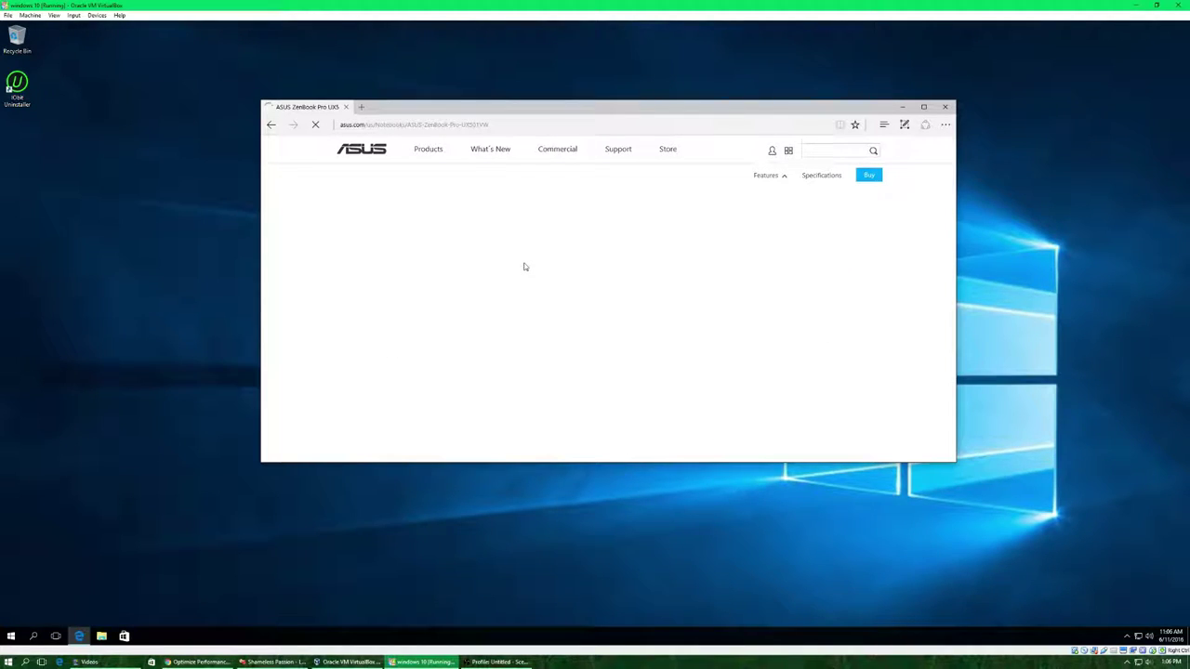
pyautogui.scroll(-3, 524, 267)
pyautogui.scroll(-10, 524, 267)
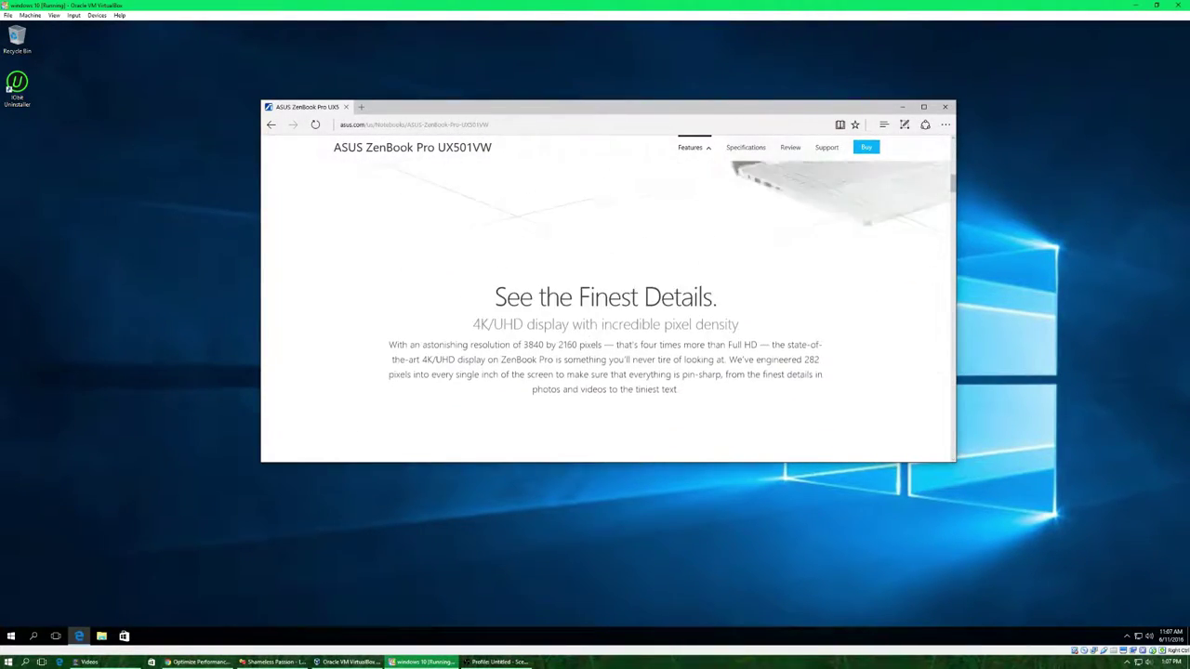
# Open the ZenBook Pro UX501VW's Driver & Tools support section and list the files for Windows 10 64bit.
pyautogui.moveTo(953, 220); pyautogui.dragTo(930, 148)
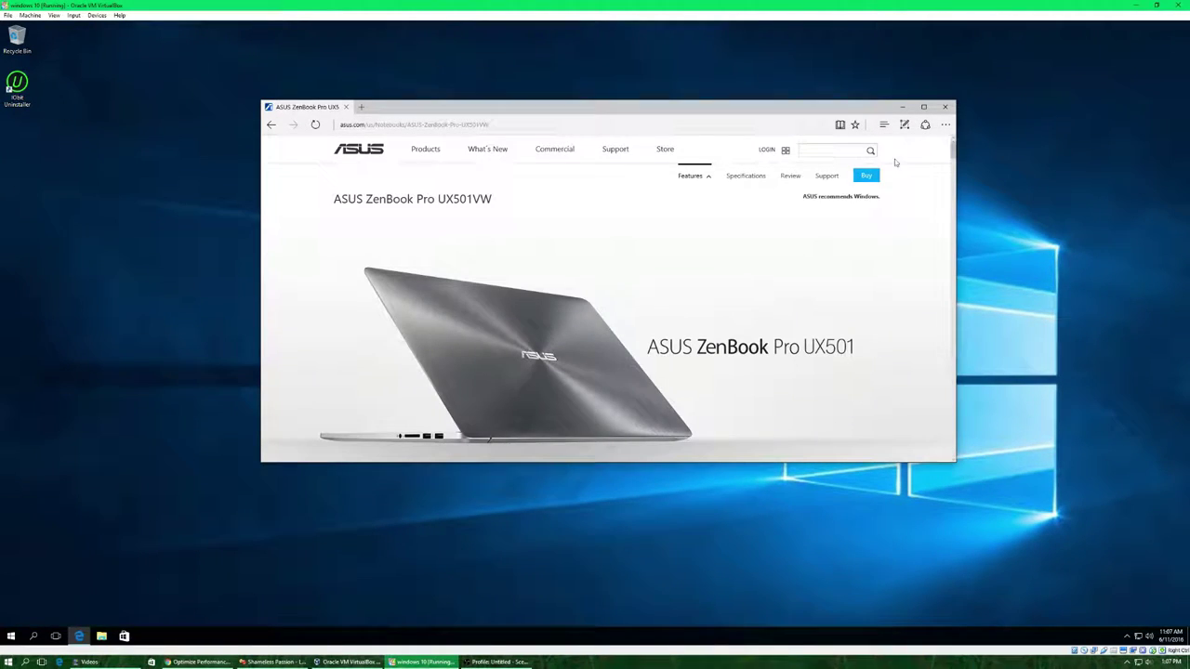
pyautogui.click(823, 177)
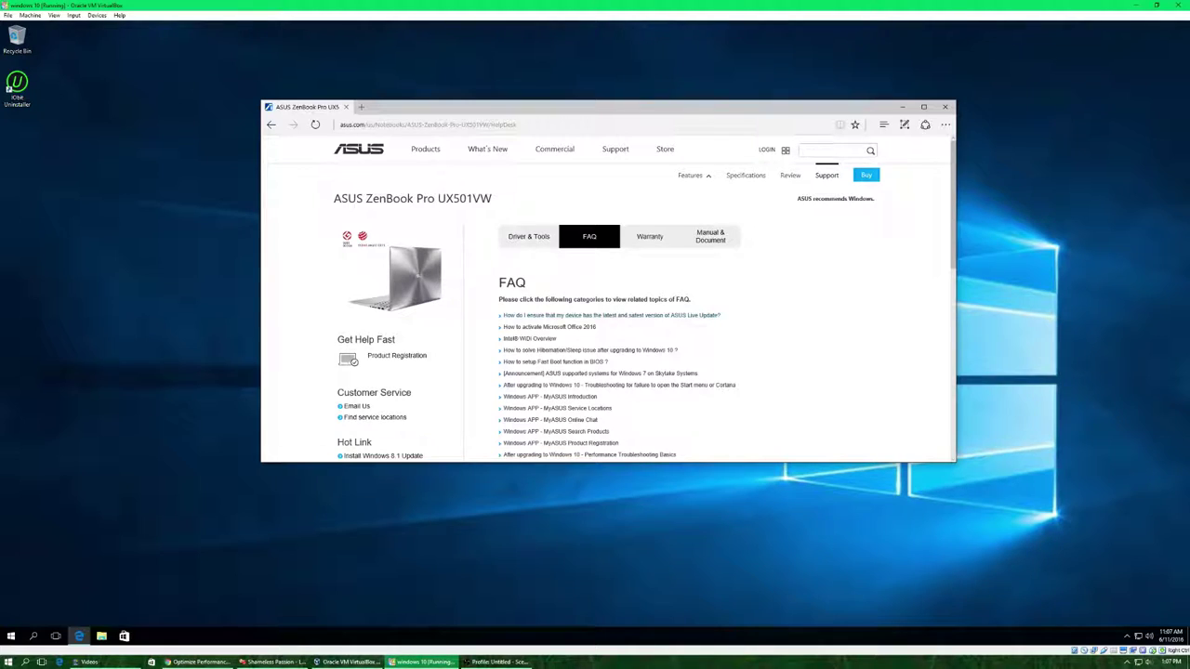
pyautogui.click(528, 238)
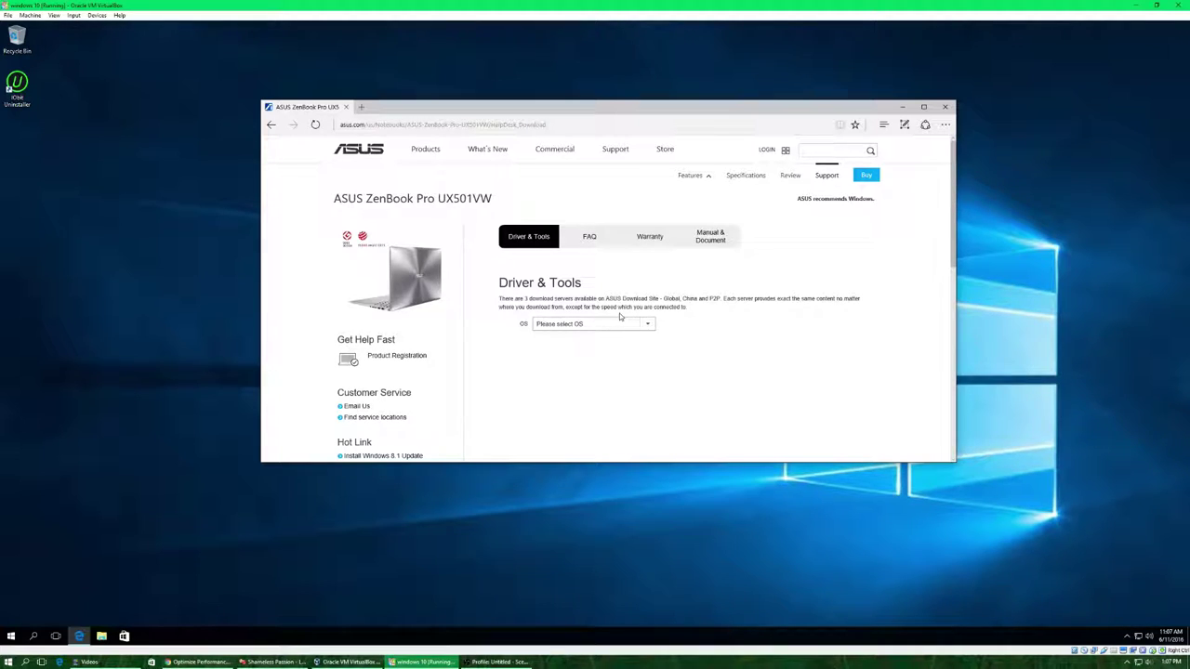
pyautogui.click(648, 324)
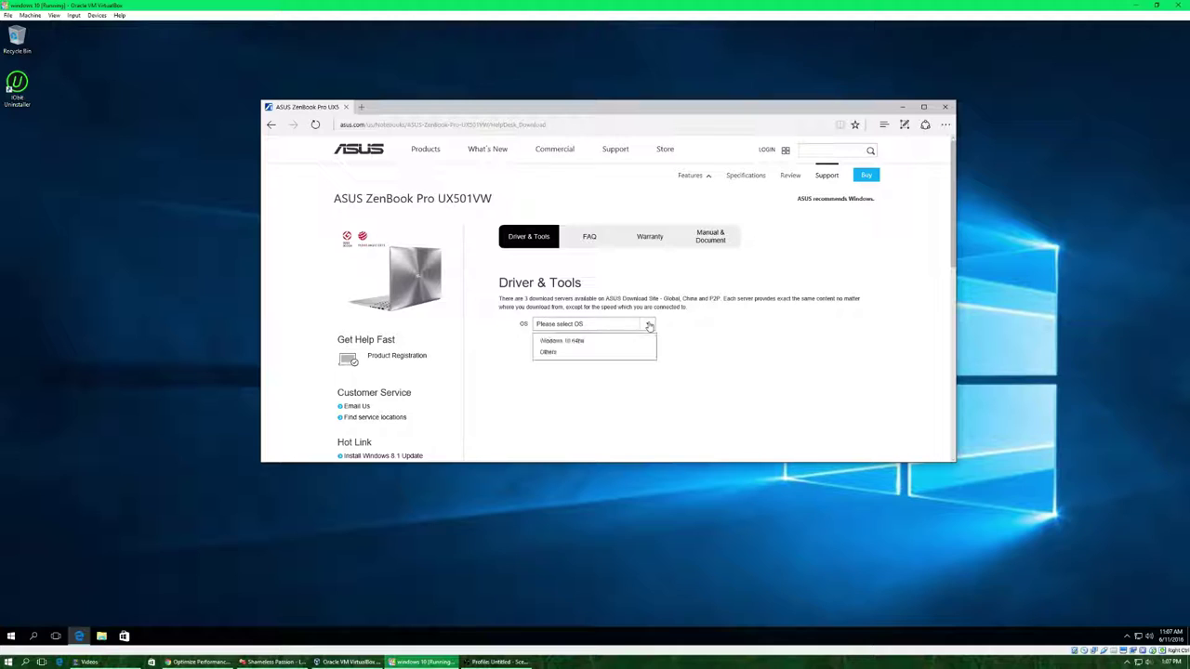
pyautogui.click(565, 341)
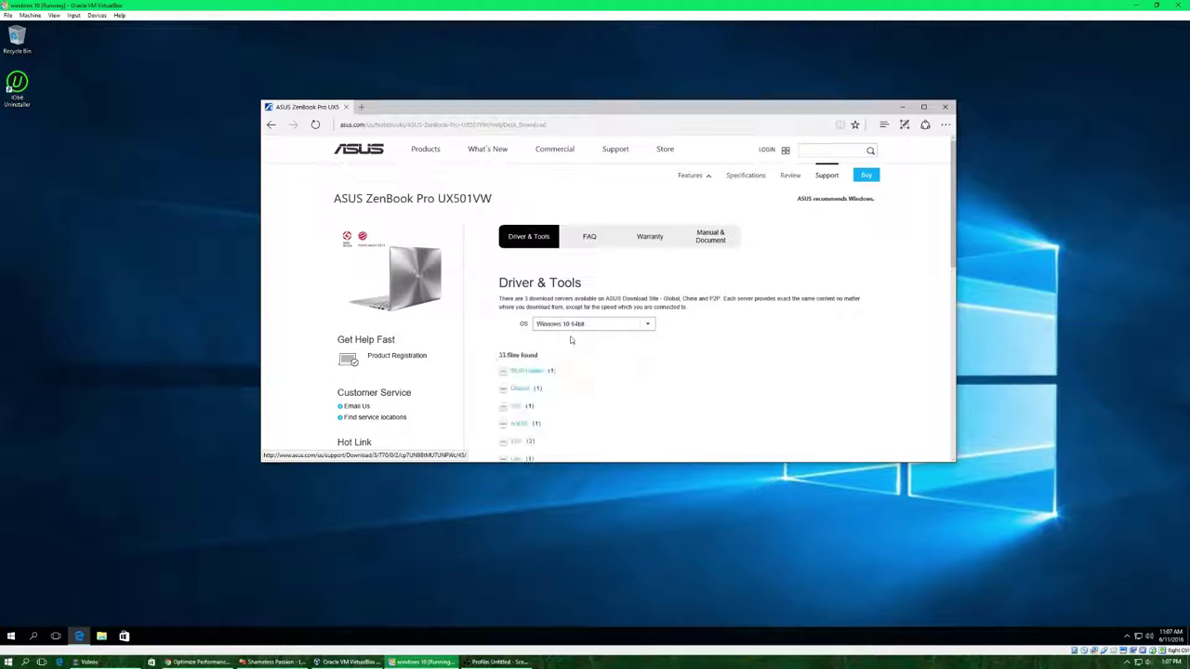
# Examine the driver entries from BIOS-Utilities through Card Reader one category at a time, collapsing each after viewing.
pyautogui.scroll(-2, 578, 309)
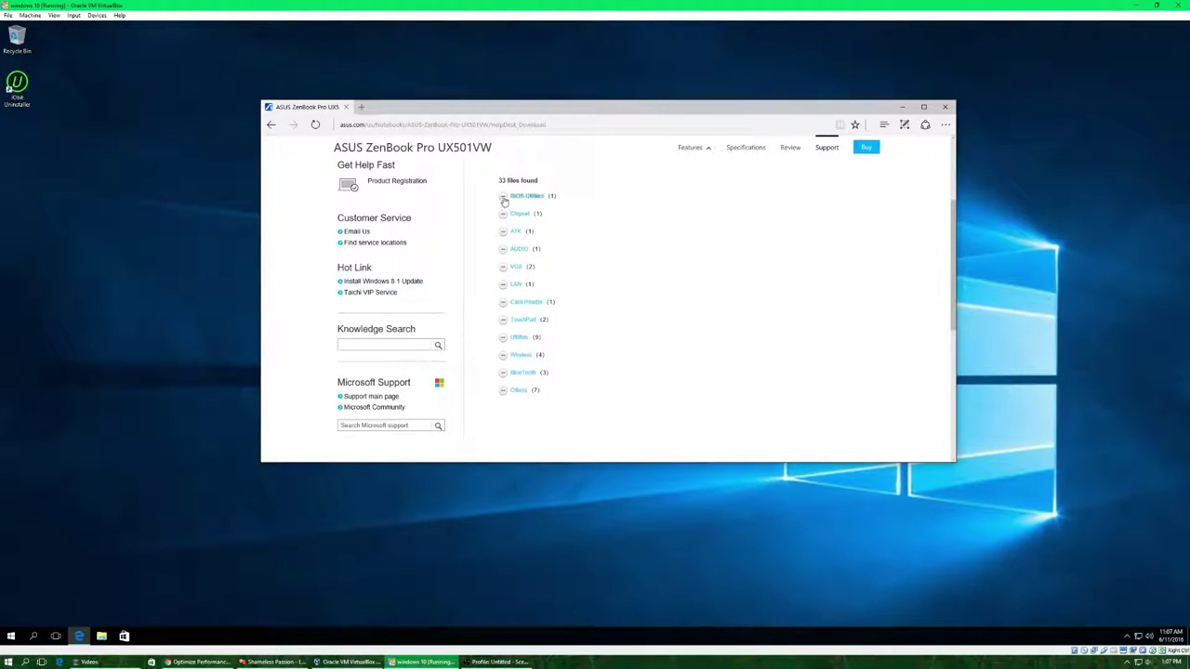
pyautogui.click(503, 198)
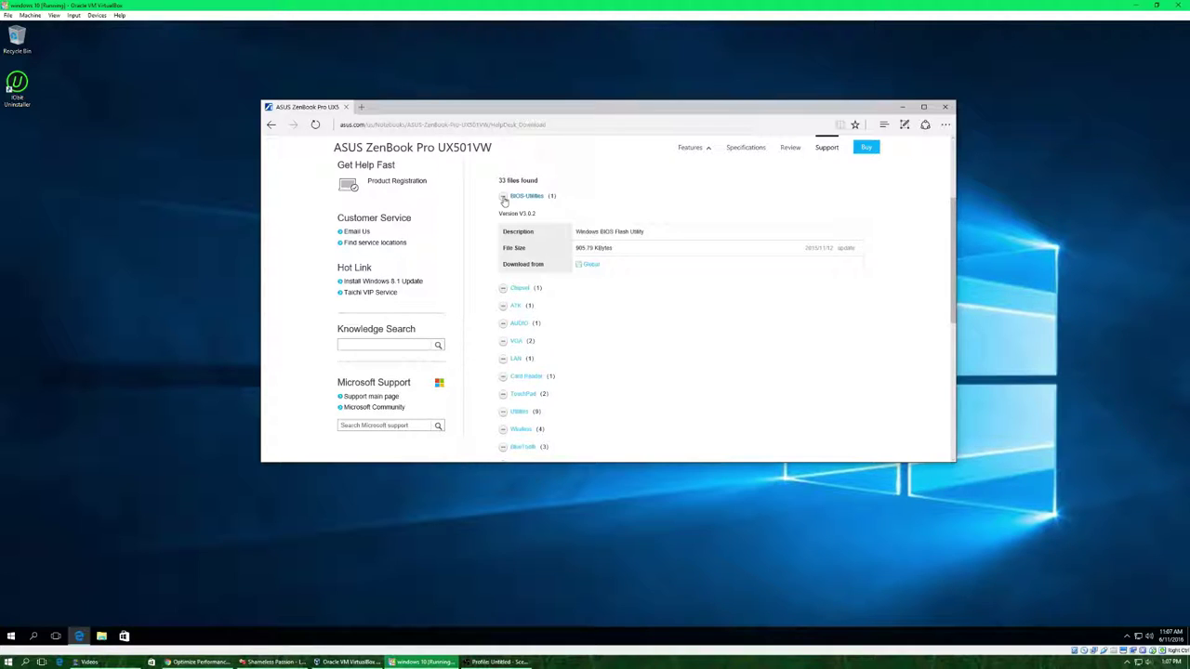
pyautogui.click(503, 198)
pyautogui.click(503, 214)
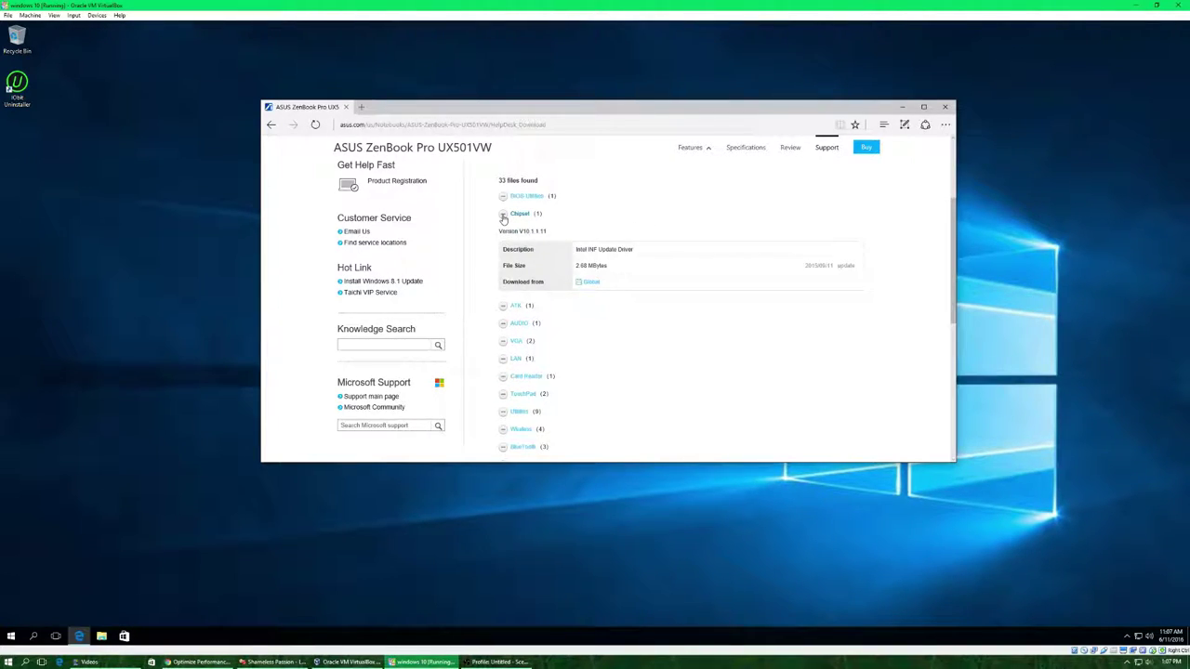
pyautogui.click(502, 214)
pyautogui.click(503, 231)
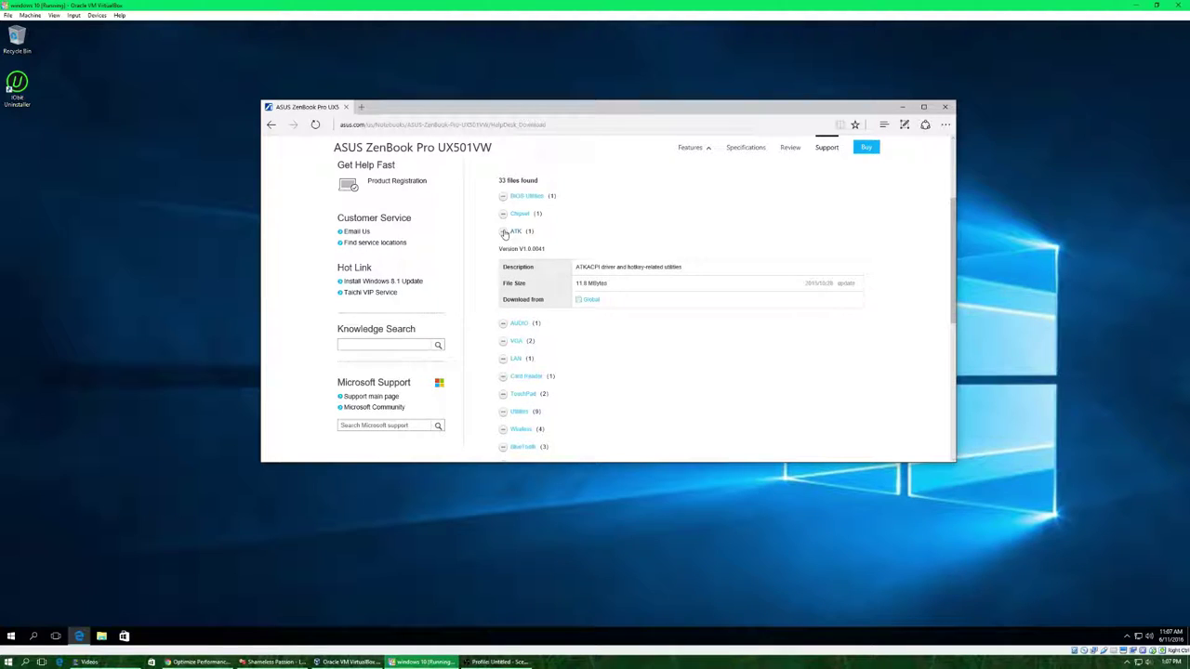
pyautogui.click(504, 231)
pyautogui.click(503, 249)
pyautogui.click(503, 249)
pyautogui.click(502, 268)
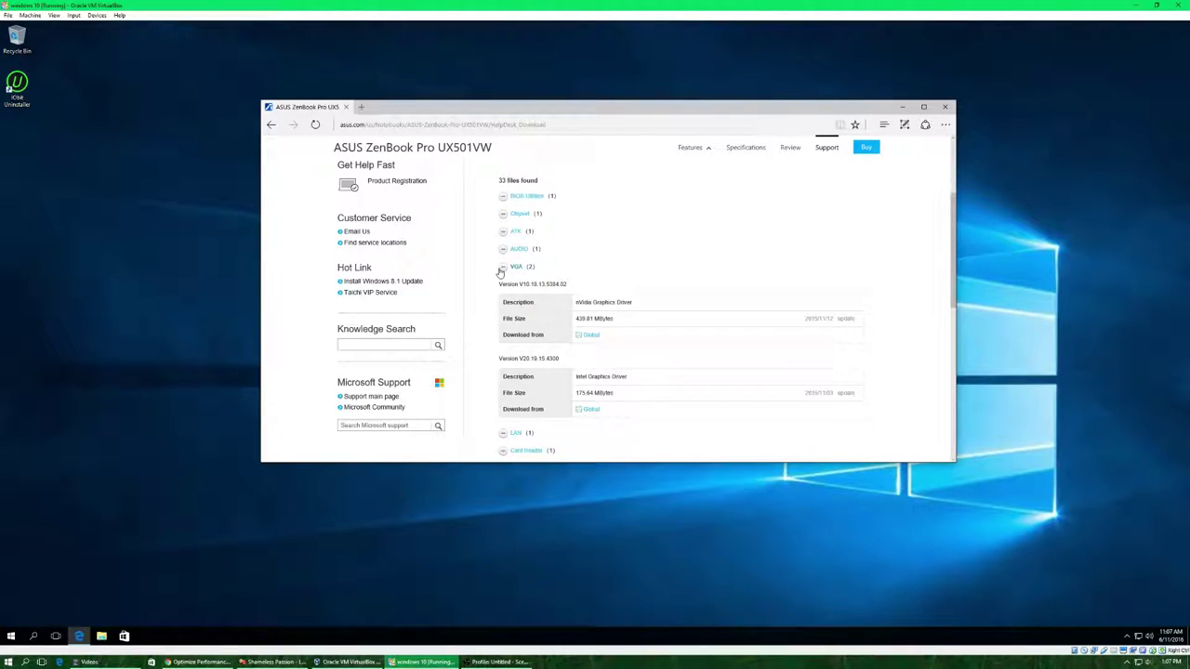
pyautogui.click(502, 268)
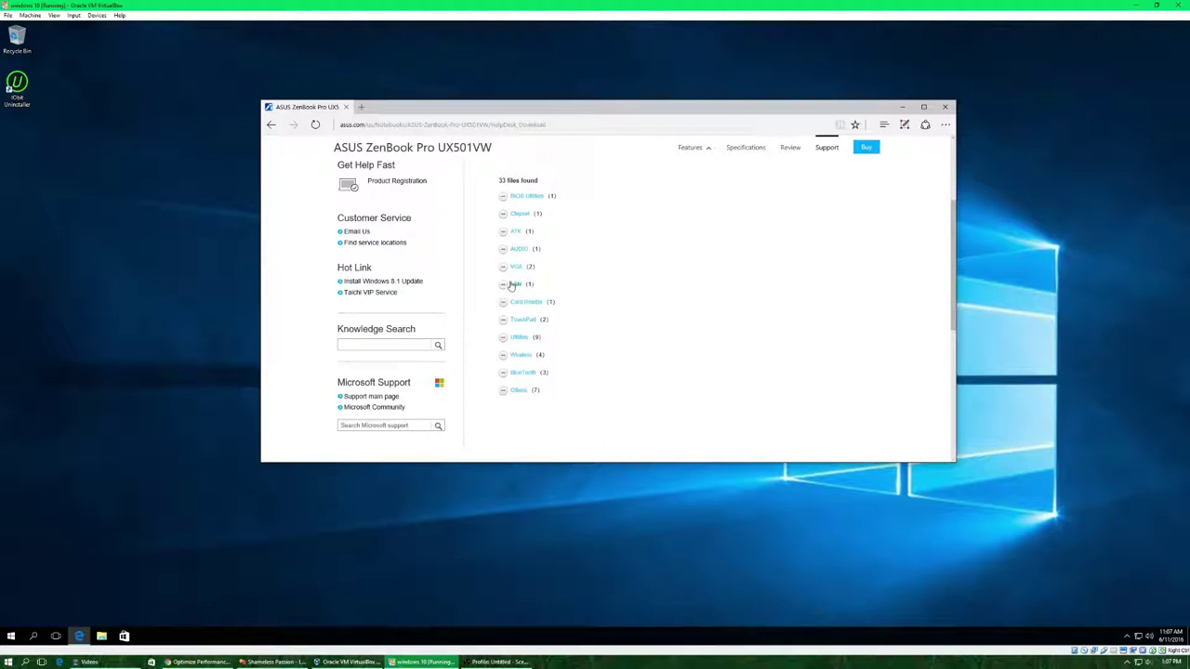
pyautogui.click(507, 285)
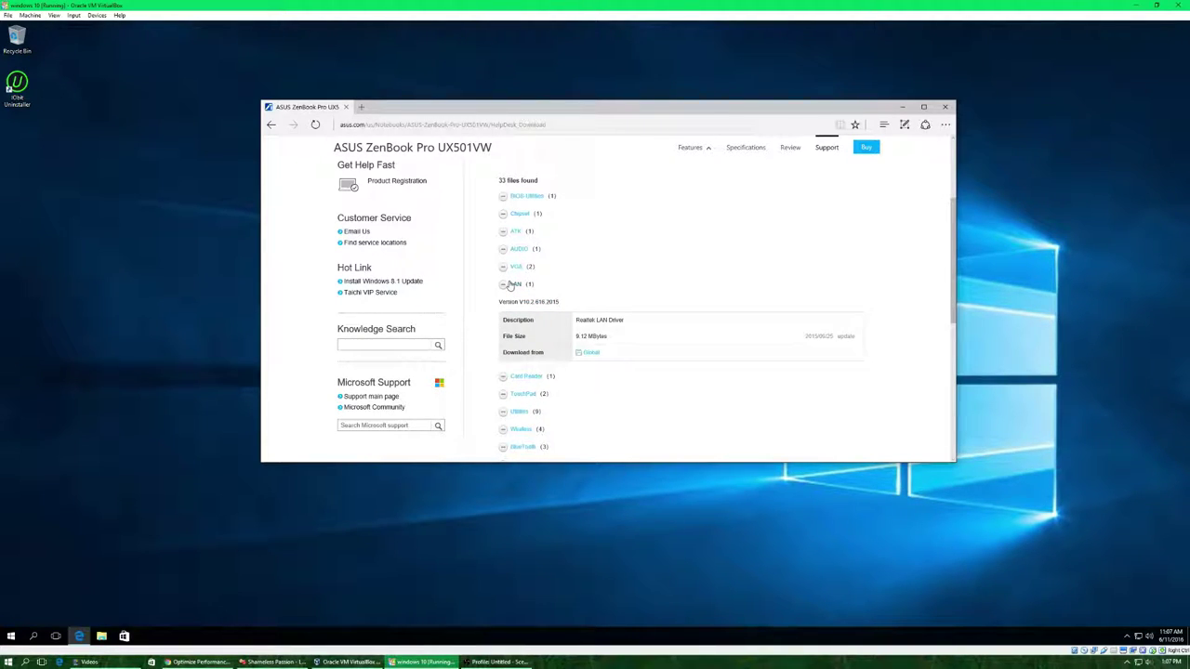
pyautogui.click(503, 284)
pyautogui.click(502, 304)
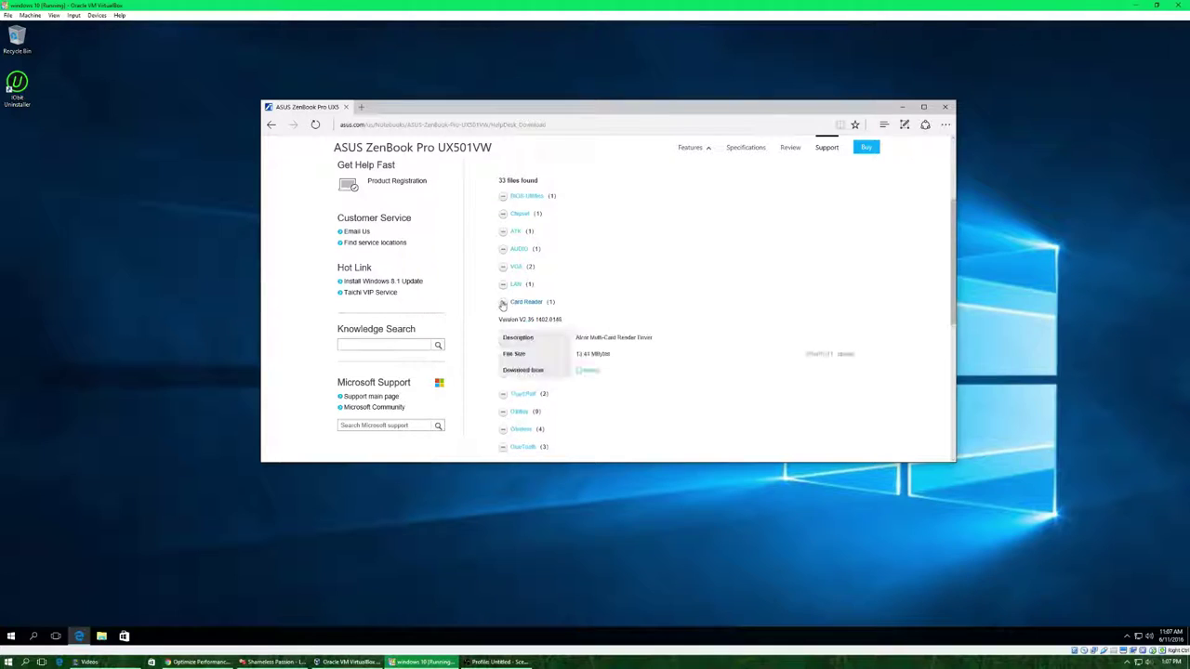
pyautogui.click(600, 305)
# Look over the full category list and expand the Others and BlueTooth categories to view their driver entries.
pyautogui.scroll(-2, 606, 304)
pyautogui.scroll(3, 570, 304)
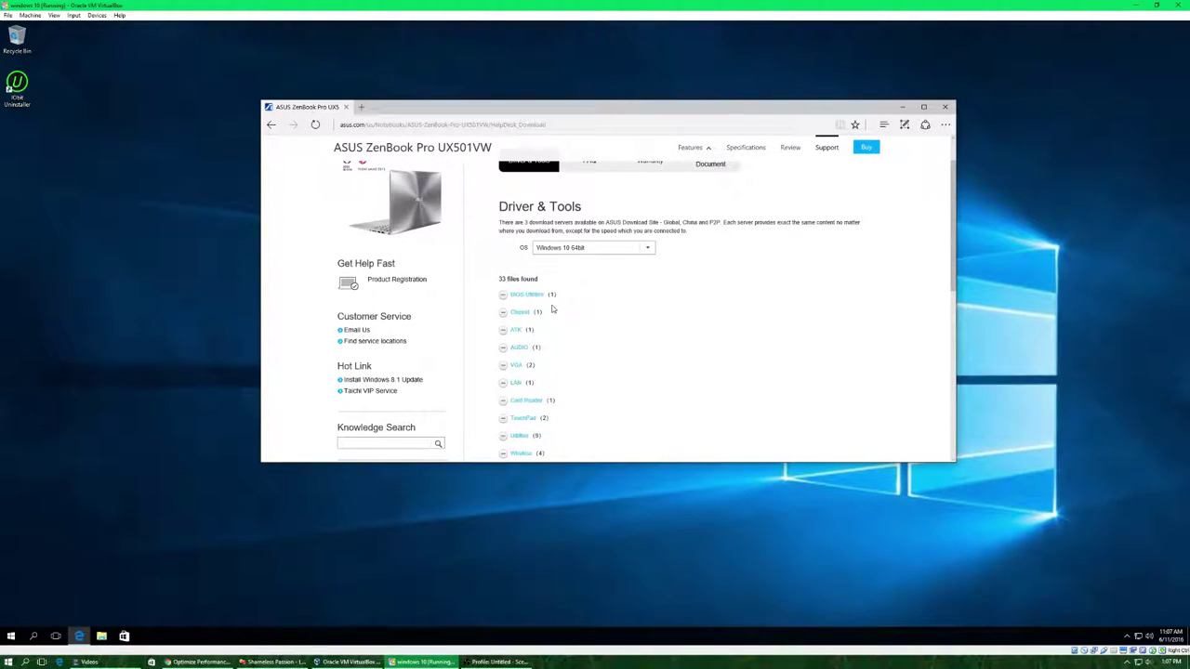
pyautogui.scroll(-3, 552, 309)
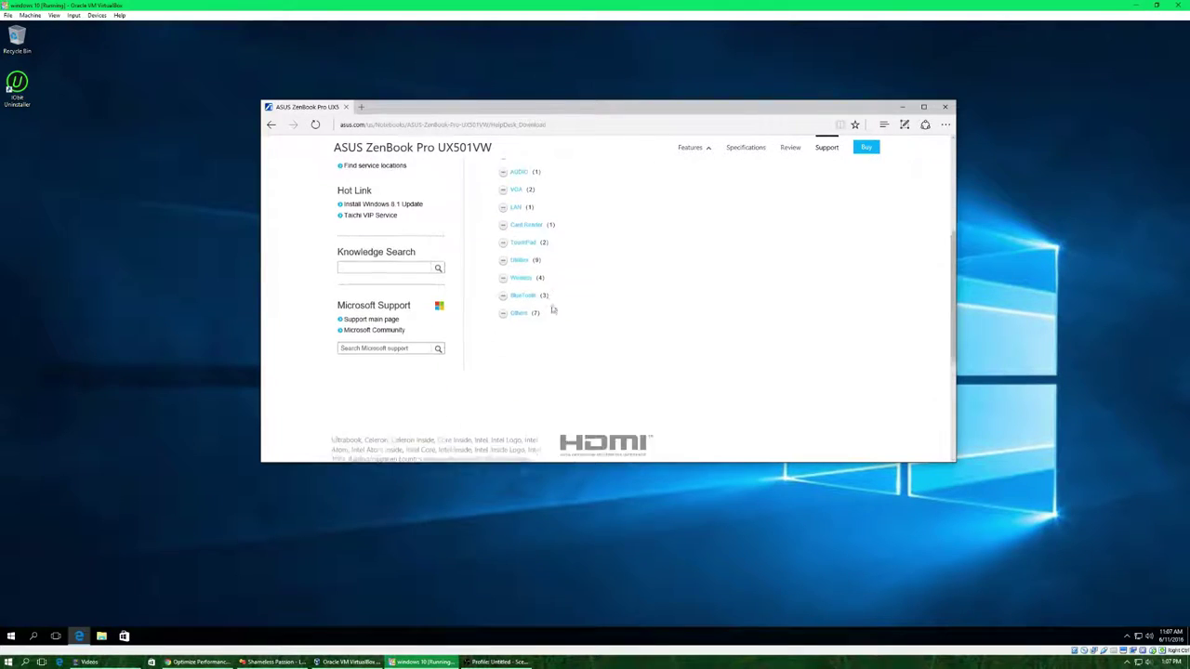
pyautogui.click(503, 293)
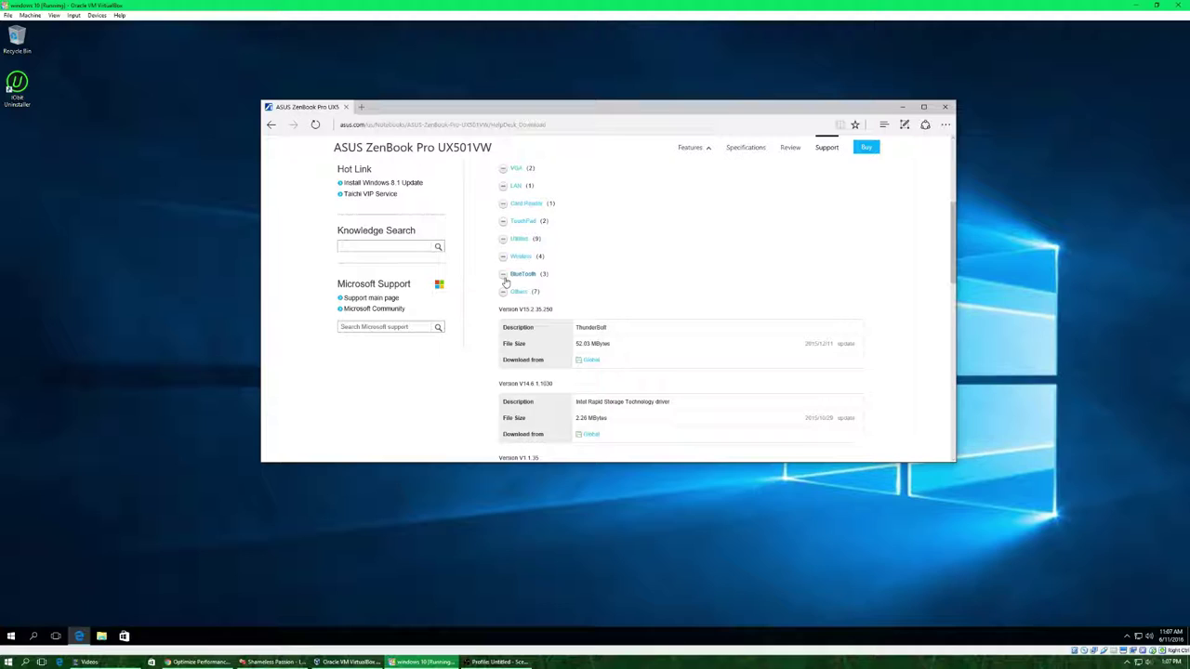
pyautogui.click(506, 276)
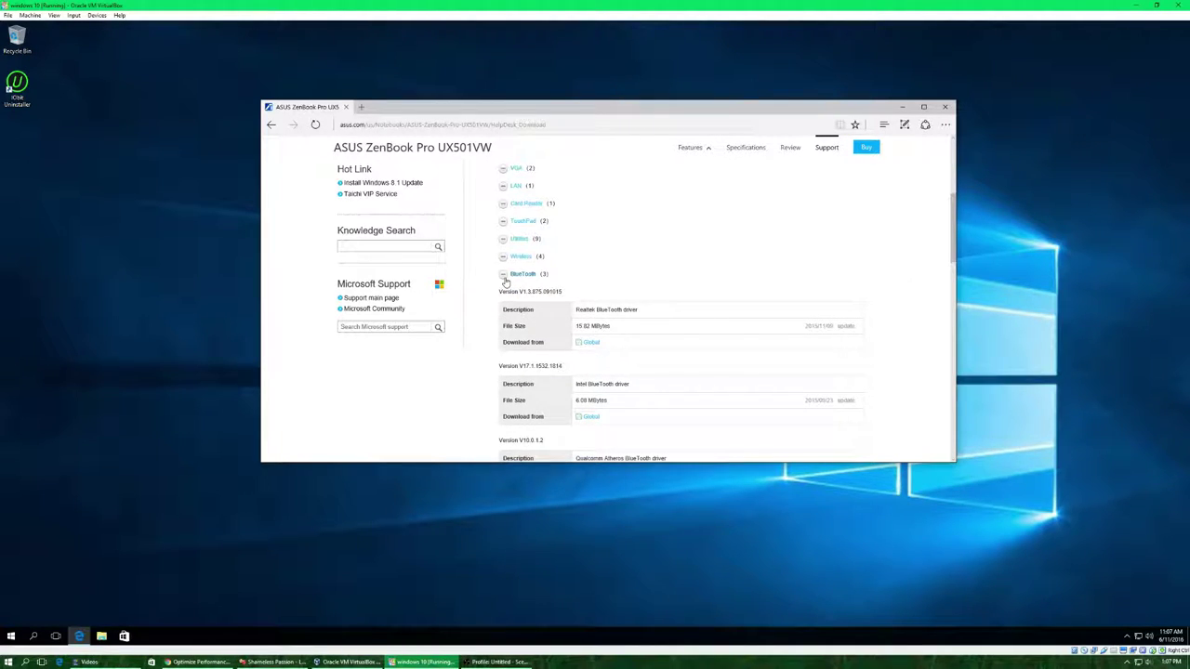
pyautogui.scroll(3, 582, 264)
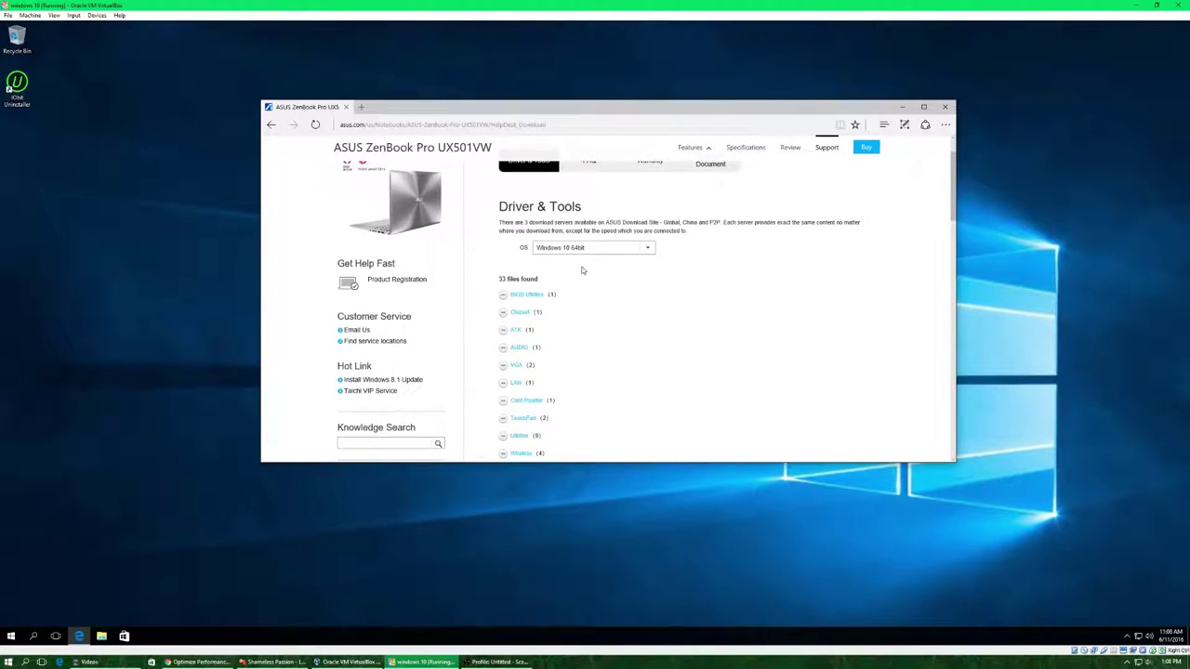
# Go through the categories again from BIOS-Utilities to TouchPad, expanding and collapsing each to check its available downloads.
pyautogui.scroll(-2, 583, 270)
pyautogui.click(504, 198)
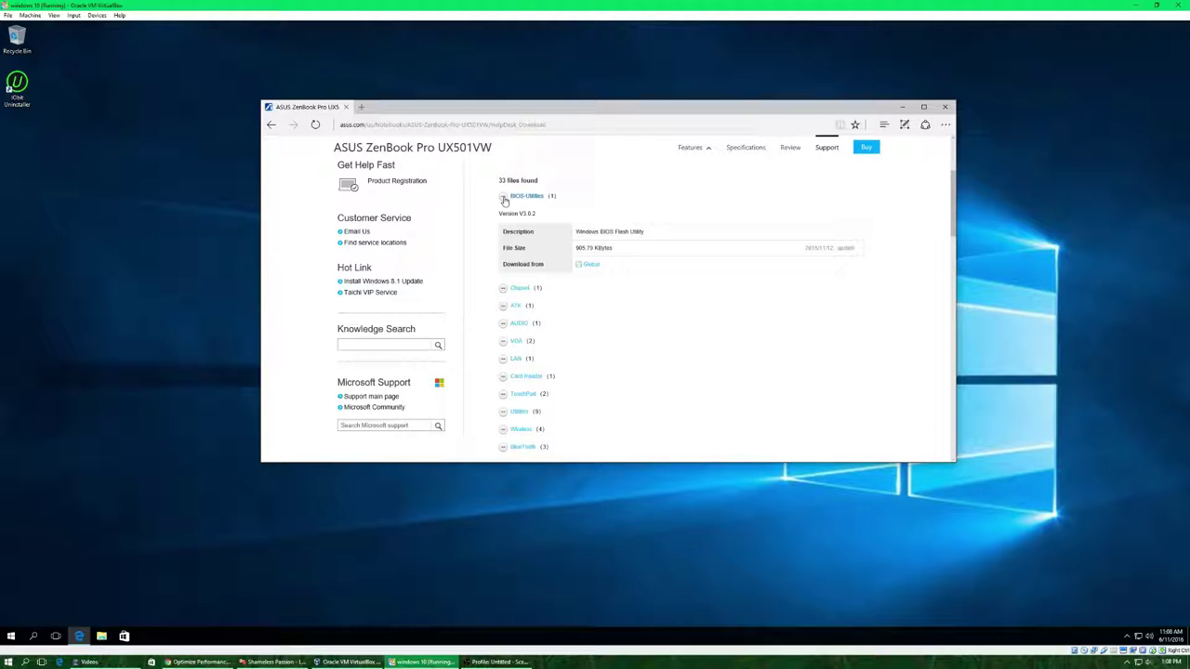
pyautogui.click(504, 198)
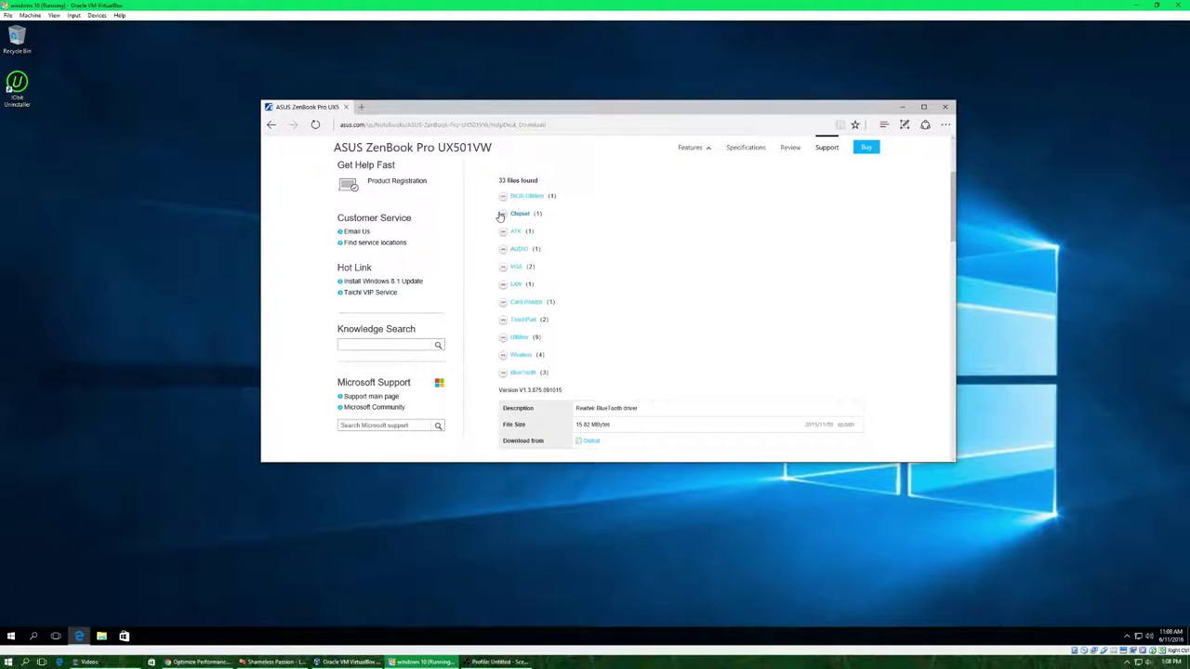
pyautogui.click(502, 213)
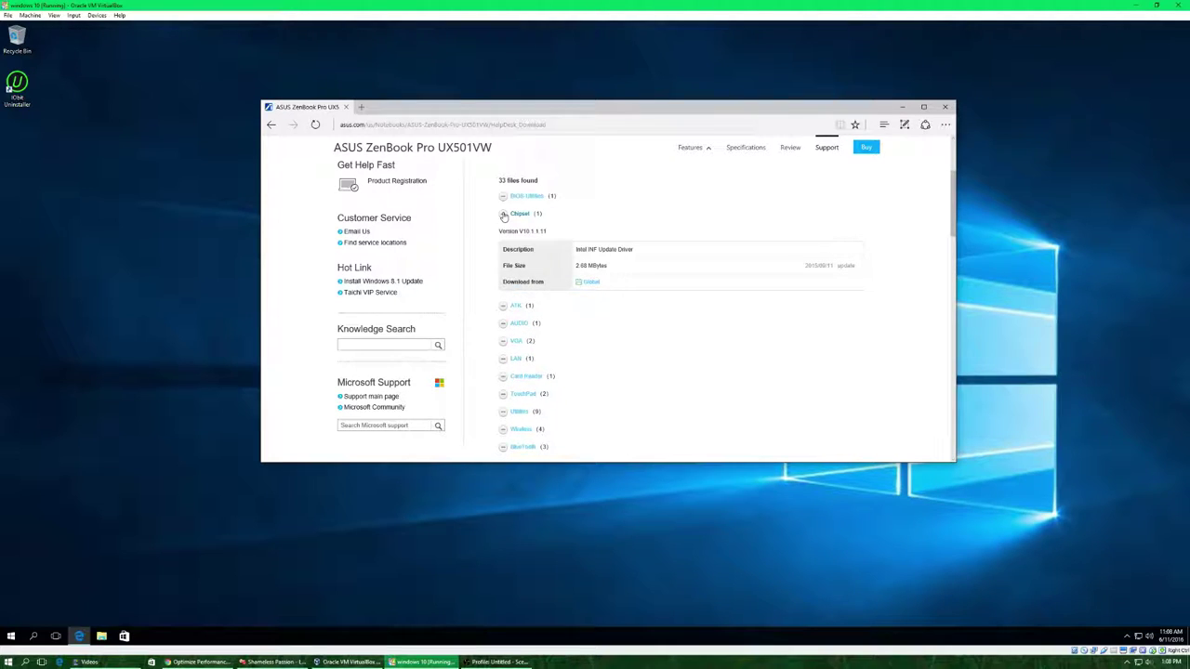
pyautogui.click(502, 215)
pyautogui.click(504, 232)
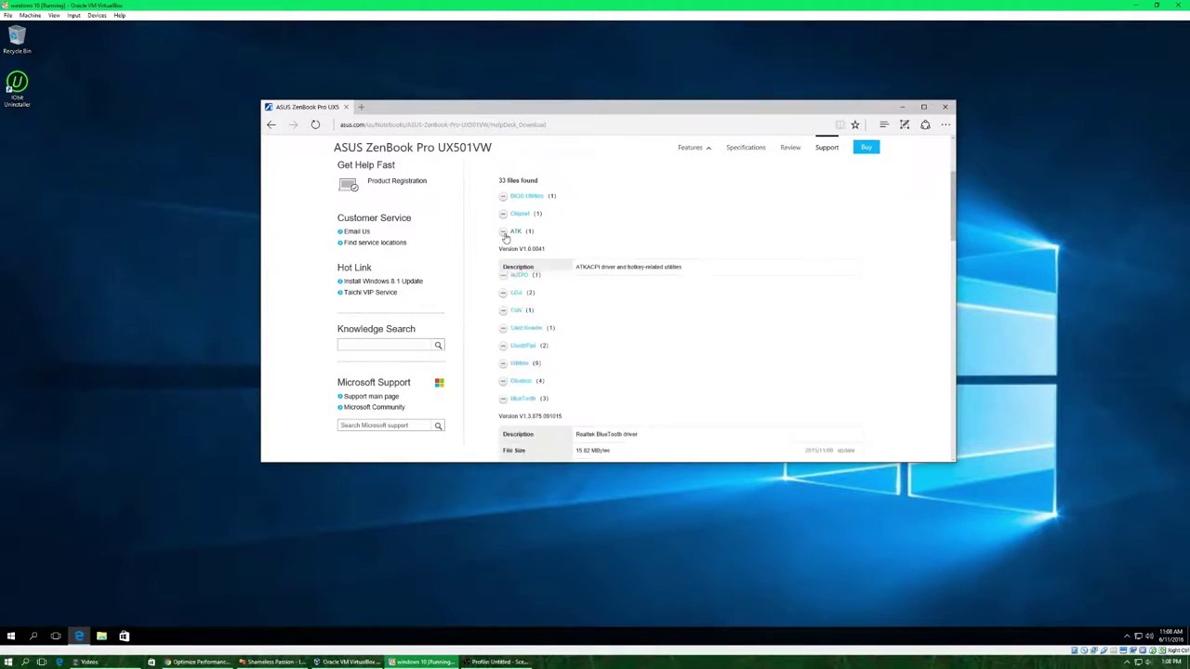
pyautogui.click(504, 233)
pyautogui.click(503, 251)
pyautogui.click(504, 251)
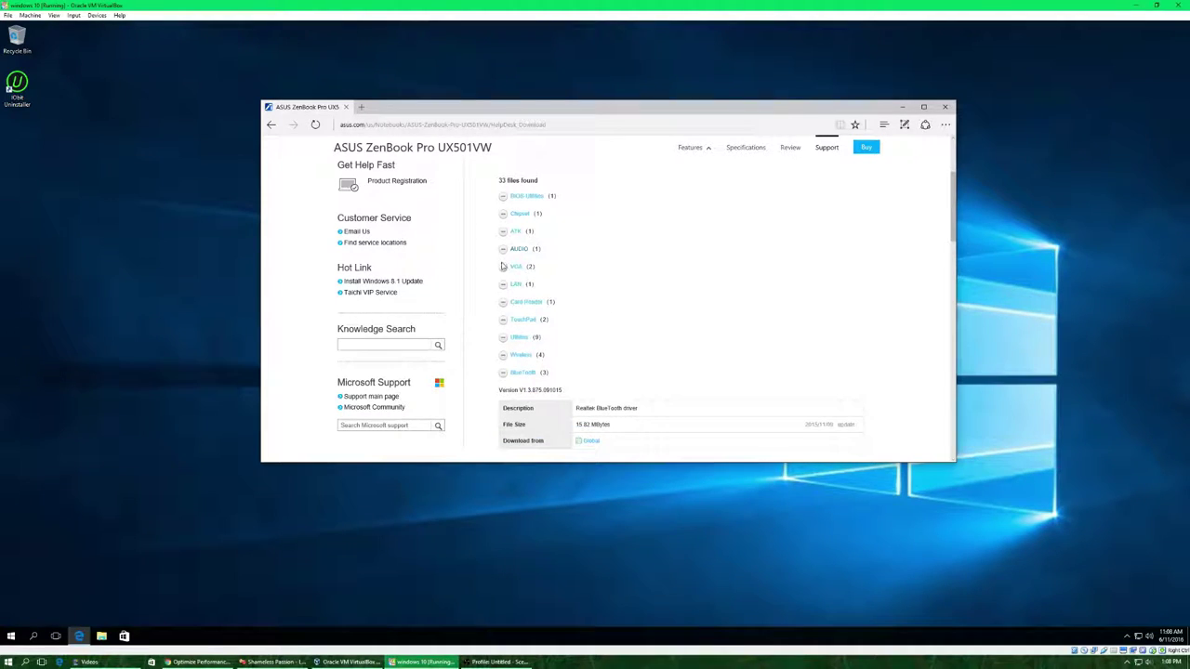
pyautogui.click(503, 267)
pyautogui.click(503, 268)
pyautogui.click(503, 285)
pyautogui.click(503, 284)
pyautogui.click(503, 303)
pyautogui.click(502, 303)
pyautogui.click(503, 322)
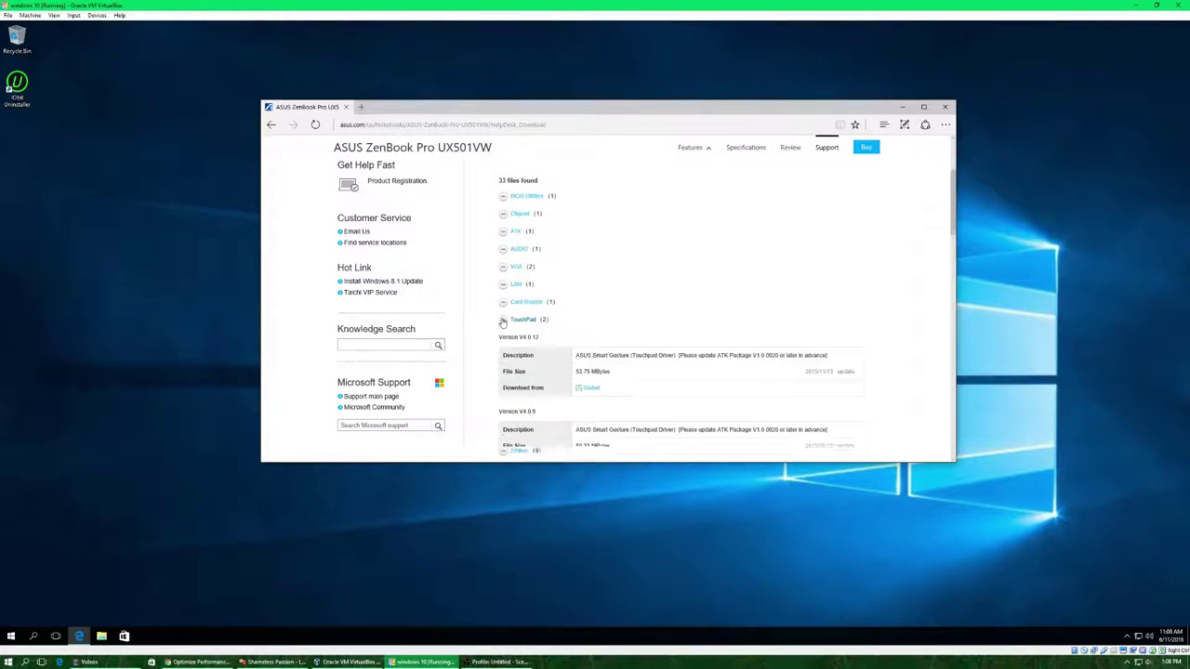
pyautogui.click(502, 321)
# Expand the VGA category and examine the nVidia and Intel graphics driver downloads along with the remaining driver list.
pyautogui.click(506, 271)
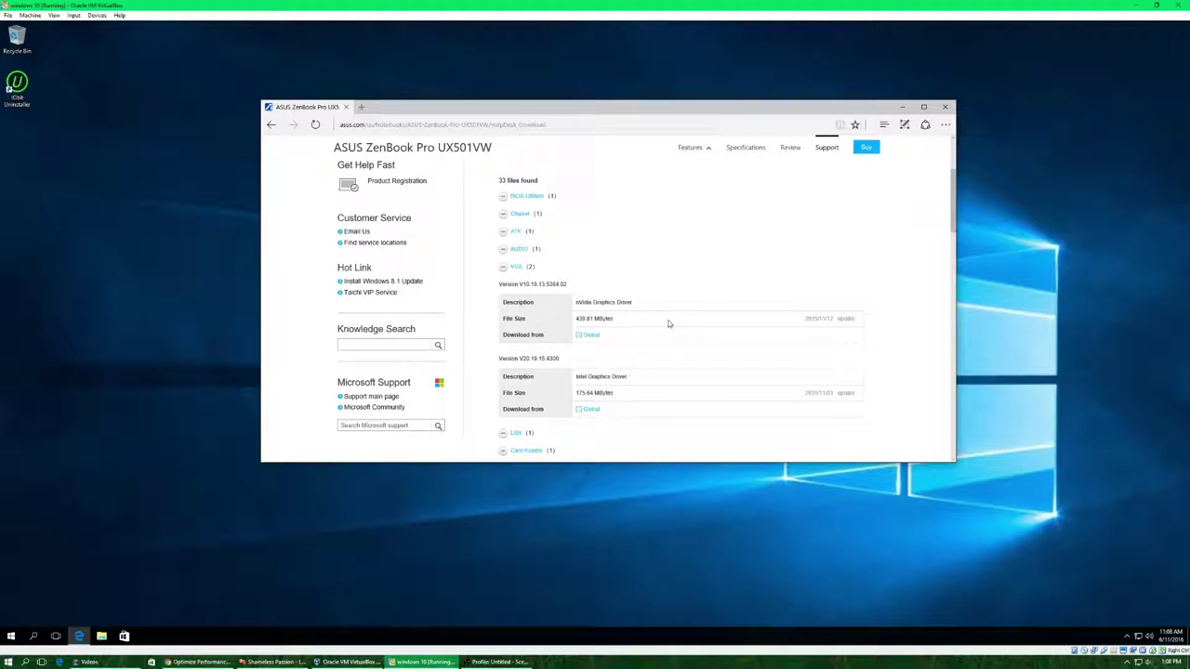
pyautogui.scroll(-1, 668, 324)
pyautogui.scroll(1, 668, 323)
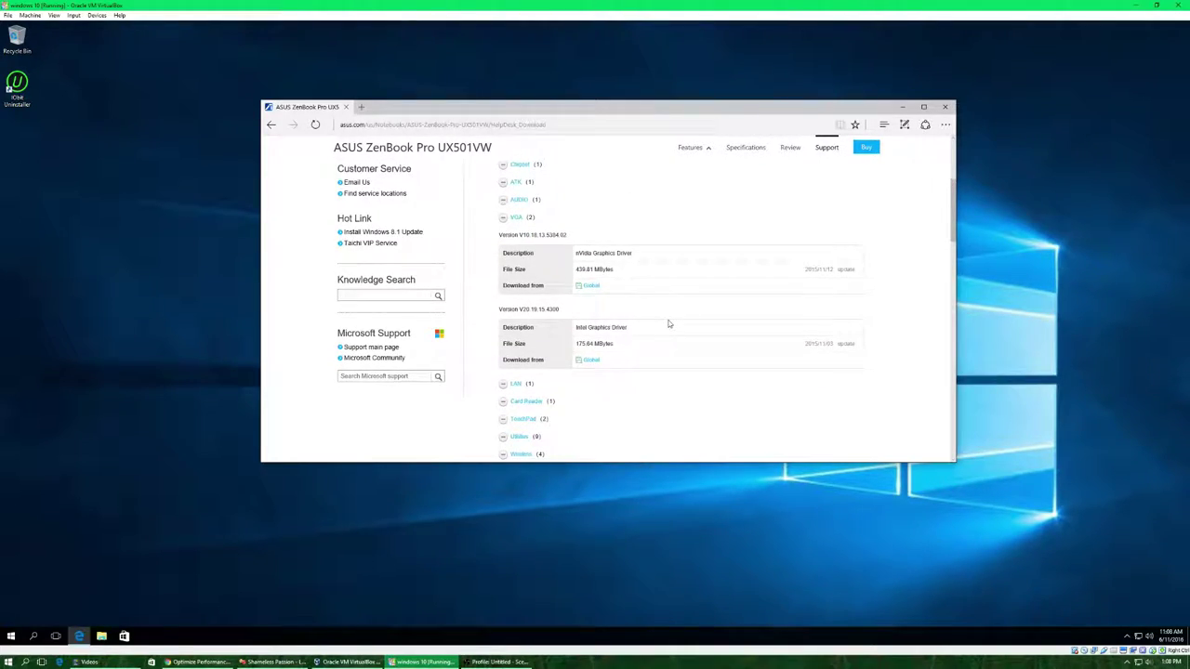
pyautogui.click(592, 286)
pyautogui.scroll(5, 566, 267)
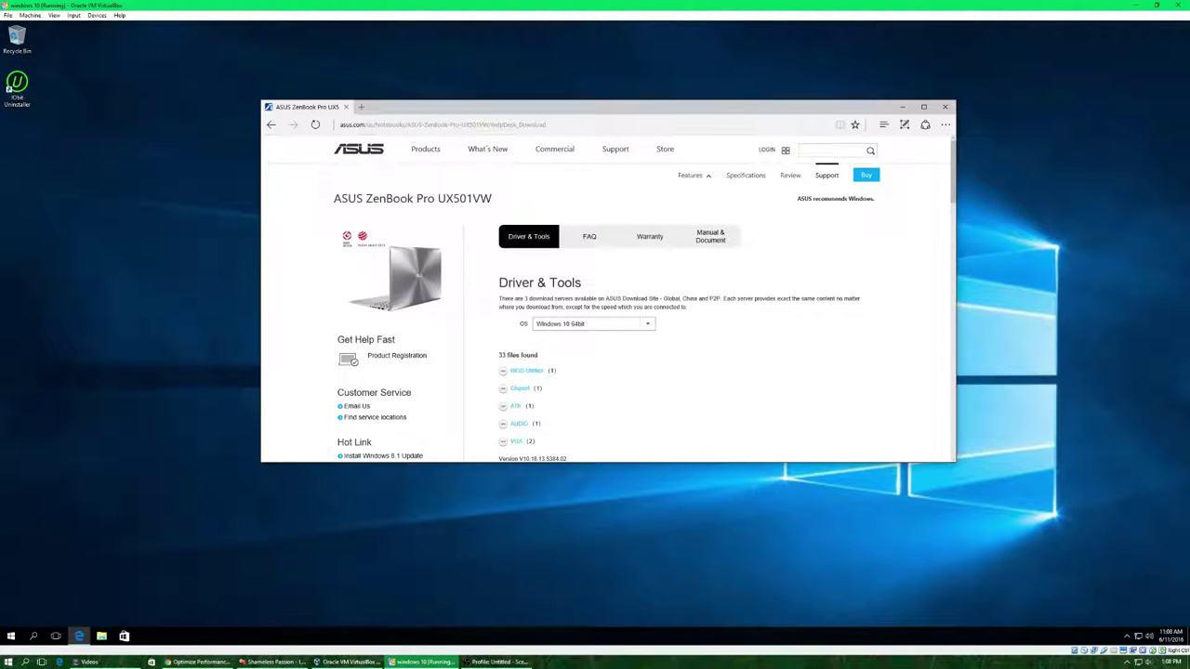
pyautogui.scroll(-10, 517, 279)
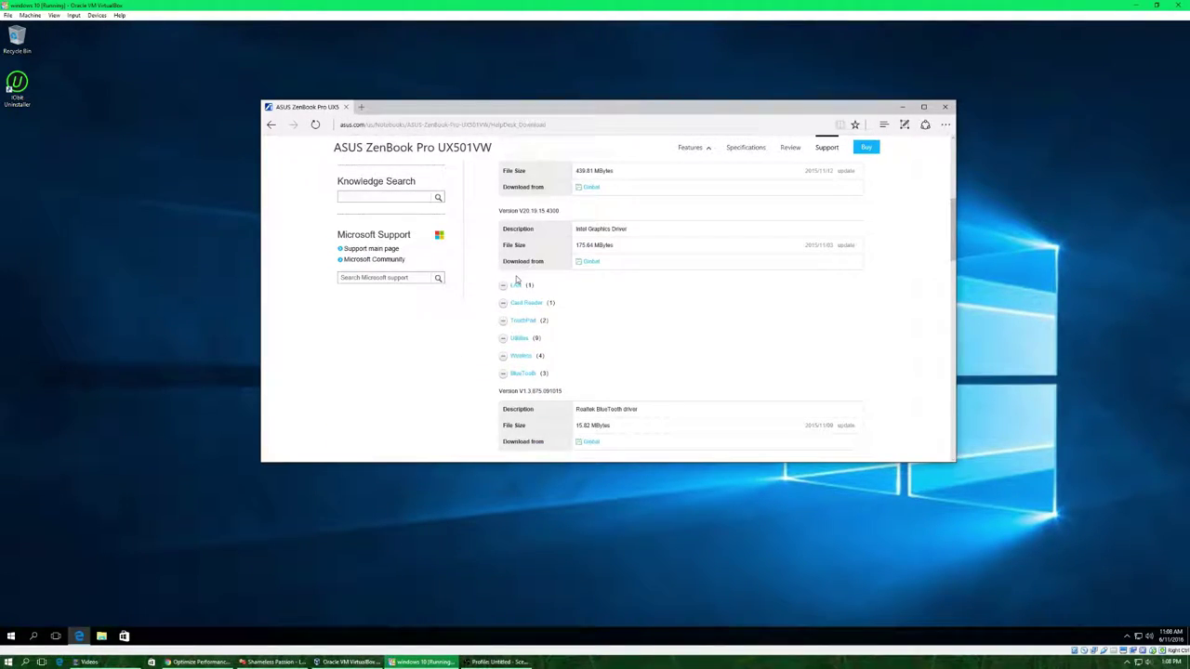
pyautogui.scroll(-2, 517, 279)
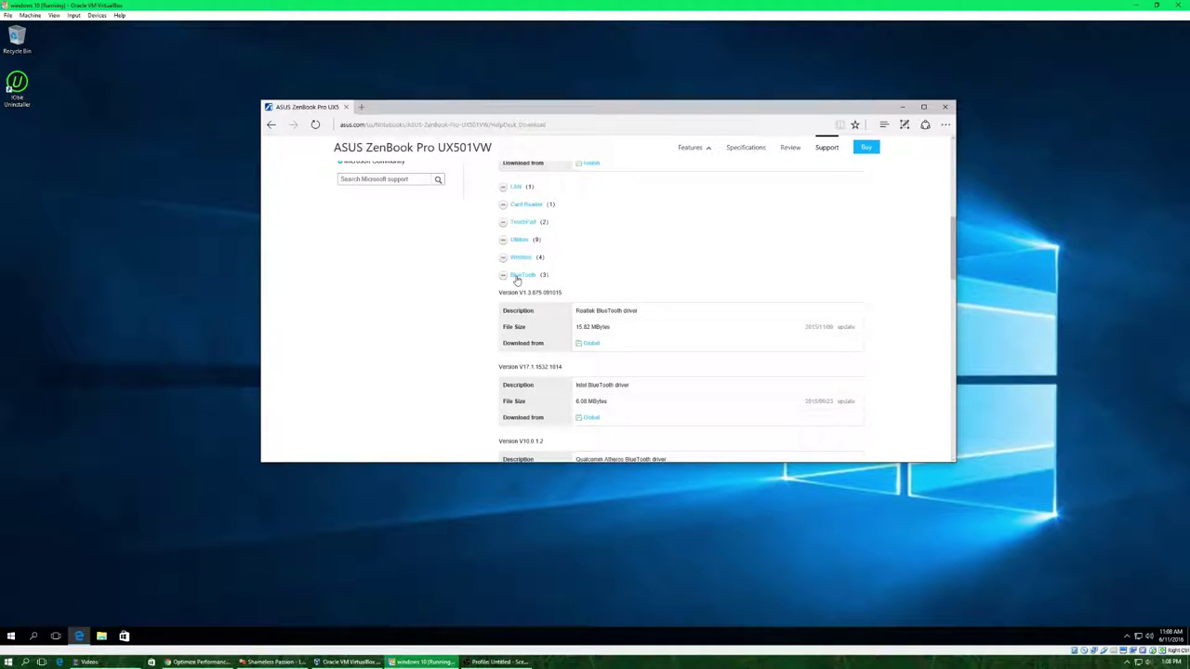
pyautogui.scroll(4, 517, 279)
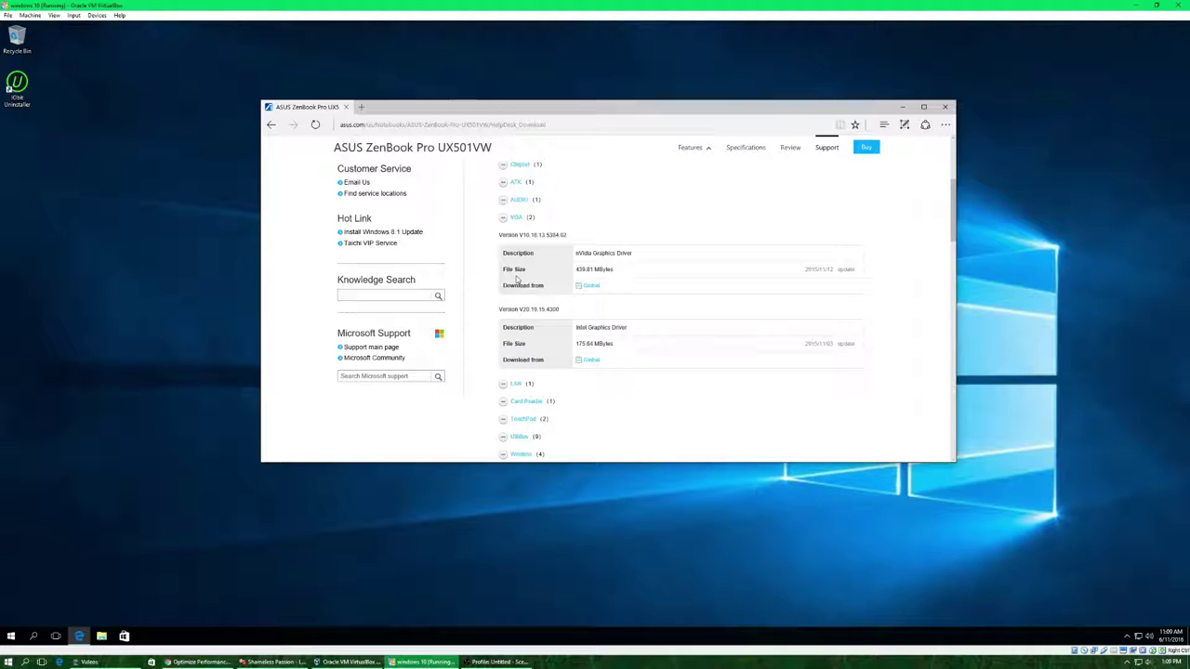
pyautogui.scroll(-3, 517, 279)
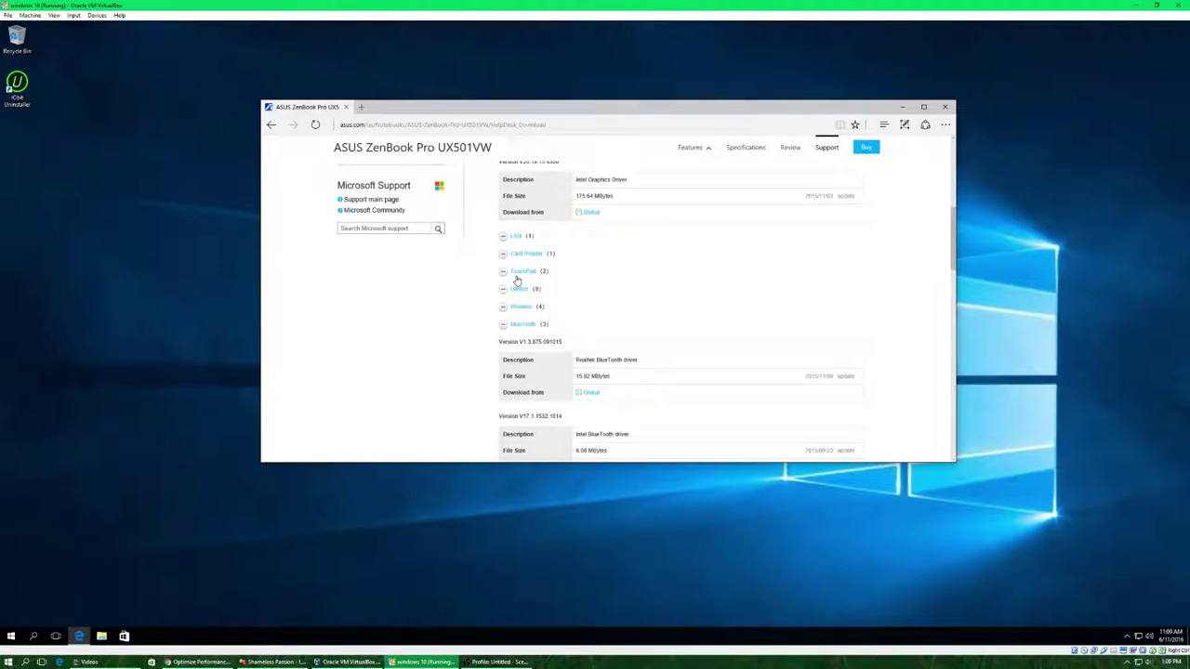
# Look through the remaining driver entries on the ASUS ZenBook Pro UX501VW support page and close the page.
pyautogui.scroll(-1, 517, 279)
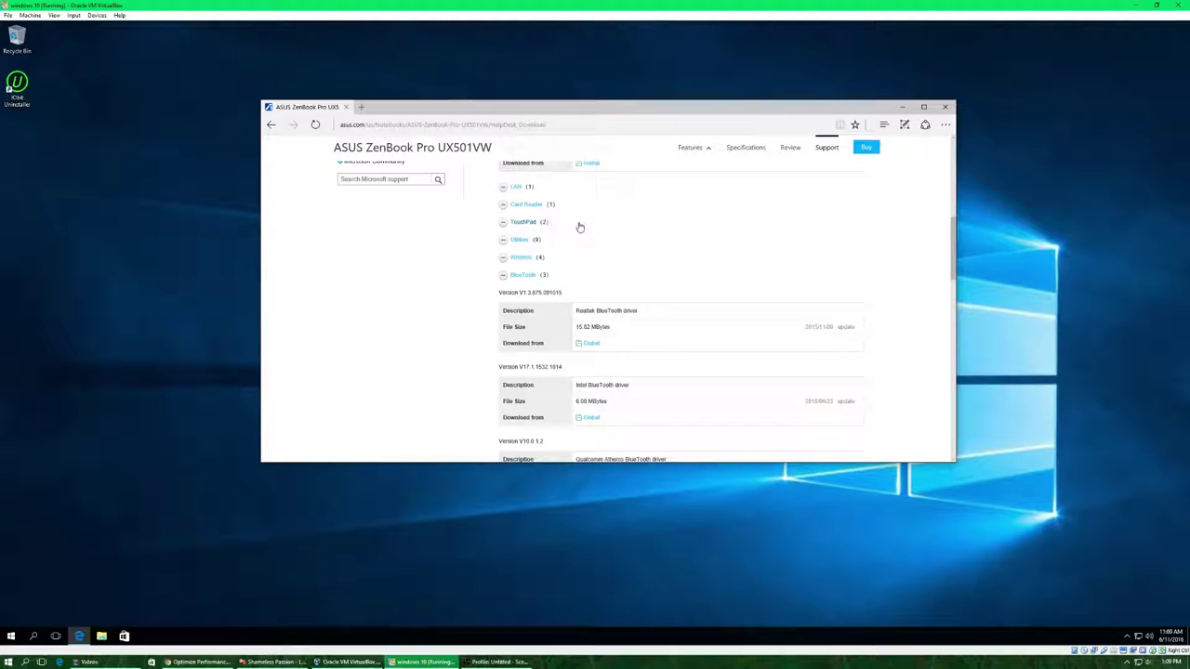
pyautogui.scroll(-3, 631, 255)
pyautogui.scroll(-2, 631, 255)
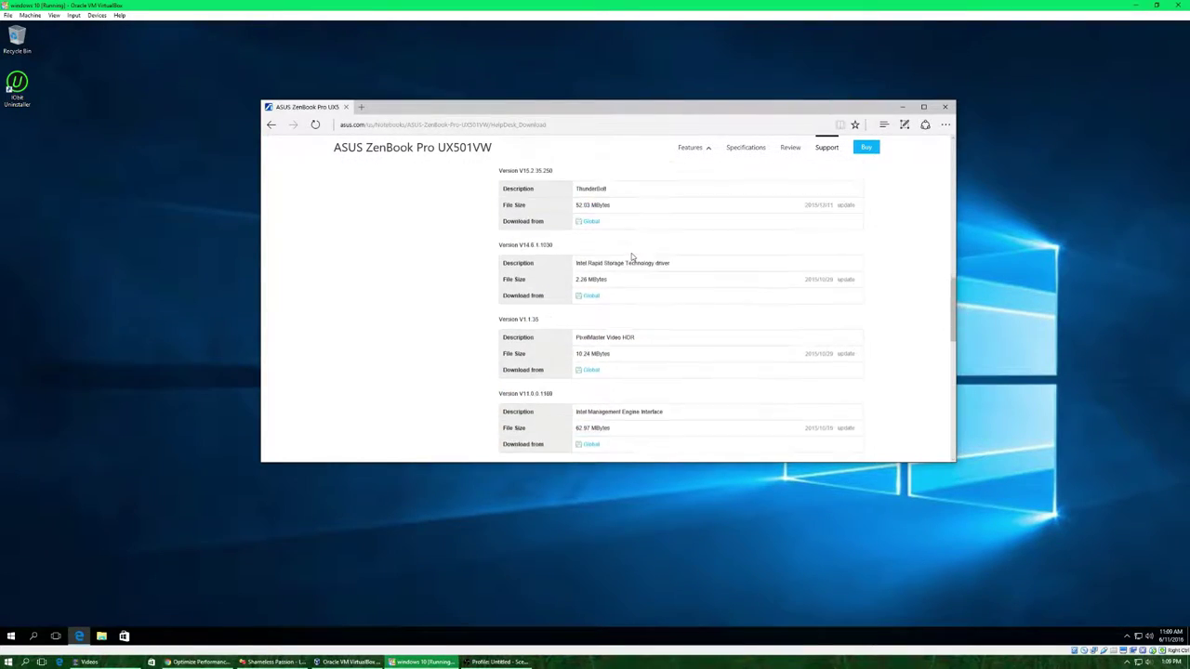
pyautogui.scroll(3, 631, 254)
pyautogui.scroll(5, 623, 260)
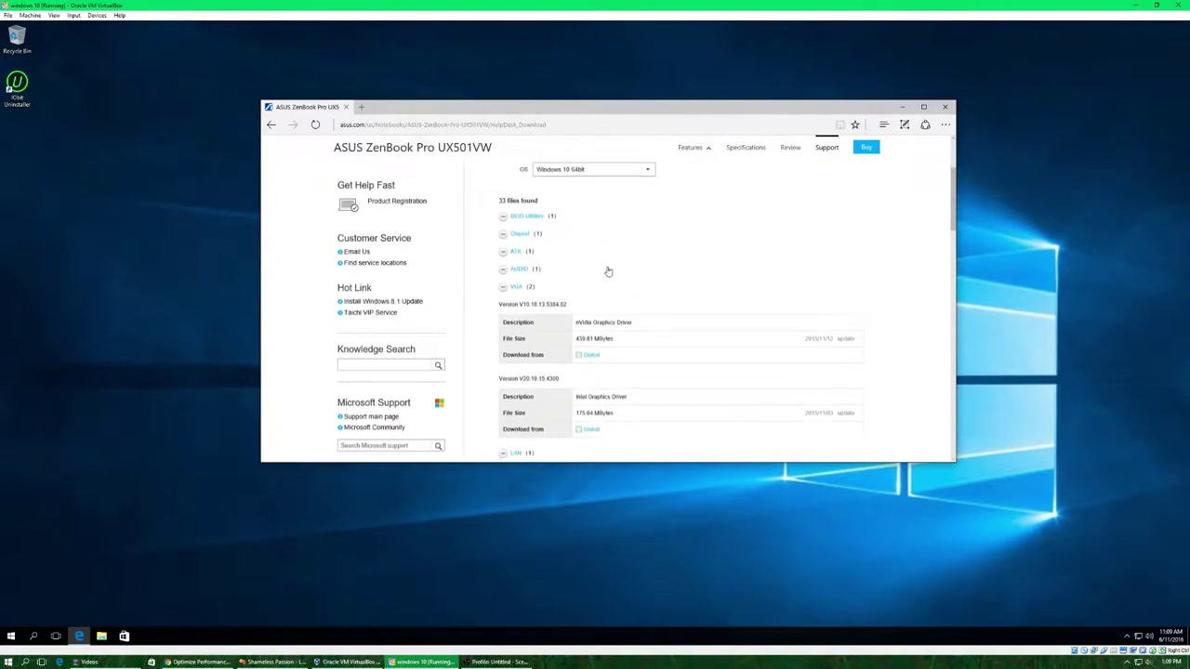
pyautogui.scroll(-3, 600, 287)
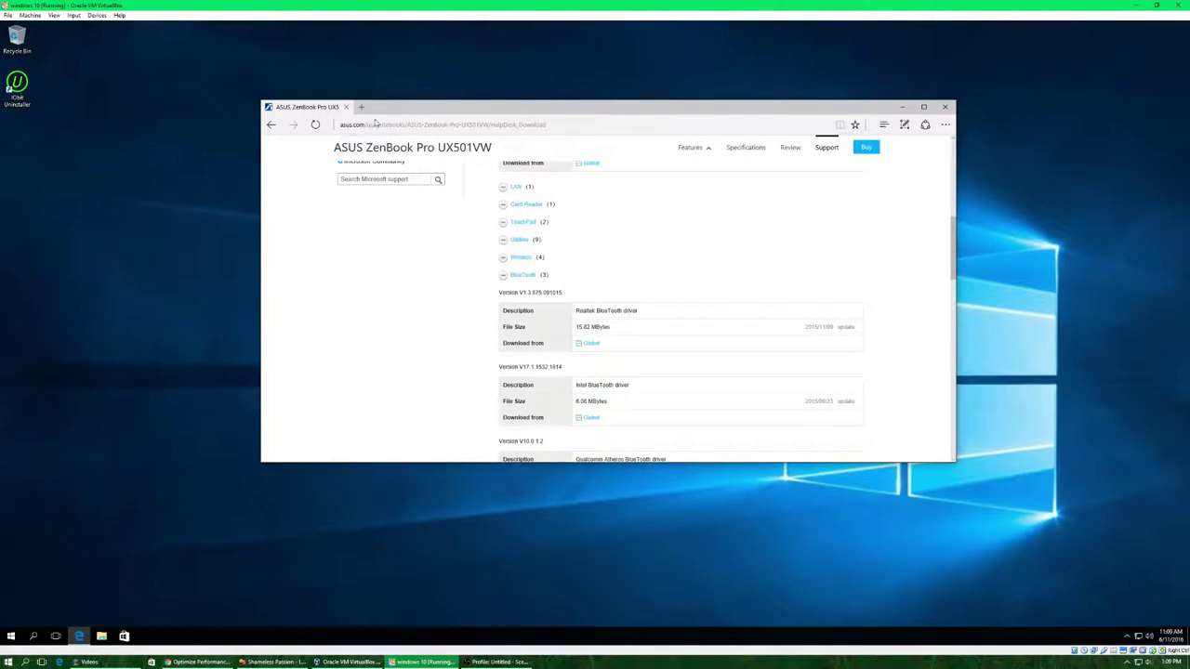
pyautogui.click(344, 108)
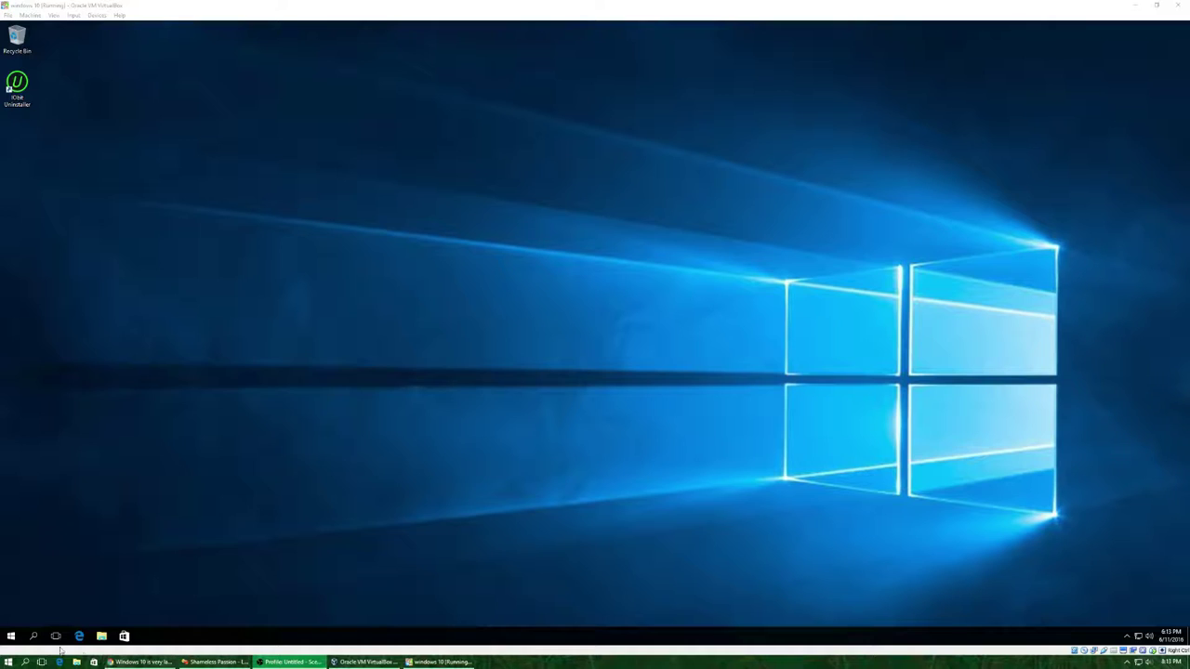
# Open Control Panel and search it for "performance".
pyautogui.rightClick(4, 639)
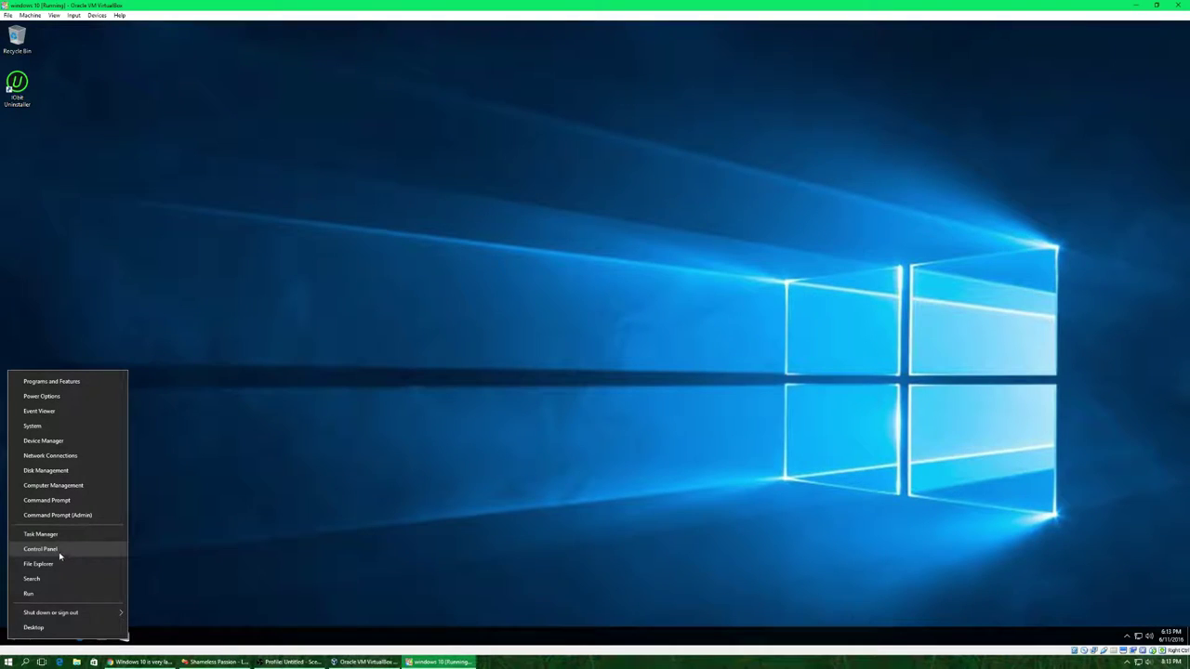
pyautogui.click(53, 555)
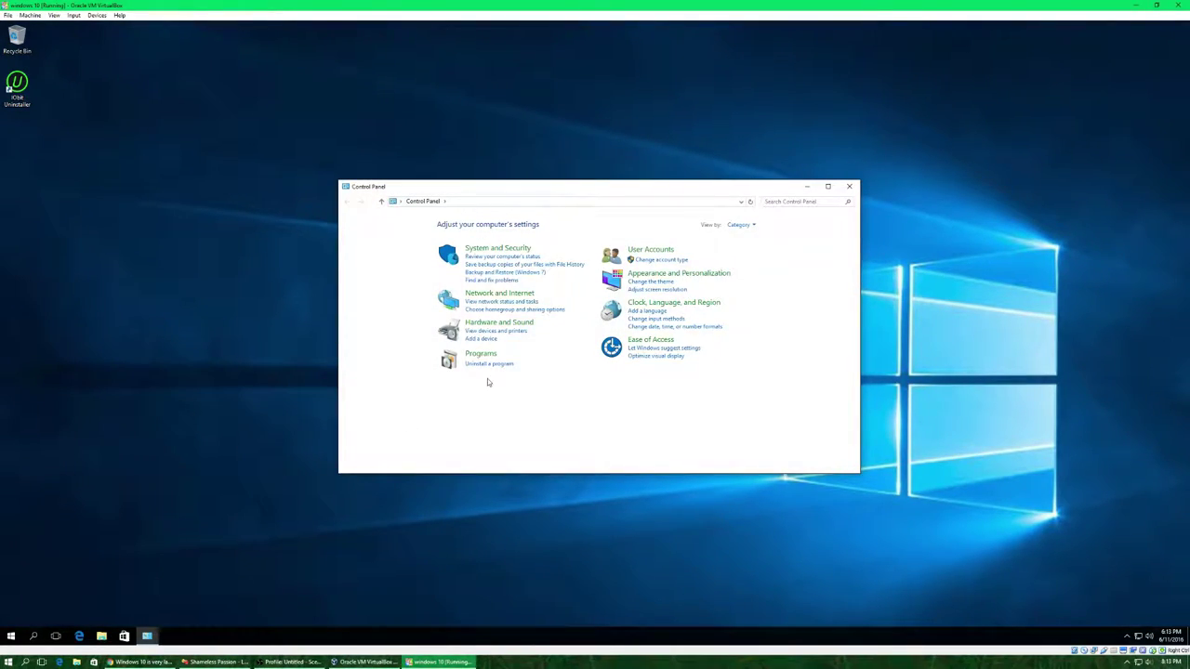
pyautogui.click(673, 281)
pyautogui.click(350, 201)
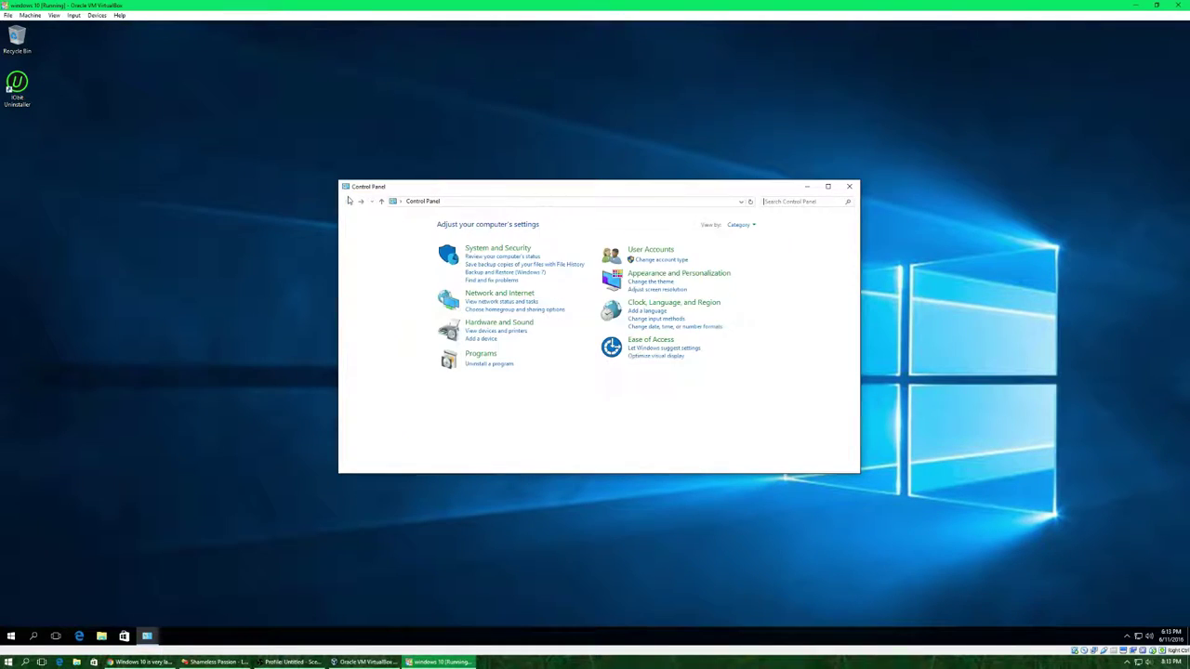
pyautogui.click(749, 227)
pyautogui.click(750, 229)
pyautogui.click(780, 202)
pyautogui.write('performance')
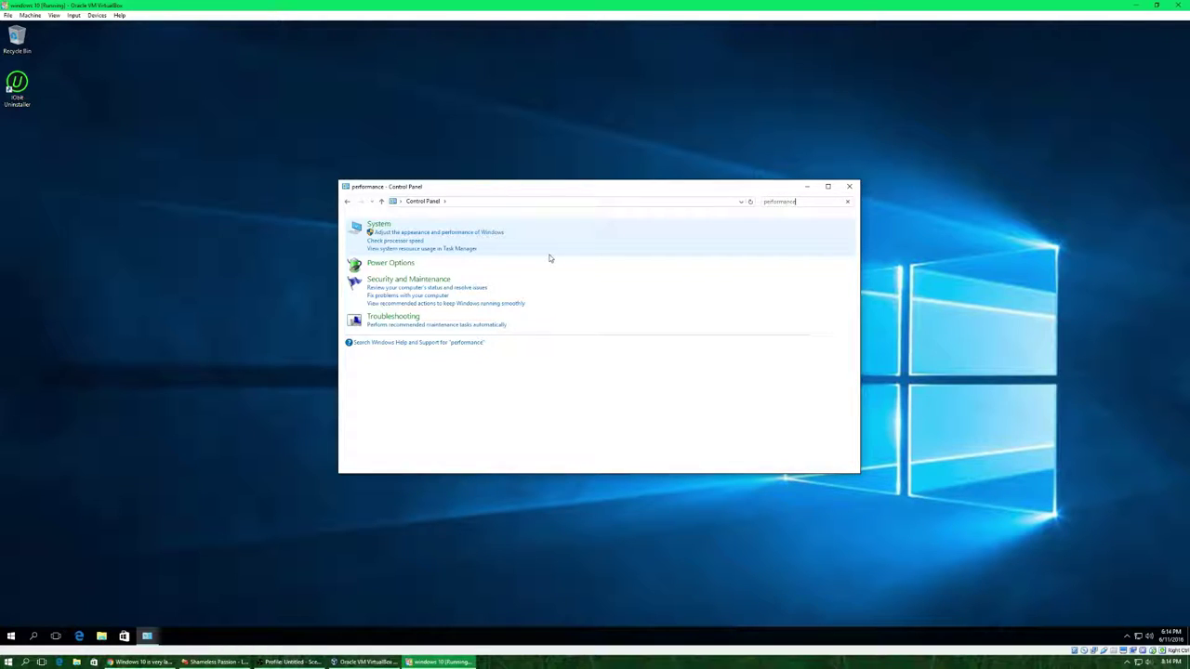
# Open the settings for the appearance and performance of Windows and go to the virtual memory settings.
pyautogui.click(410, 234)
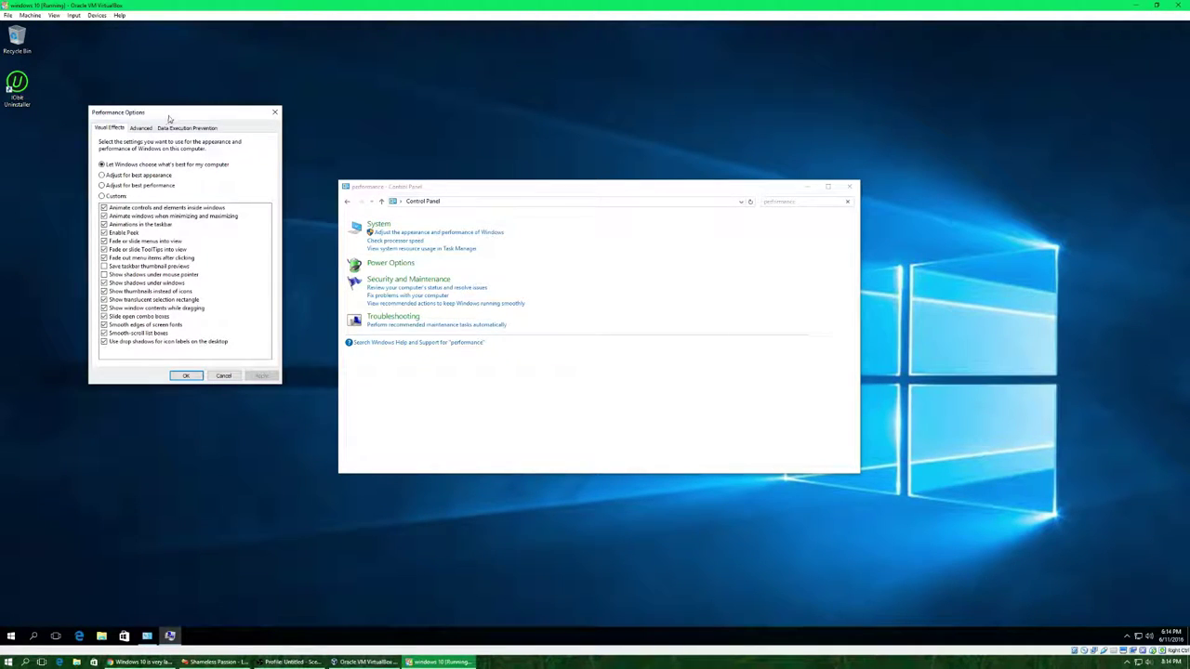
pyautogui.moveTo(169, 119); pyautogui.dragTo(226, 133)
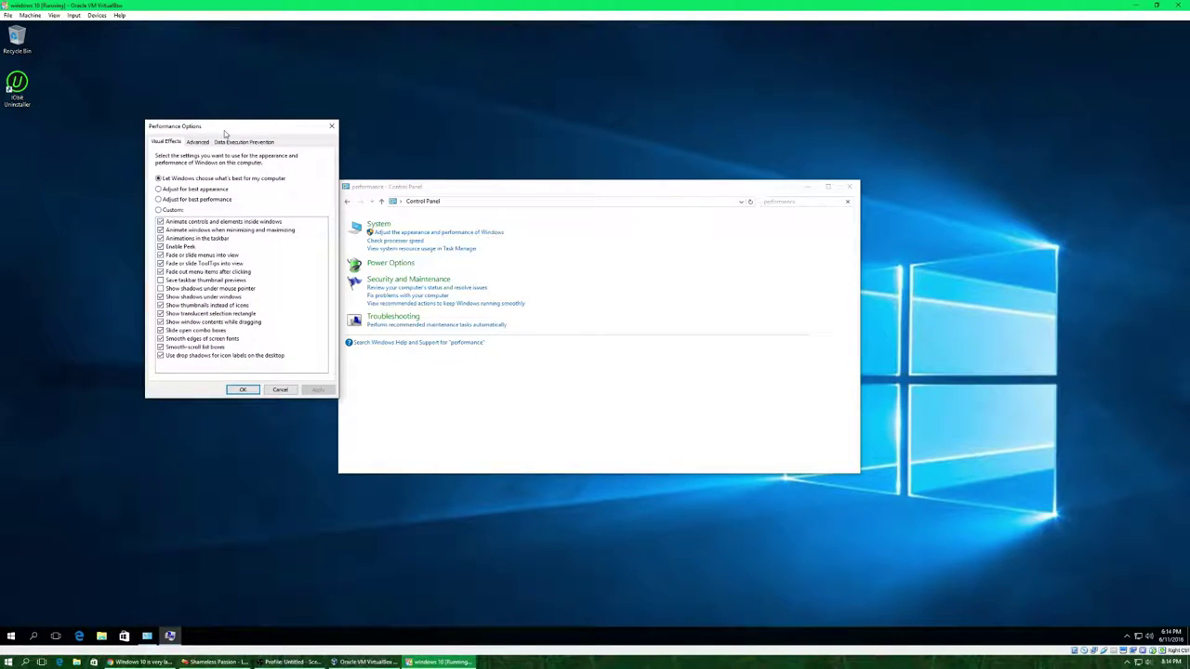
pyautogui.click(197, 142)
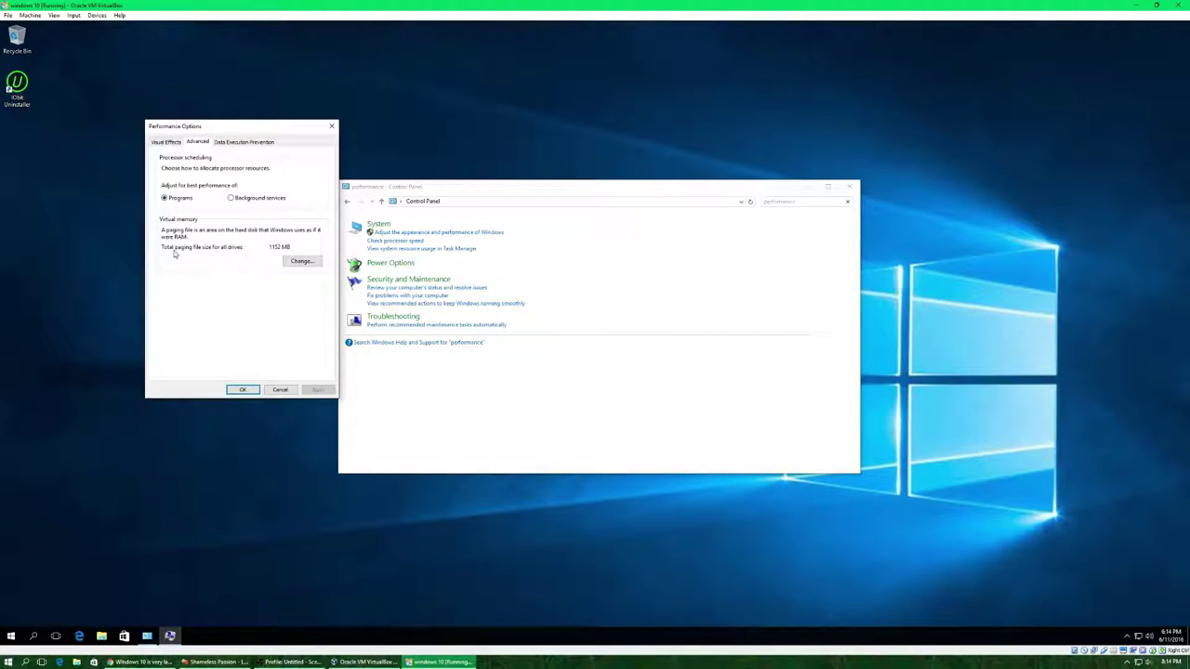
pyautogui.click(294, 264)
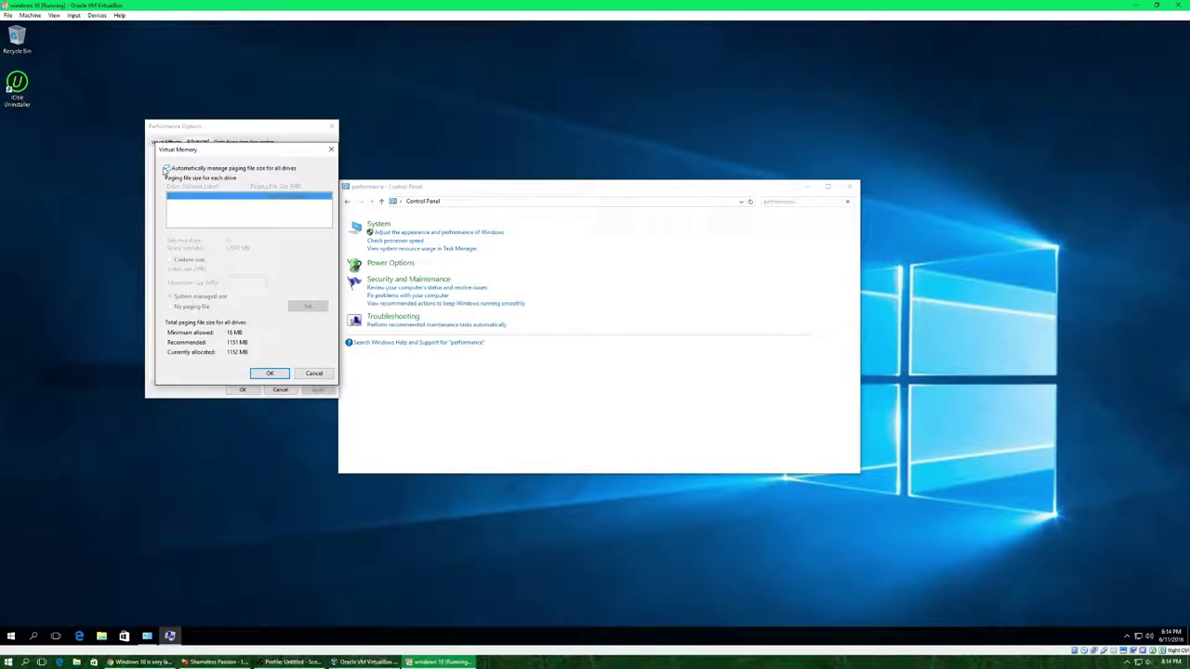
# Try to replace the automatically managed paging file on drive C with a custom size of 1151 MB initial and 1151 MB maximum.
pyautogui.click(168, 169)
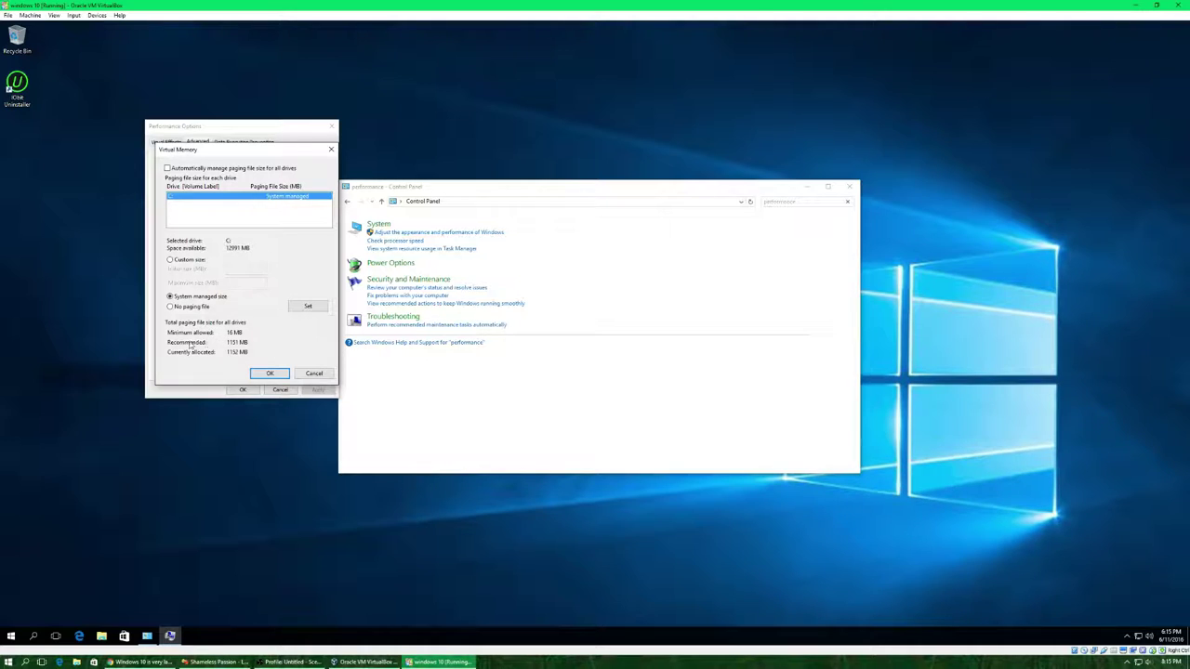
pyautogui.click(170, 262)
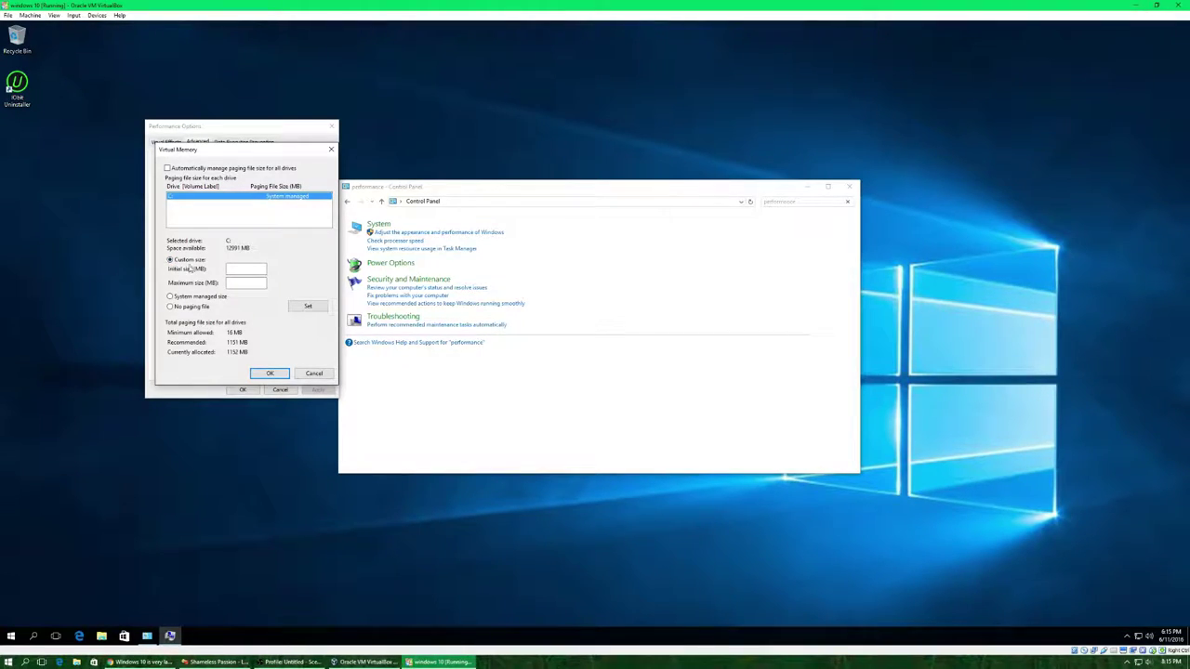
pyautogui.click(229, 269)
pyautogui.write('1151')
pyautogui.click(246, 282)
pyautogui.write('1151')
pyautogui.click(322, 375)
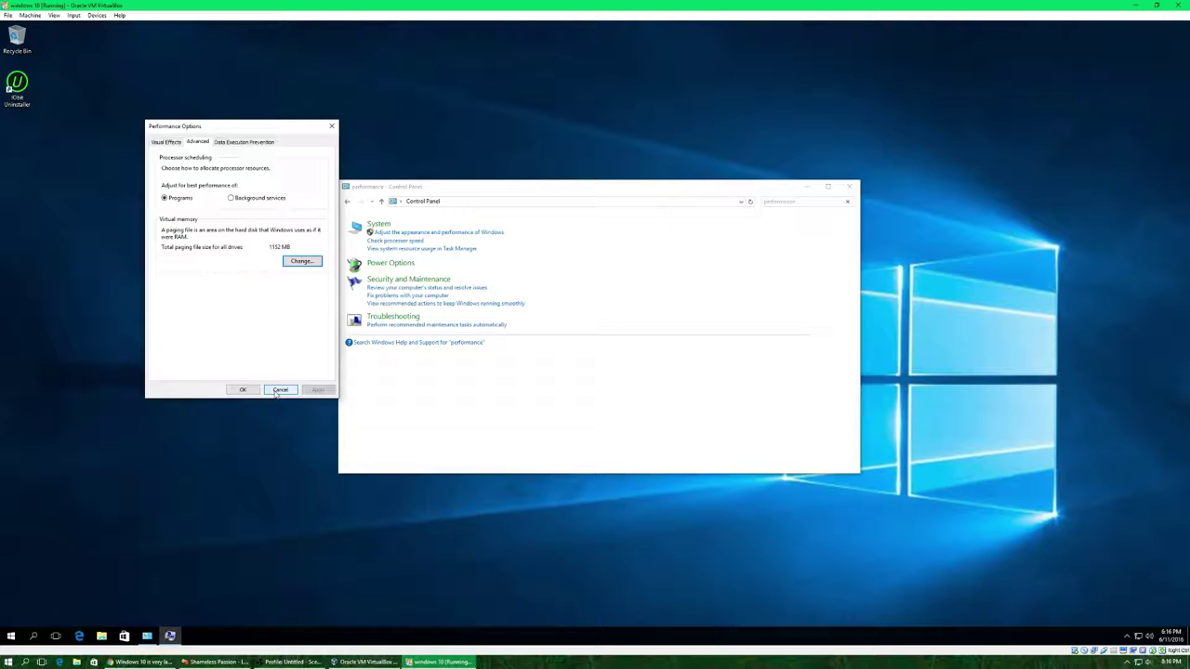
# Dismiss the Performance Options without applying anything and close Control Panel.
pyautogui.click(277, 389)
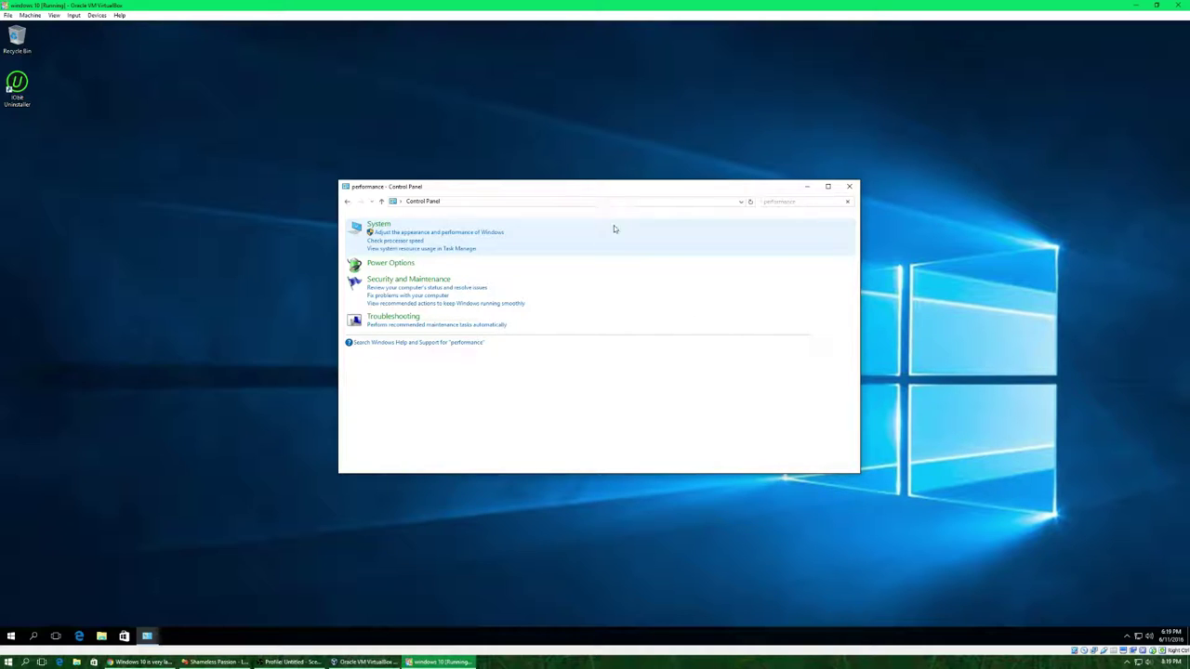
pyautogui.moveTo(593, 192)
pyautogui.mouseDown()
pyautogui.moveTo(531, 187)
pyautogui.moveTo(592, 187)
pyautogui.mouseUp()
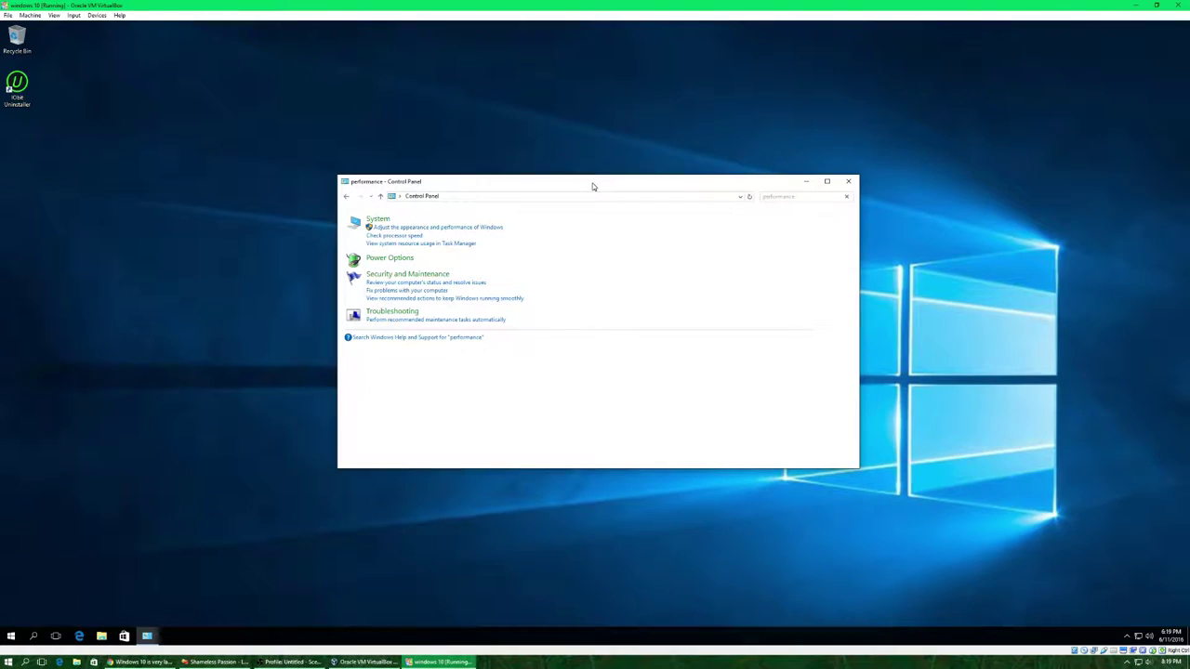
pyautogui.click(848, 182)
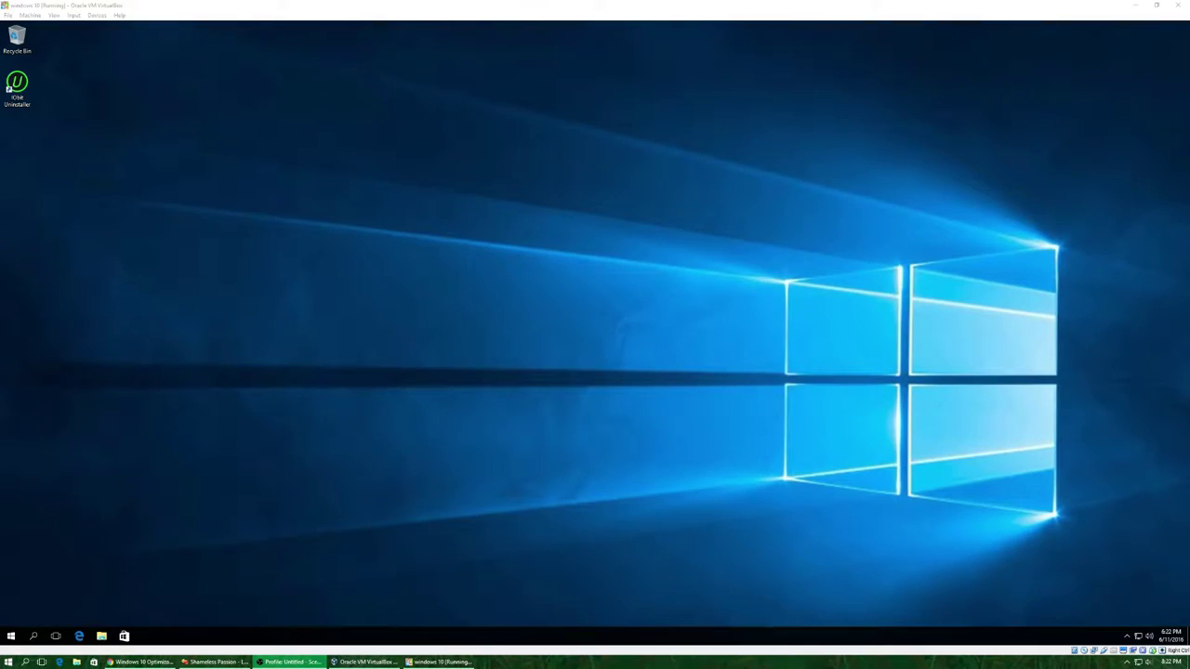
# Open the advanced options of Windows Update under Update & security in the Windows Settings.
pyautogui.hotkey('alt', 'Tab')
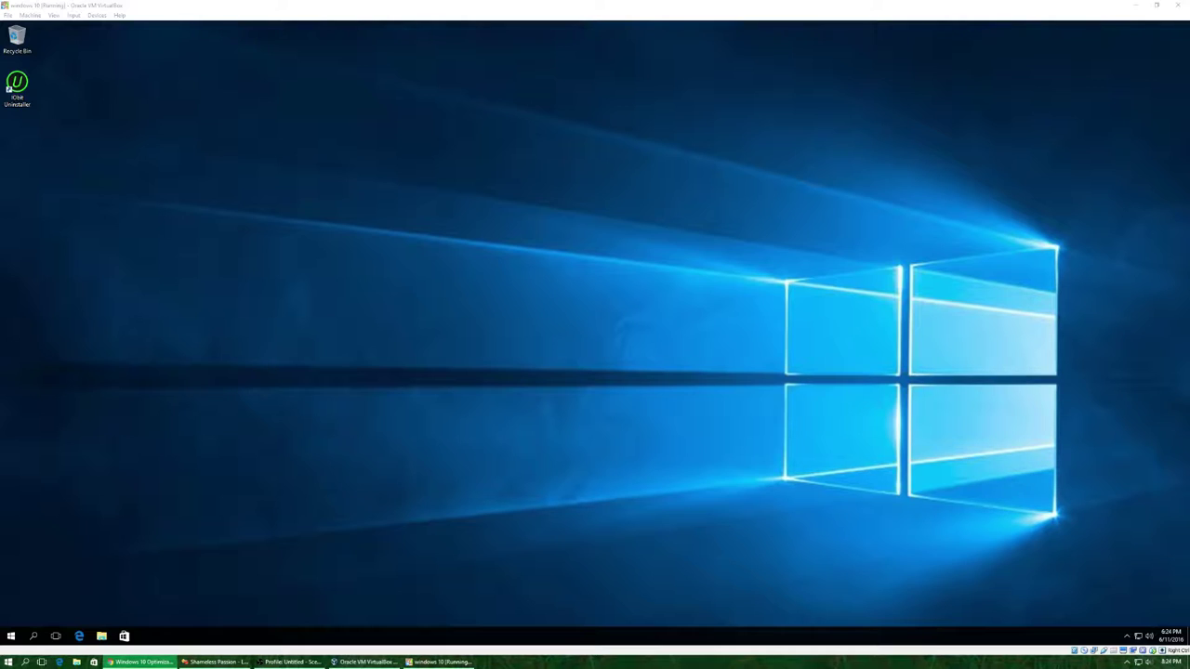
pyautogui.click(11, 637)
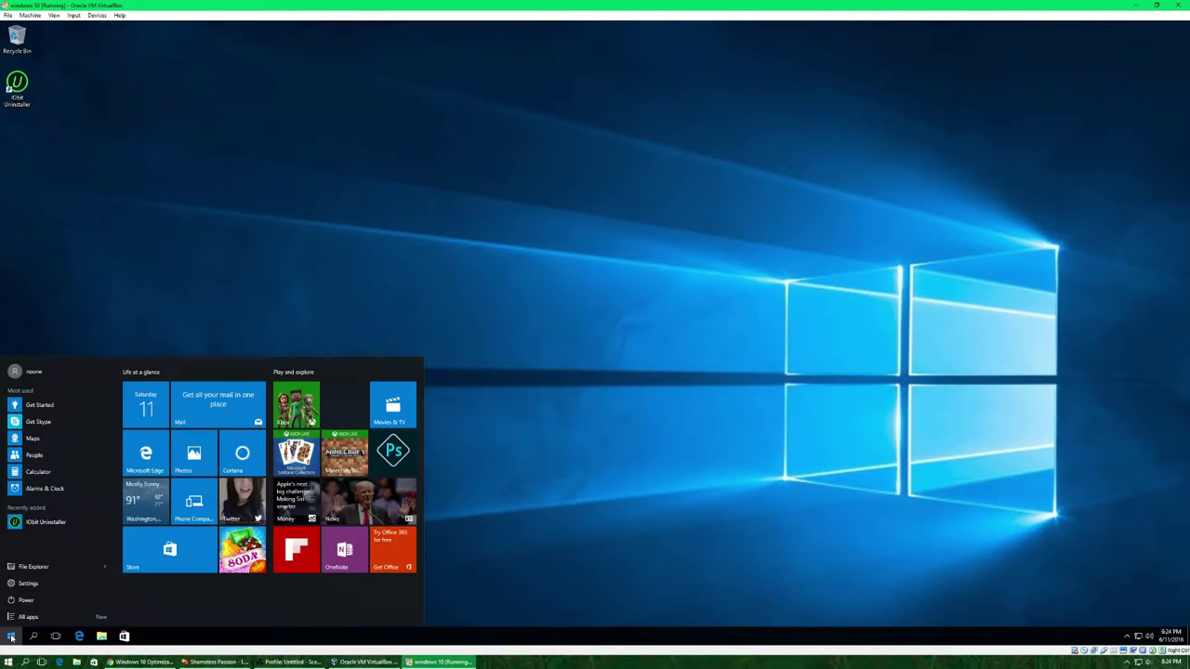
pyautogui.click(28, 582)
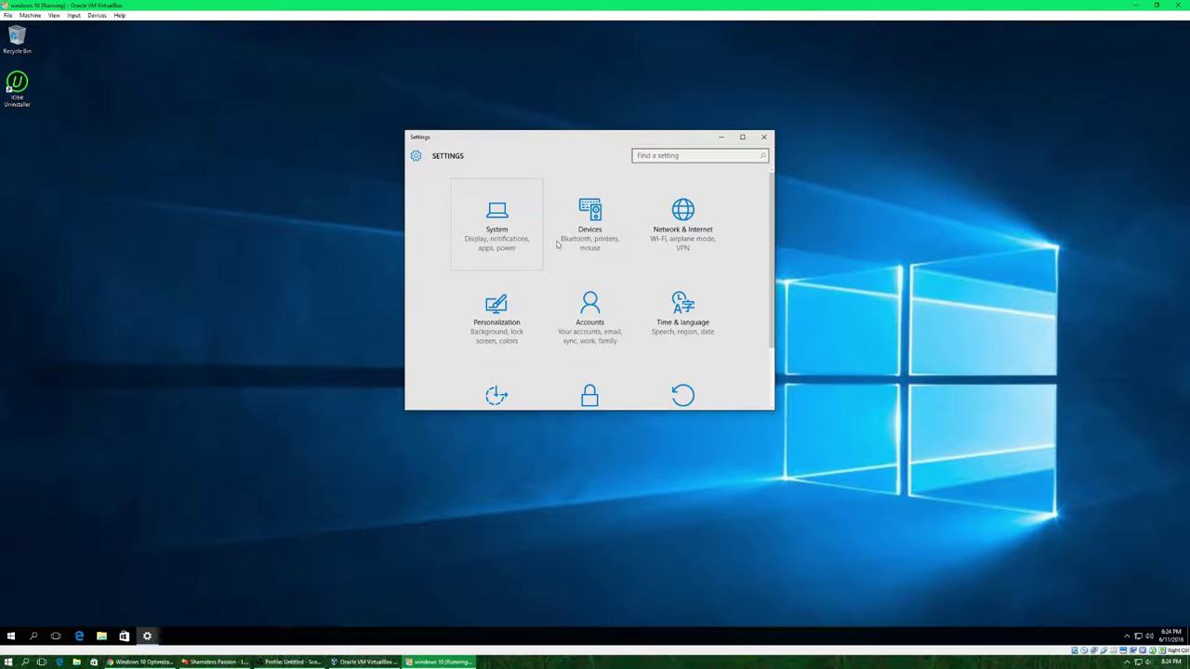
pyautogui.scroll(-3, 643, 252)
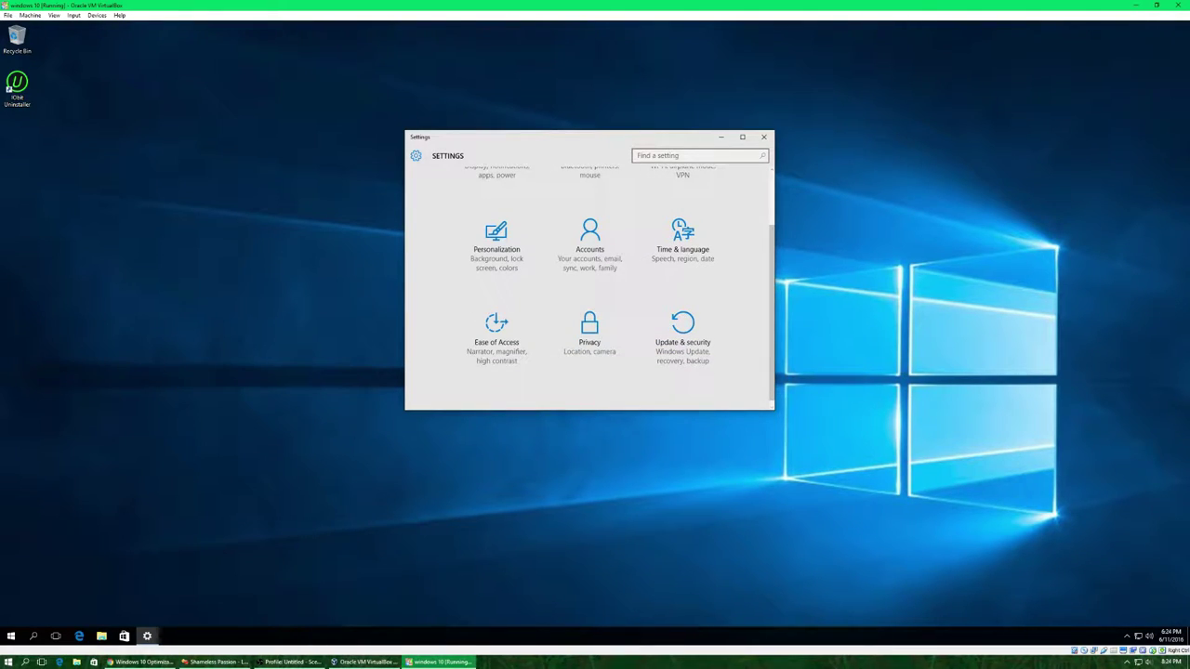
pyautogui.click(640, 324)
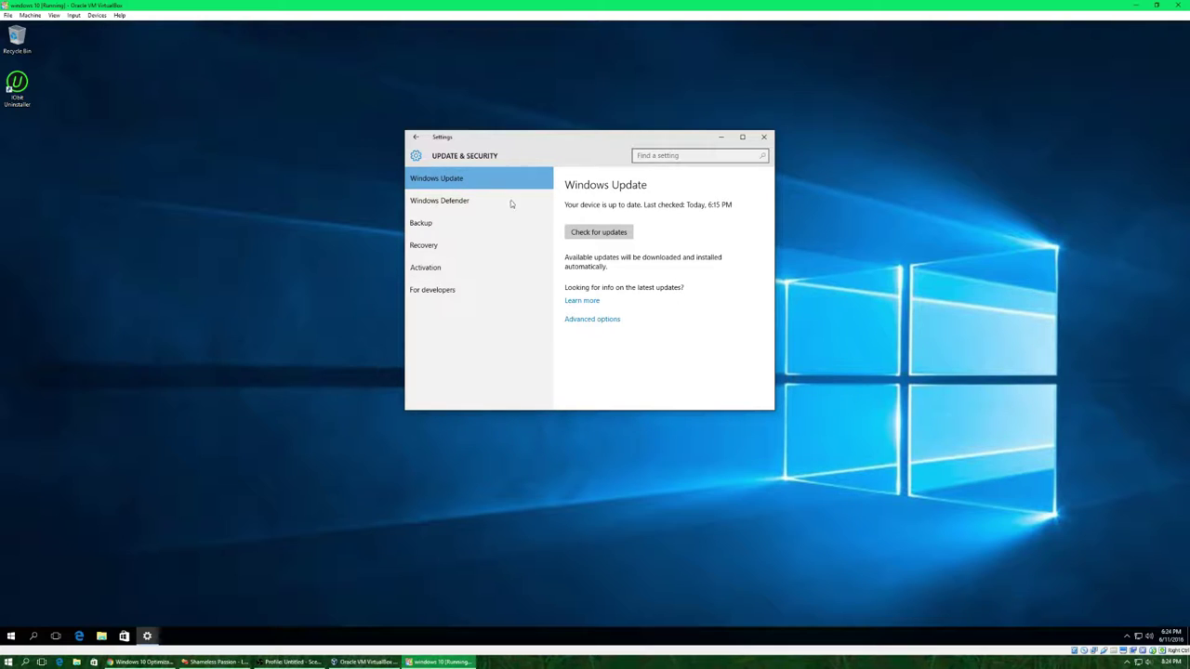
pyautogui.click(608, 319)
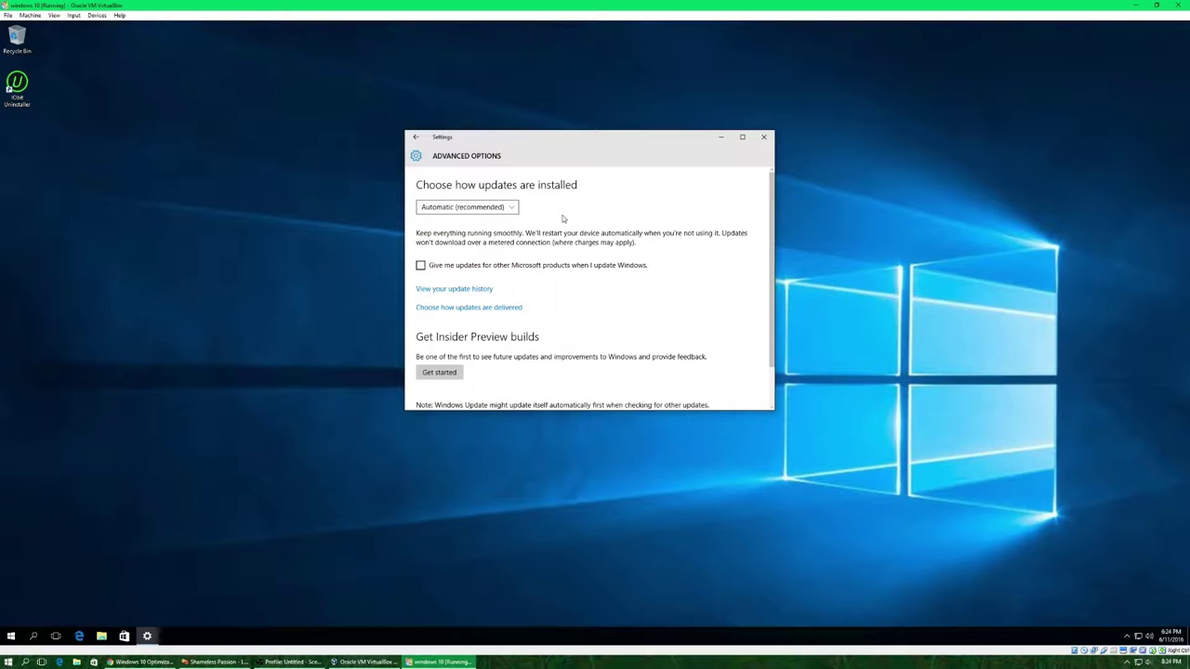
# Check the choices for how updates are installed, keeping Automatic (recommended).
pyautogui.click(513, 209)
pyautogui.click(474, 207)
pyautogui.scroll(-1, 490, 281)
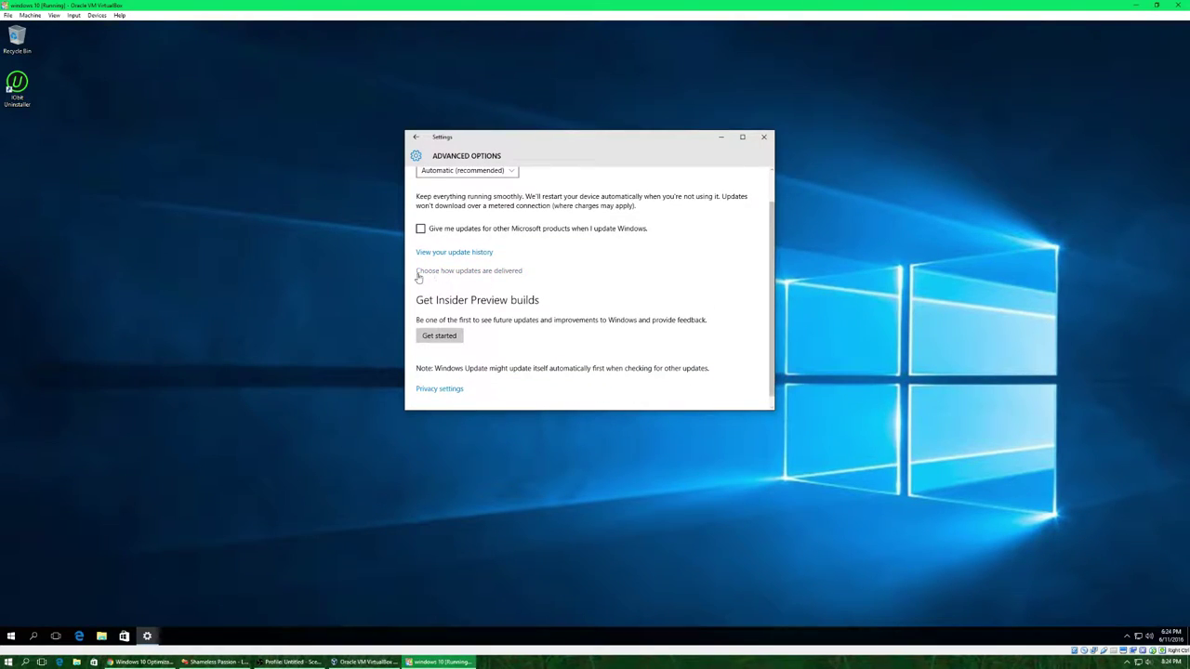
# In the update delivery options, set updates from more than one place to Off and close Settings.
pyautogui.click(463, 272)
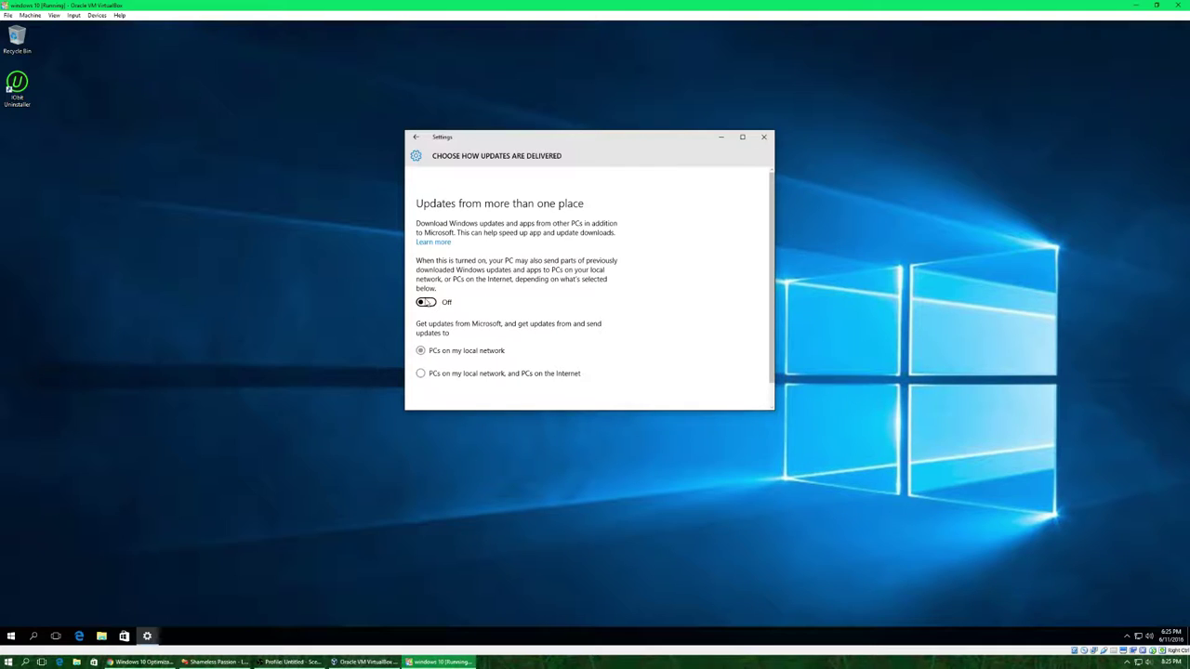
pyautogui.click(425, 302)
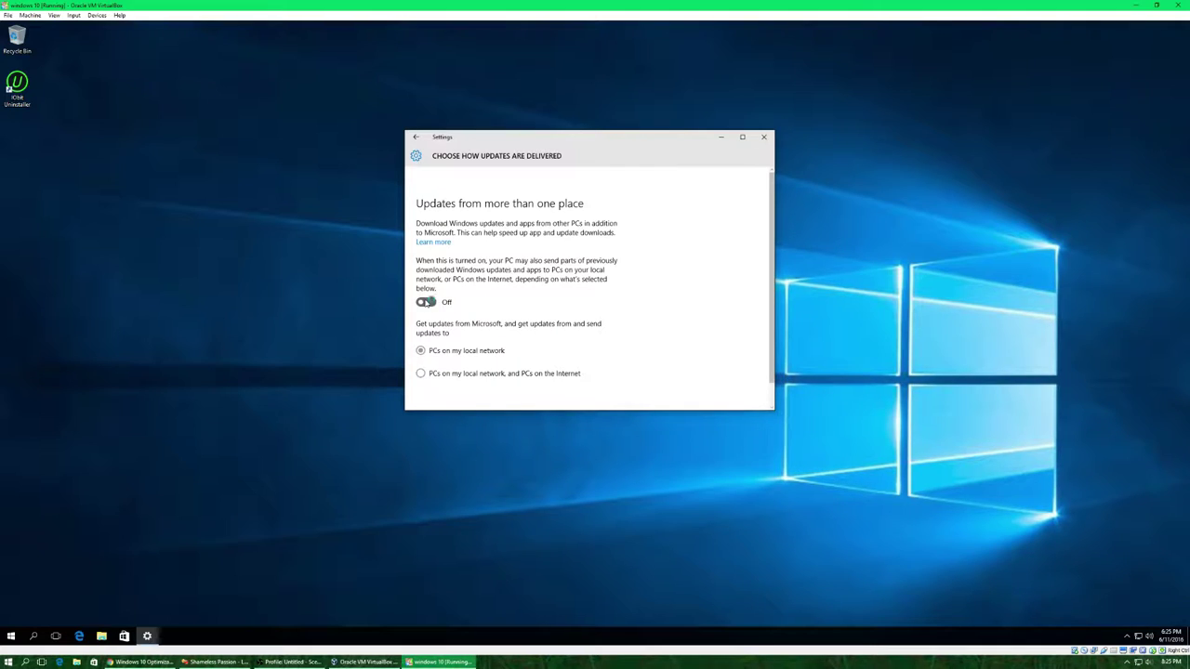
pyautogui.click(431, 304)
pyautogui.click(425, 303)
pyautogui.click(425, 303)
pyautogui.scroll(-1, 766, 298)
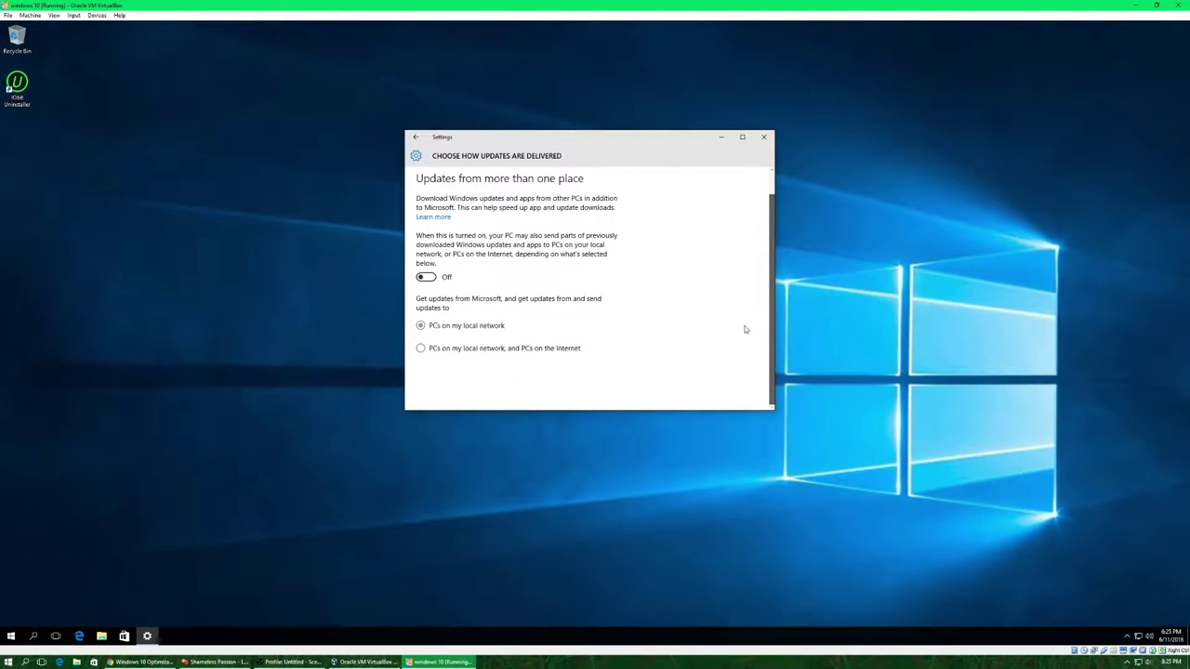
pyautogui.scroll(1, 736, 279)
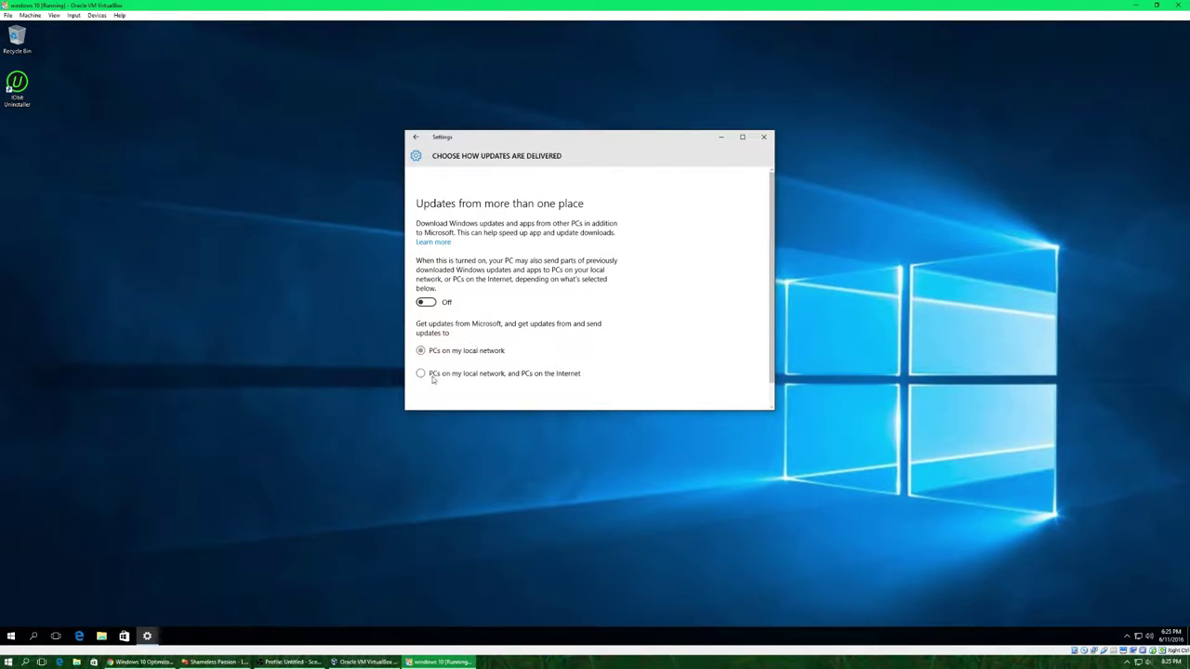
pyautogui.click(764, 139)
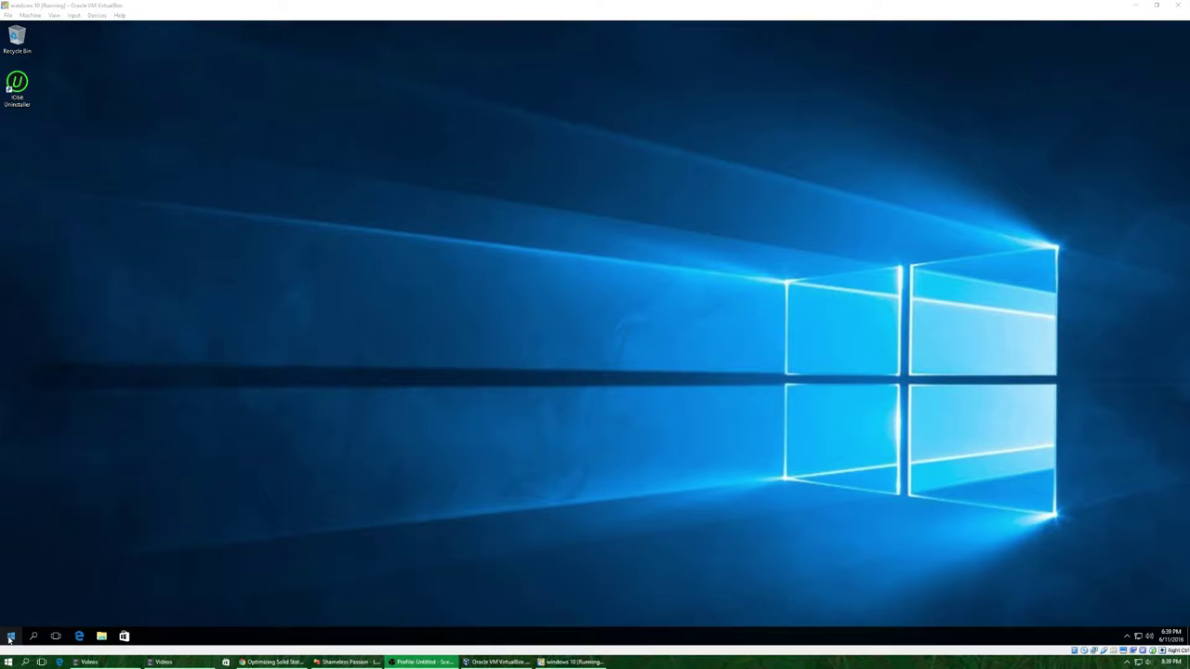
# Browse to This PC in File Explorer and select Local Disk (C:).
pyautogui.click(101, 637)
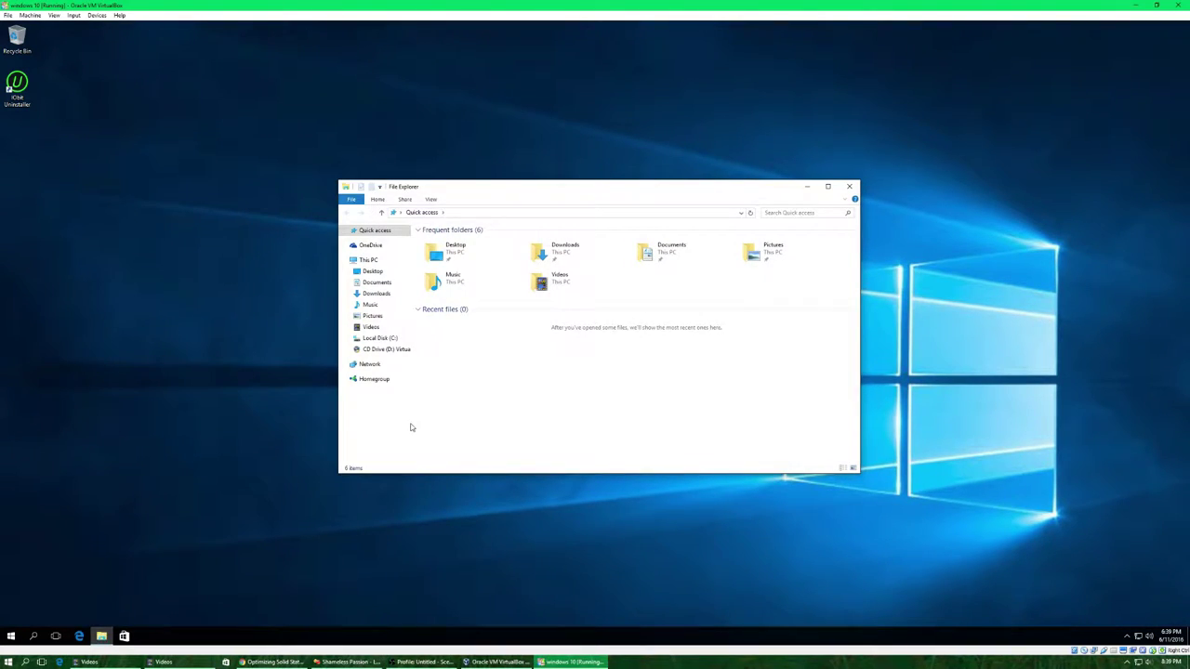
pyautogui.click(375, 272)
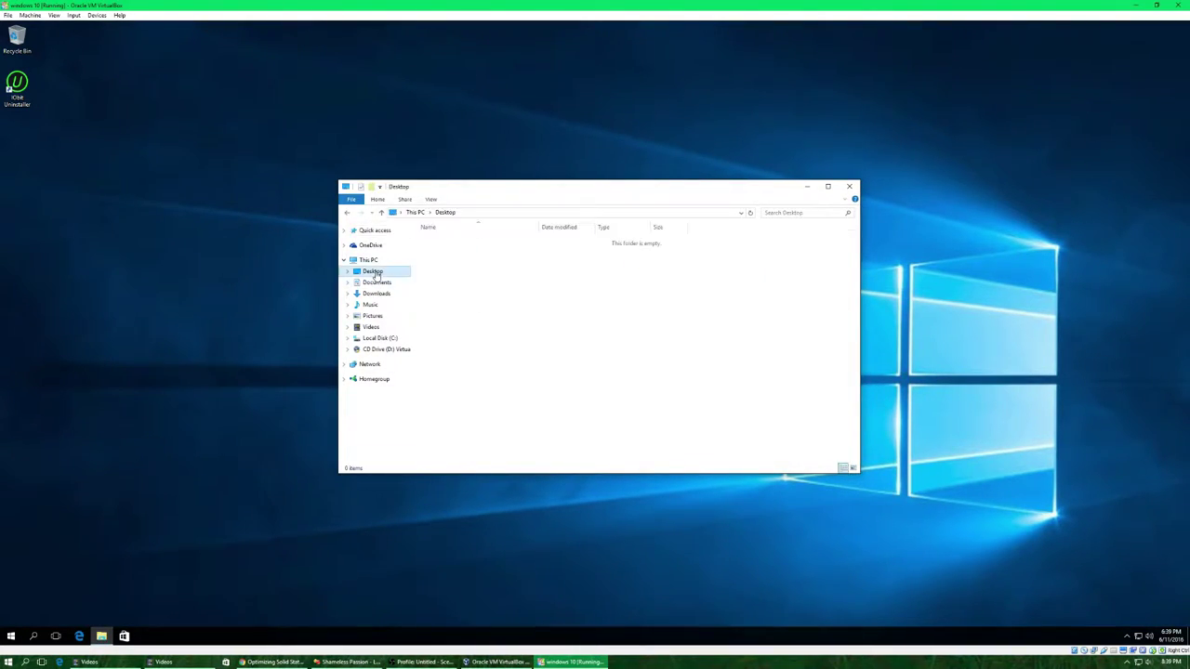
pyautogui.click(369, 260)
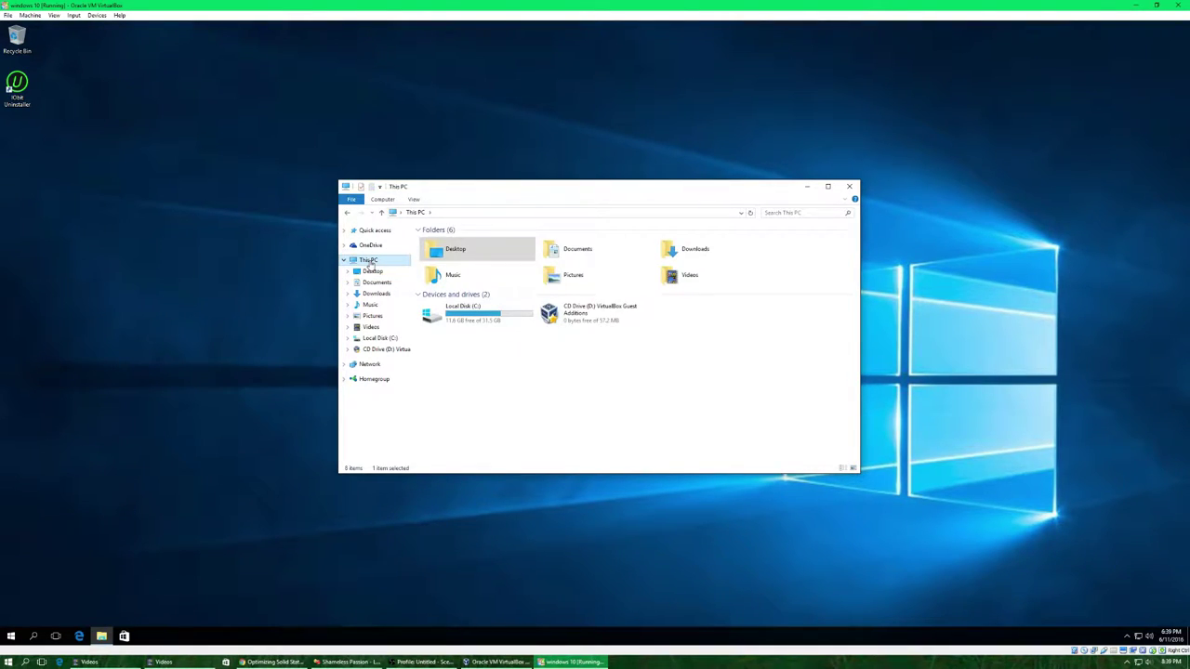
pyautogui.click(466, 317)
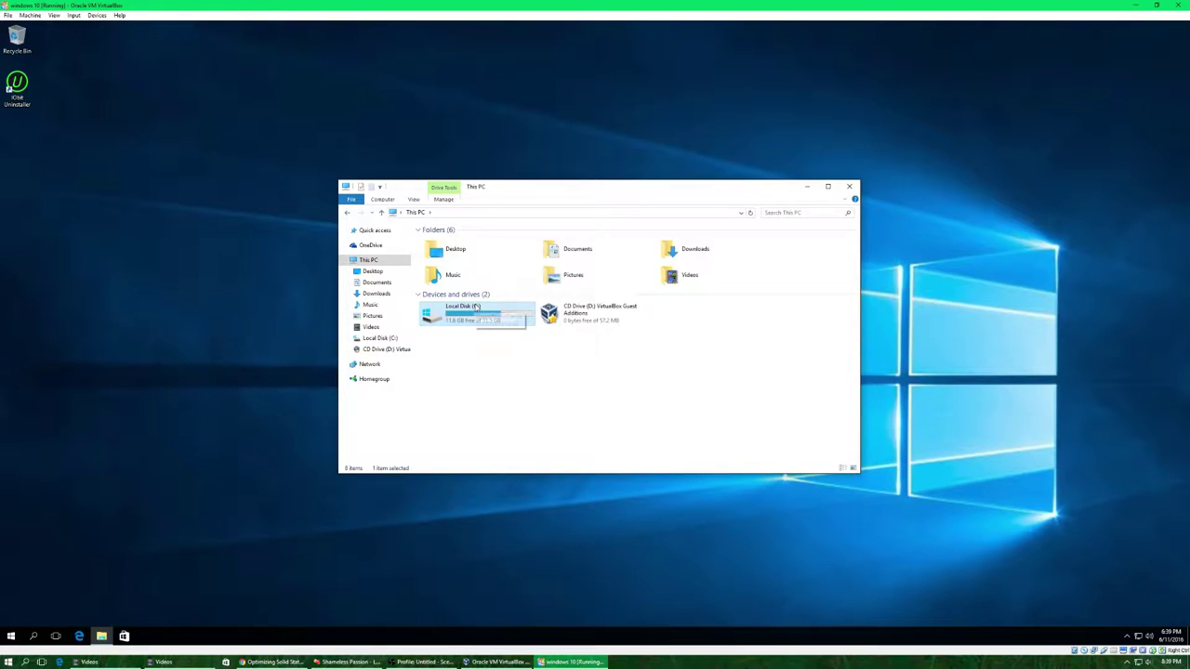
pyautogui.rightClick(485, 318)
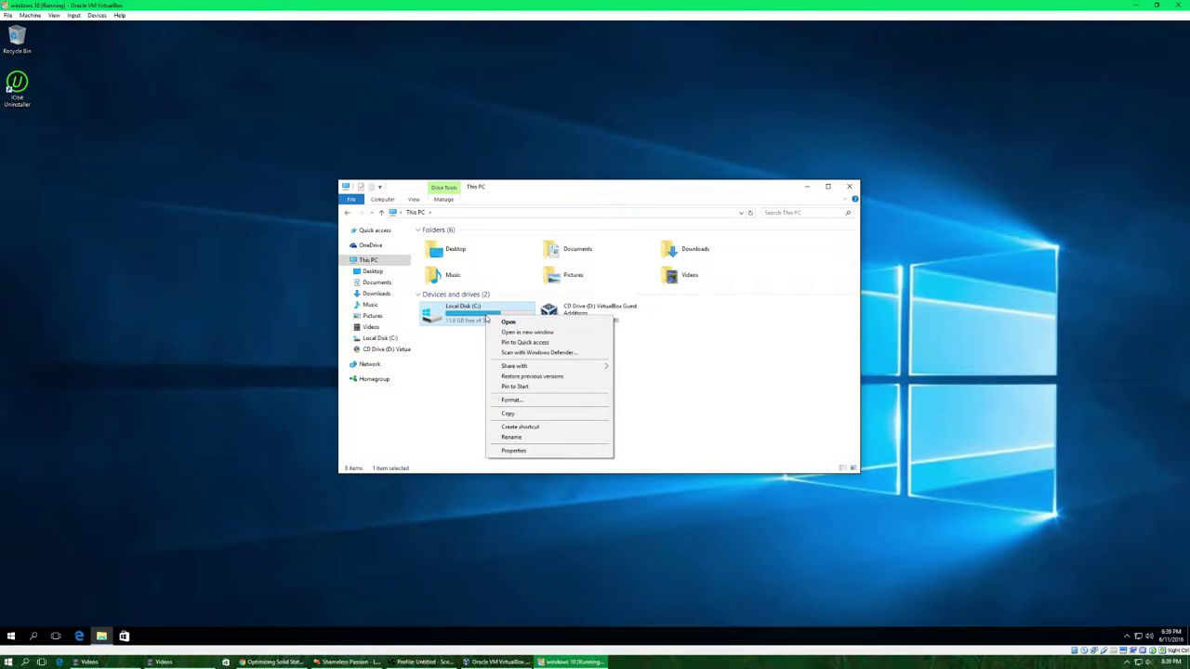
pyautogui.click(479, 317)
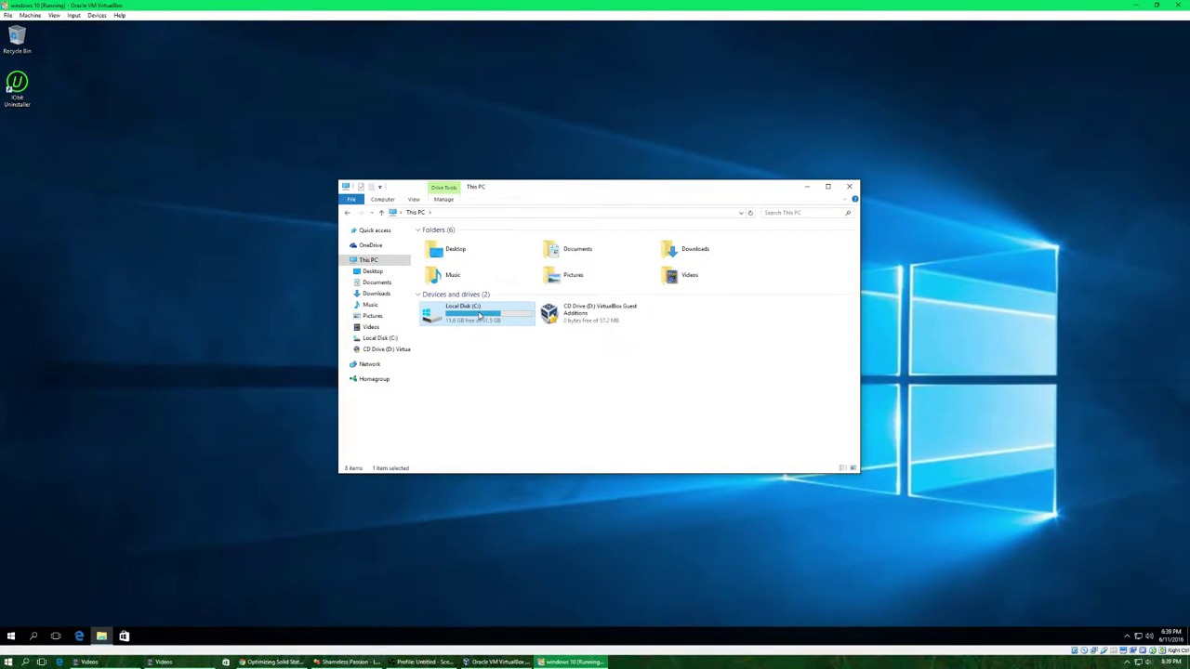
# Open the Optimize Drives tool from the properties of Local Disk (C:) and check the drives' media types and schedule.
pyautogui.rightClick(480, 317)
pyautogui.click(510, 448)
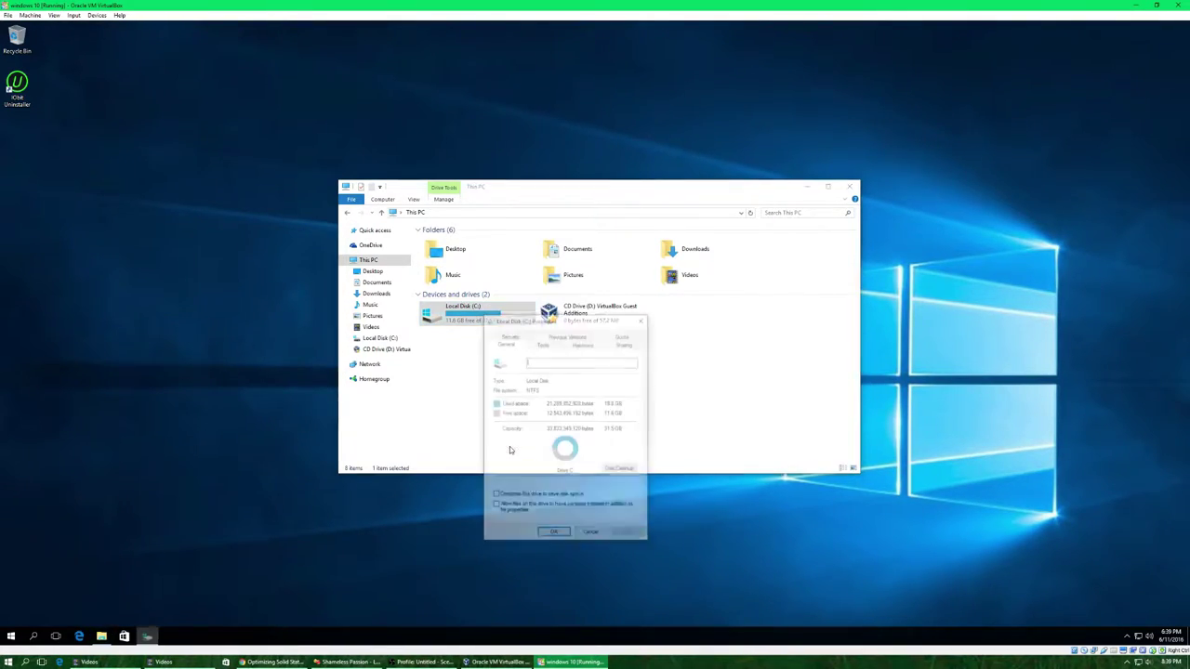
pyautogui.click(543, 343)
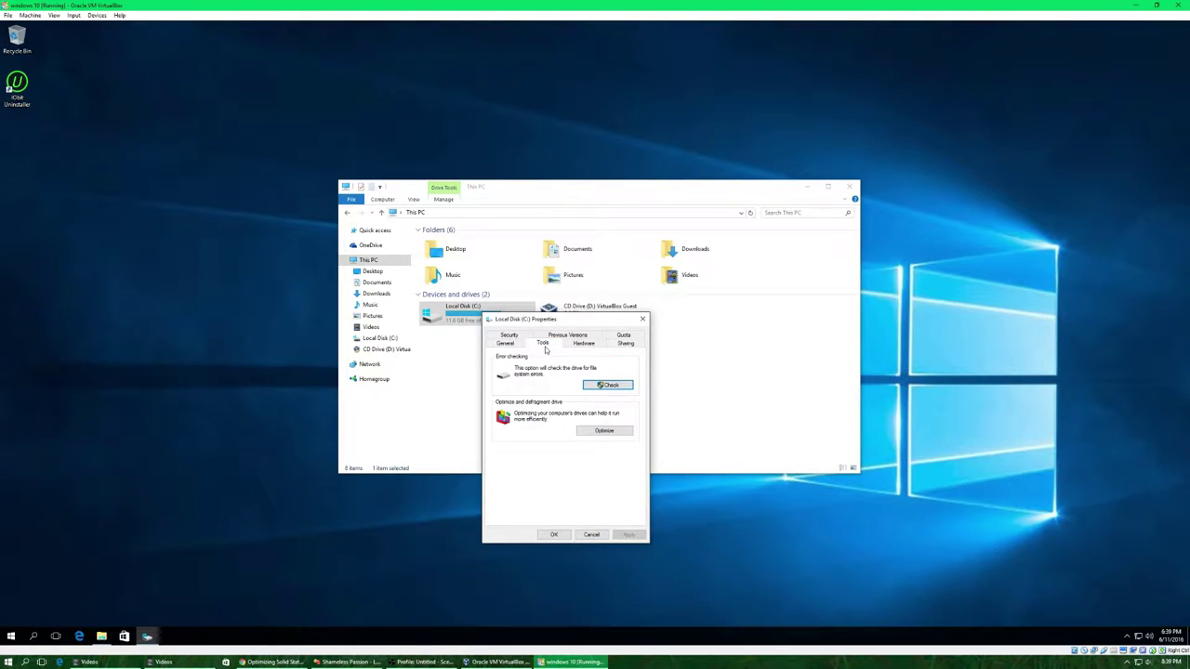
pyautogui.click(606, 431)
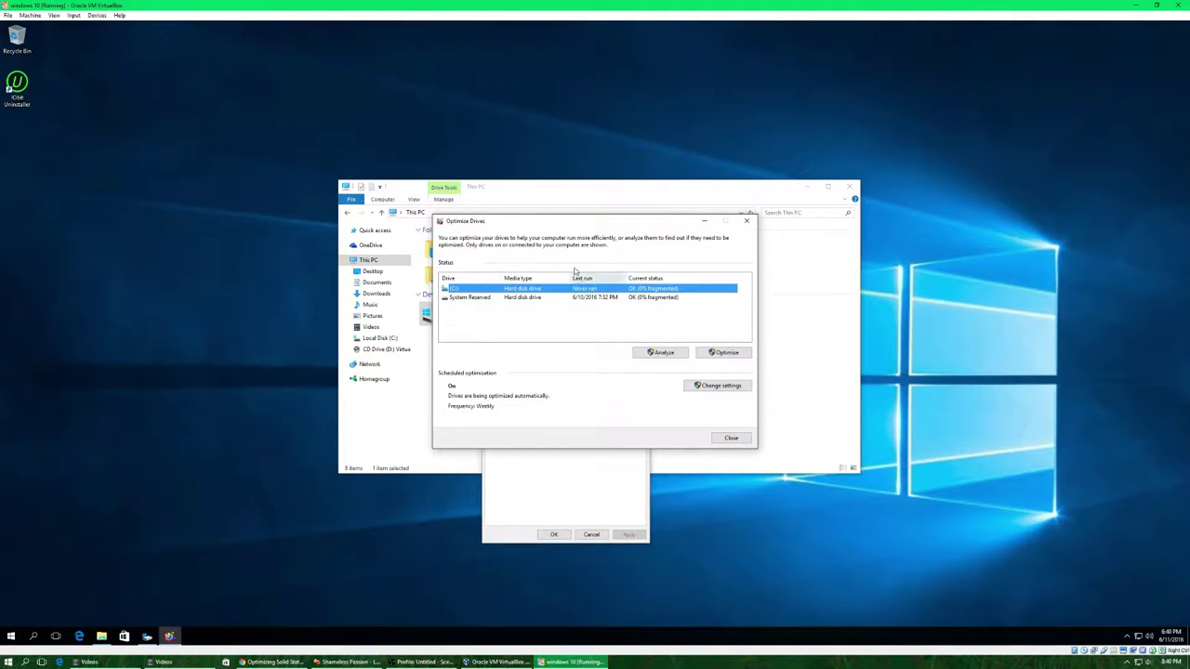
pyautogui.moveTo(590, 221)
pyautogui.mouseDown()
pyautogui.moveTo(579, 232)
pyautogui.moveTo(596, 230)
pyautogui.mouseUp()
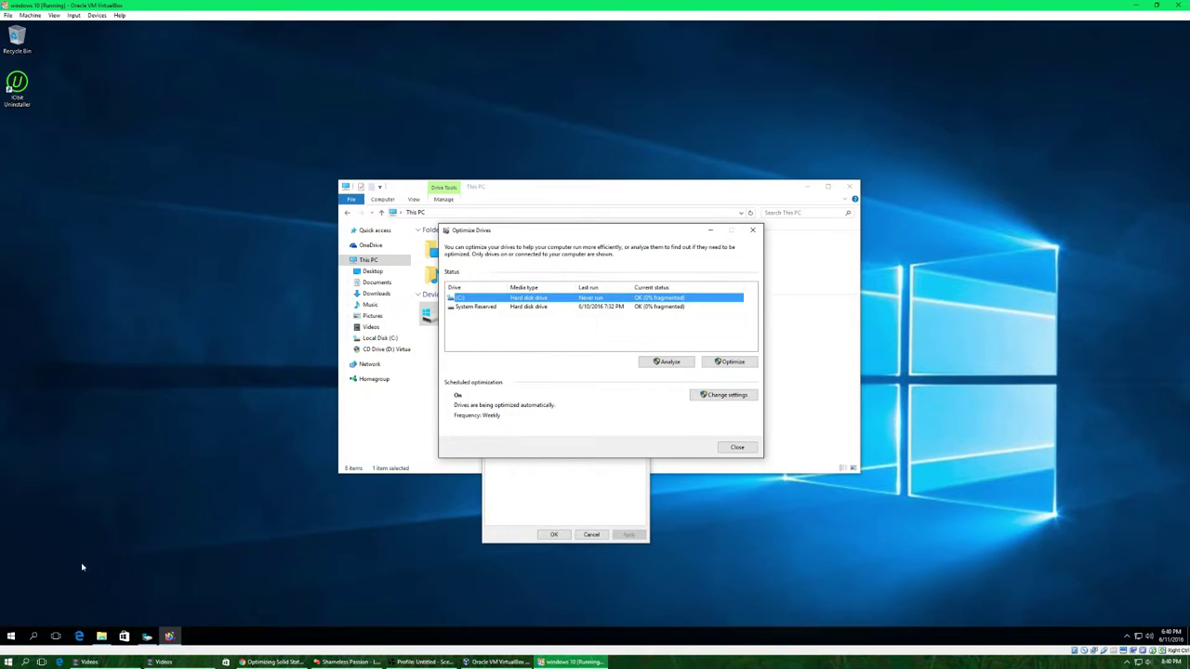
# Switch to File Explorer on the host computer and open Optimize Drives from its Local Disk (C:) properties to compare media types.
pyautogui.click(164, 662)
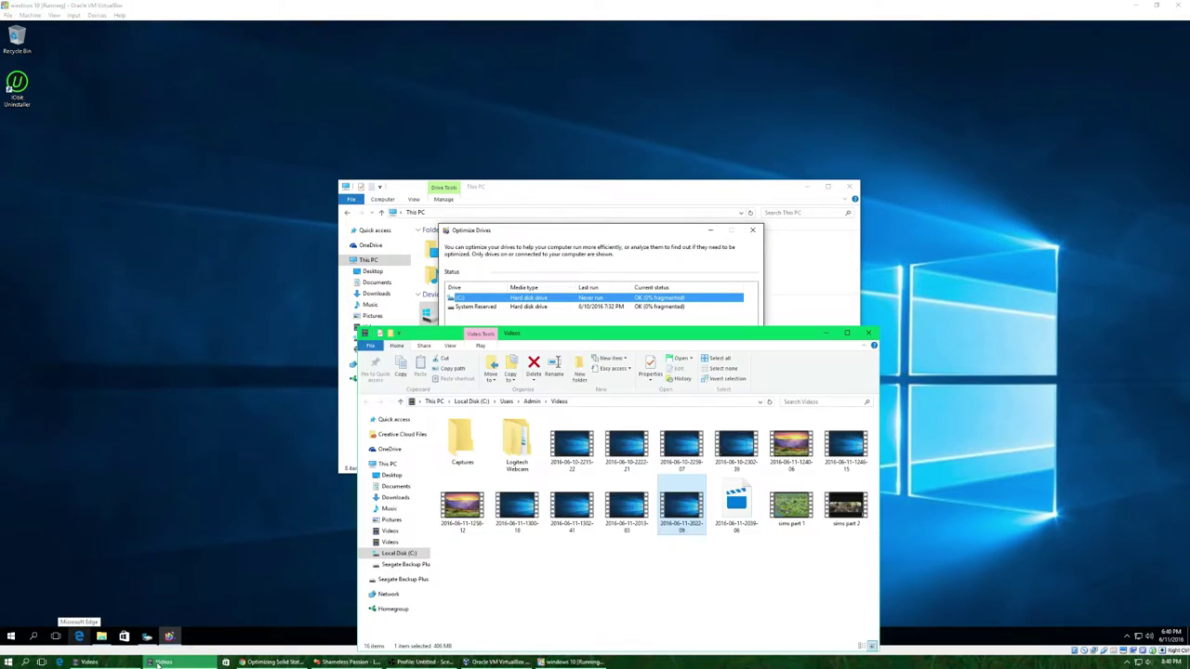
pyautogui.click(390, 541)
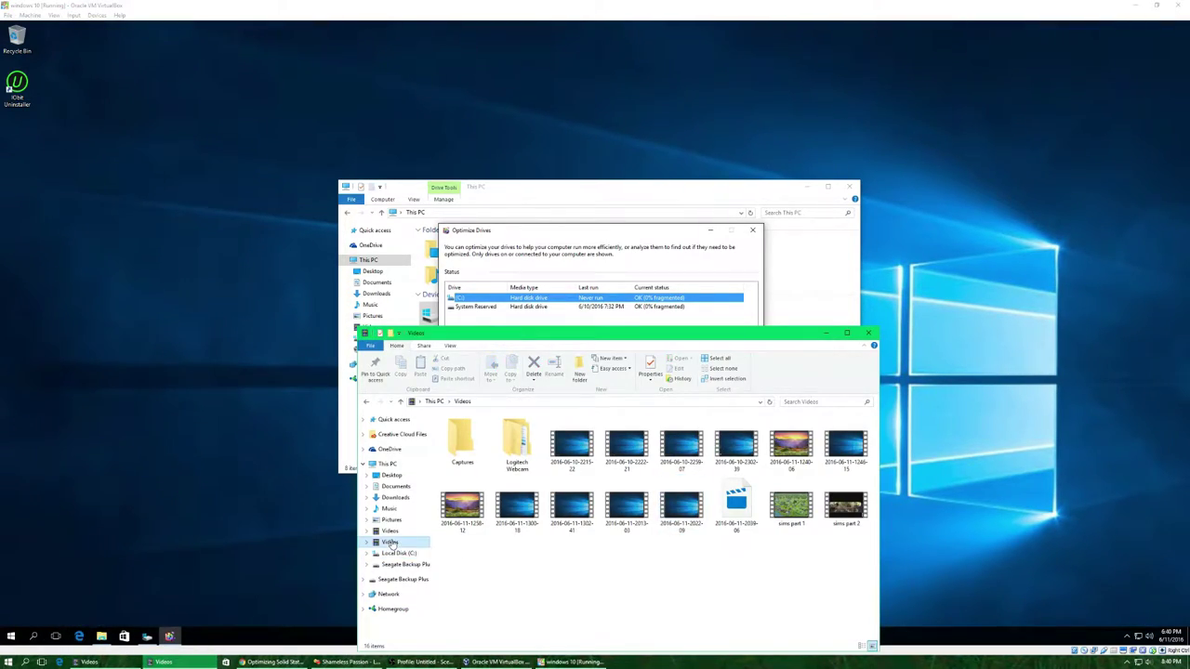
pyautogui.click(386, 463)
pyautogui.click(511, 509)
pyautogui.rightClick(511, 509)
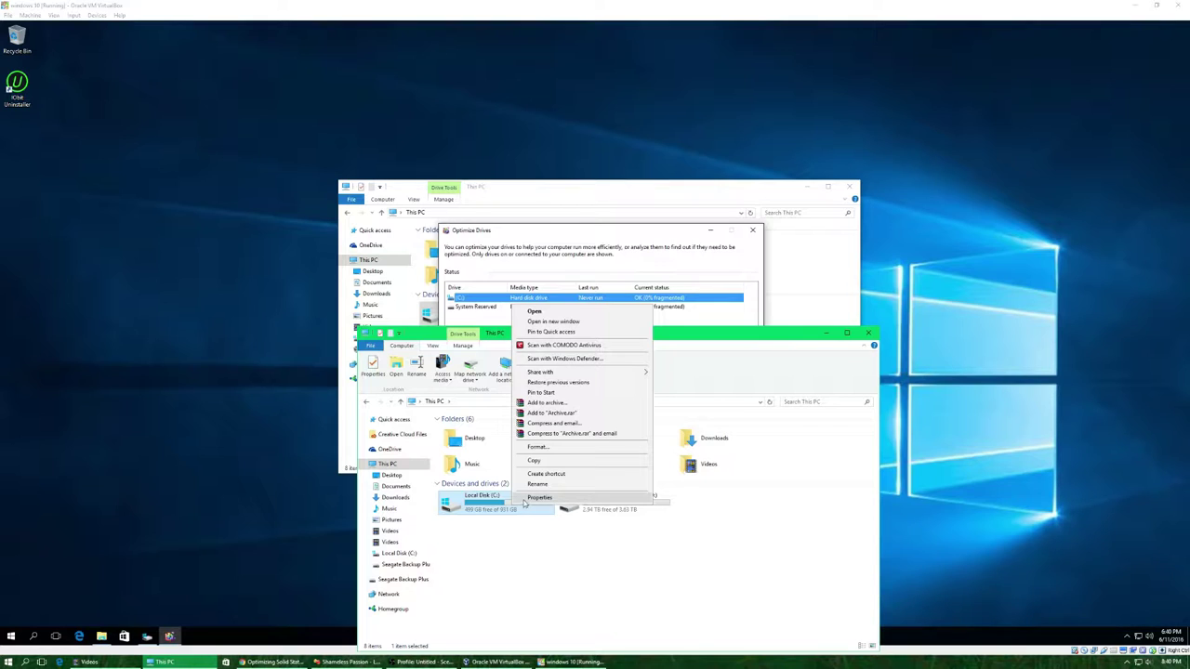
pyautogui.click(532, 498)
pyautogui.moveTo(582, 423); pyautogui.dragTo(585, 375)
pyautogui.click(576, 392)
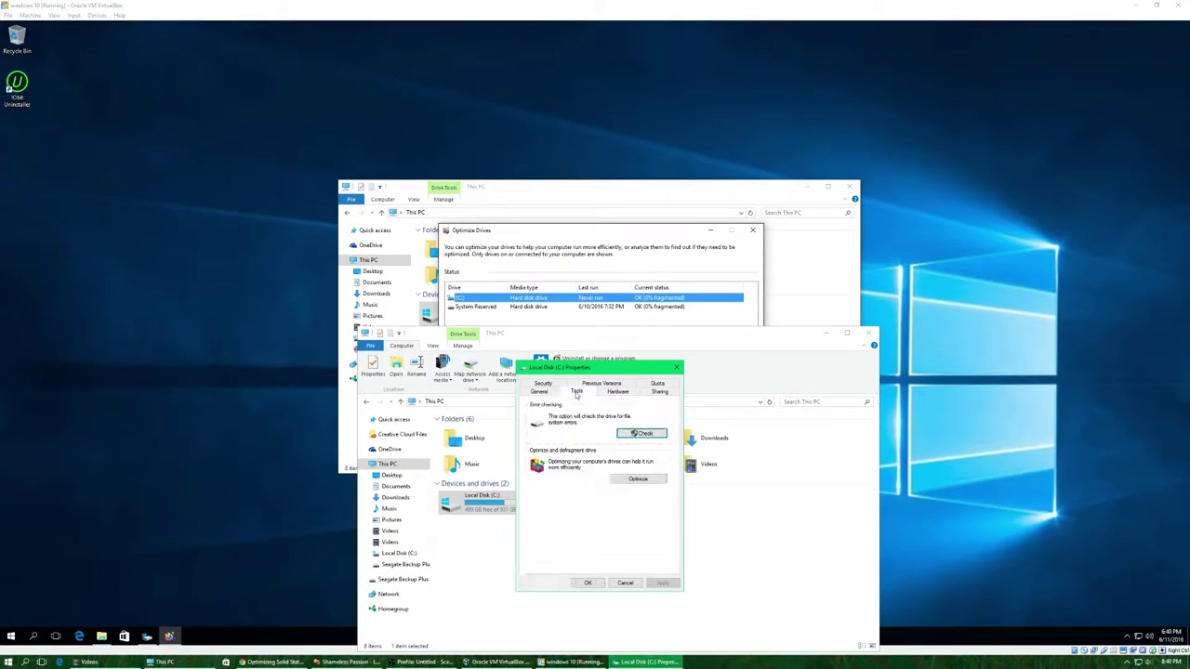
pyautogui.click(647, 481)
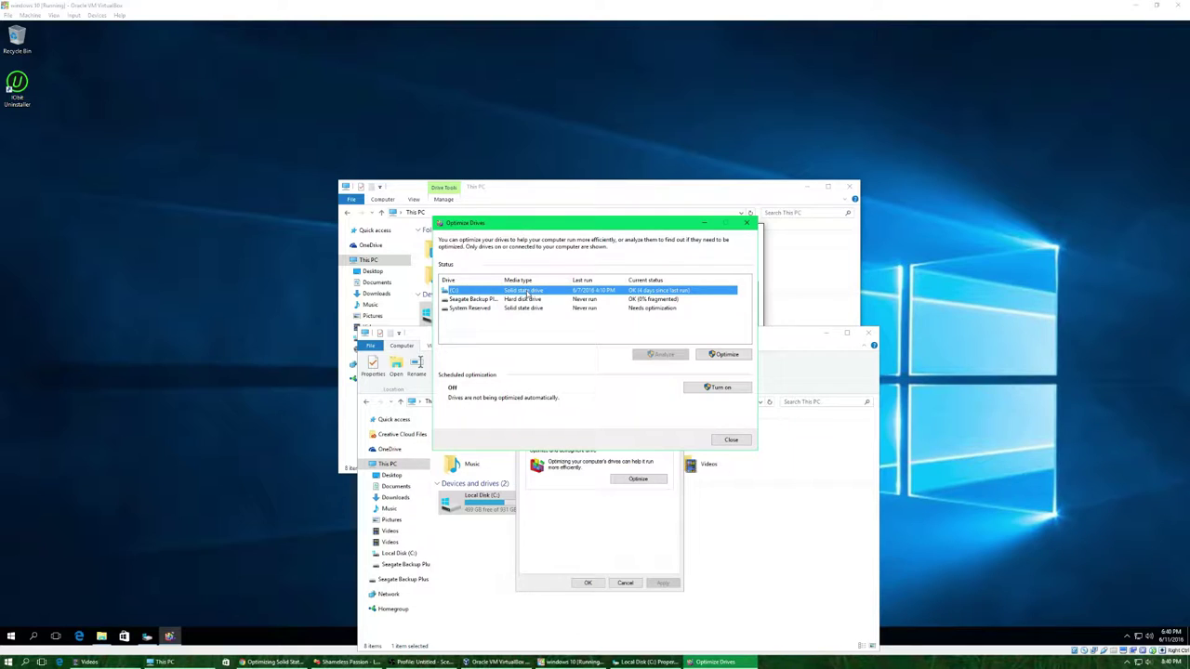
# Close the host computer's Optimize Drives, drive properties and File Explorer windows without changing anything.
pyautogui.click(740, 441)
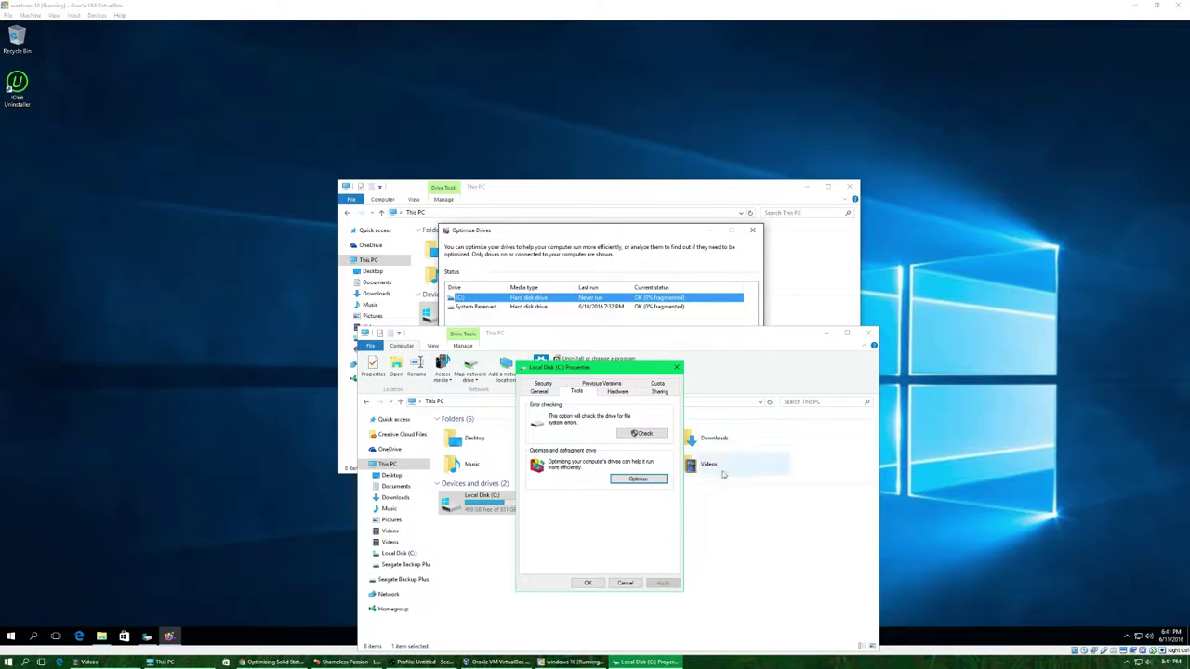
pyautogui.click(636, 582)
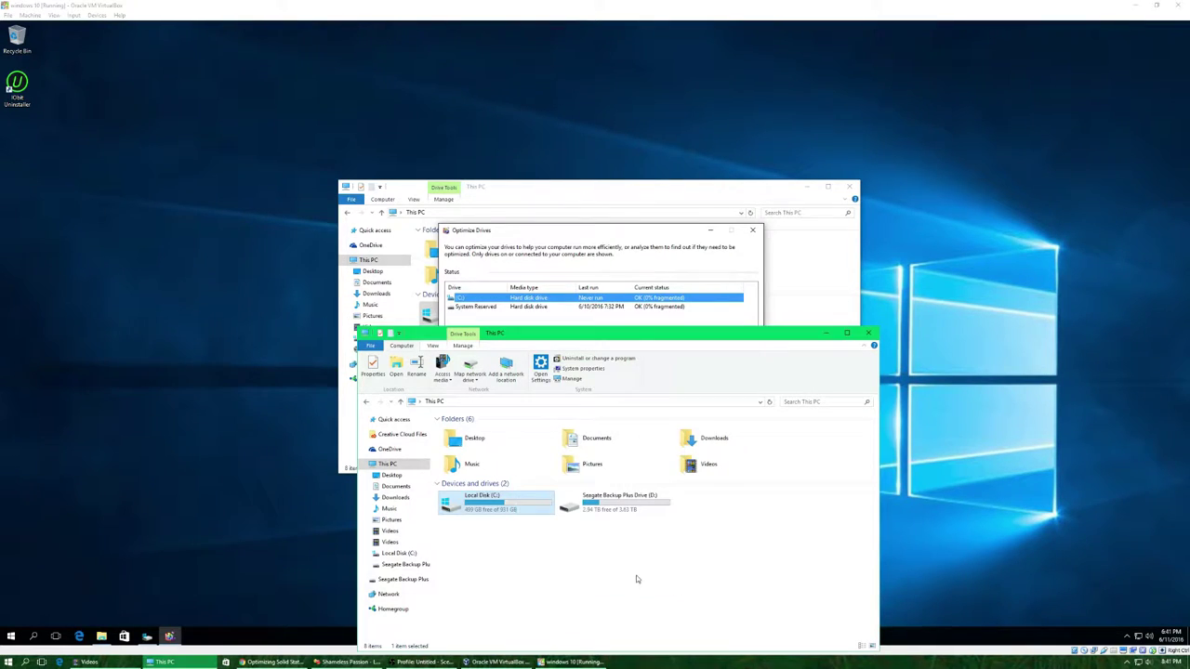
pyautogui.click(868, 334)
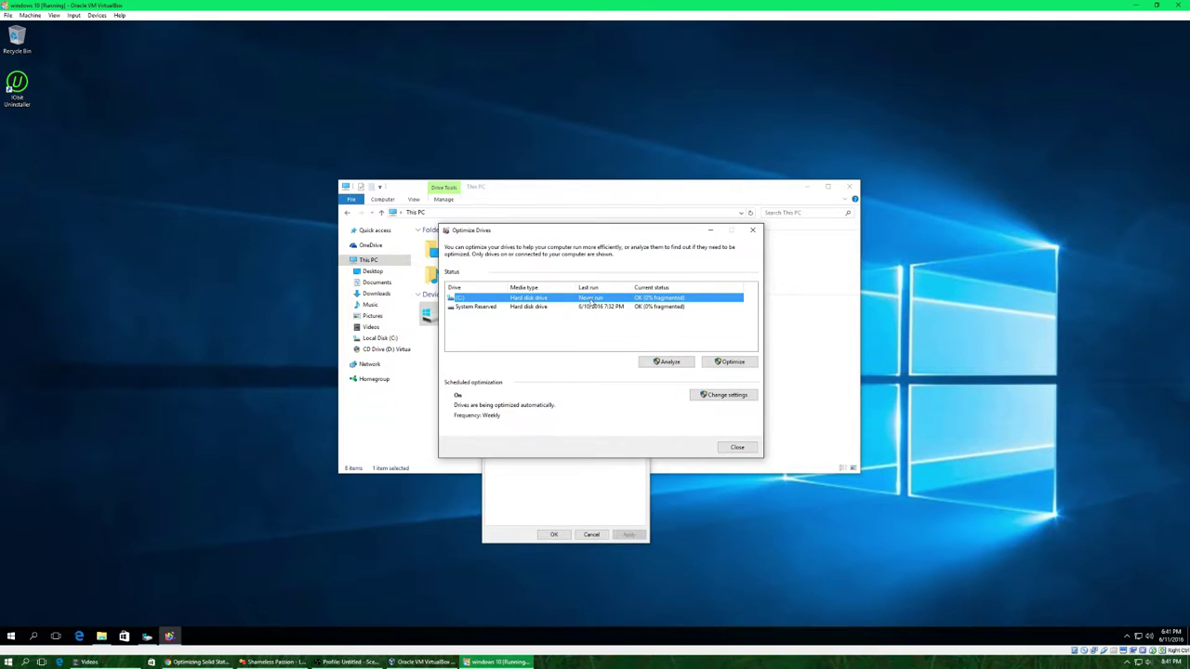
# Close Optimize Drives in the virtual machine, cancel the Local Disk (C:) properties and close File Explorer.
pyautogui.click(751, 230)
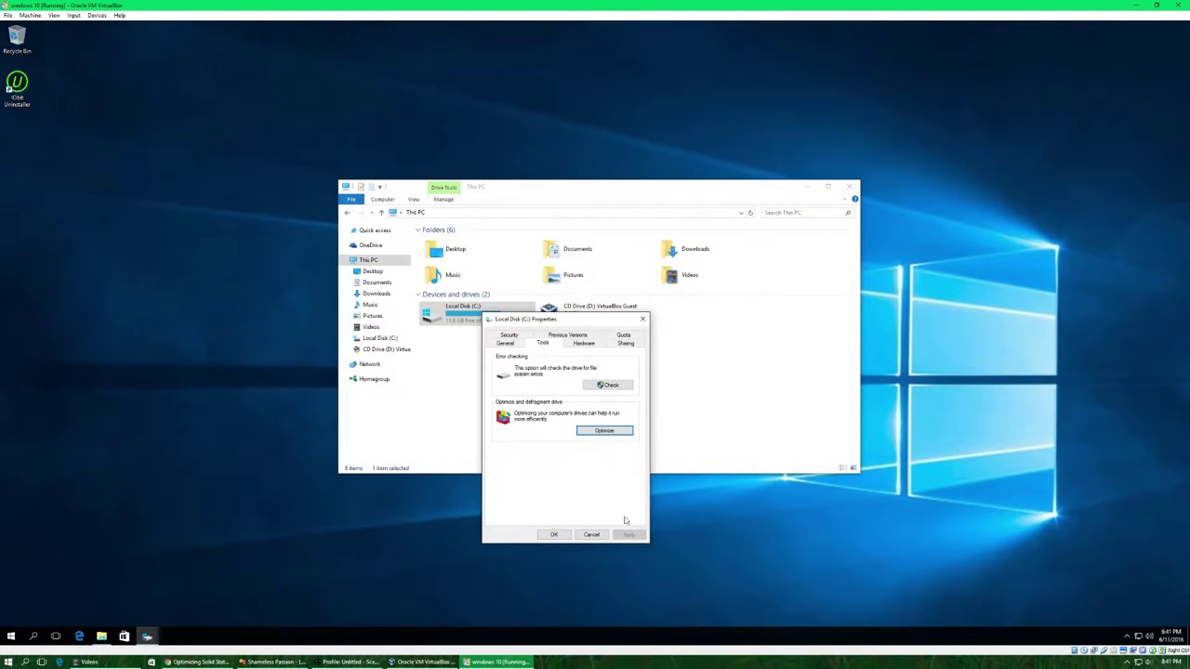
pyautogui.click(592, 536)
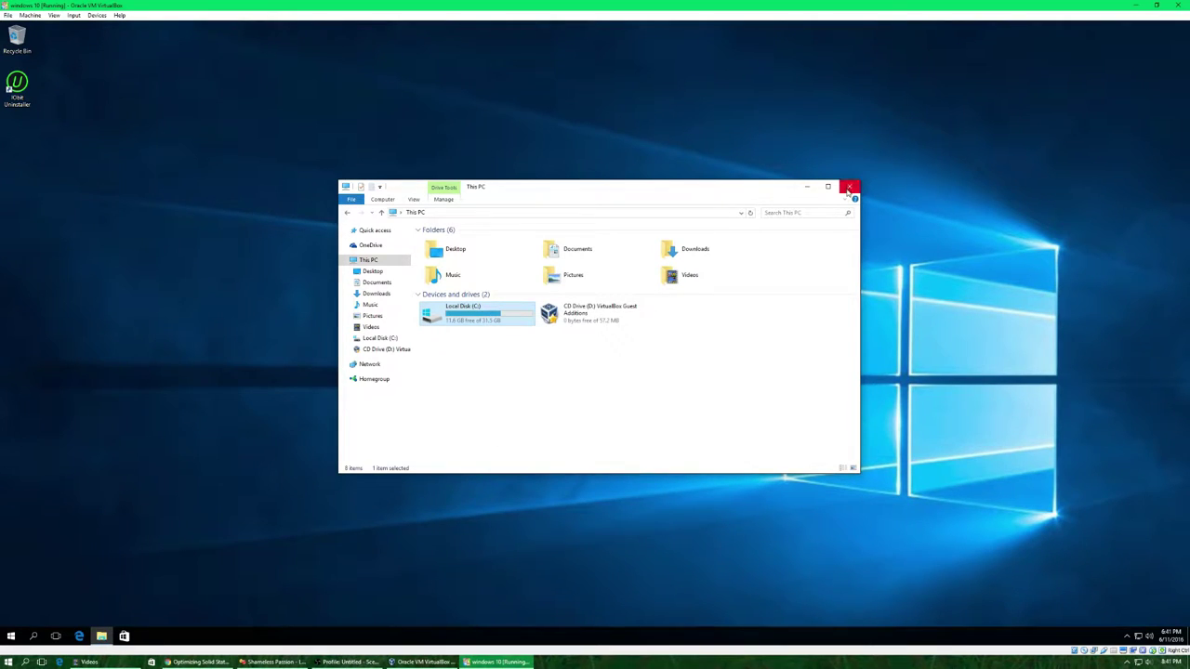
pyautogui.click(849, 186)
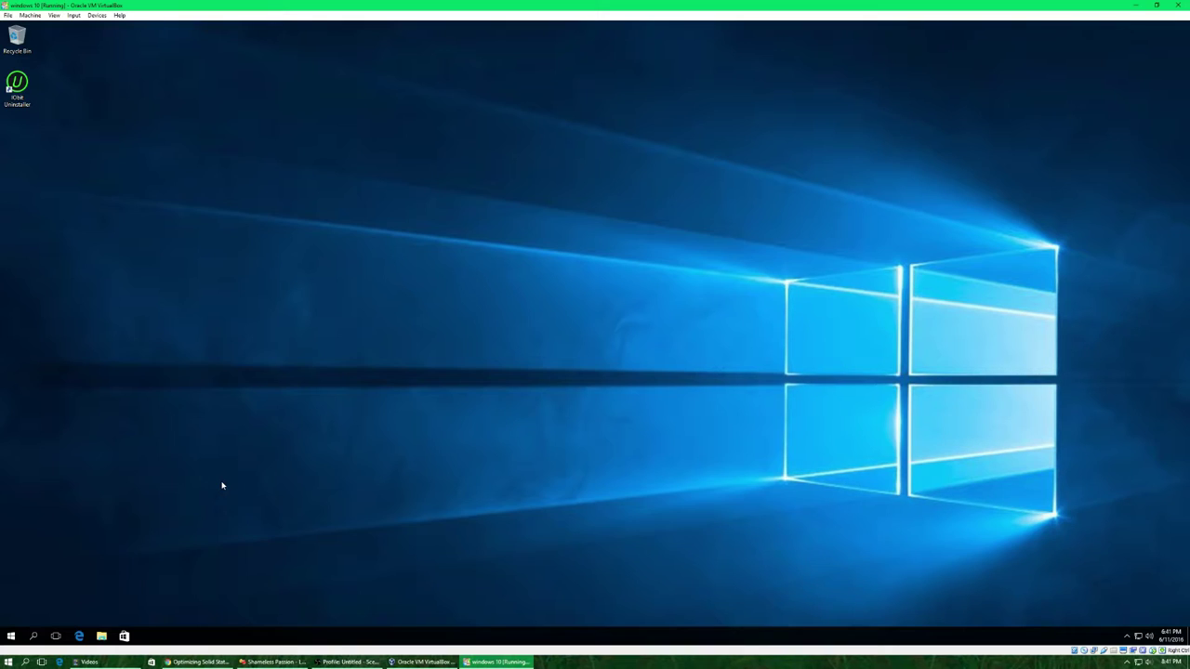
# Run services.msc, check the startup type of the Windows Search service, and close Services.
pyautogui.press('super+r')
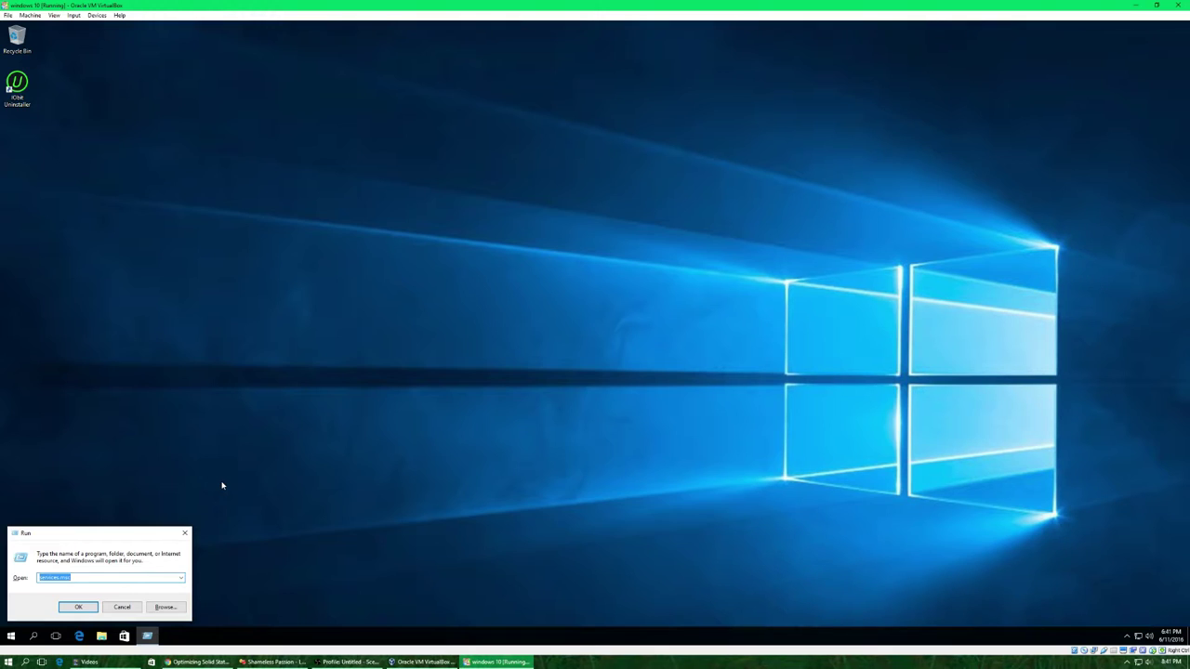
pyautogui.press('Return')
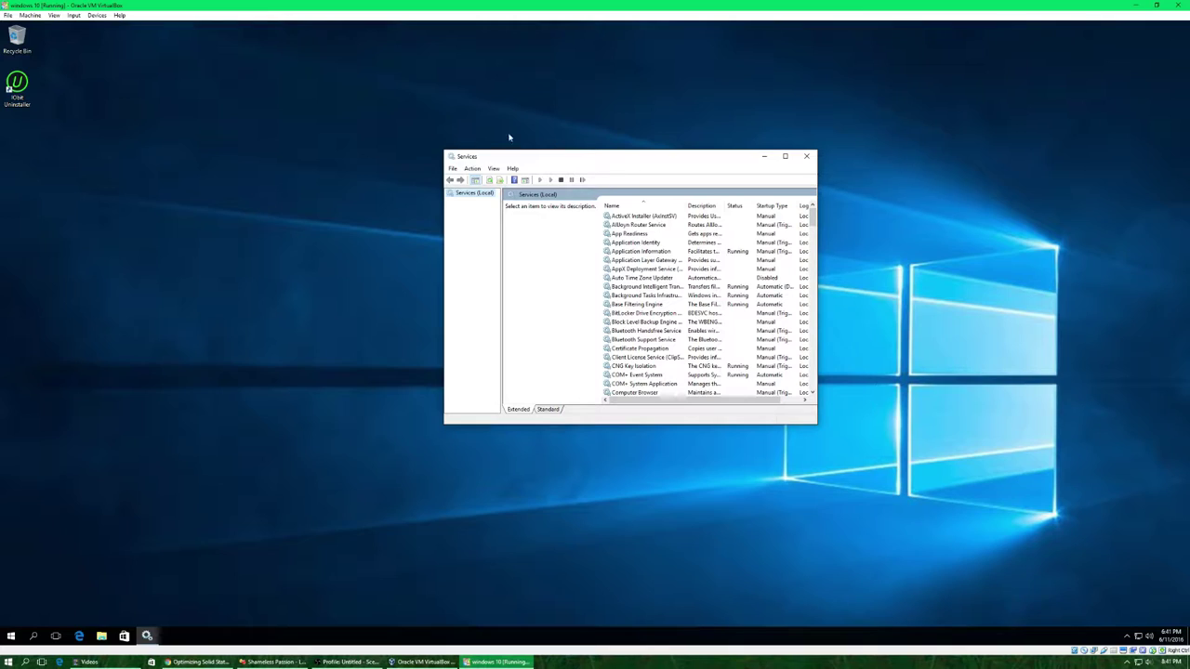
pyautogui.moveTo(813, 215); pyautogui.dragTo(810, 379)
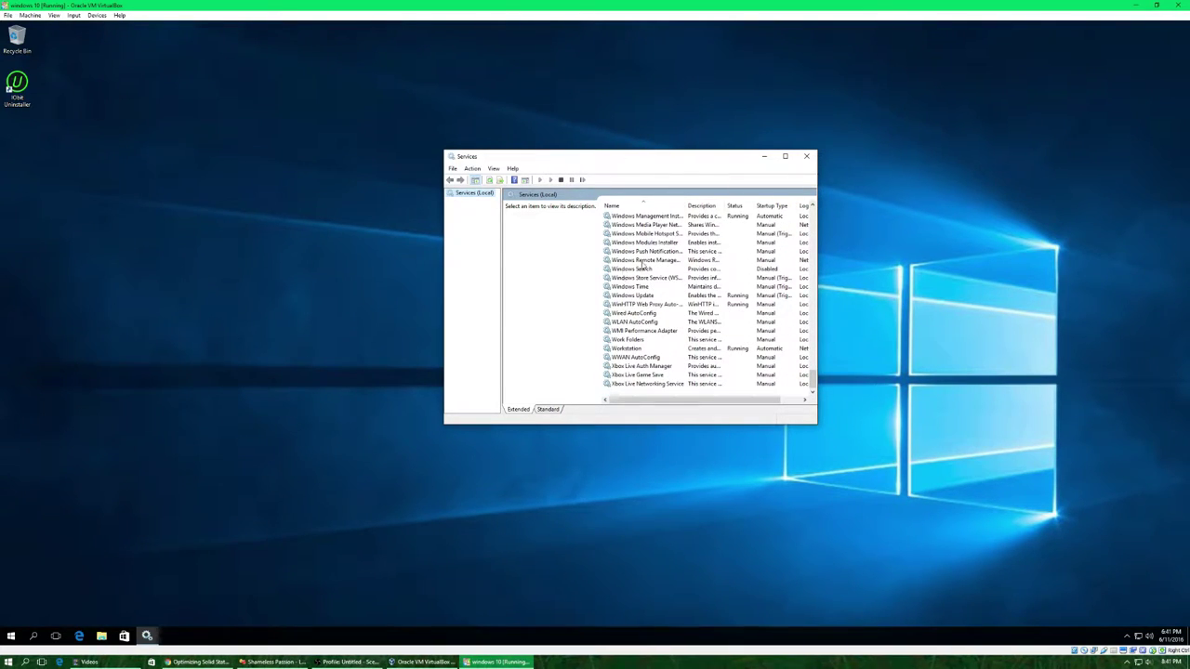
pyautogui.scroll(3, 650, 263)
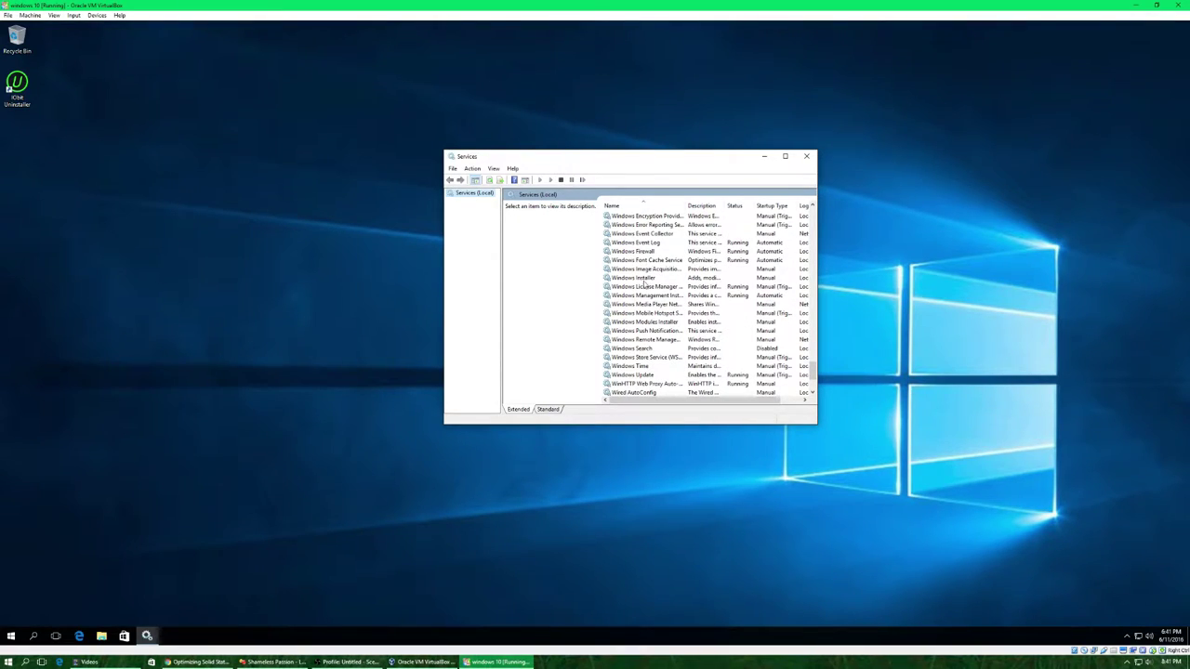
pyautogui.click(630, 350)
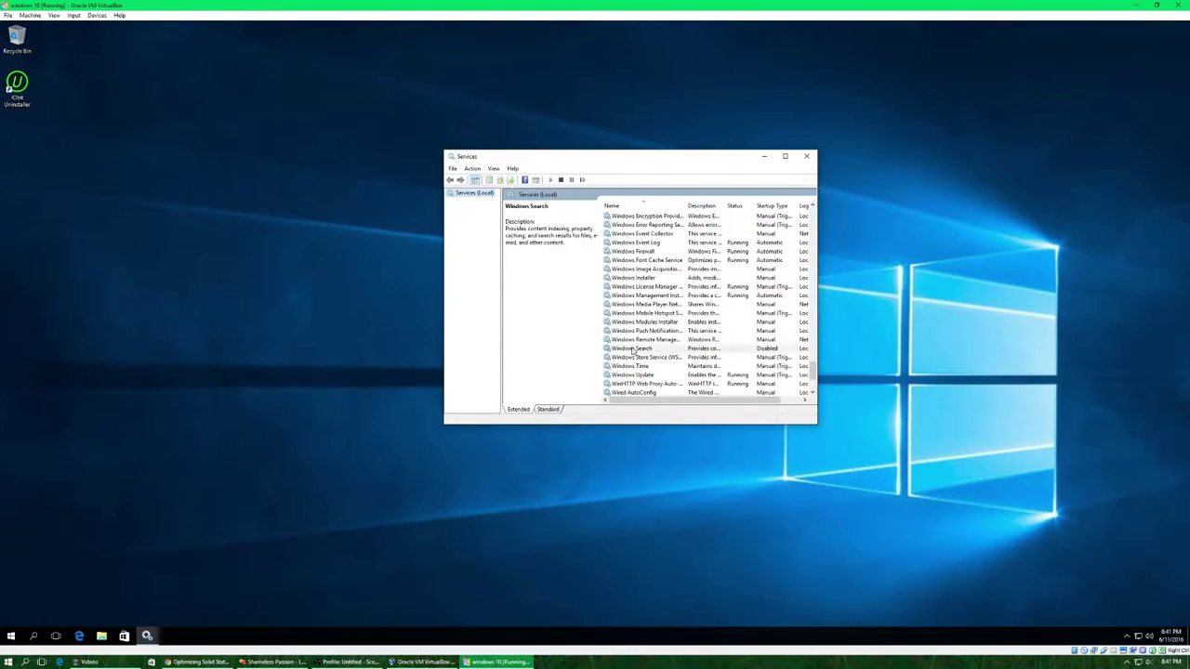
pyautogui.click(807, 157)
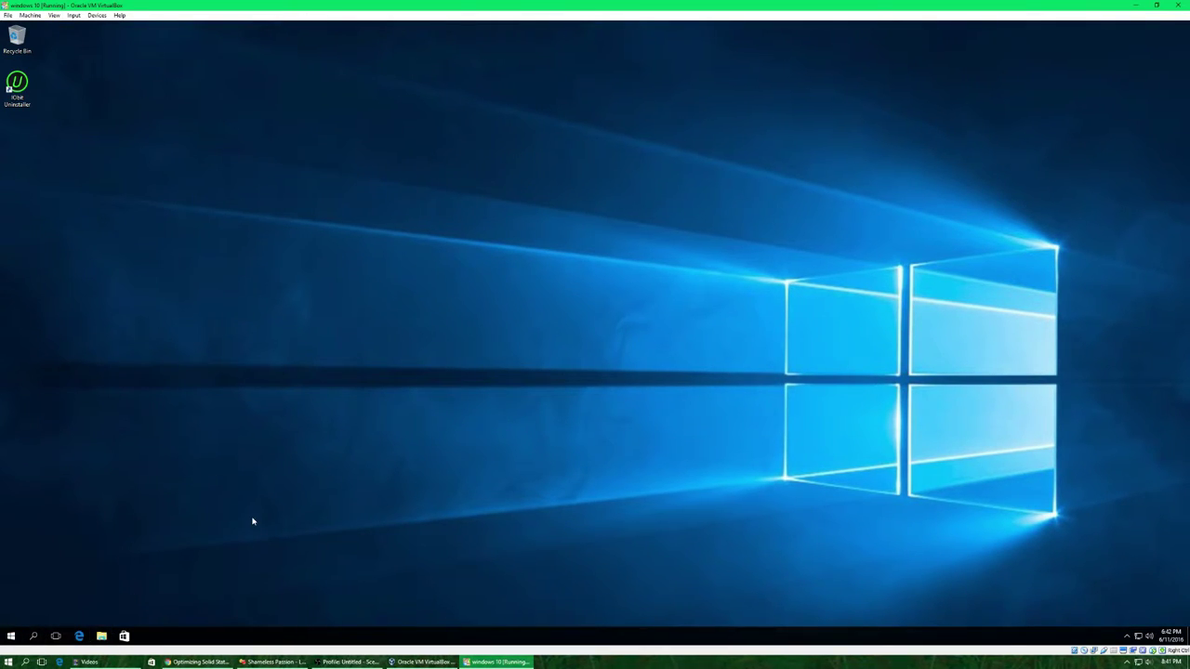
# Reopen Services with services.msc, look over the services at the end of the list, and close it.
pyautogui.press('super+r')
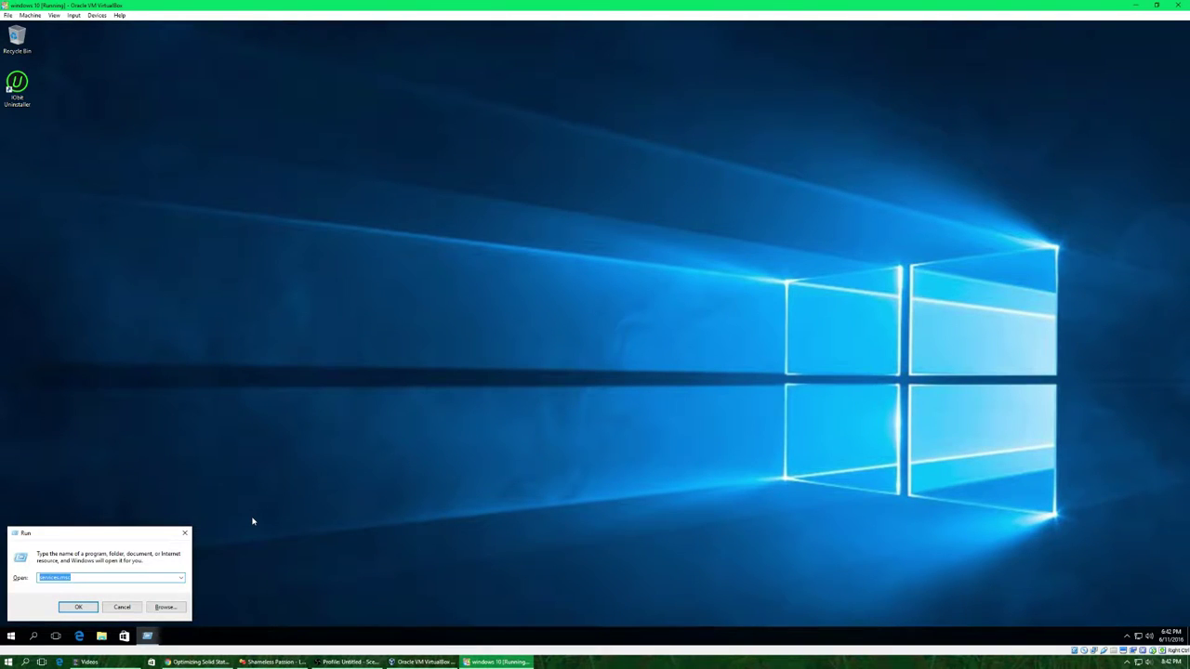
pyautogui.press('Return')
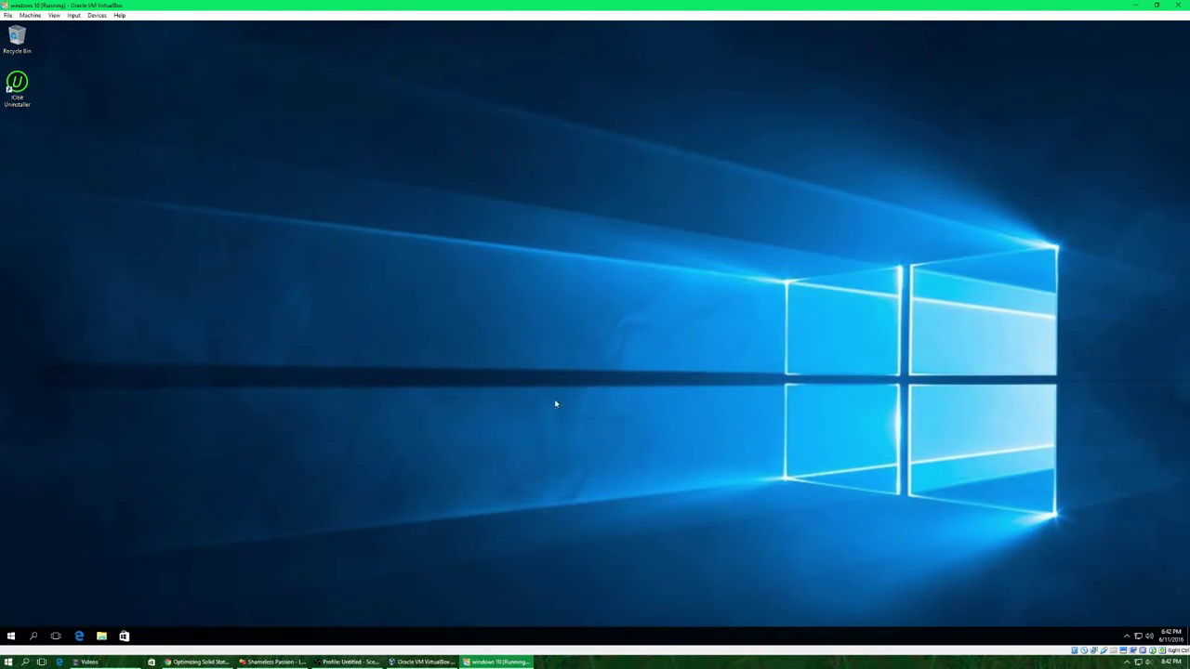
pyautogui.scroll(-1, 810, 378)
pyautogui.scroll(-9, 810, 378)
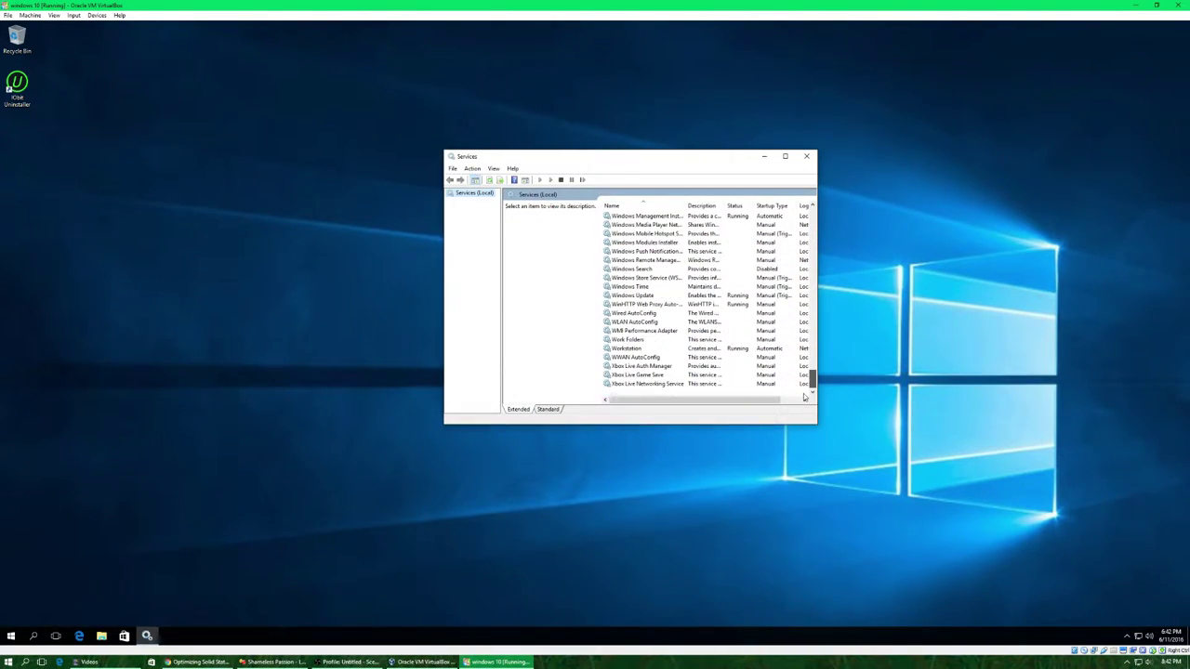
pyautogui.click(806, 156)
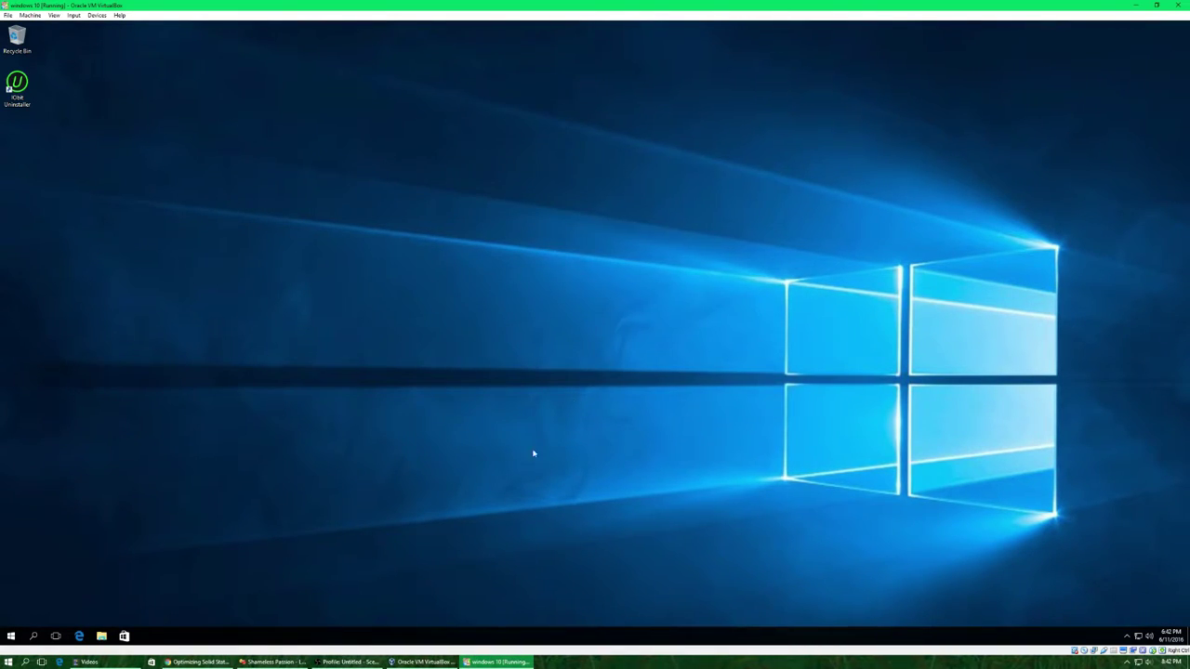
# Open the Windows Store, run services.msc to check the Windows Search service's entry, and close both windows.
pyautogui.click(124, 636)
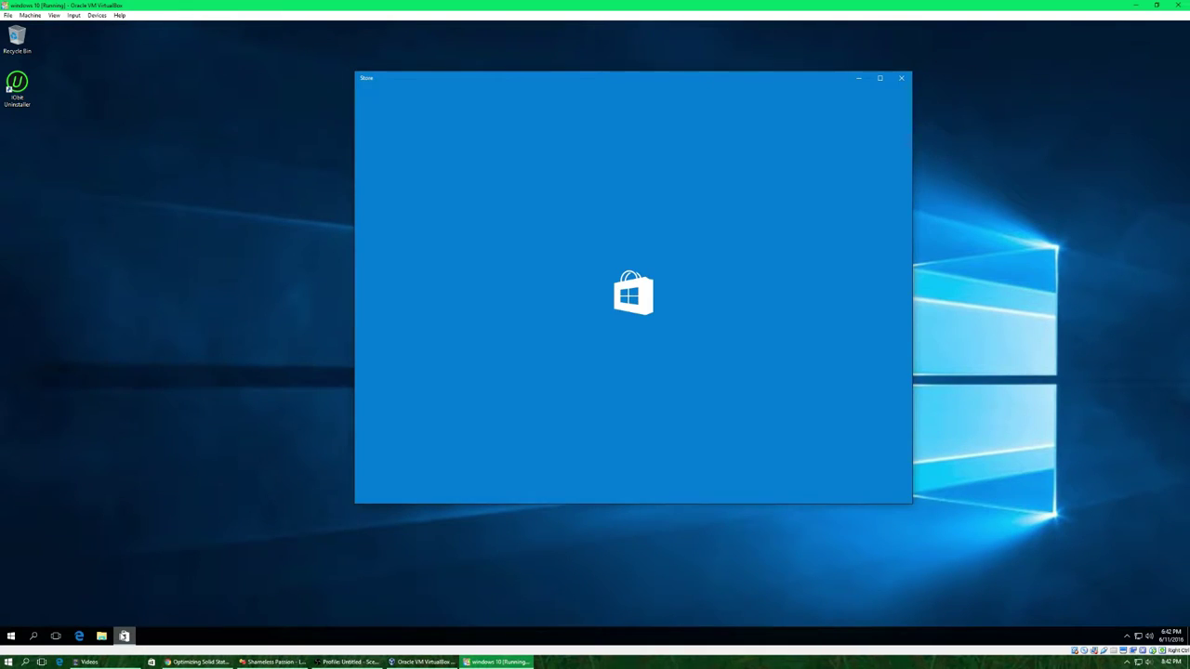
pyautogui.press('super+r')
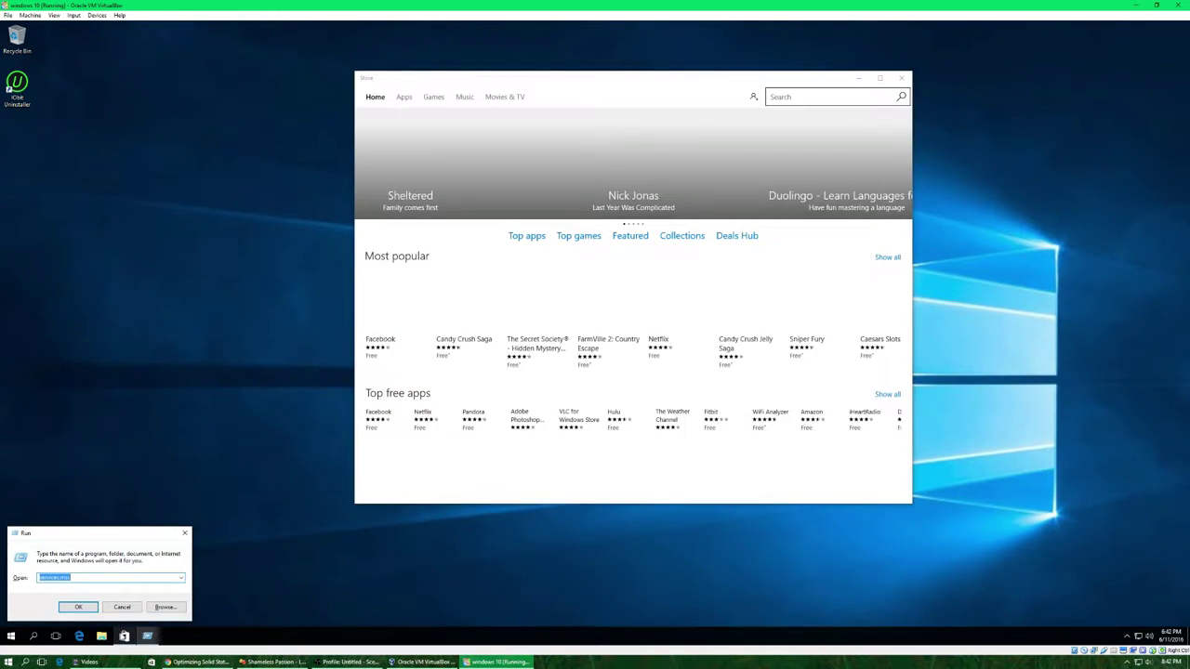
pyautogui.press('Return')
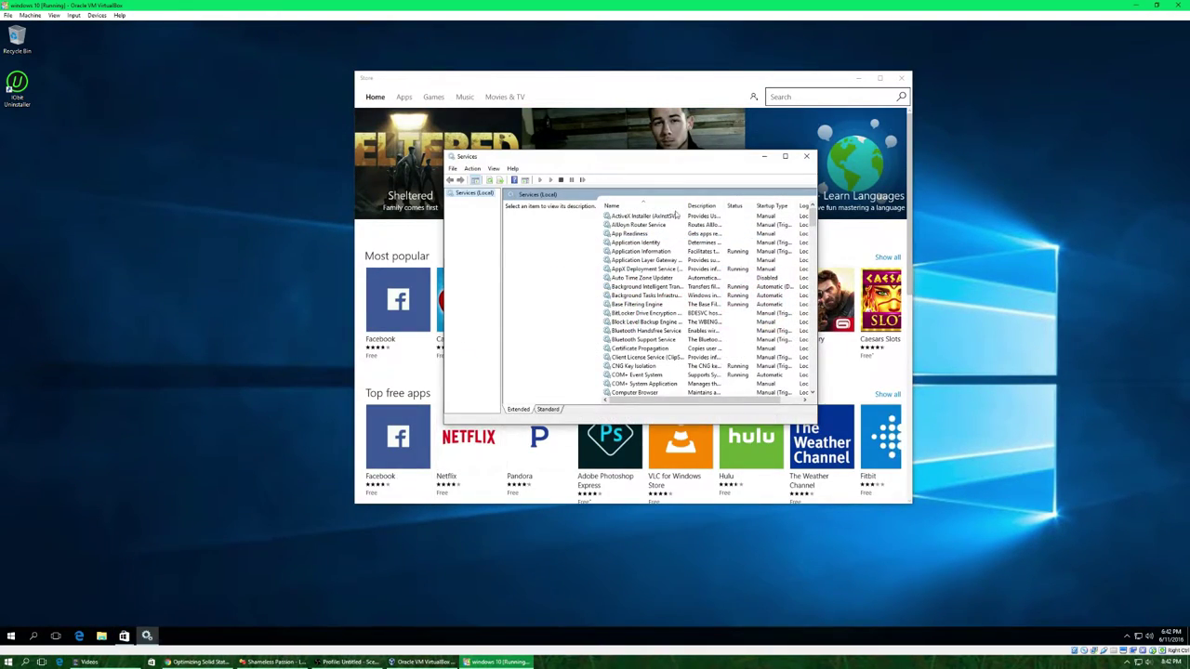
pyautogui.moveTo(812, 219); pyautogui.dragTo(811, 386)
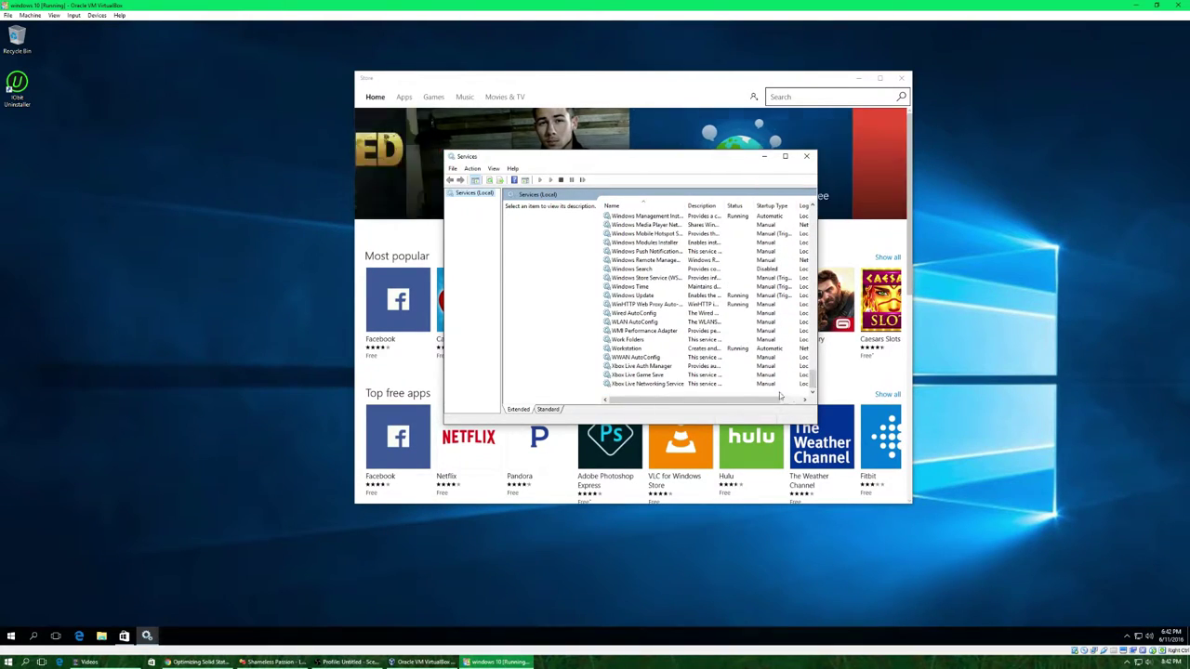
pyautogui.click(640, 270)
pyautogui.click(806, 155)
pyautogui.click(900, 78)
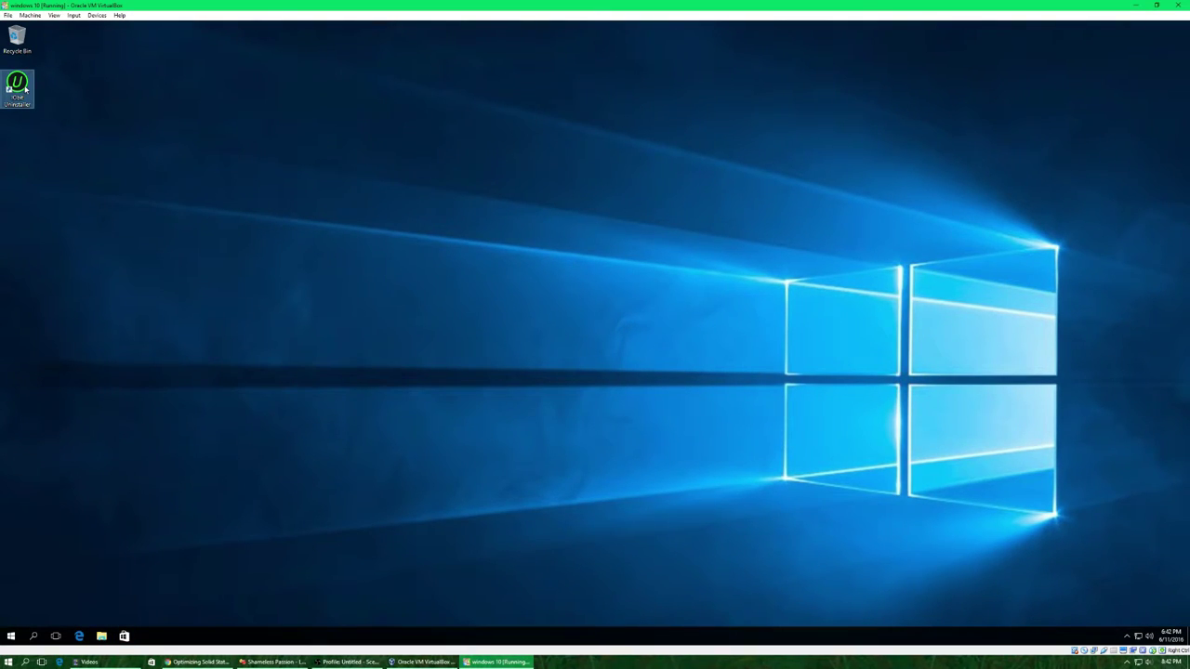
# Shrink the virtual machine window, run services.msc on the host computer to check the startup types at the end of the list, and close it.
pyautogui.press('super+r')
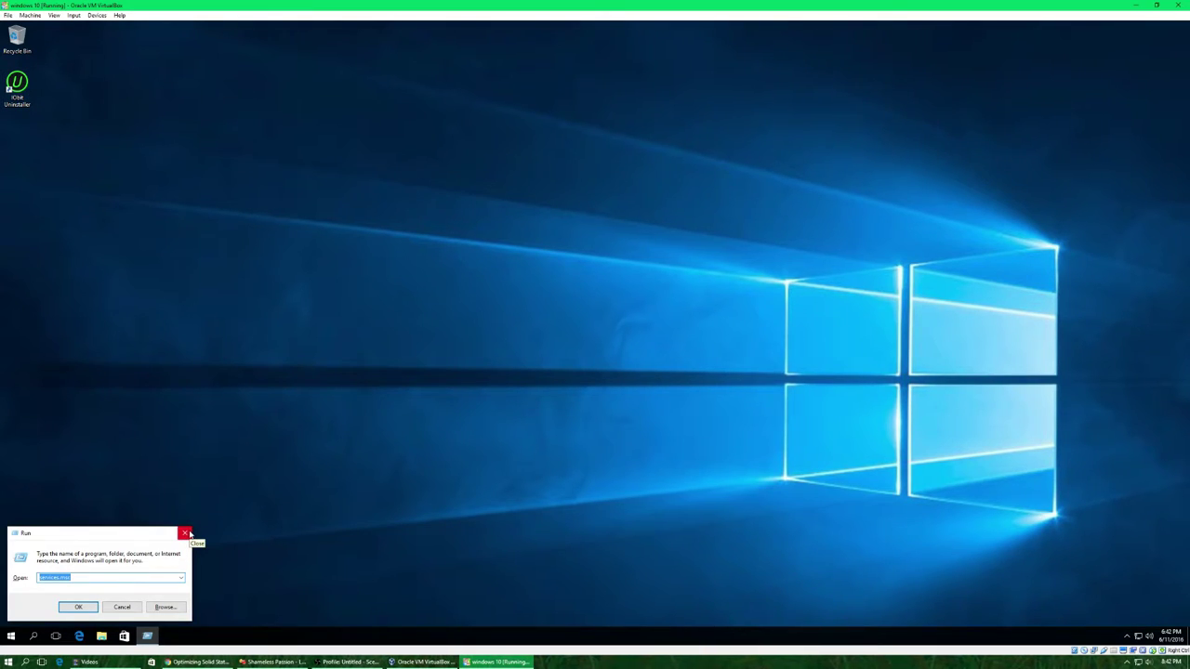
pyautogui.click(1155, 5)
pyautogui.moveTo(407, 51); pyautogui.dragTo(552, 103)
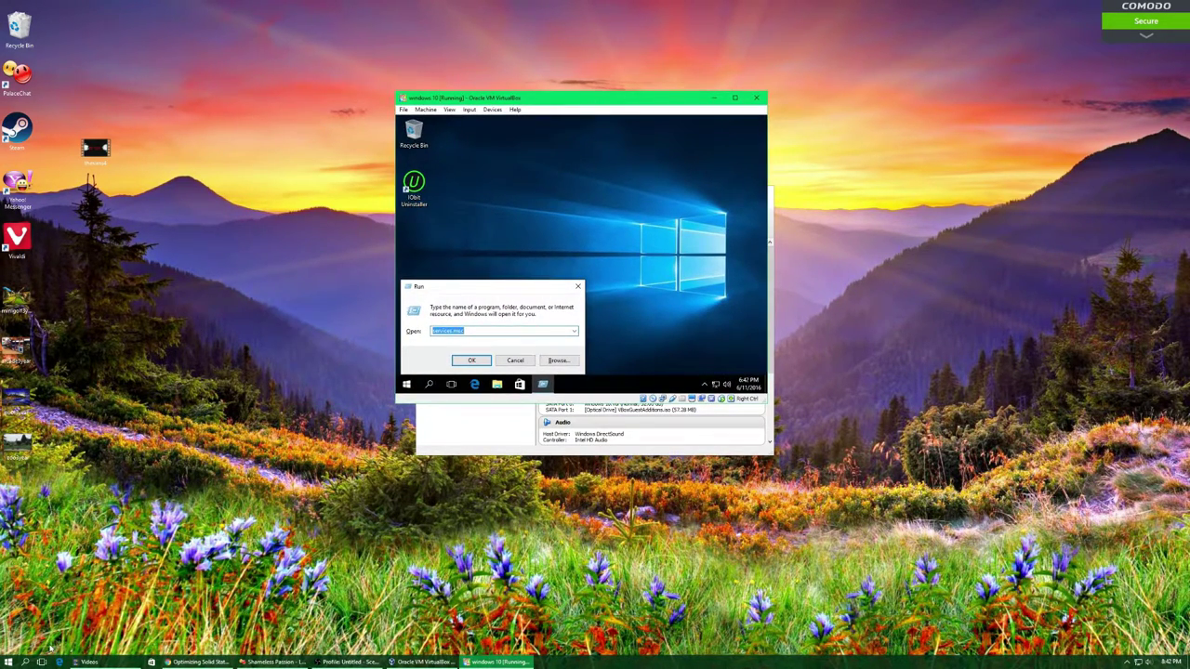
pyautogui.click(144, 586)
pyautogui.press('super+r')
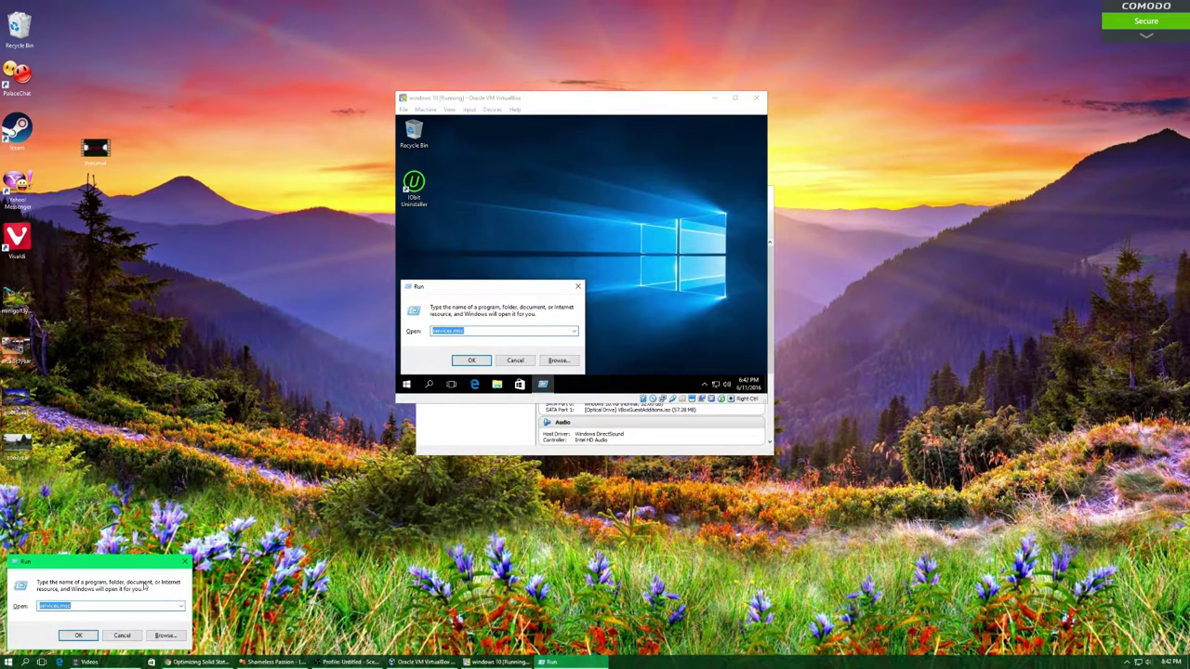
pyautogui.press('Escape')
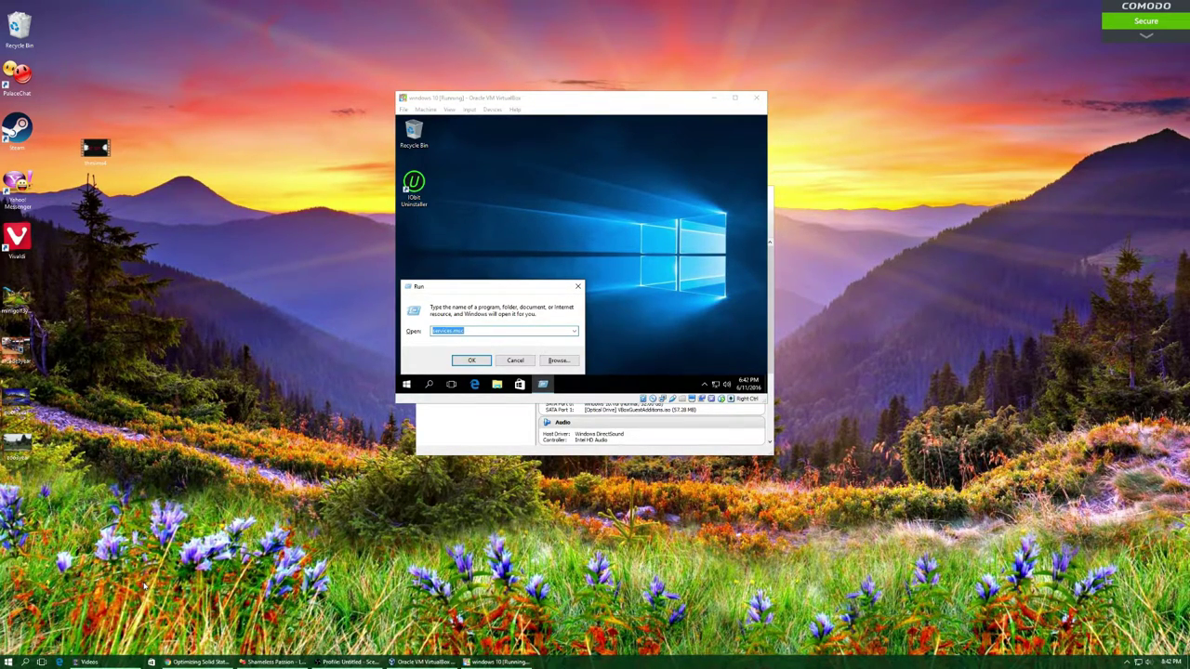
pyautogui.scroll(-10, 683, 372)
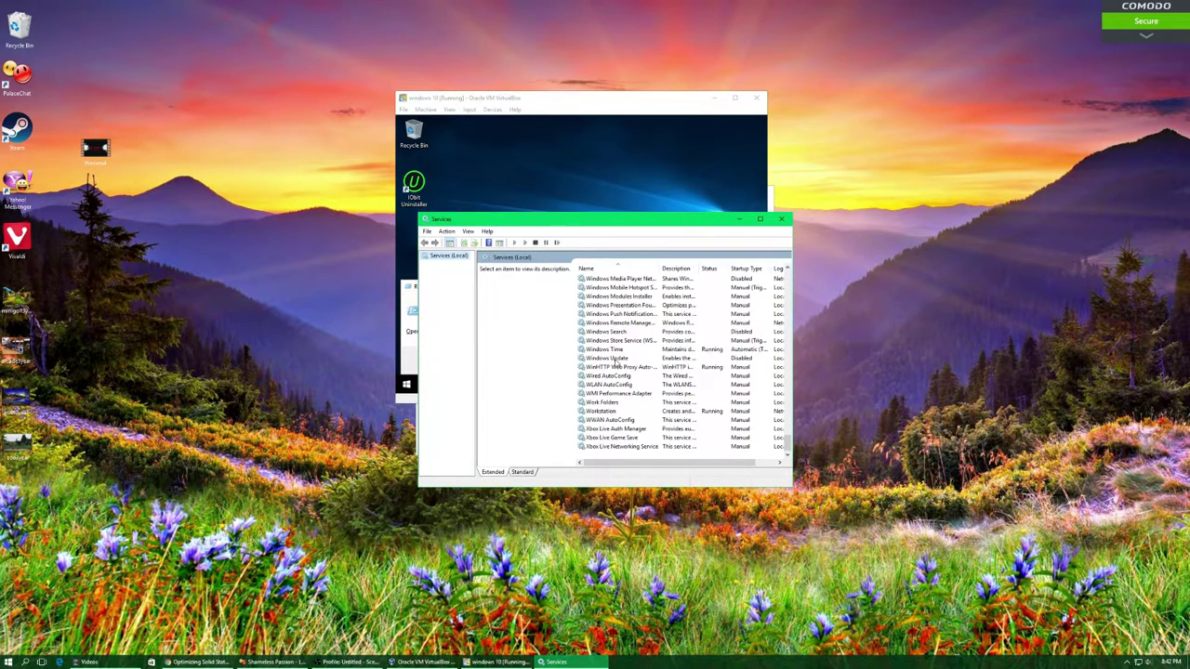
pyautogui.click(782, 219)
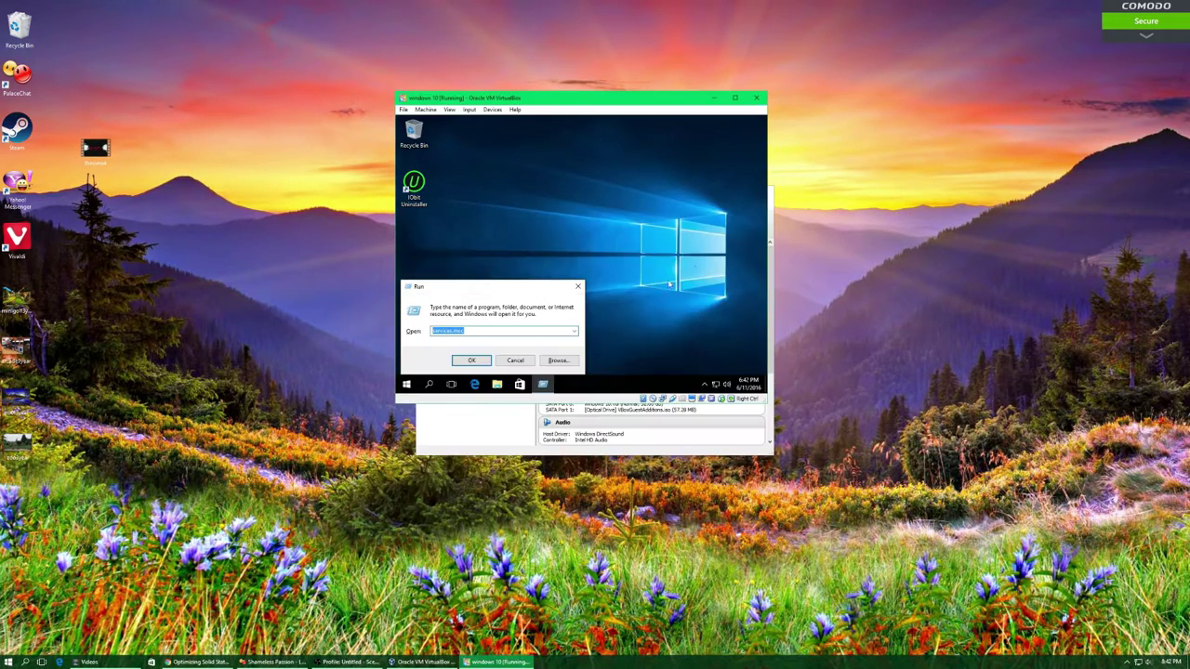
# Run services.msc in the virtual machine, open the Windows Search service's properties, and briefly view the host computer's search pane.
pyautogui.click(474, 360)
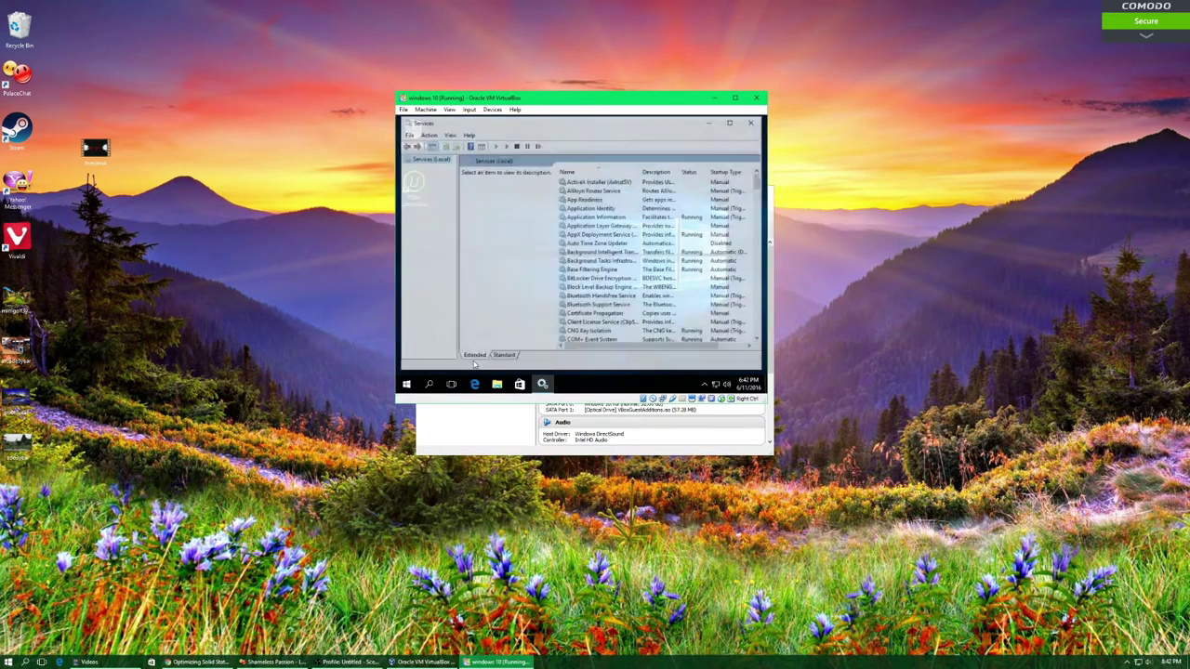
pyautogui.moveTo(759, 181); pyautogui.dragTo(758, 344)
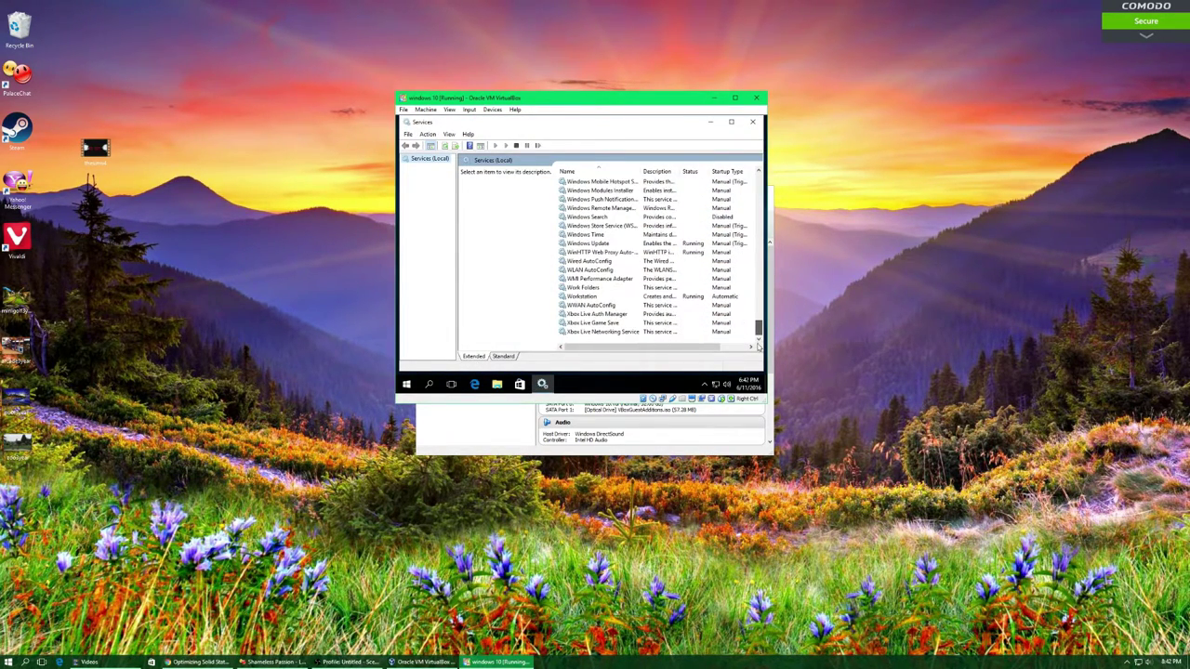
pyautogui.click(591, 218)
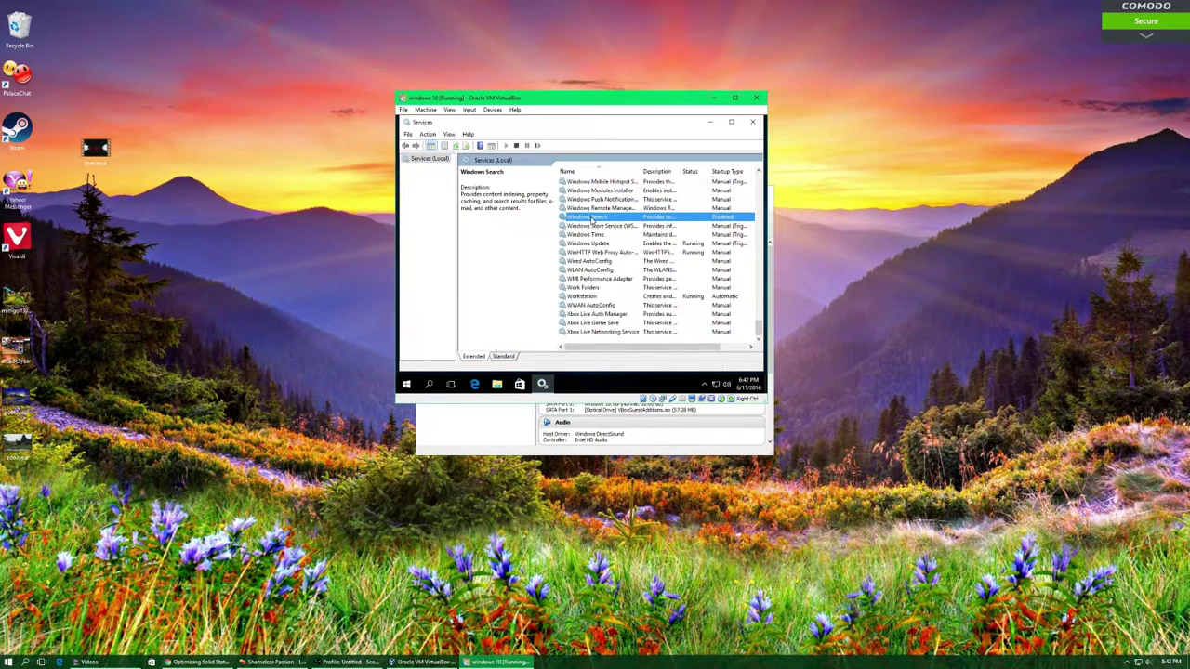
pyautogui.doubleClick(591, 217)
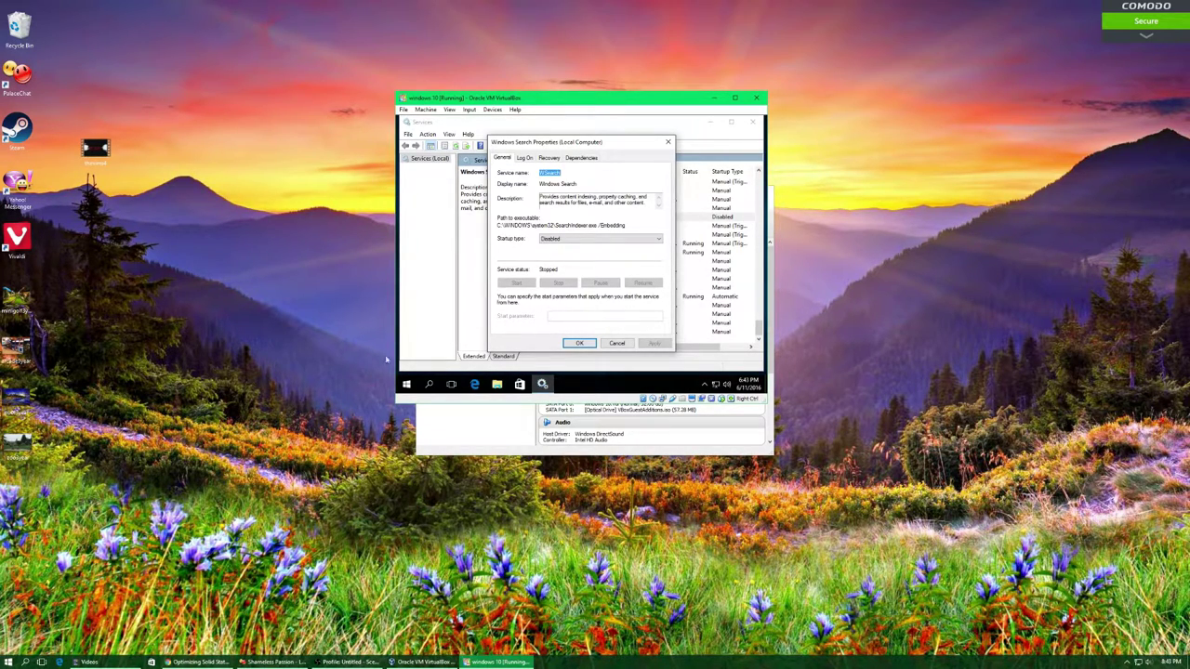
pyautogui.click(22, 663)
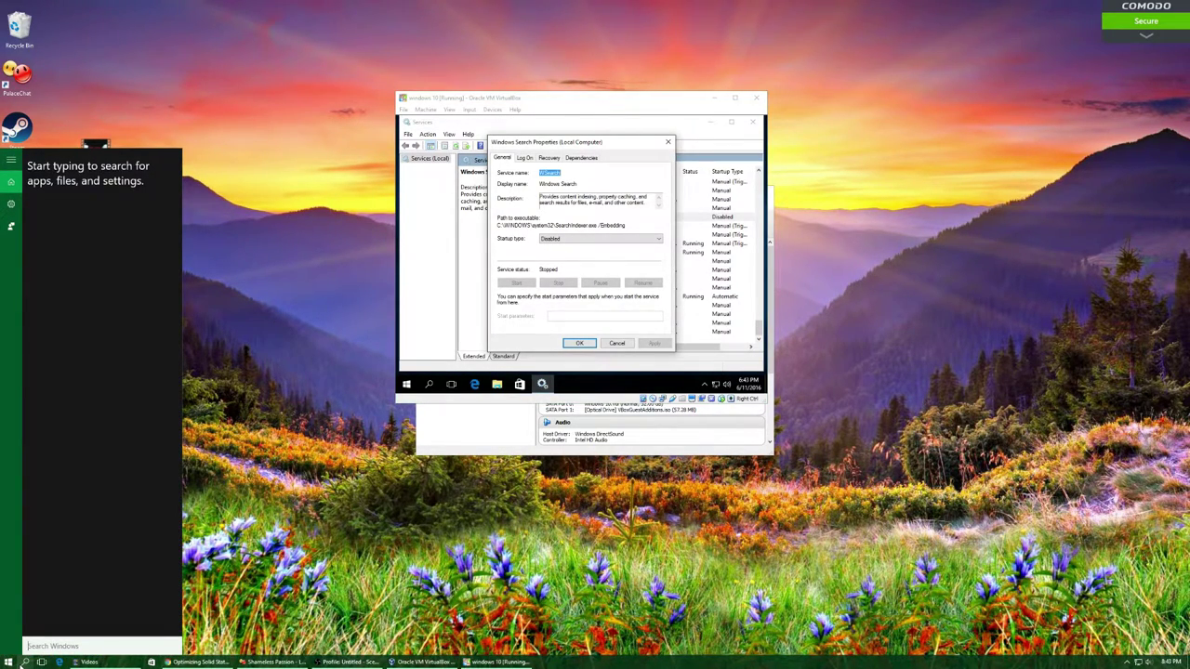
pyautogui.click(22, 662)
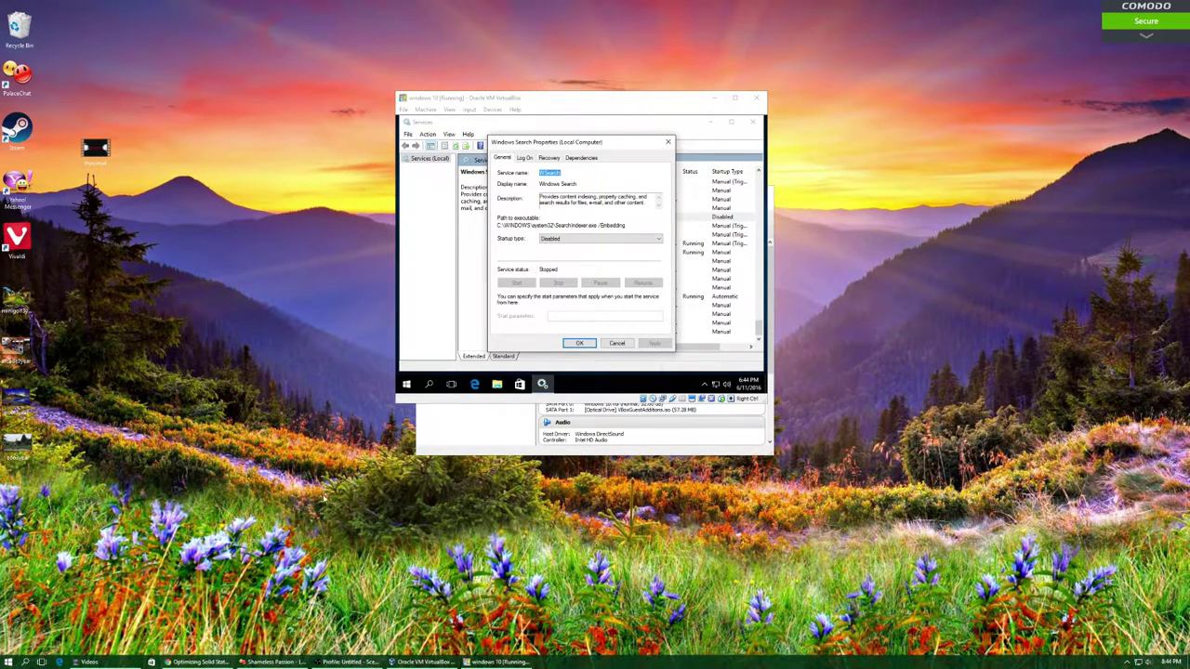
# Switch the Windows Search service's startup type to Automatic, return it to Disabled, and apply and confirm the properties.
pyautogui.click(557, 240)
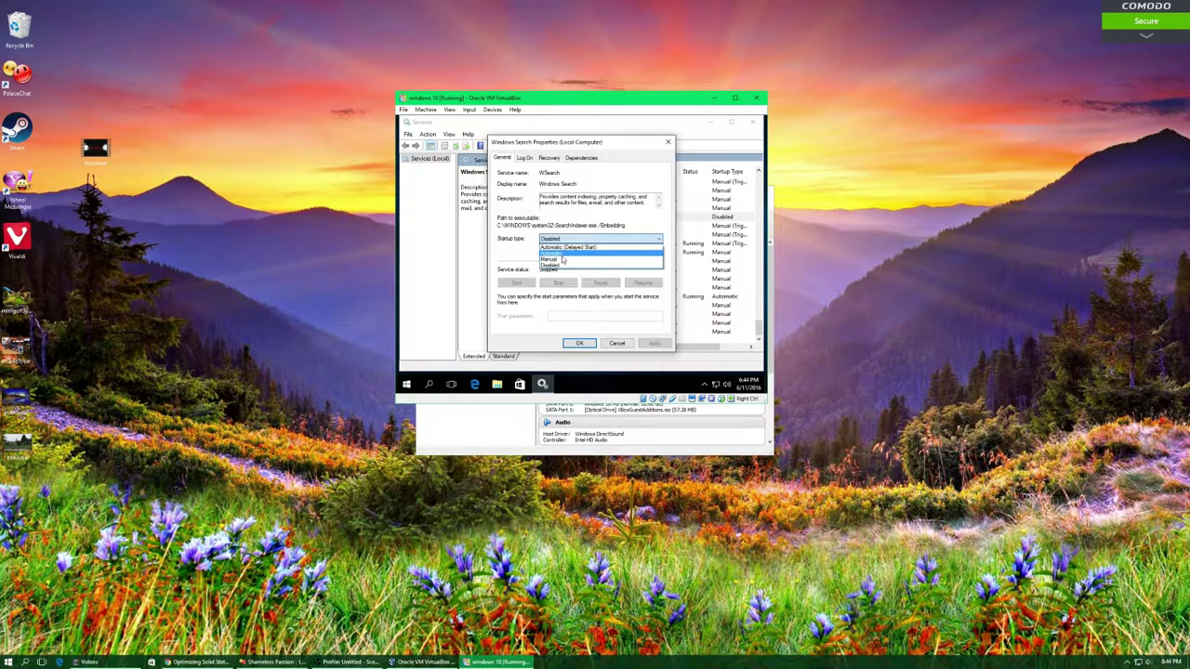
pyautogui.click(563, 254)
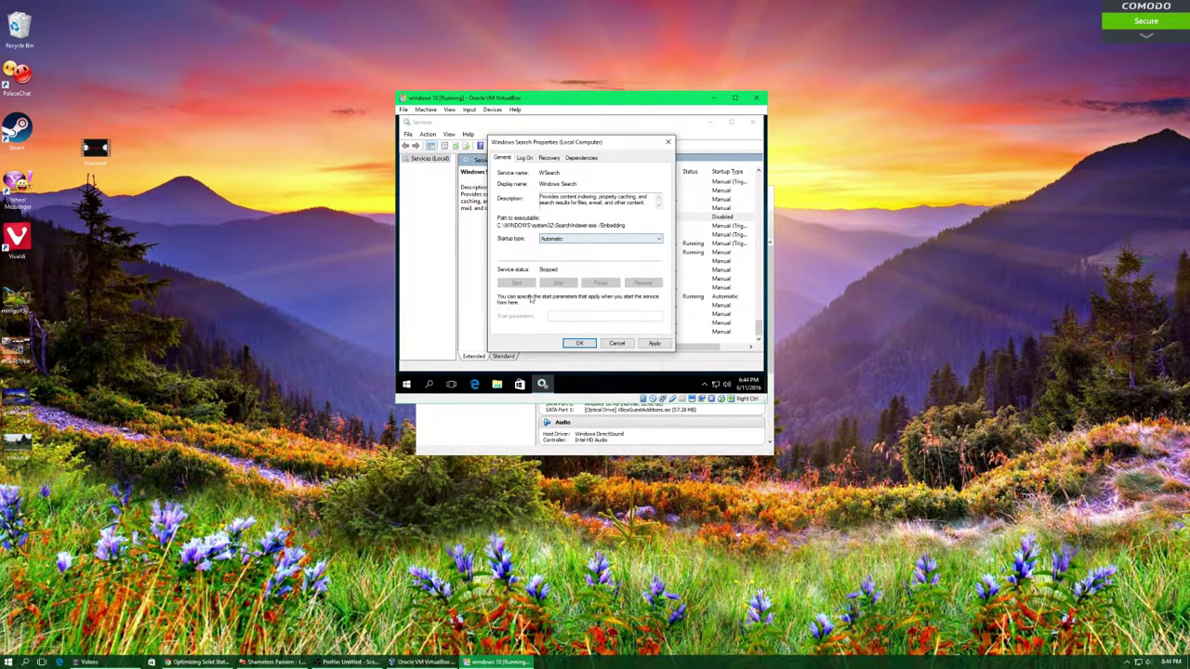
pyautogui.click(563, 242)
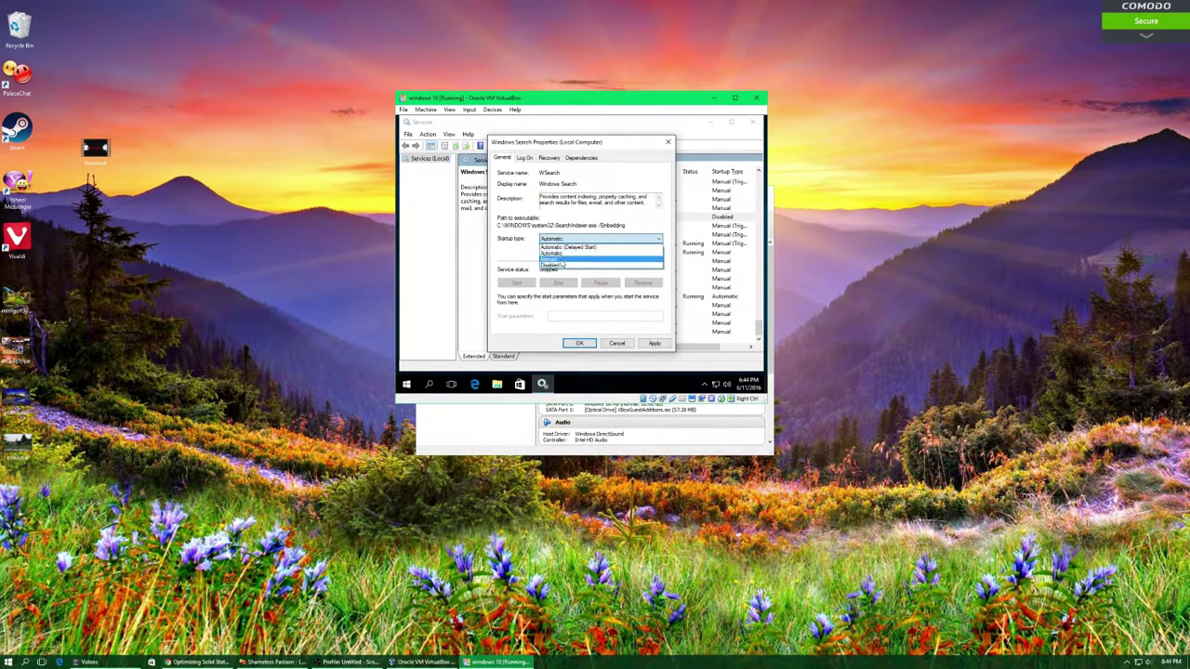
pyautogui.click(557, 269)
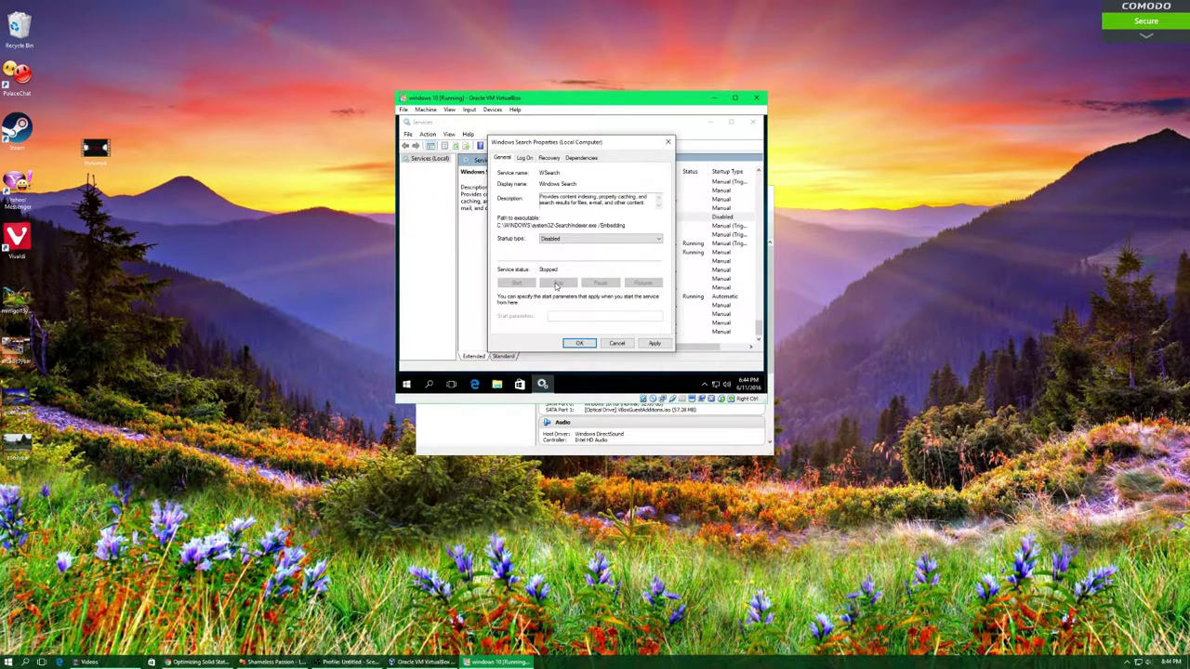
pyautogui.click(654, 344)
pyautogui.click(578, 343)
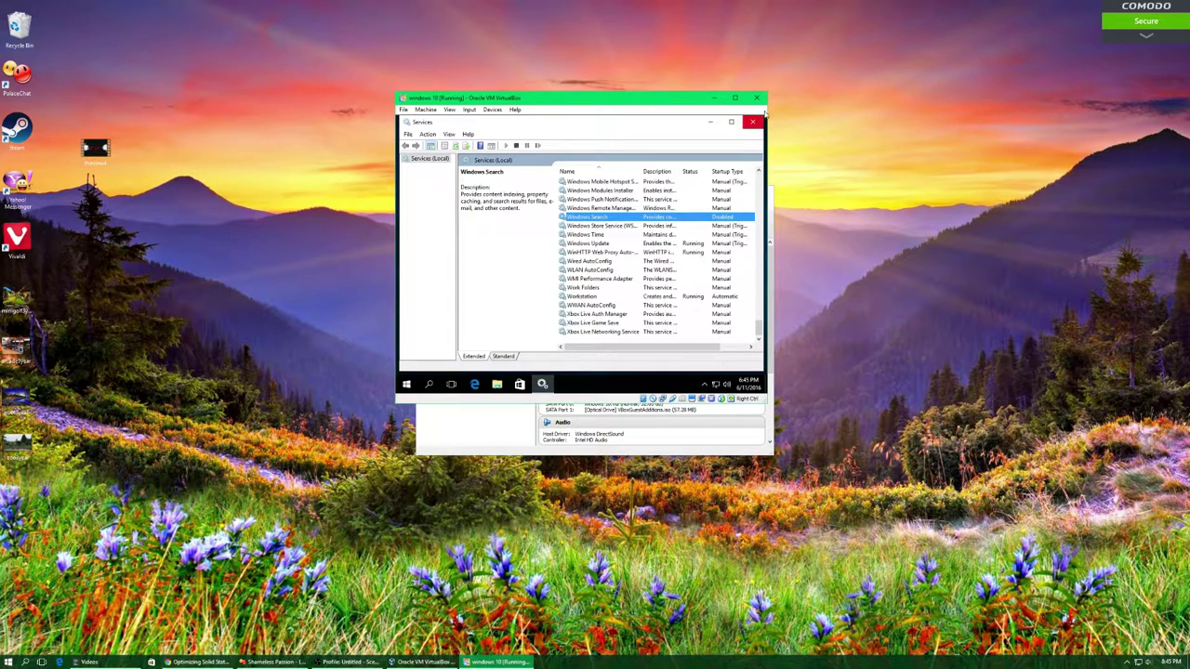
# Reopen the Windows Search properties, review the available startup types, cancel the dialog and close Services.
pyautogui.doubleClick(592, 220)
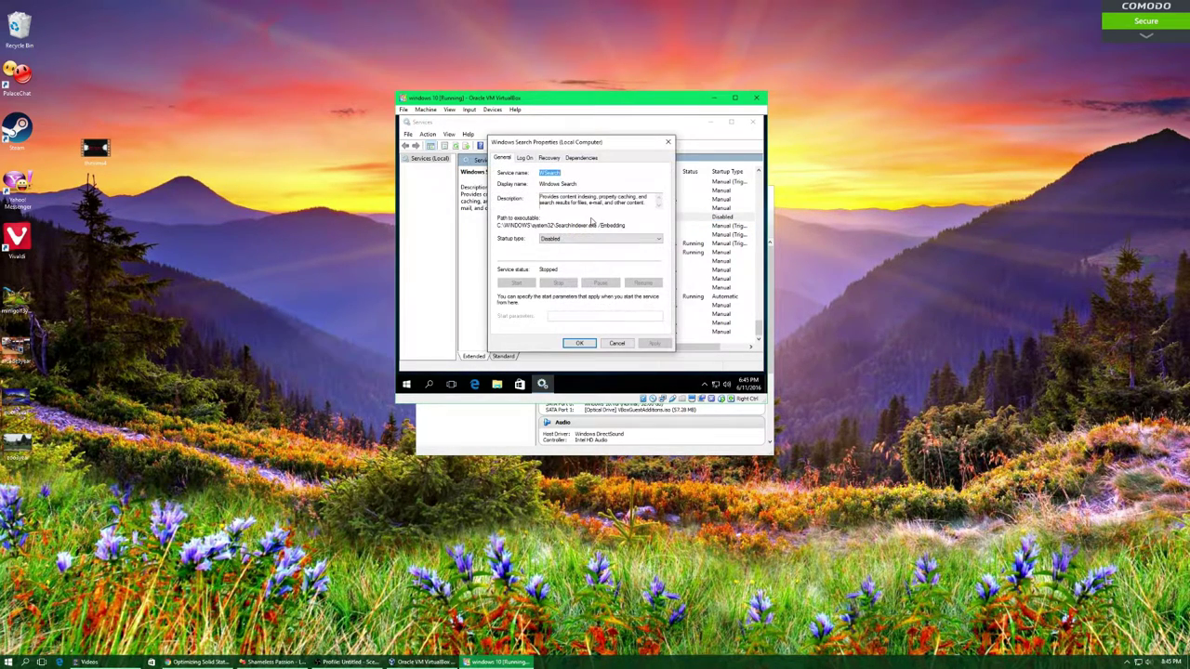
pyautogui.click(574, 240)
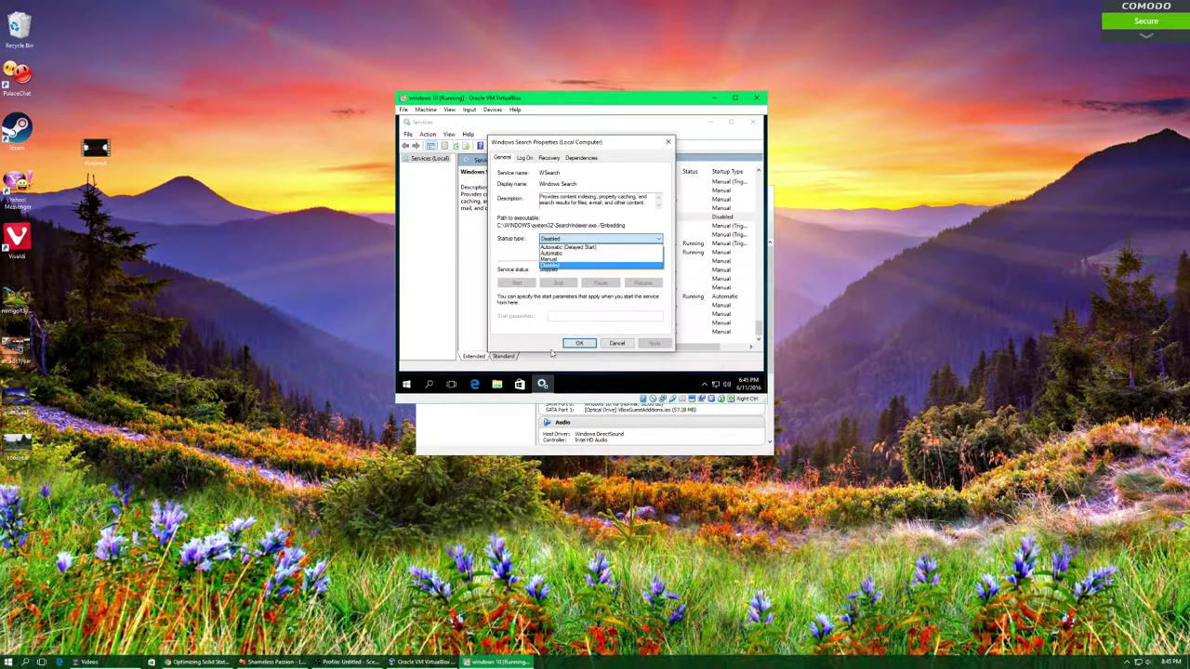
pyautogui.click(523, 253)
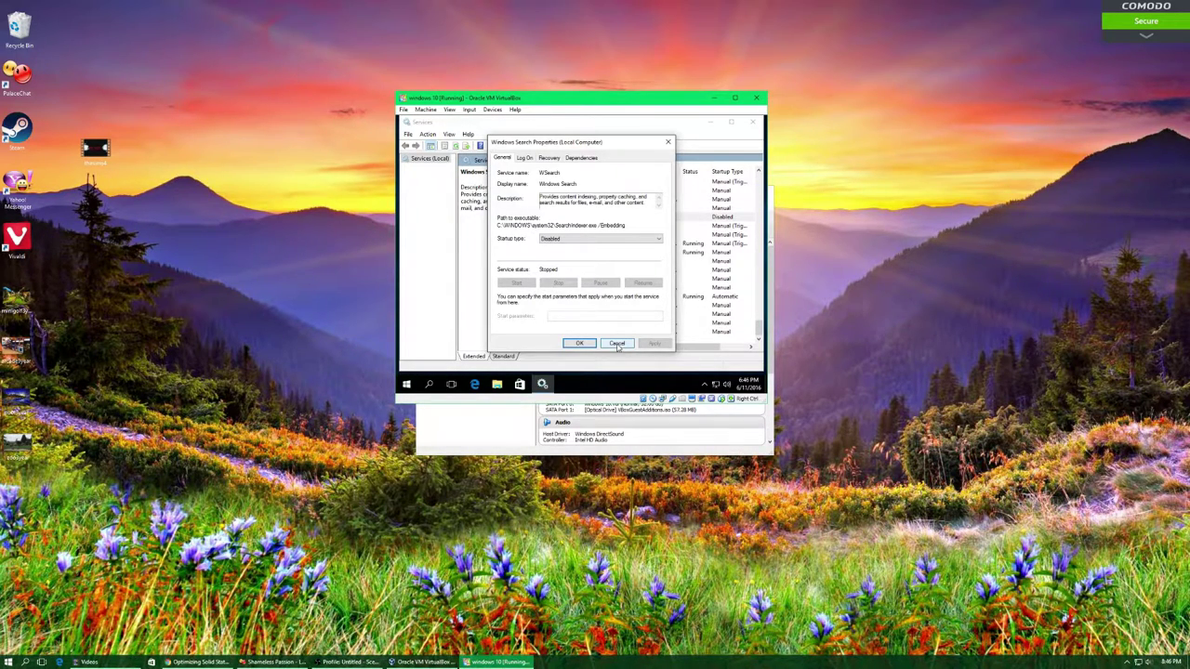
pyautogui.click(617, 344)
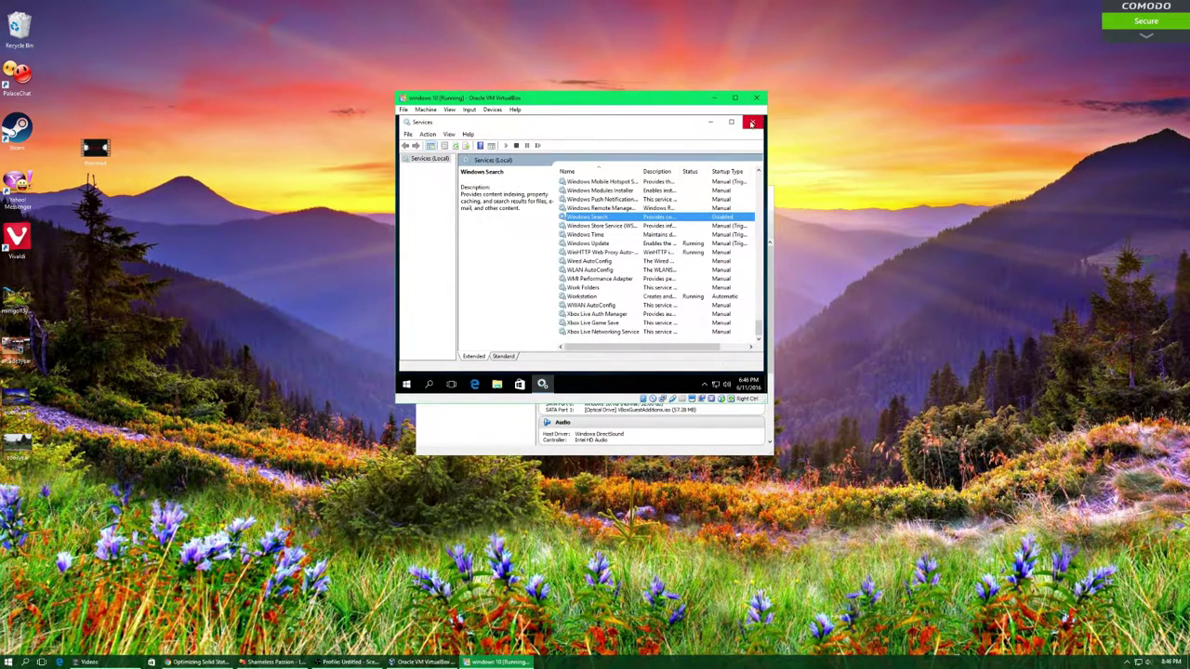
pyautogui.click(751, 123)
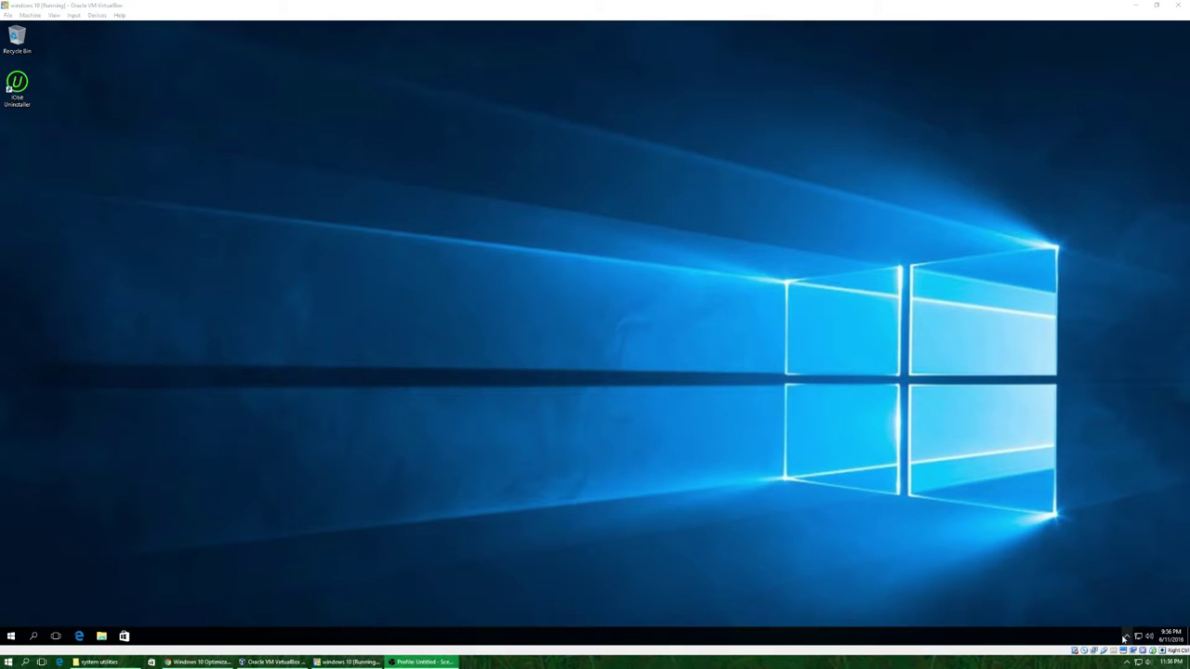
pyautogui.click(1124, 638)
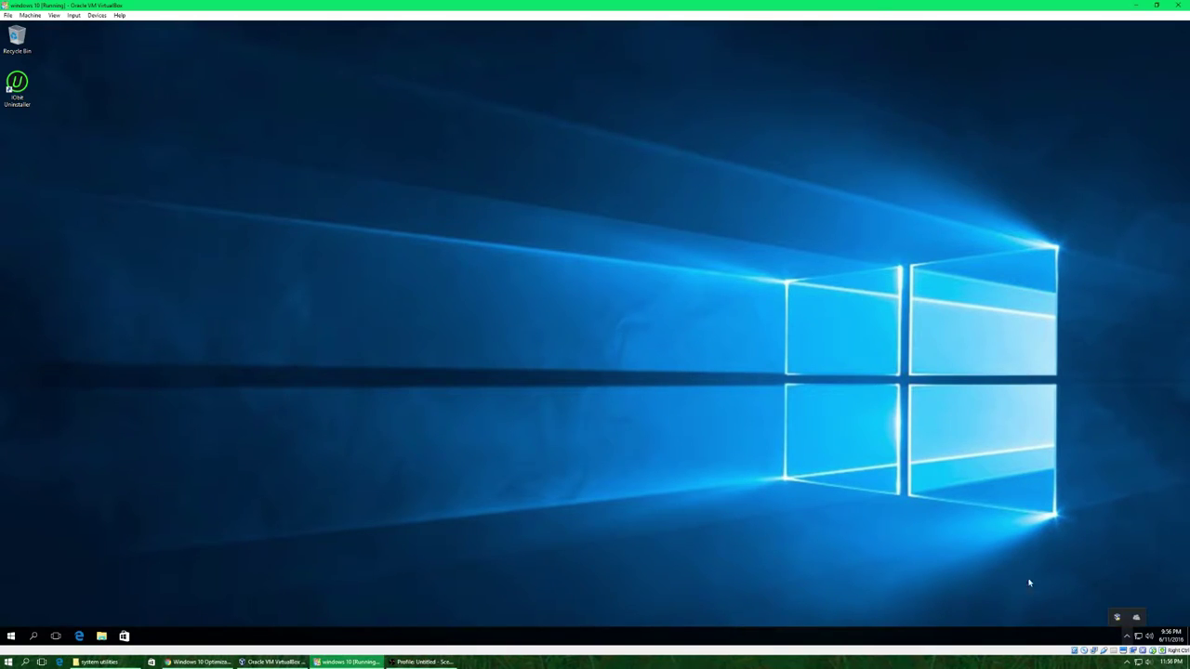
pyautogui.click(1127, 637)
pyautogui.click(1126, 637)
pyautogui.click(1126, 637)
pyautogui.click(1131, 545)
# Open OneDrive's settings, turn off starting OneDrive automatically when signing in to Windows, and confirm.
pyautogui.click(1125, 637)
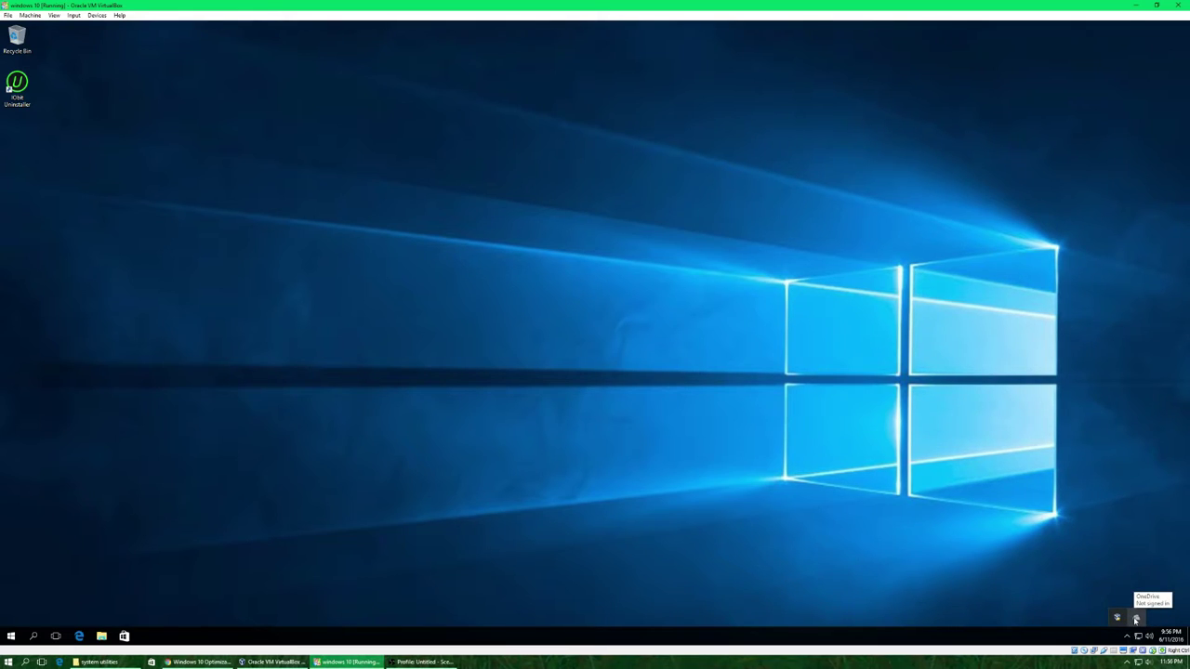
pyautogui.rightClick(1135, 620)
pyautogui.click(1109, 589)
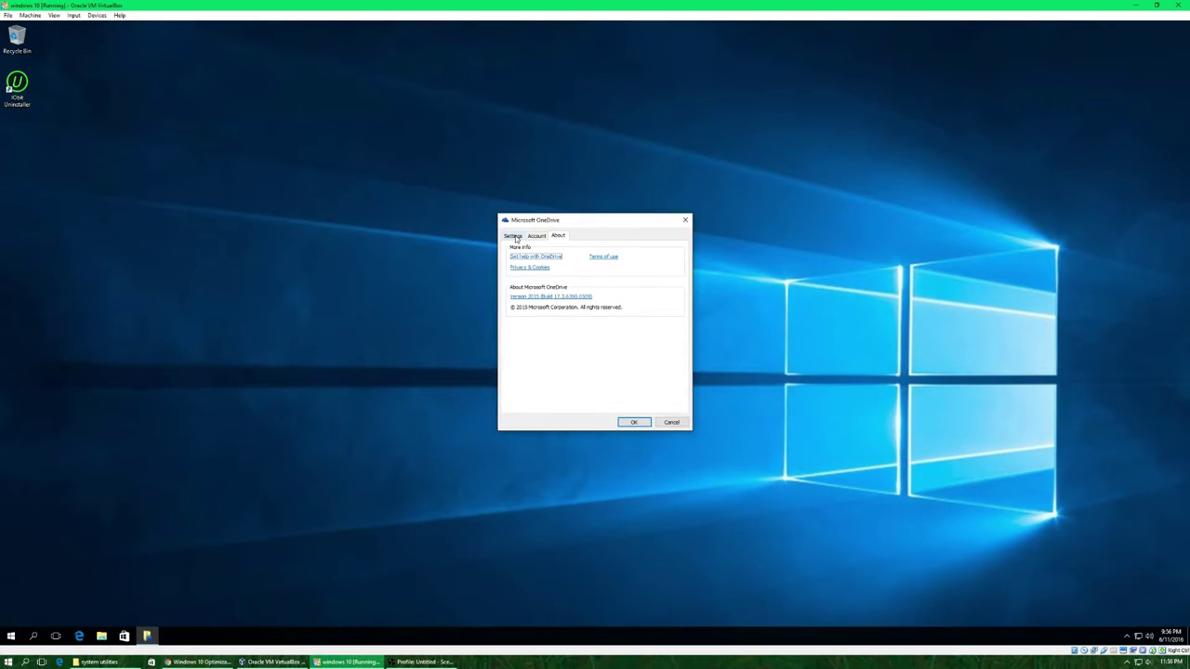
pyautogui.click(514, 236)
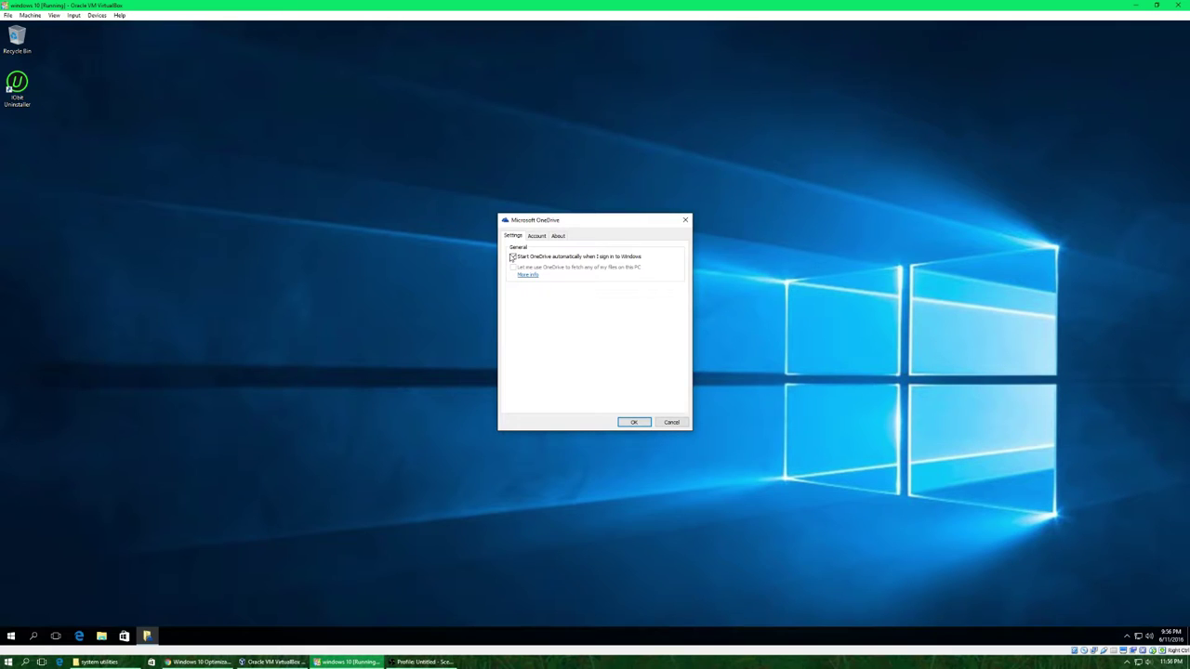
pyautogui.click(512, 256)
pyautogui.click(513, 257)
pyautogui.click(633, 421)
# Exit OneDrive from the notification area and confirm closing it.
pyautogui.click(1126, 637)
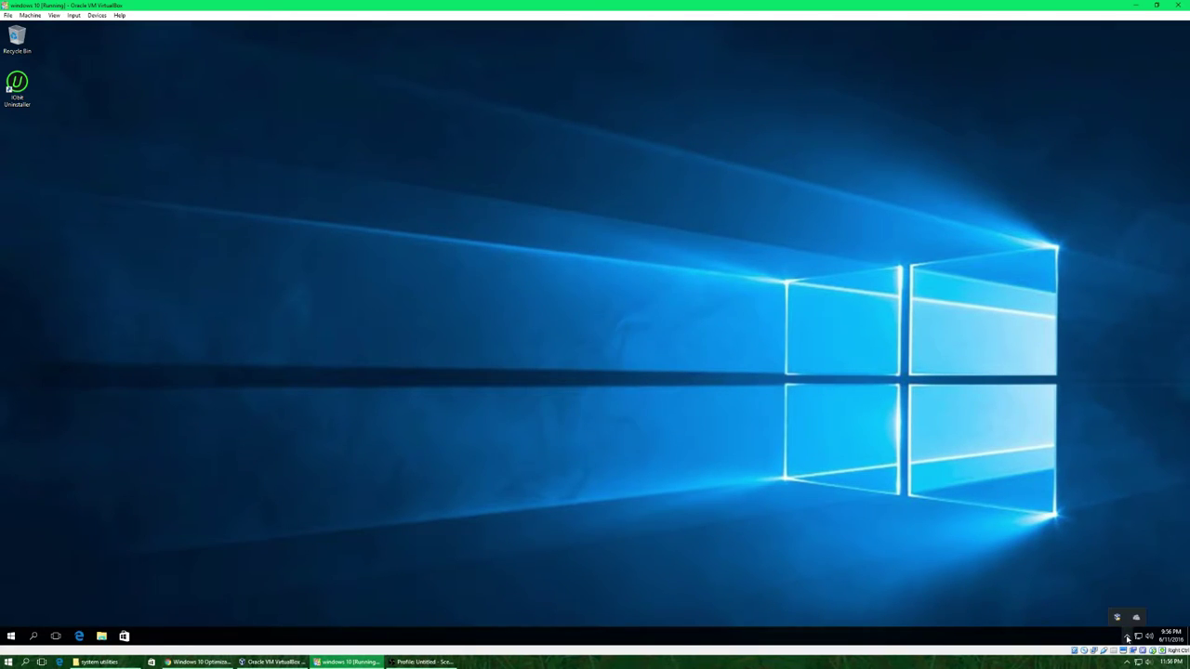
pyautogui.rightClick(1135, 617)
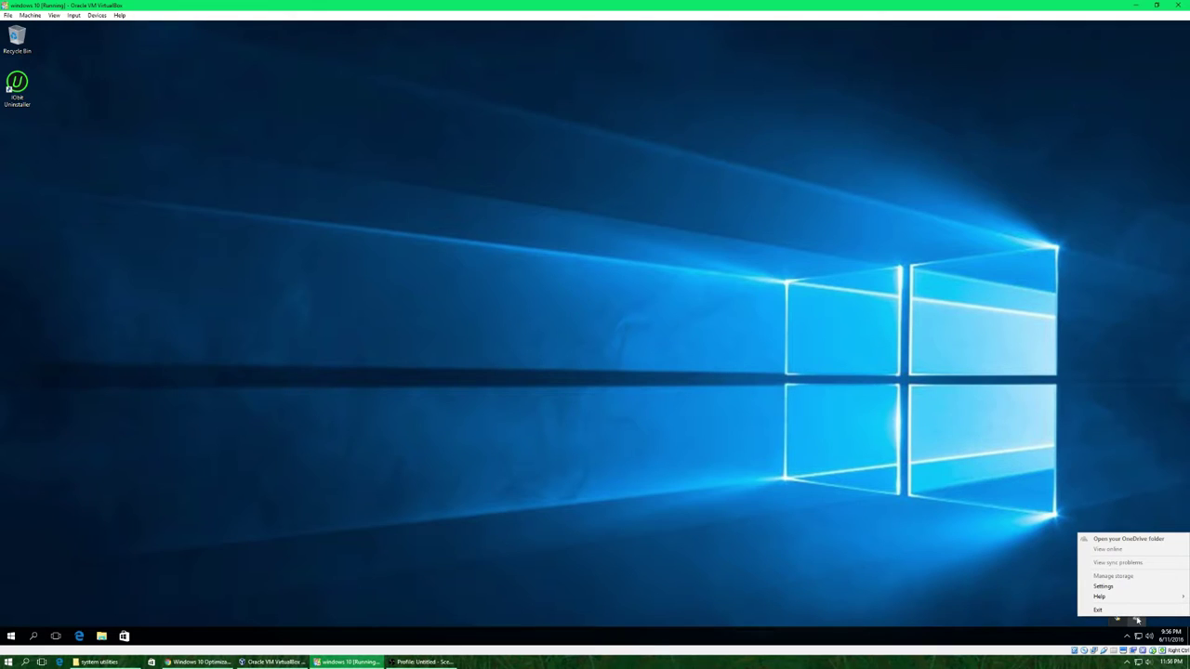
pyautogui.click(1113, 609)
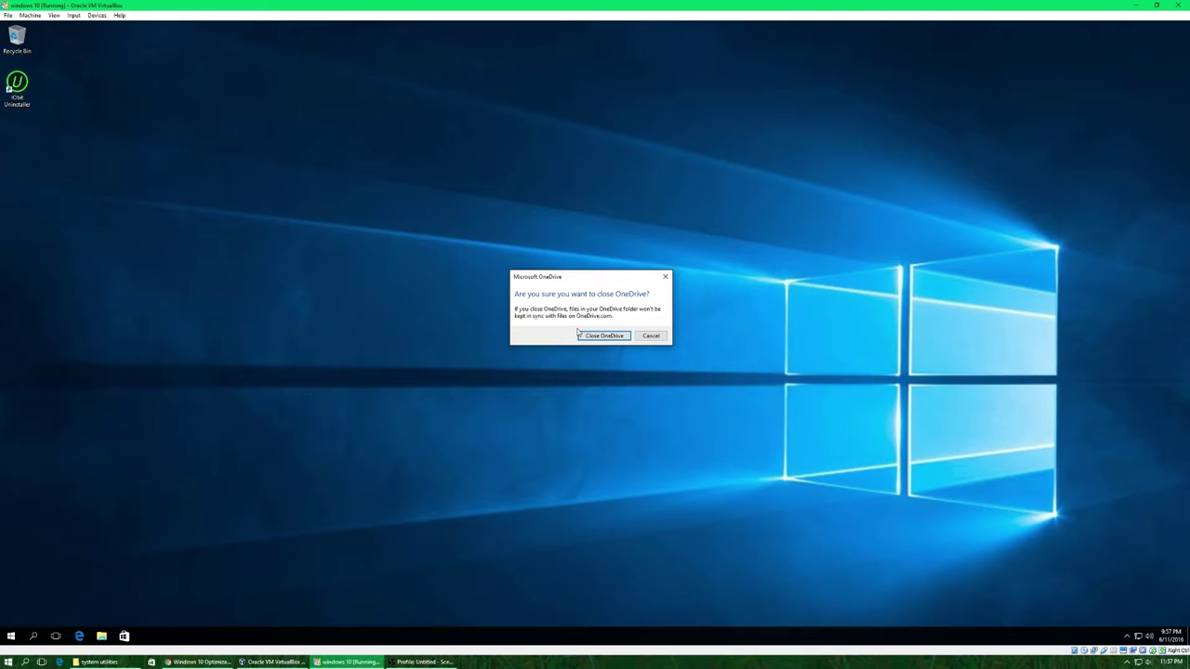
pyautogui.click(606, 335)
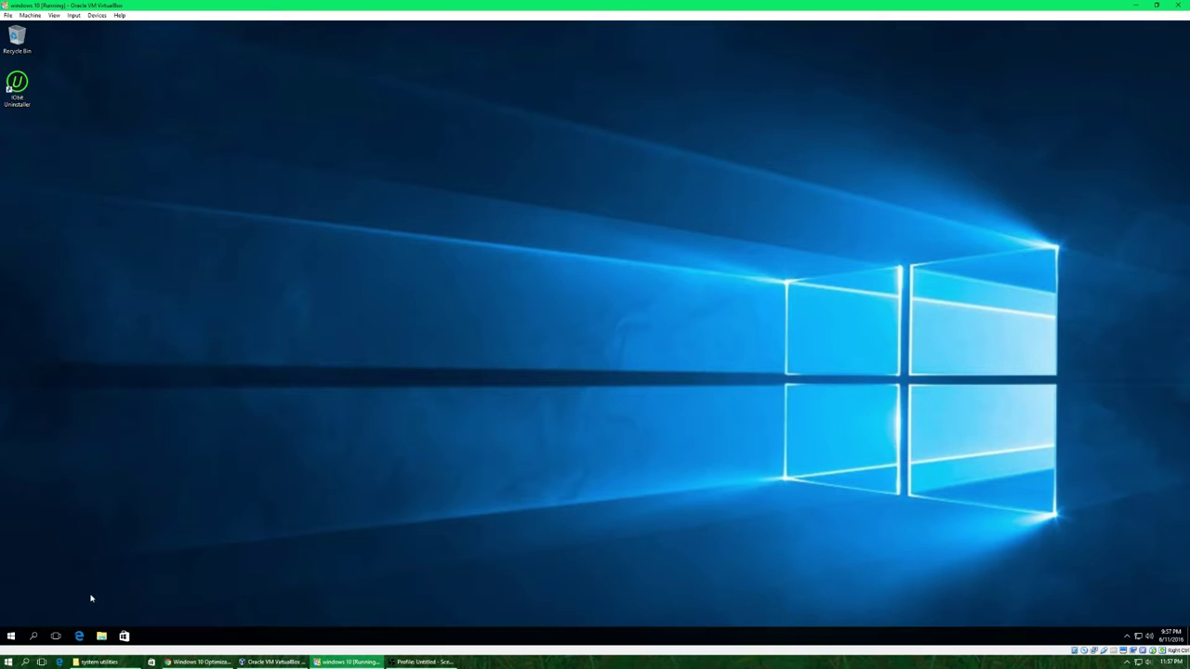
# Dismiss the OneDrive setup window in File Explorer and set the OneDrive folder's Hidden attribute, applying the change to this folder only.
pyautogui.click(101, 636)
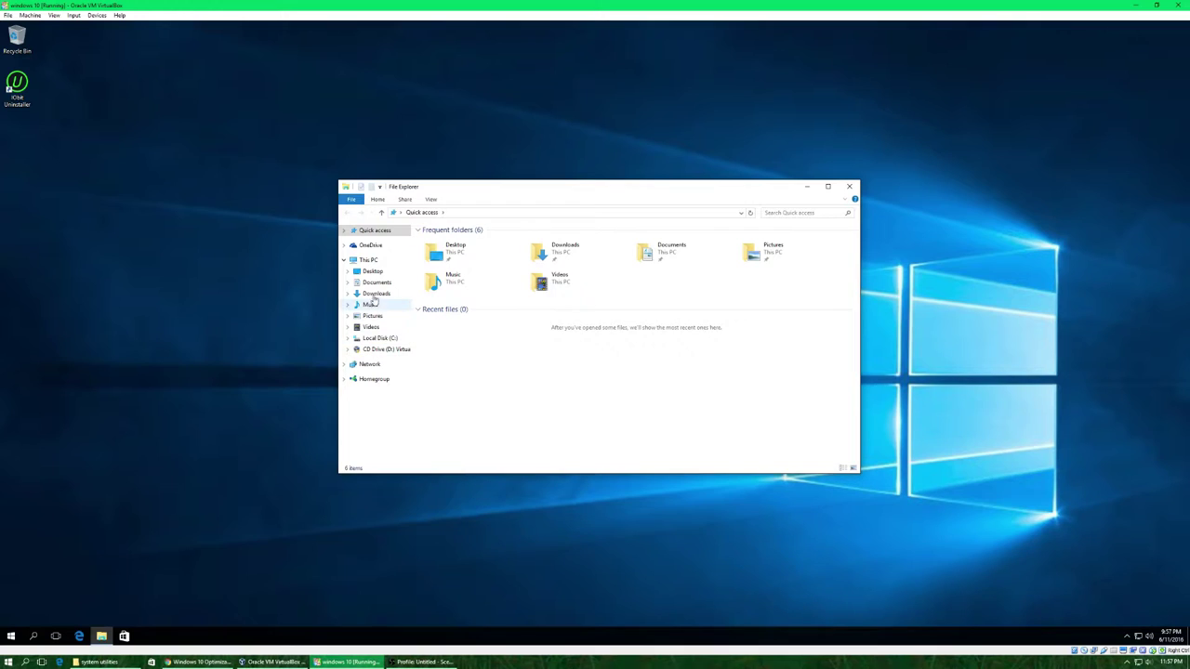
pyautogui.click(370, 245)
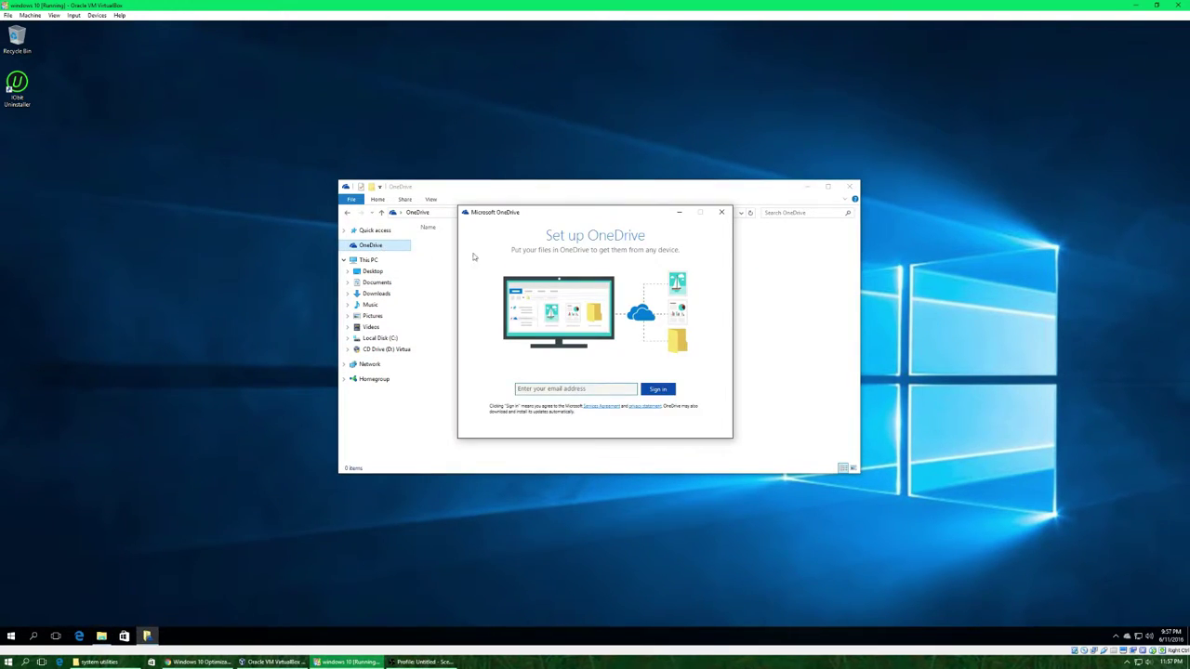
pyautogui.click(723, 213)
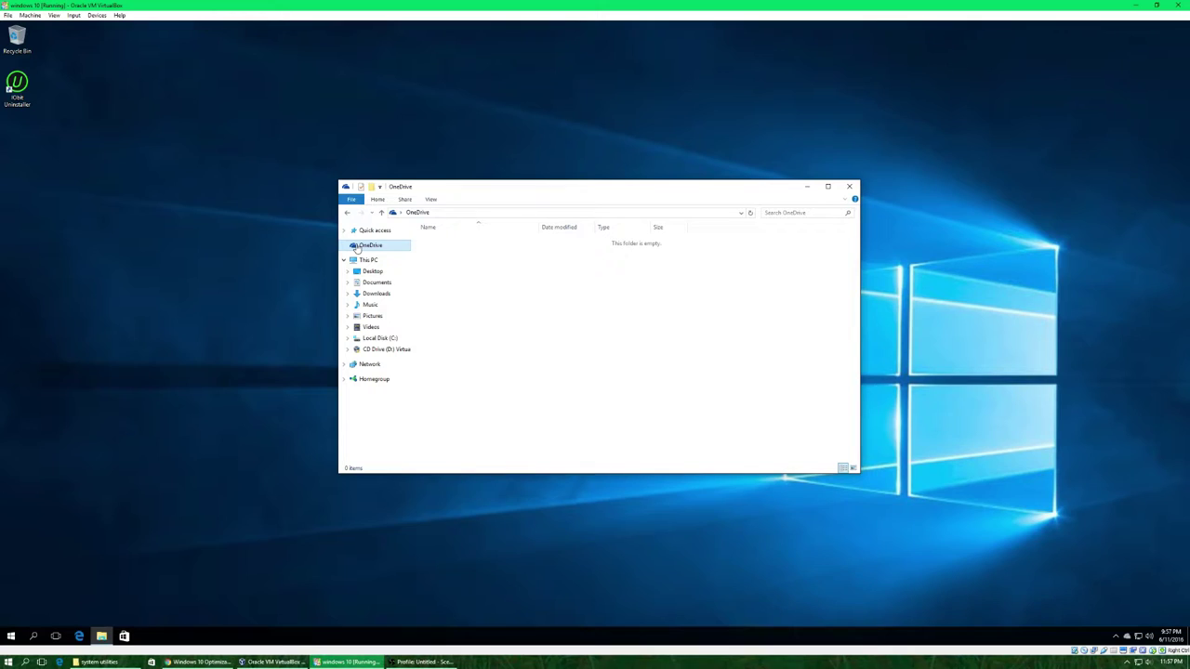
pyautogui.rightClick(356, 249)
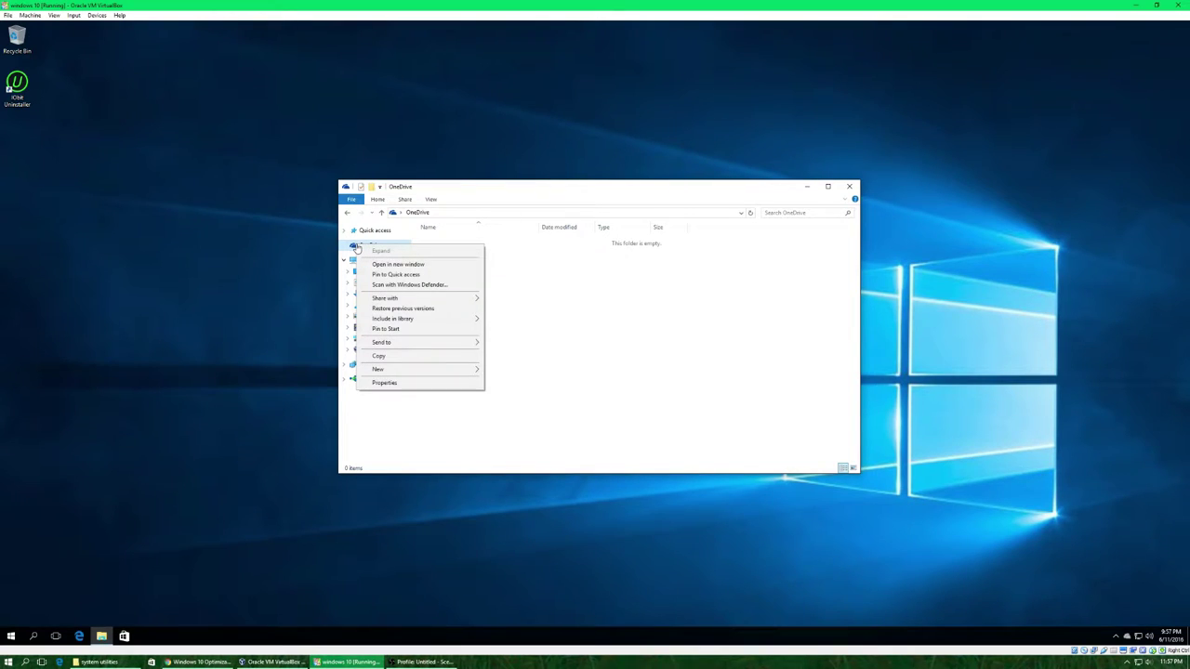
pyautogui.click(413, 384)
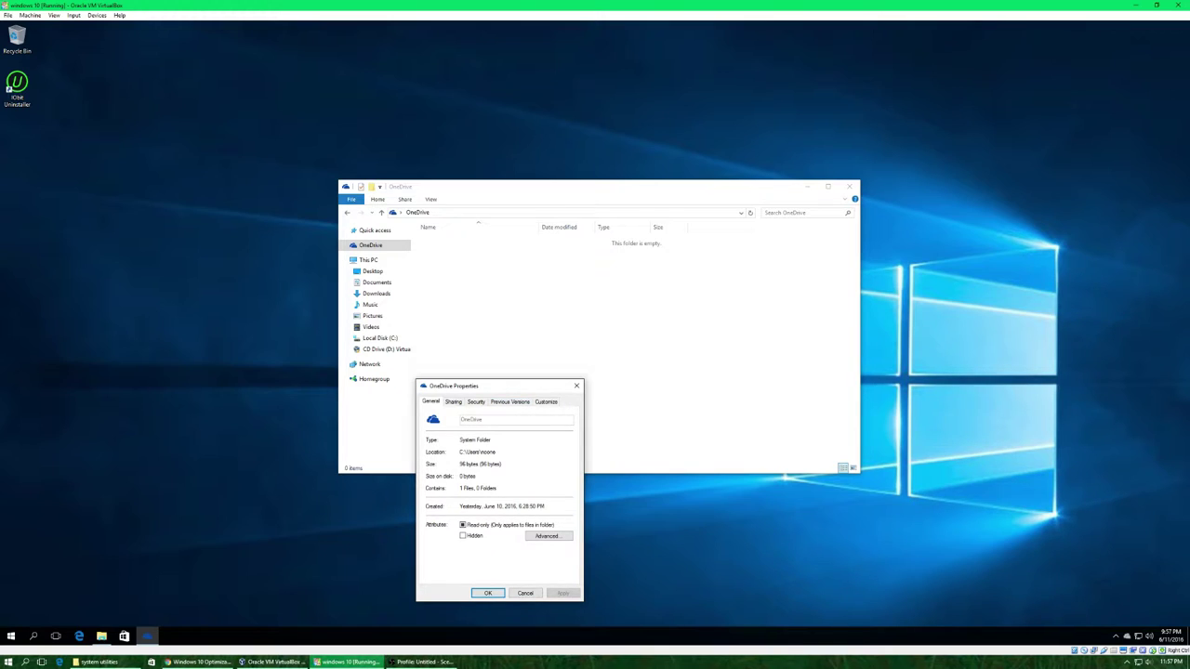
pyautogui.click(462, 537)
pyautogui.click(487, 592)
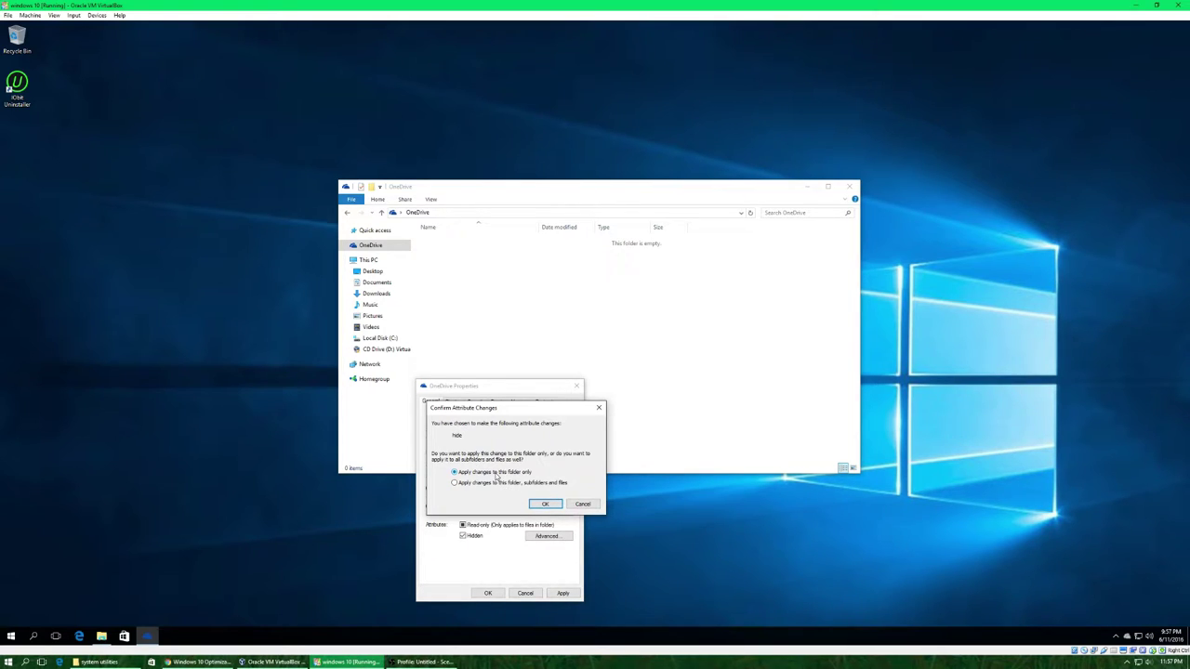
pyautogui.click(545, 504)
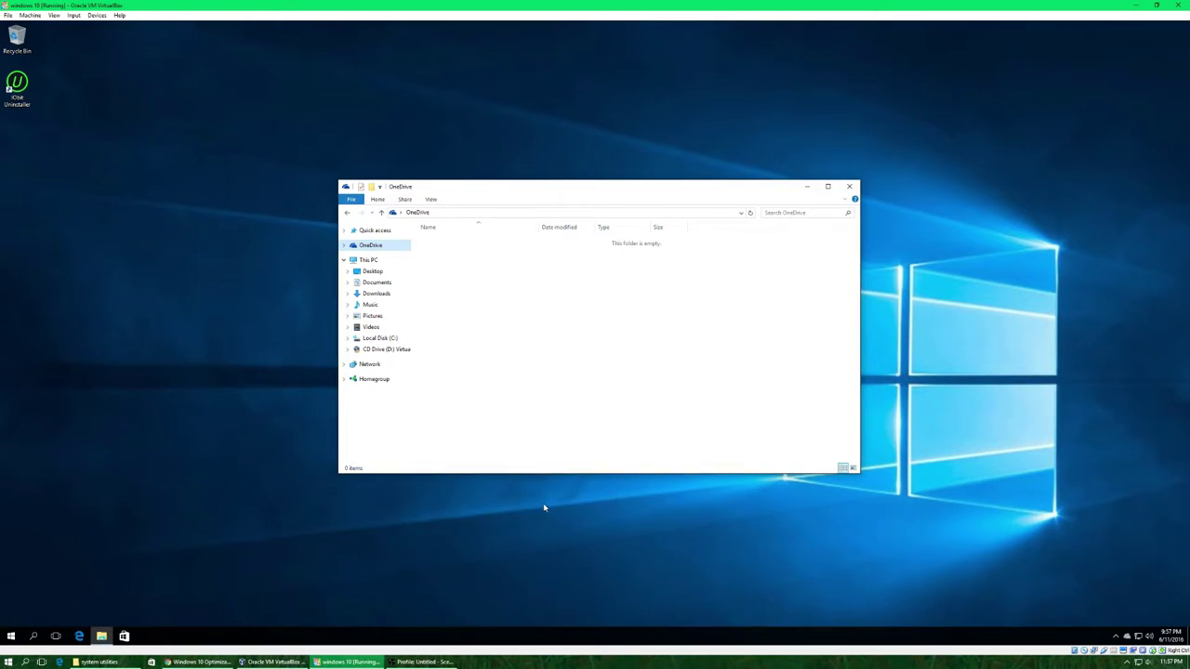
# Reopen the OneDrive folder in File Explorer and clear the Hidden attribute in its properties.
pyautogui.rightClick(357, 245)
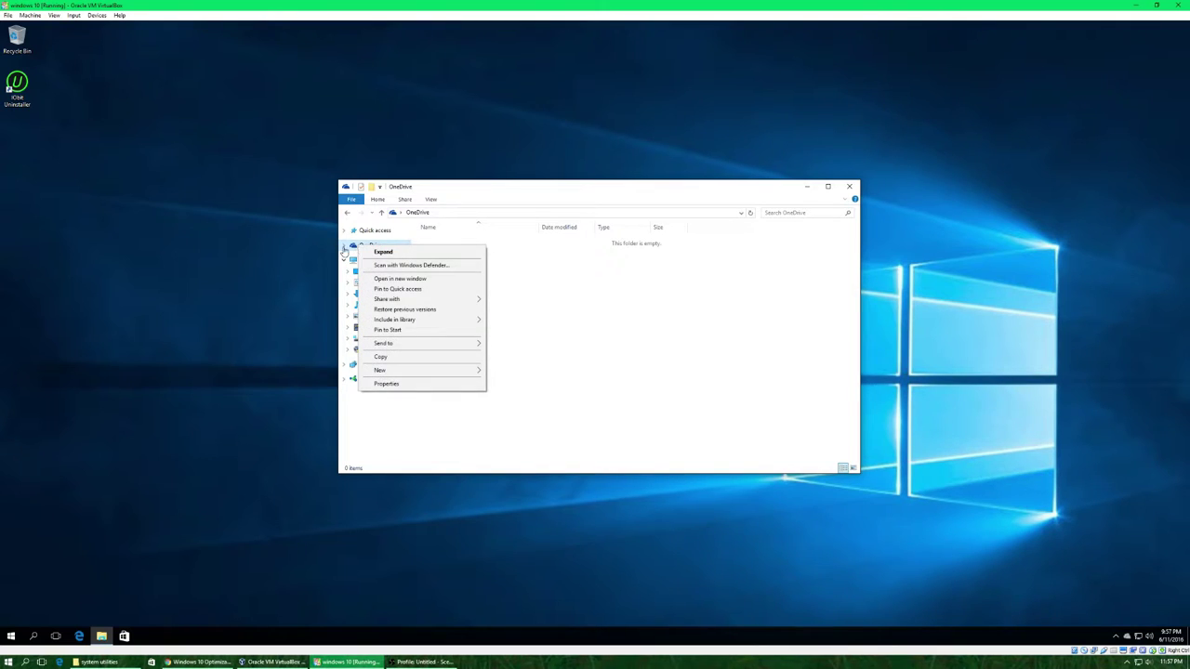
pyautogui.press('Escape')
pyautogui.click(101, 636)
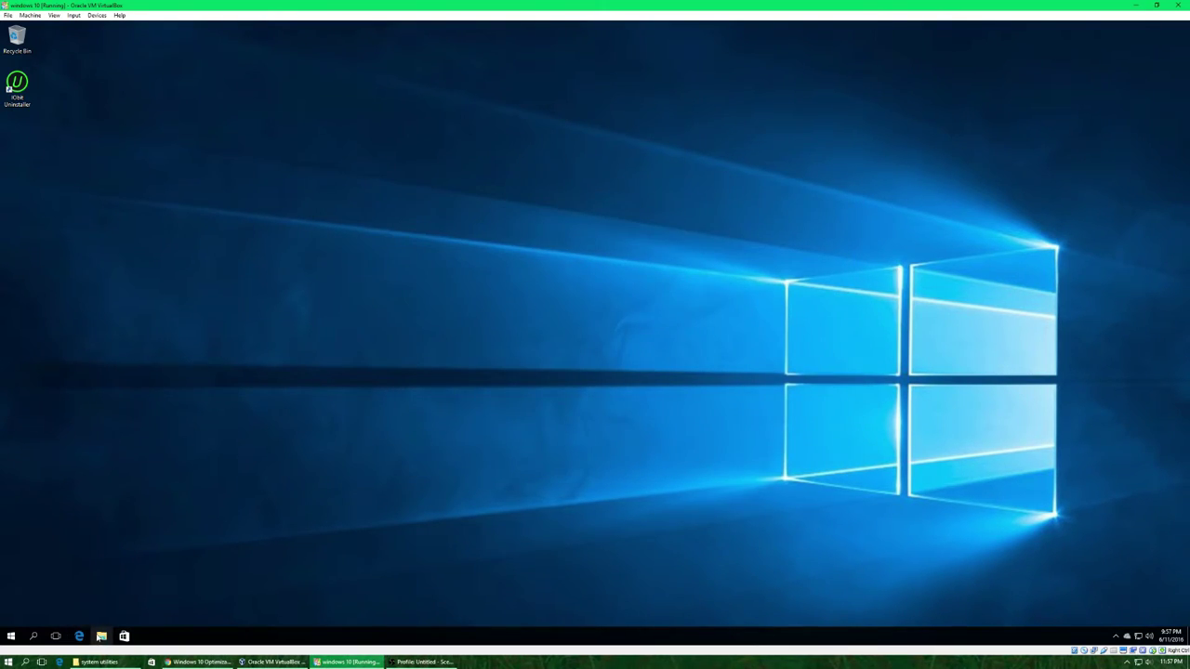
pyautogui.click(374, 246)
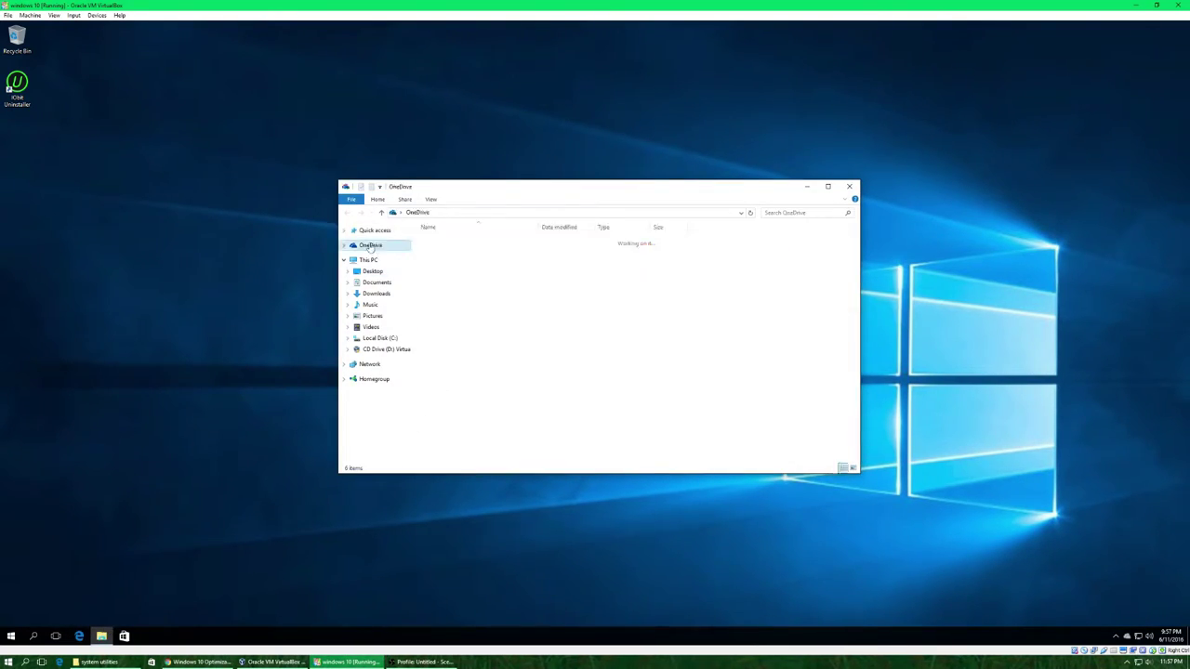
pyautogui.rightClick(381, 248)
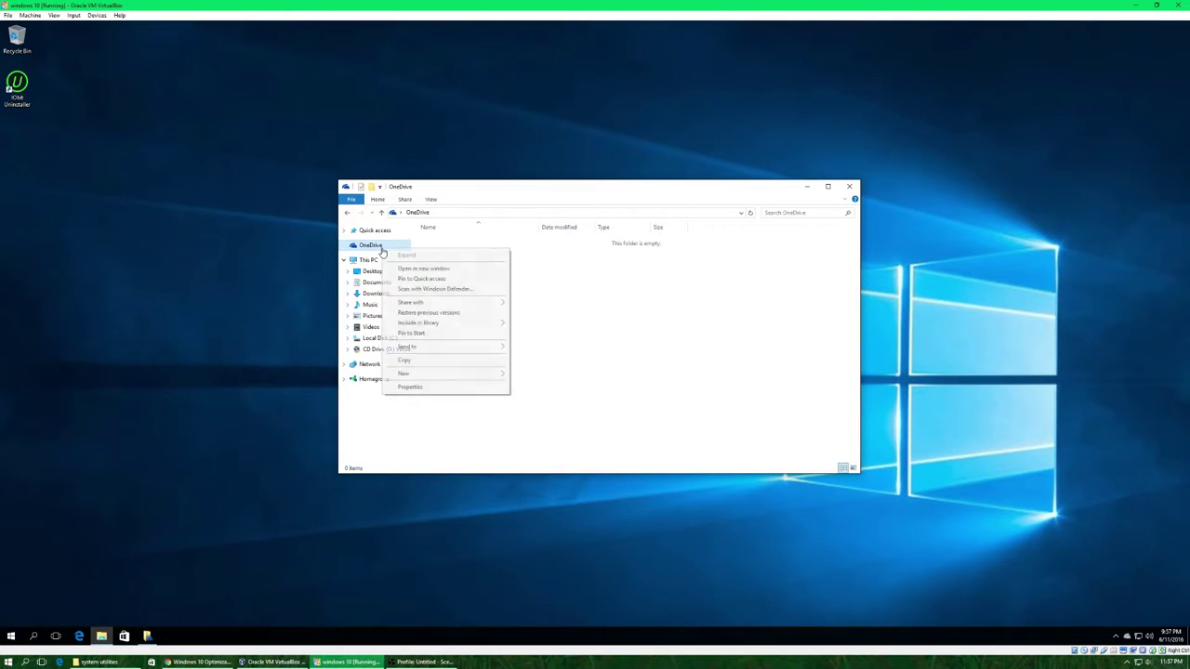
pyautogui.click(426, 387)
pyautogui.click(484, 554)
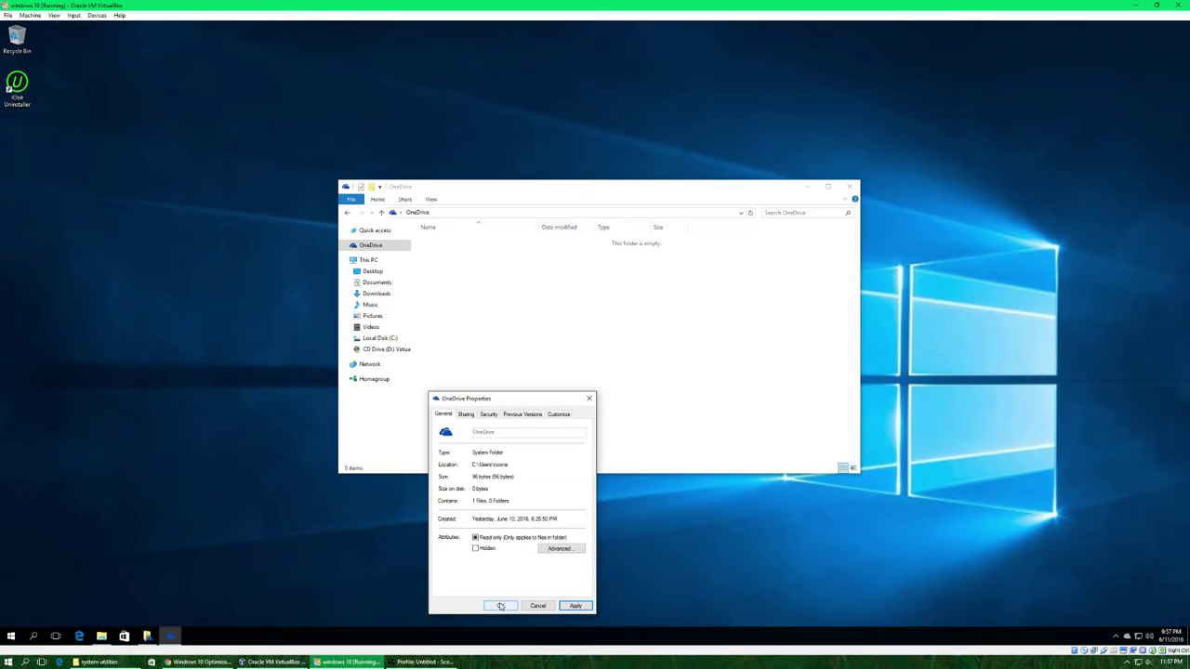
# Review the OneDrive folder's sharing, security and previous-version properties, and close the dialog, File Explorer and the OneDrive setup window.
pyautogui.click(465, 414)
pyautogui.click(489, 414)
pyautogui.click(522, 414)
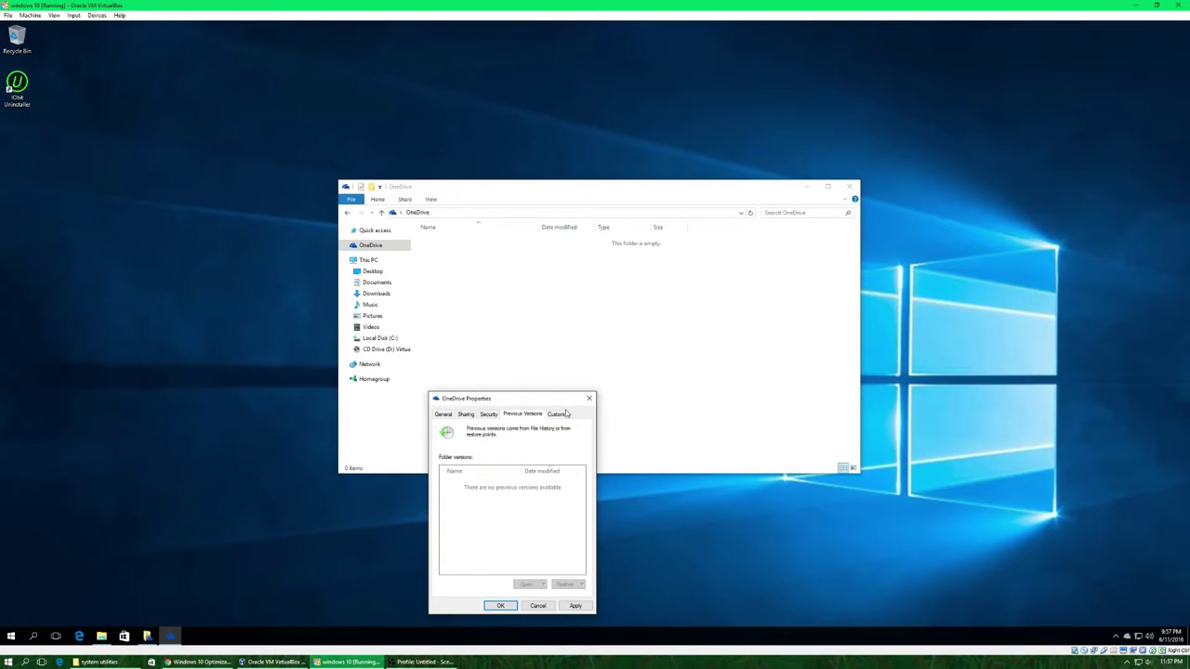
pyautogui.click(588, 398)
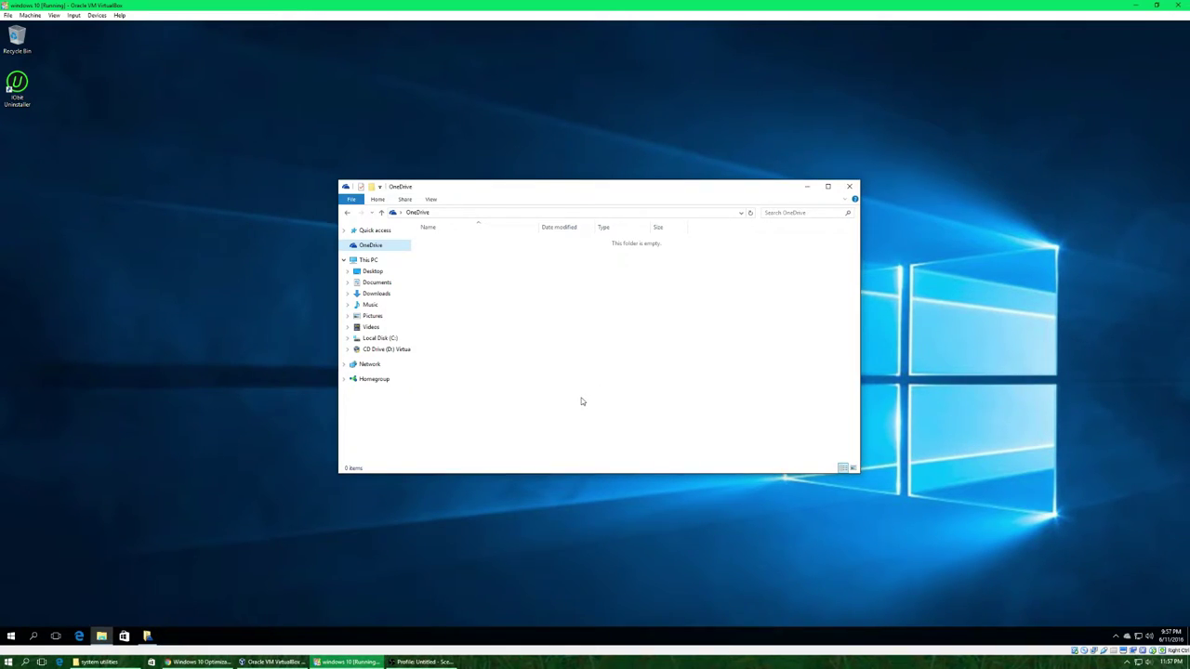
pyautogui.click(848, 189)
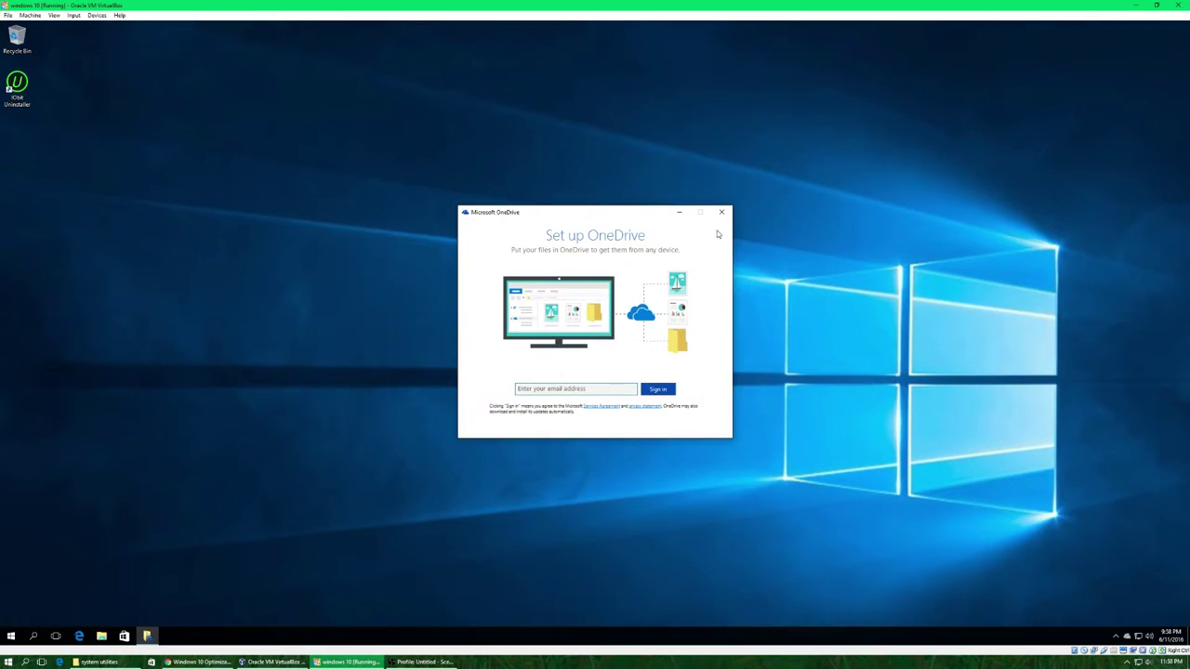
pyautogui.click(723, 213)
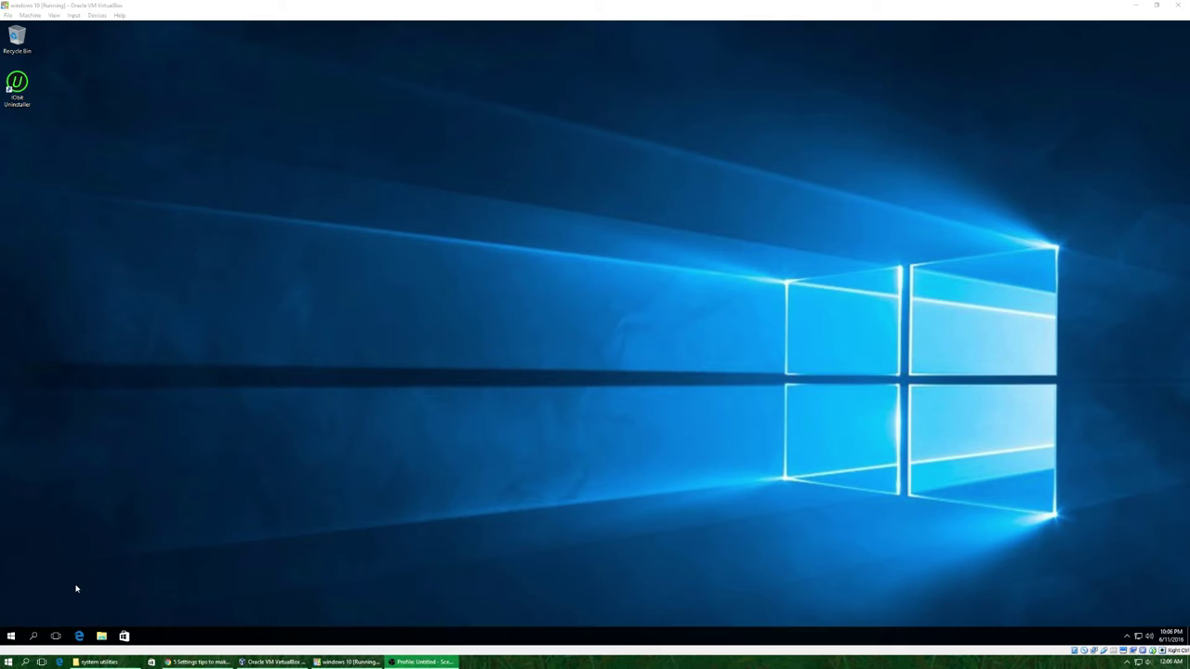
# Open the background apps options in the Windows Privacy settings.
pyautogui.click(10, 637)
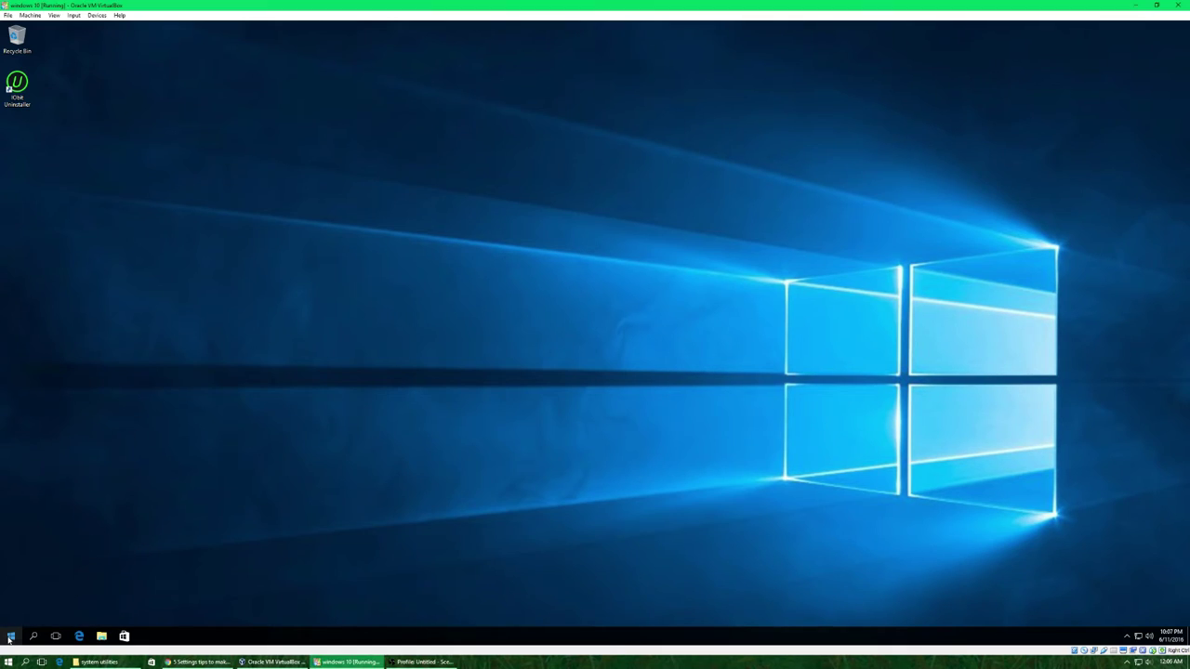
pyautogui.click(28, 584)
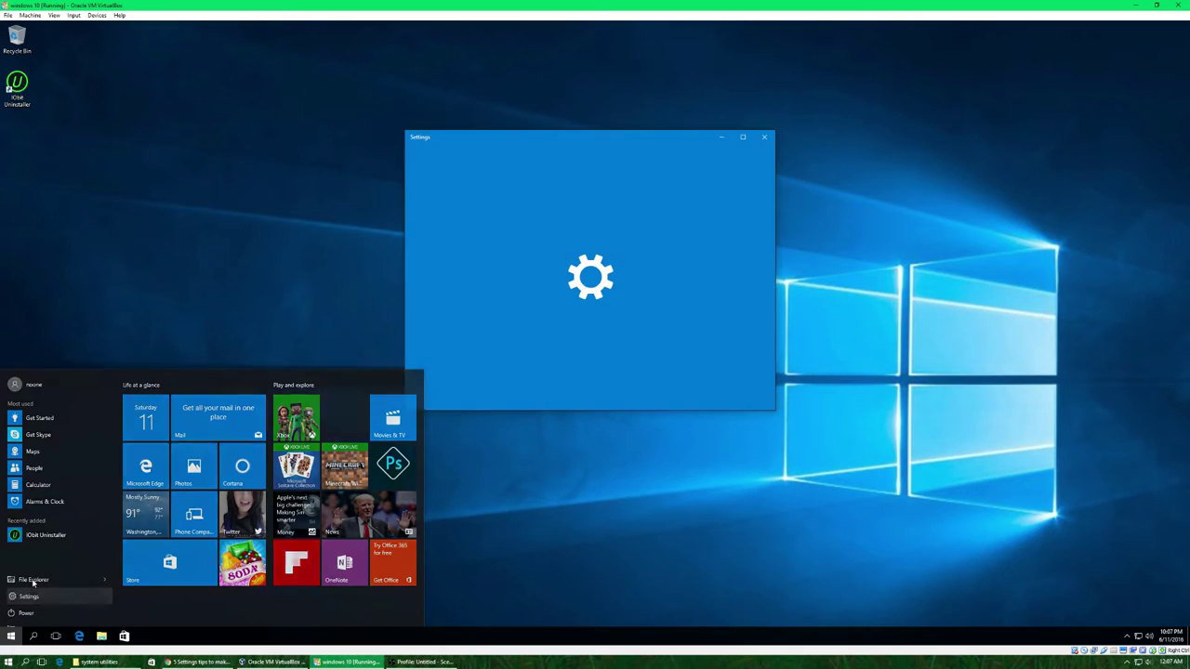
pyautogui.scroll(-2, 642, 317)
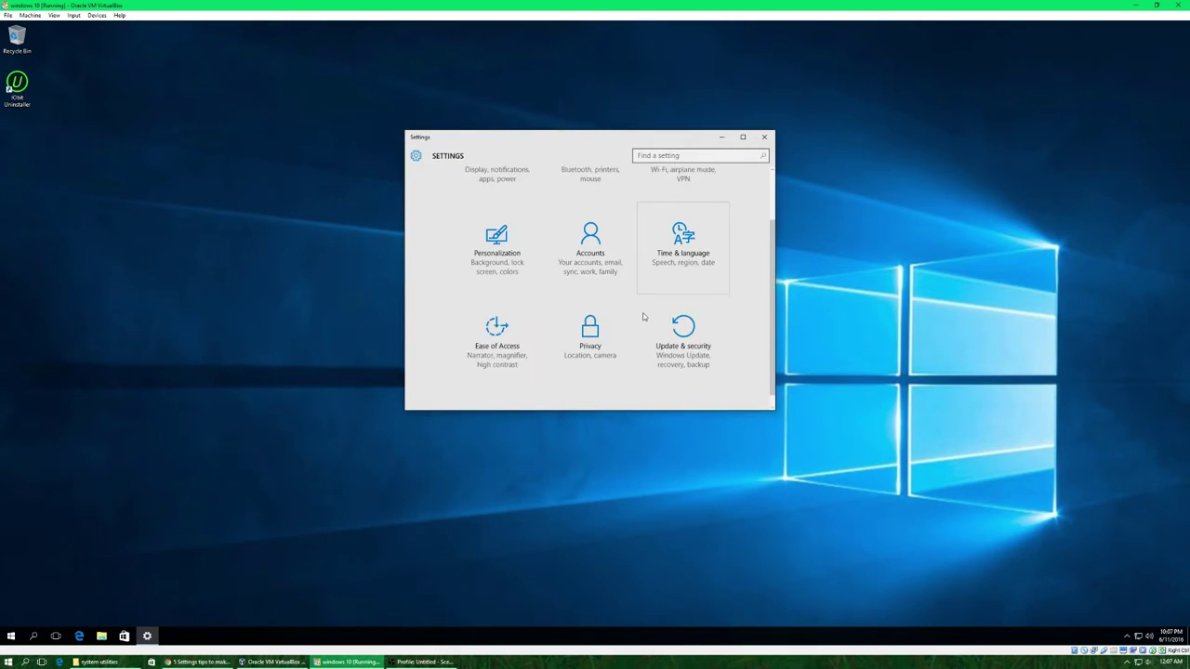
pyautogui.click(604, 326)
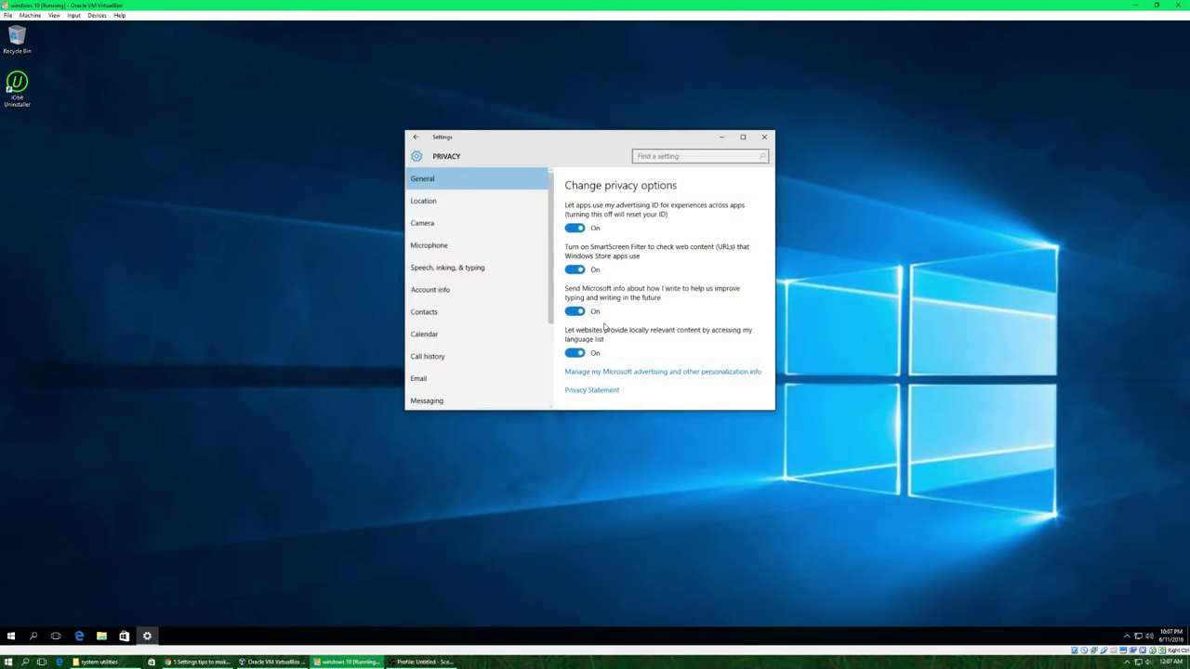
pyautogui.scroll(-3, 485, 304)
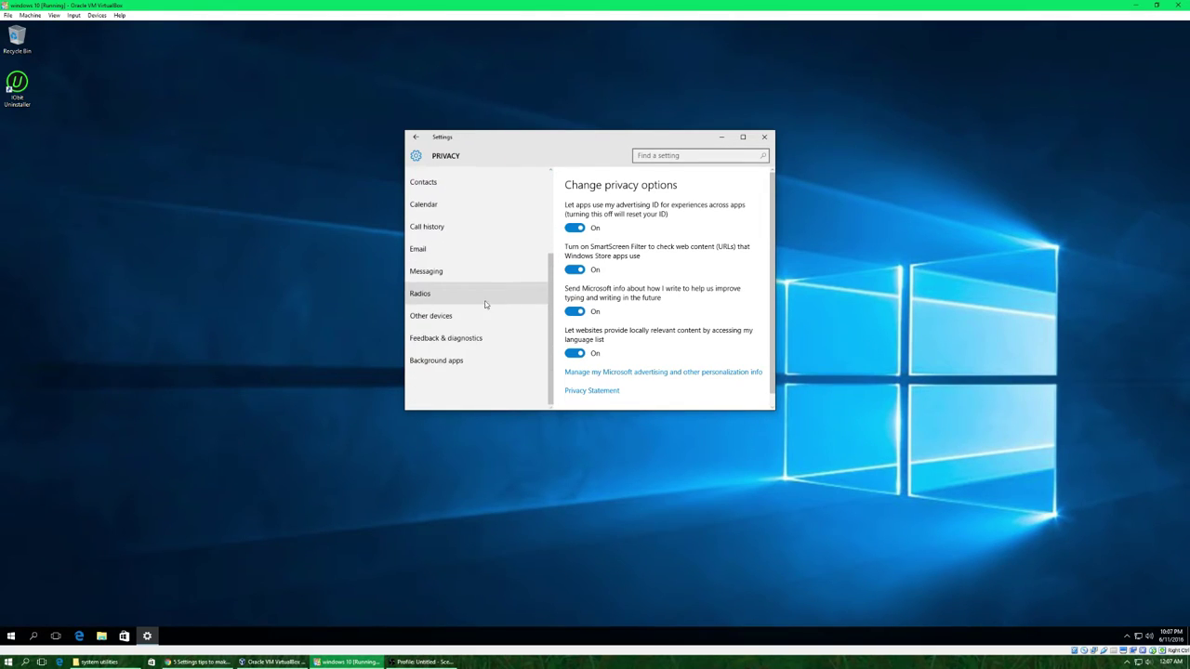
pyautogui.click(437, 363)
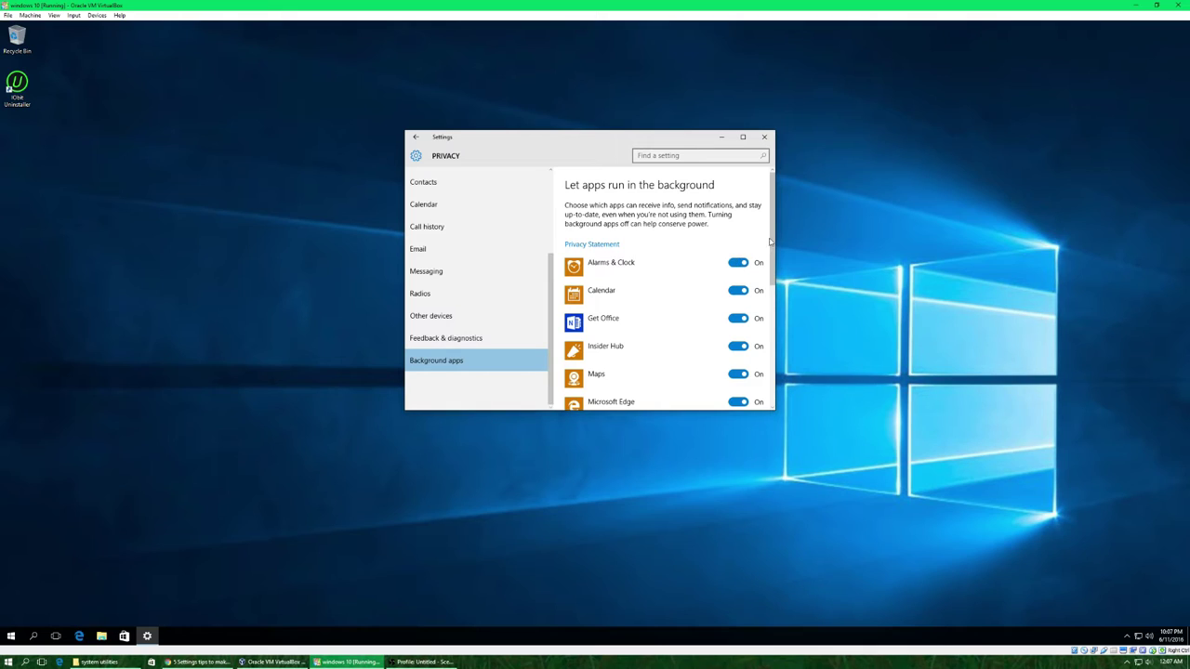
# Turn off background running for Alarms & Clock, Calendar, Get Office, Insider Hub, Maps, Microsoft Edge, People and Phone.
pyautogui.scroll(-1, 767, 244)
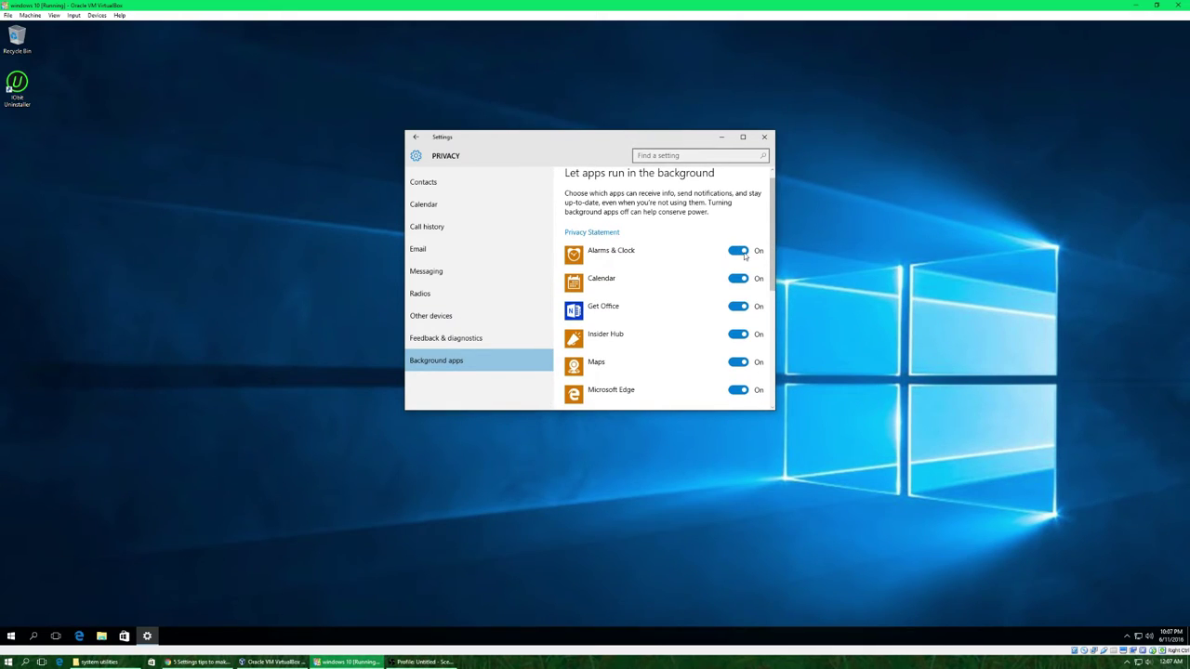
pyautogui.scroll(-1, 773, 270)
pyautogui.moveTo(773, 269); pyautogui.dragTo(744, 288)
pyautogui.scroll(-4, 745, 288)
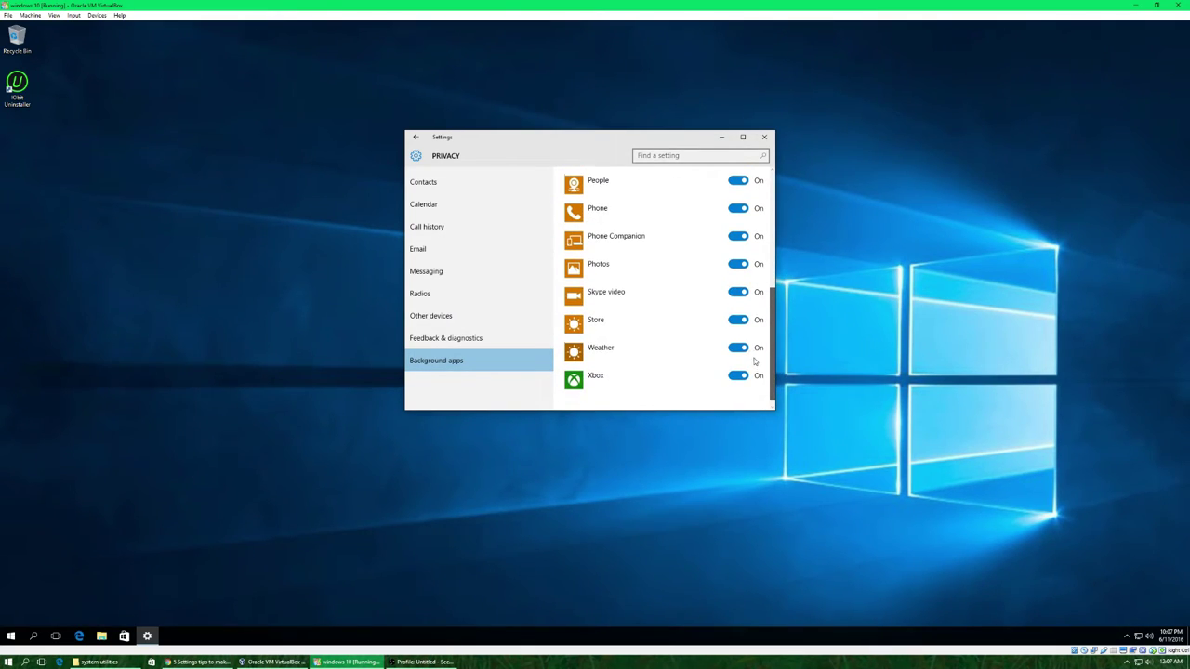
pyautogui.scroll(5, 755, 358)
pyautogui.scroll(-1, 764, 233)
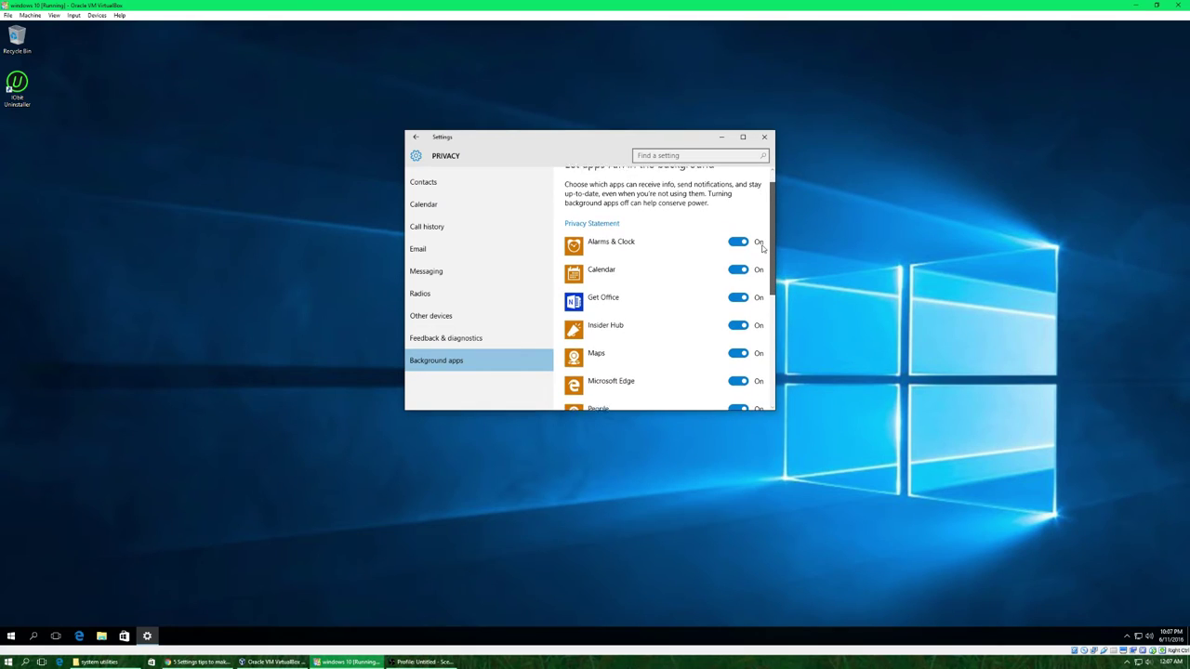
pyautogui.scroll(-1, 769, 240)
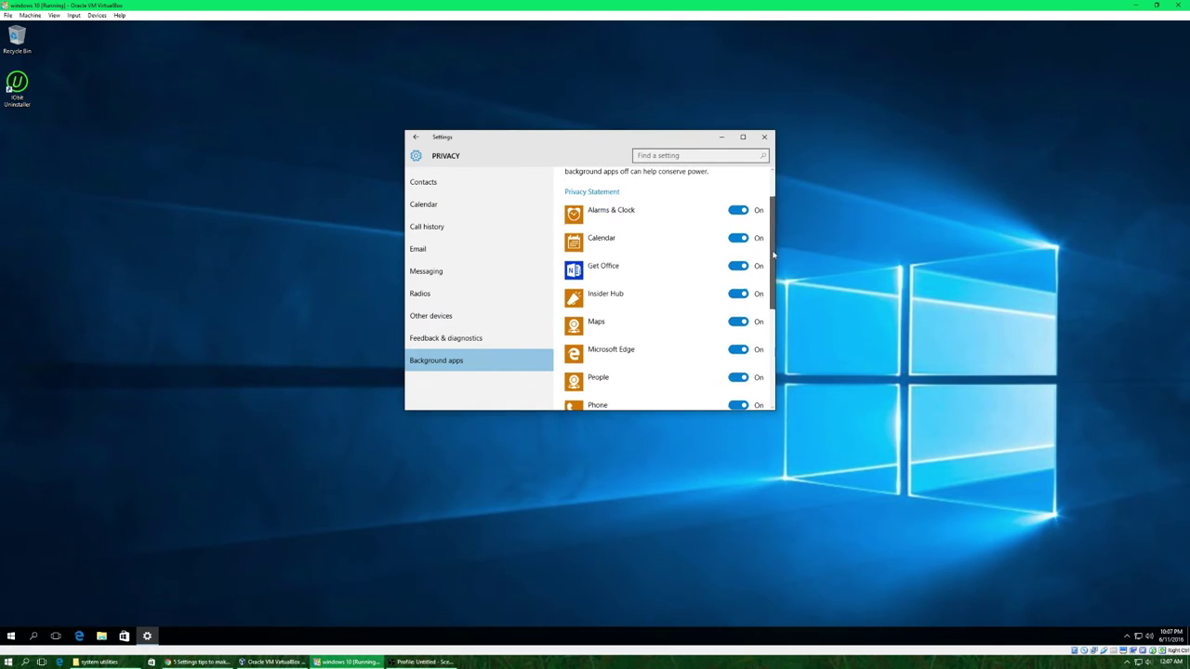
pyautogui.click(741, 238)
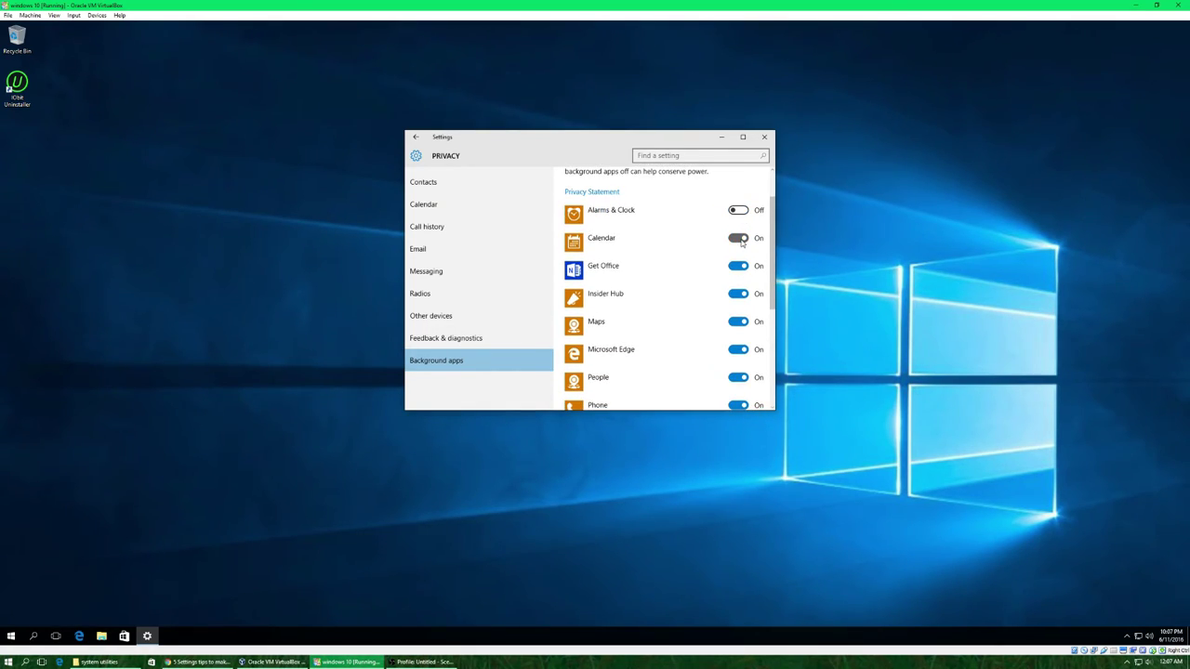
pyautogui.click(740, 266)
pyautogui.click(741, 294)
pyautogui.click(739, 321)
pyautogui.click(739, 350)
pyautogui.click(739, 377)
pyautogui.click(739, 405)
# Turn off background running for Phone Companion, Photos, Skype video, Store, Weather and Xbox.
pyautogui.scroll(-3, 757, 367)
pyautogui.click(743, 327)
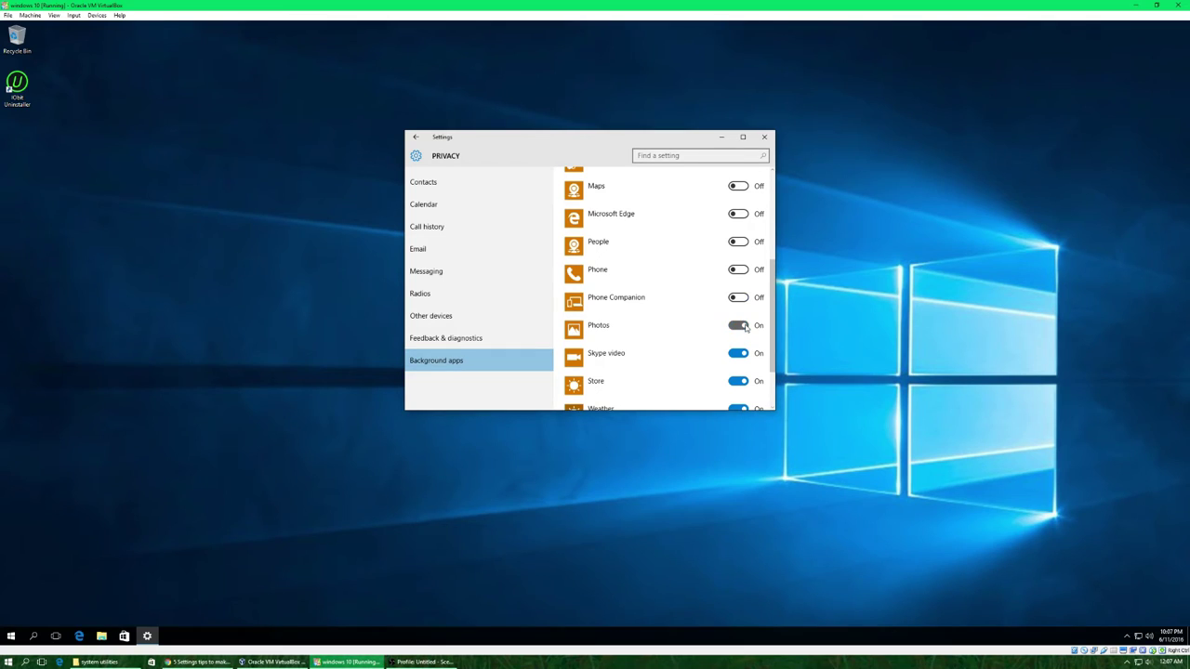
pyautogui.click(741, 354)
pyautogui.click(744, 382)
pyautogui.click(740, 408)
pyautogui.scroll(-2, 771, 391)
pyautogui.click(737, 368)
pyautogui.moveTo(772, 364); pyautogui.dragTo(751, 215)
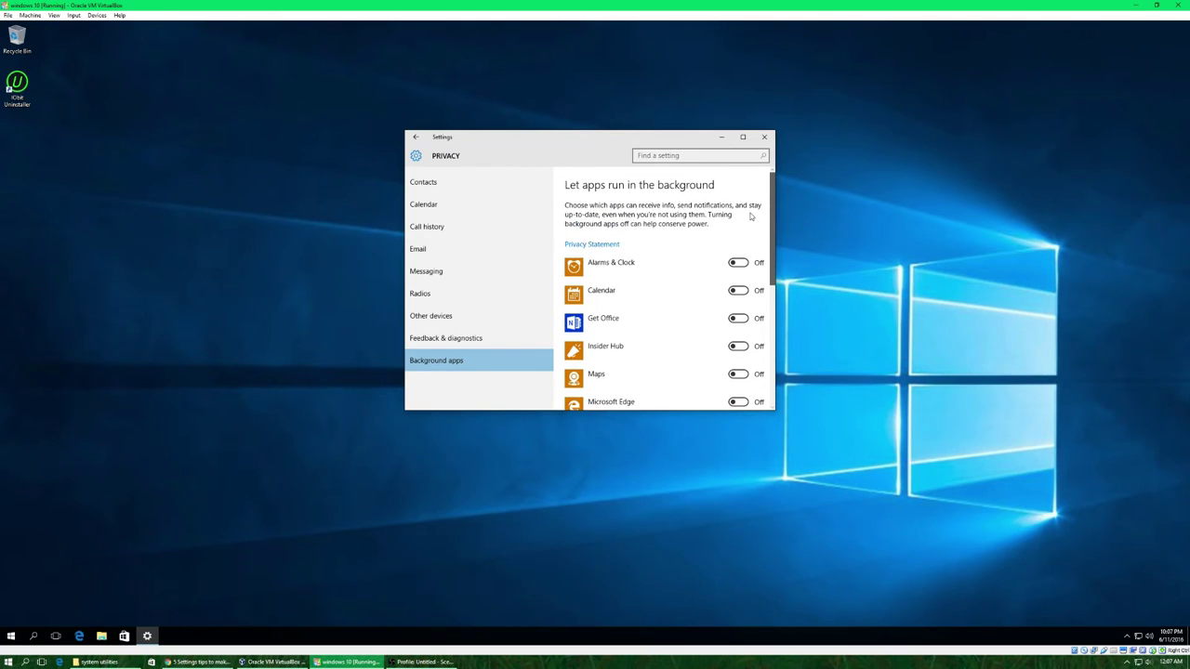
# Turn off letting apps read or send messages, check the feedback and radios privacy options, and close Settings.
pyautogui.click(460, 340)
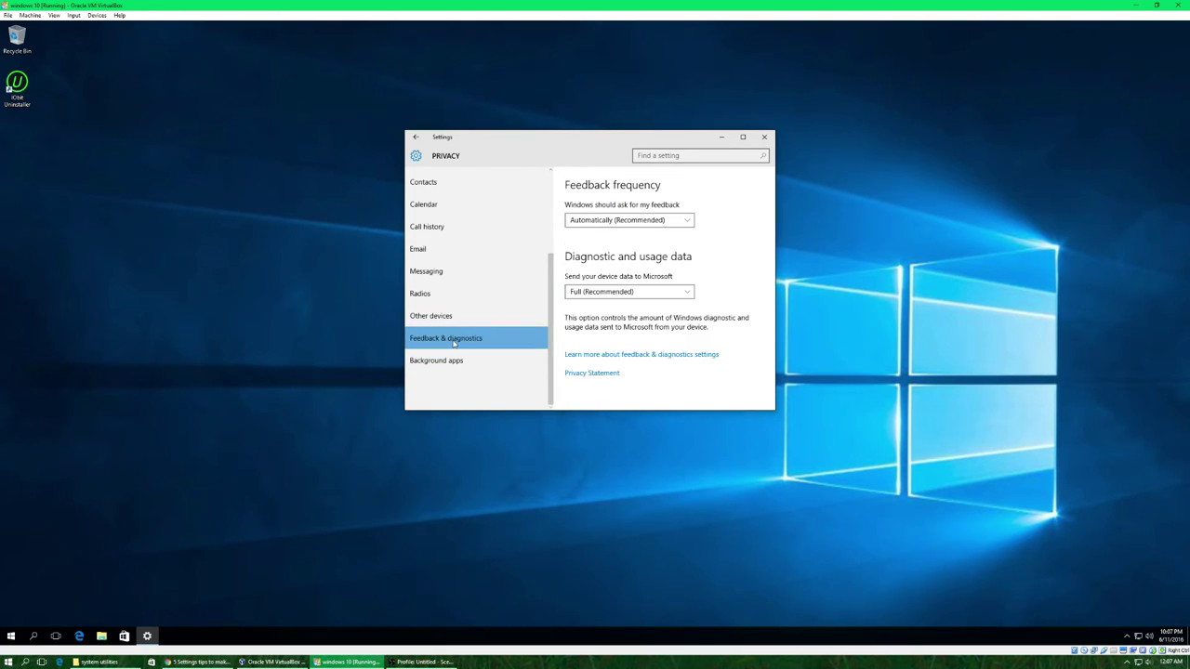
pyautogui.click(430, 272)
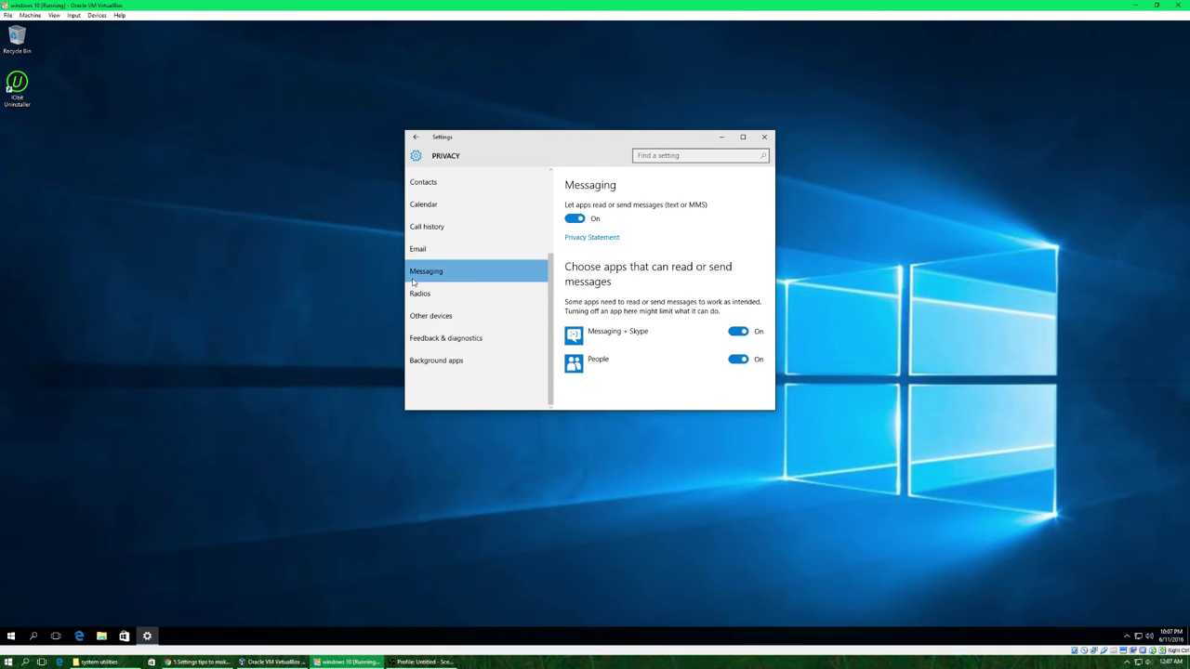
pyautogui.click(579, 219)
pyautogui.click(460, 293)
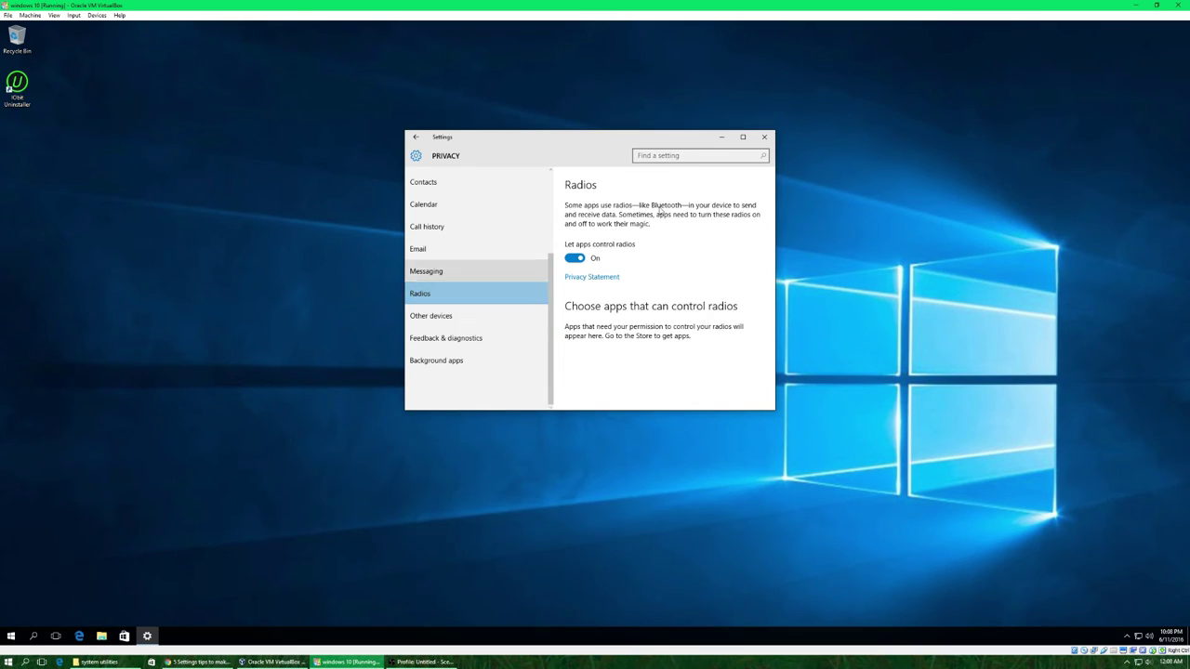
pyautogui.click(764, 137)
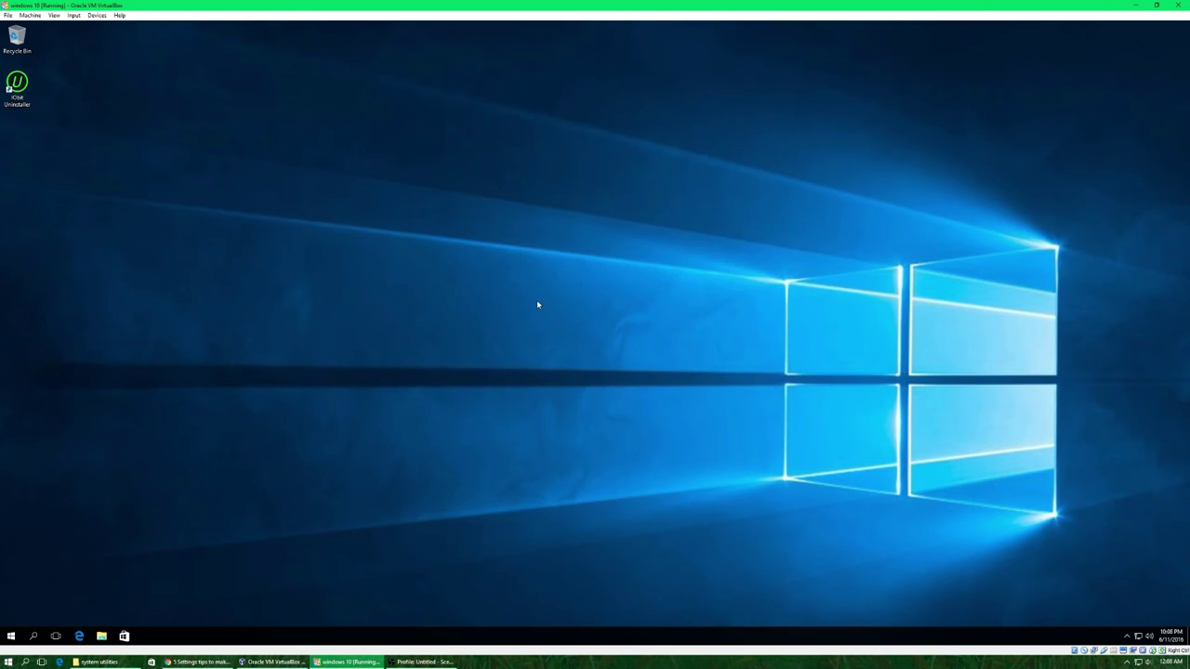